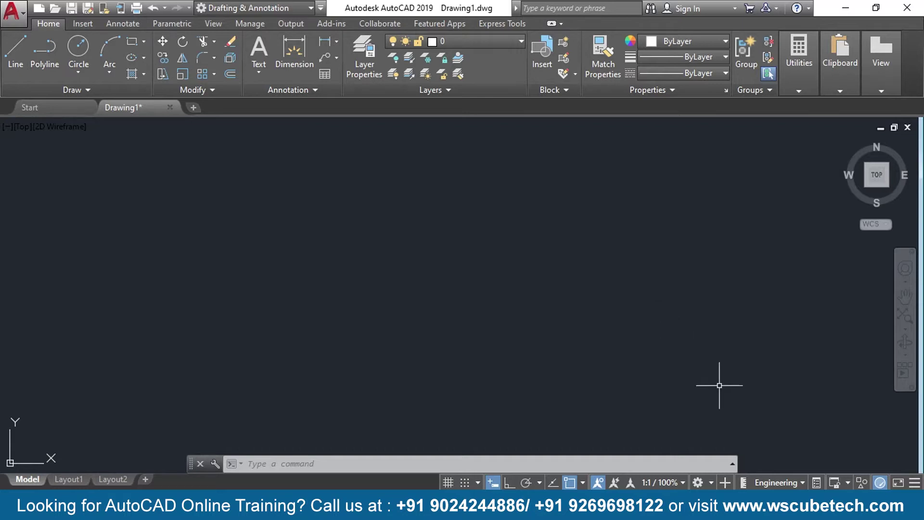
click(801, 483)
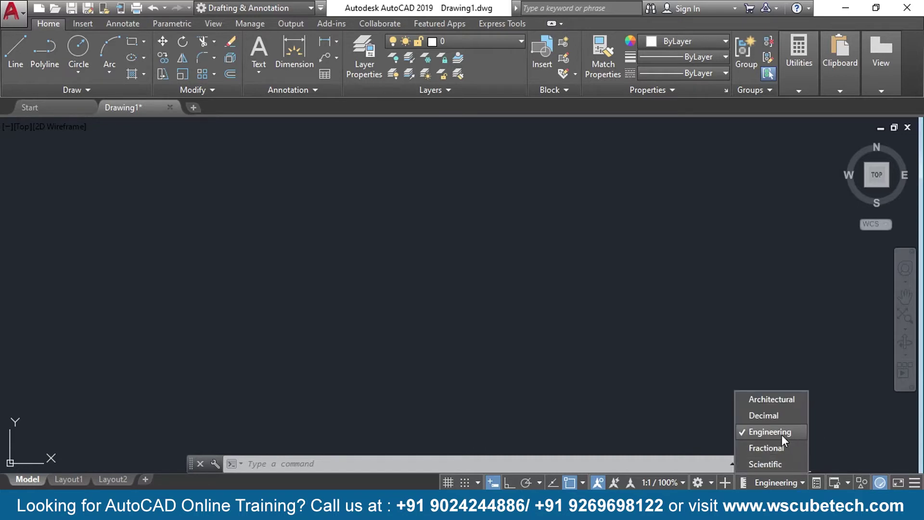
click(465, 221)
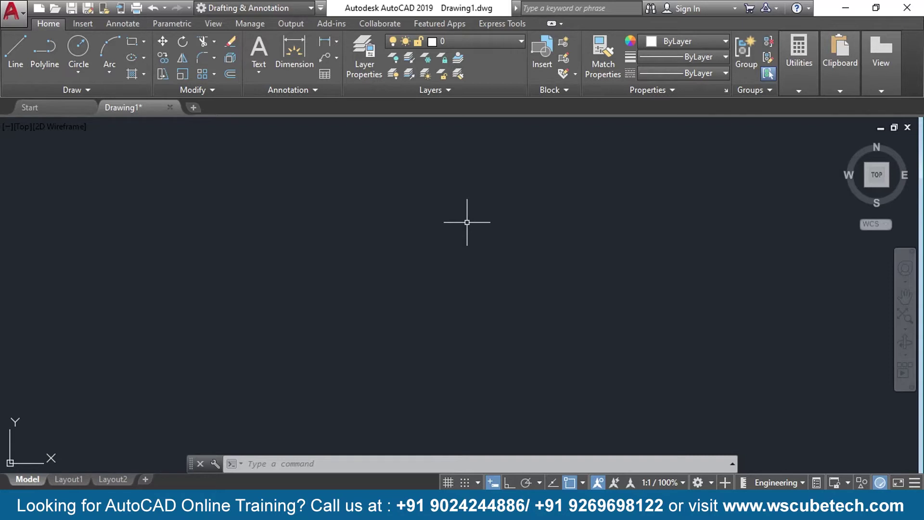
key(ctrl+z)
key(ctrl+z)
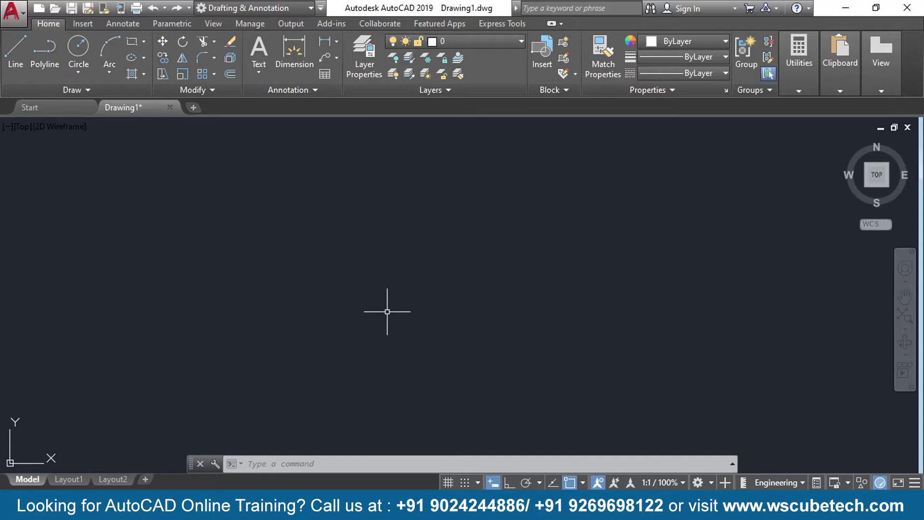
Attach the image InkedPicture1_LI.jpg as a reference, picking its insertion point and scaling it up freehand in the empty drawing area
text(iat)
key(Return)
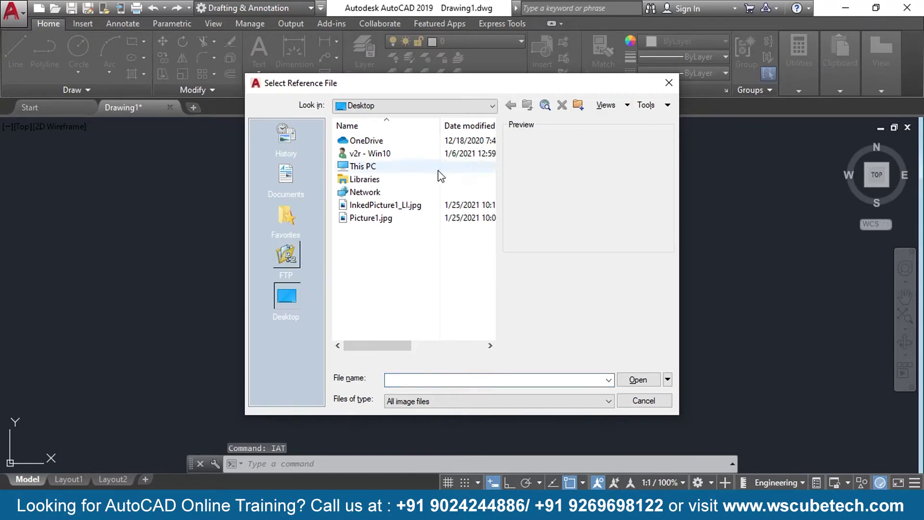
click(402, 206)
click(638, 380)
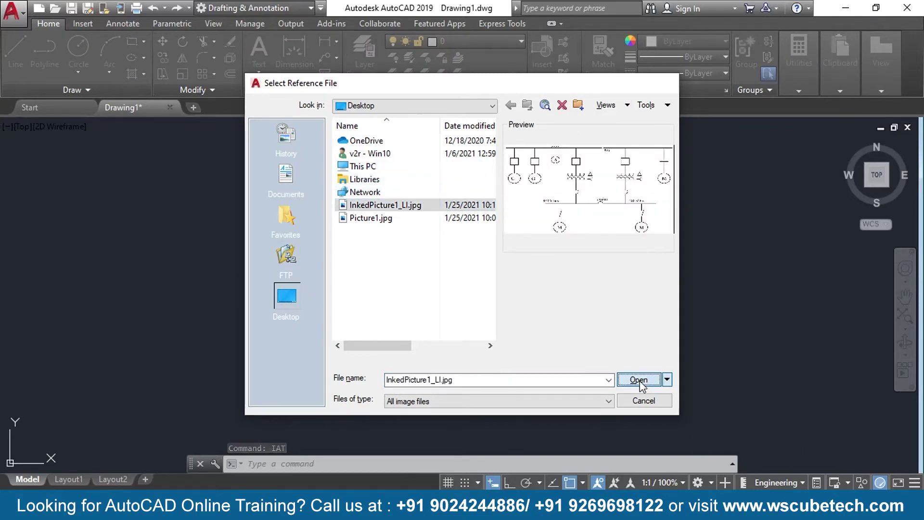
click(463, 352)
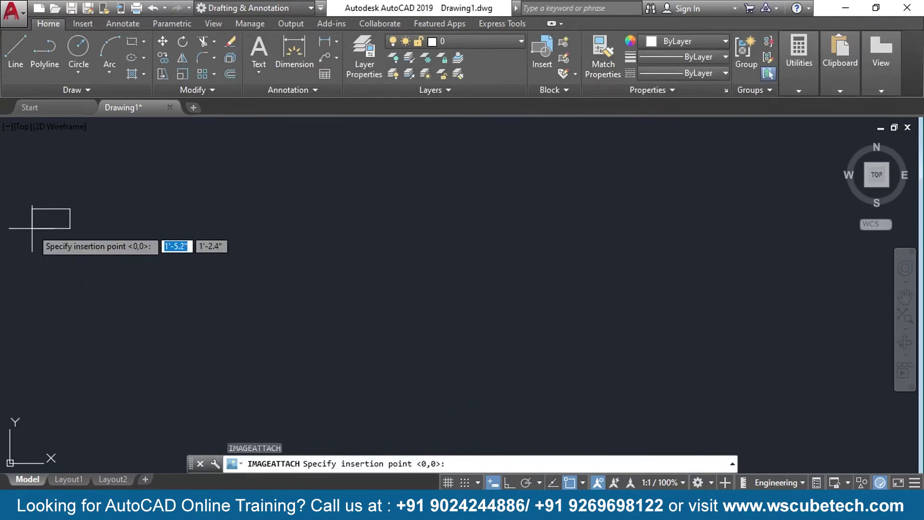
click(310, 183)
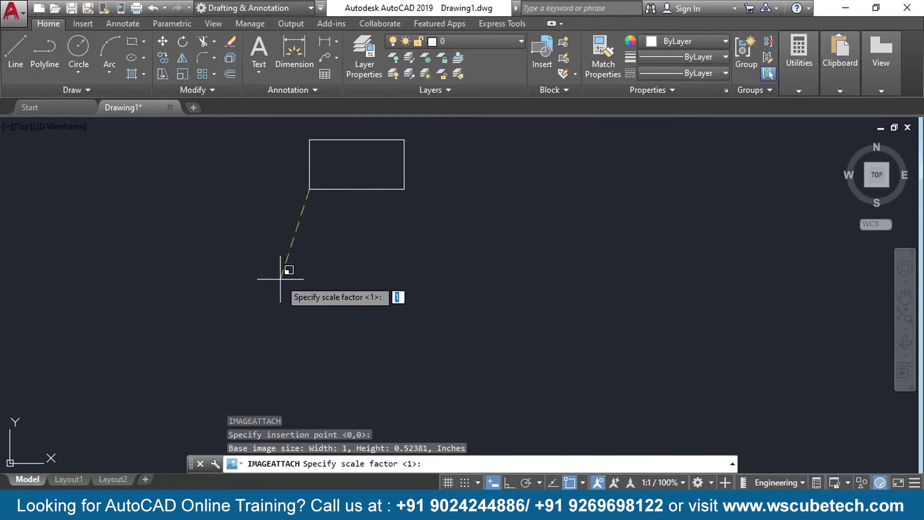
middle_drag(282, 264, 280, 285)
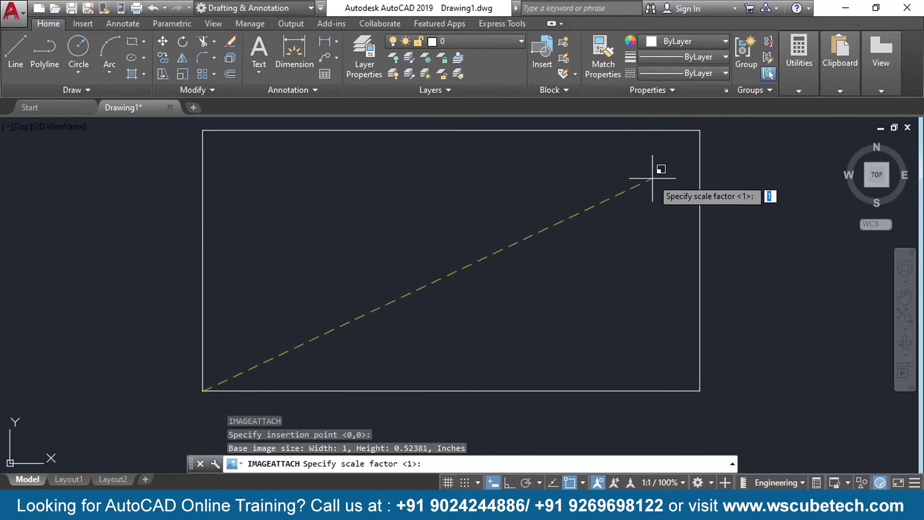
click(617, 202)
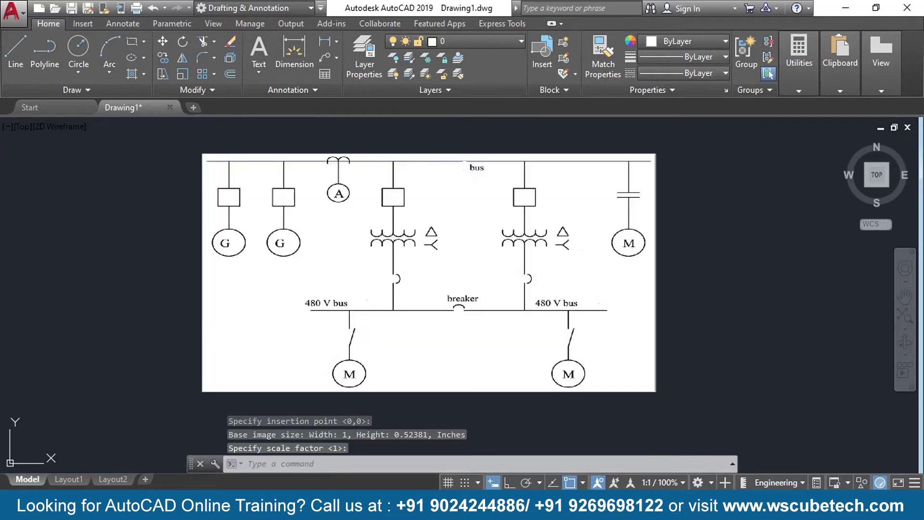
middle_drag(524, 237, 374, 237)
Switch to PowerPoint, examine the circuit diagram on the Exercises slide in full screen, and return to AutoCAD
key(alt+Tab)
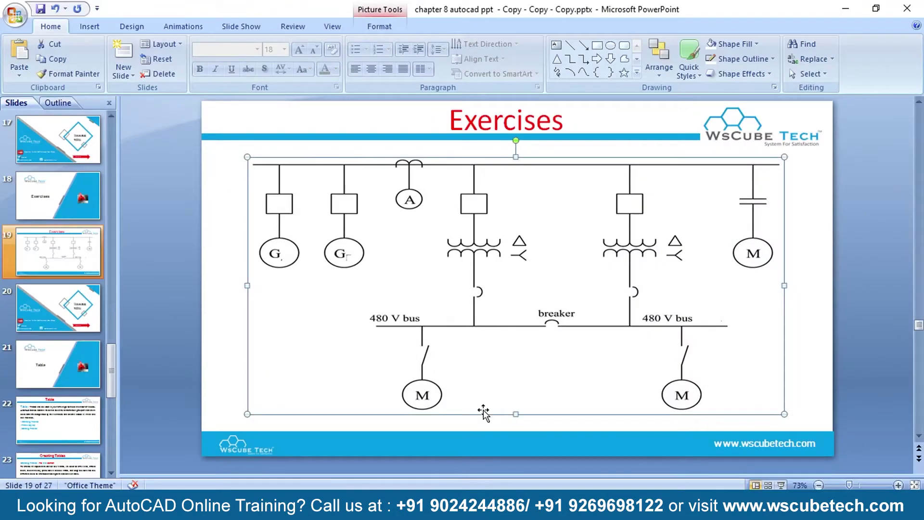
click(781, 485)
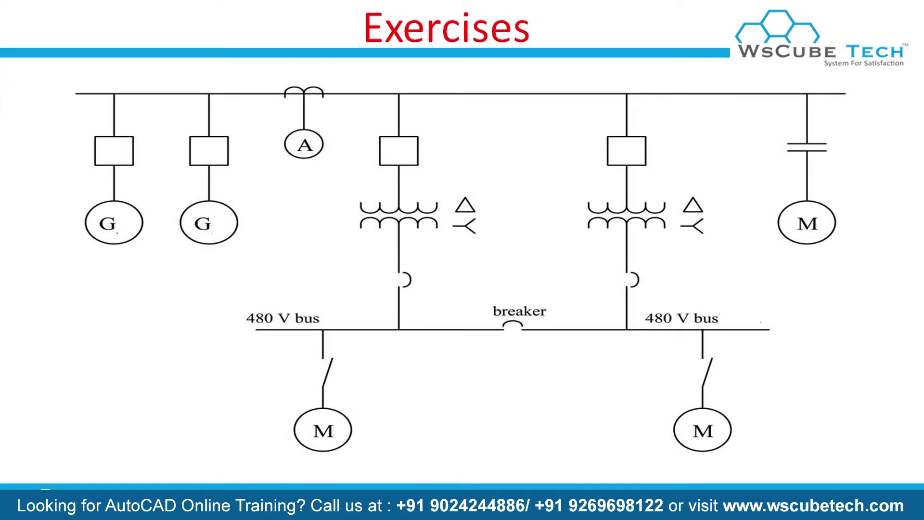
key(alt+Tab)
key(alt+Tab)
key(alt+Tab)
key(alt+Tab)
key(alt+Tab)
key(alt+Tab)
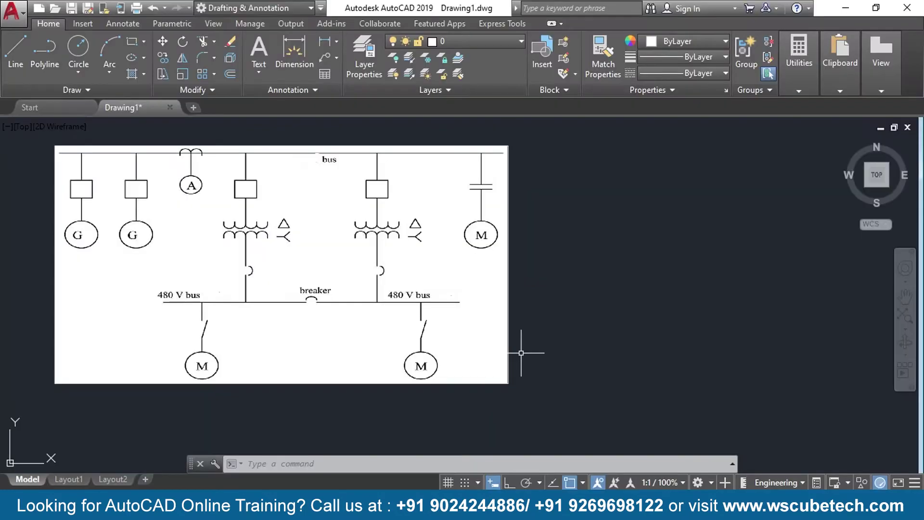
Draw a 15-inch horizontal bus line in the empty space beside the reference image
scroll(482, 304, down, 3)
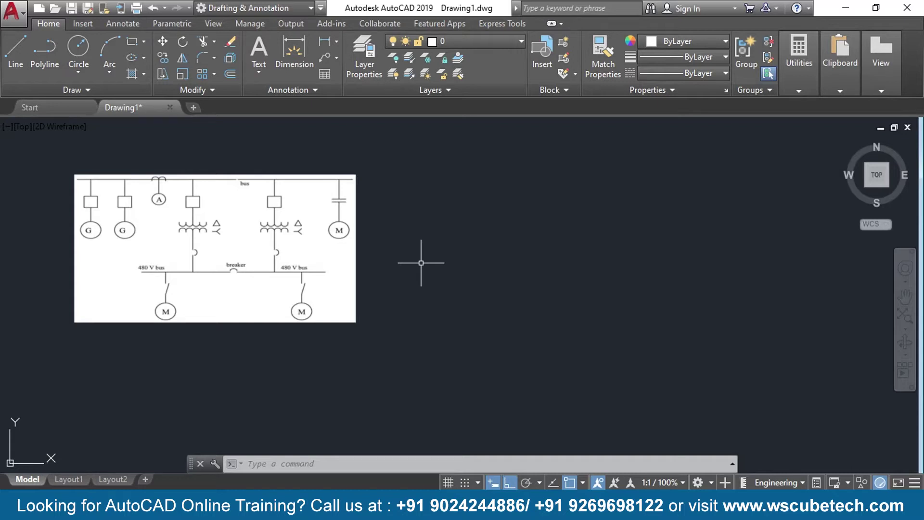
click(15, 48)
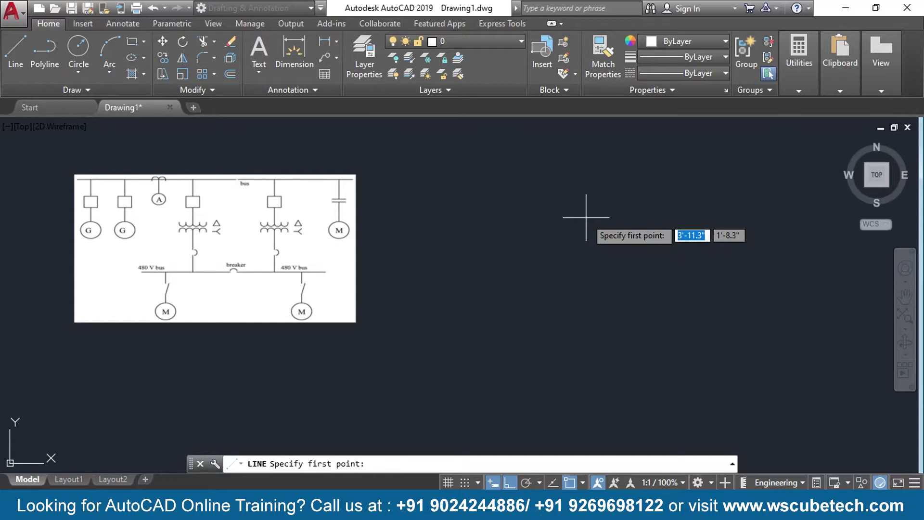
click(433, 175)
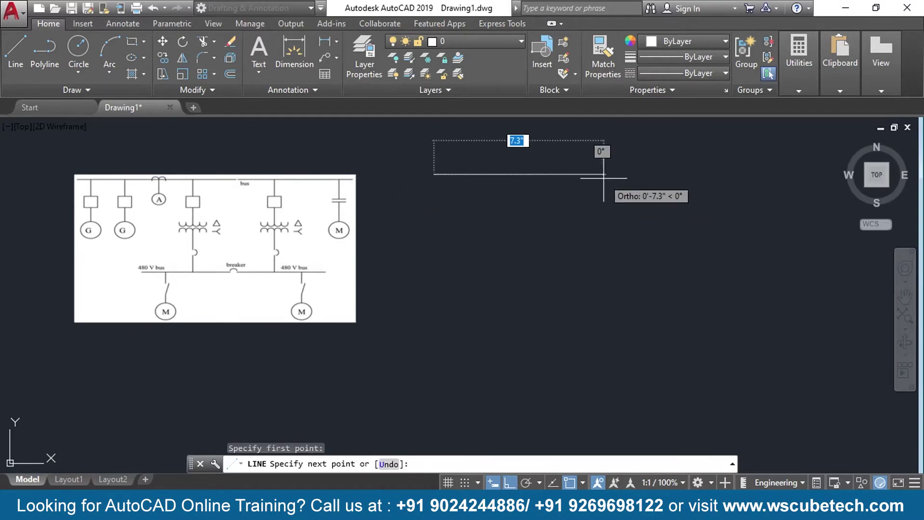
text(15)
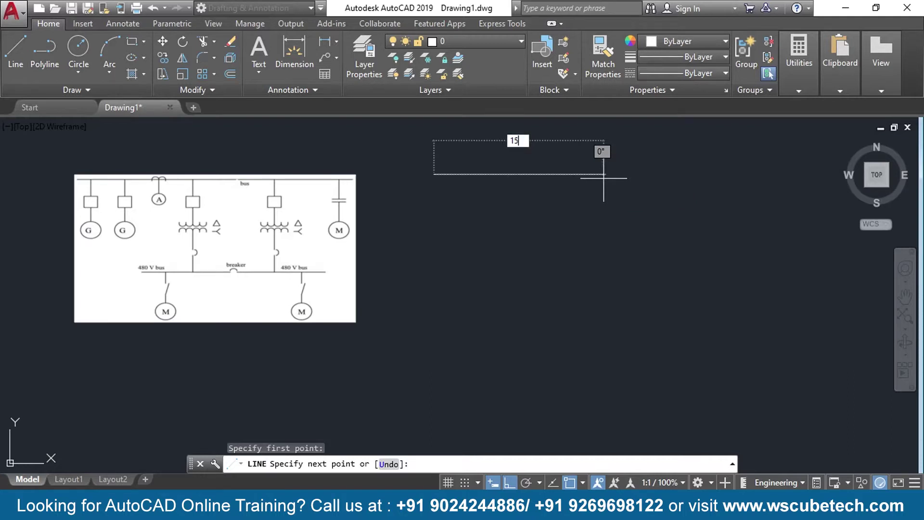
key(Return)
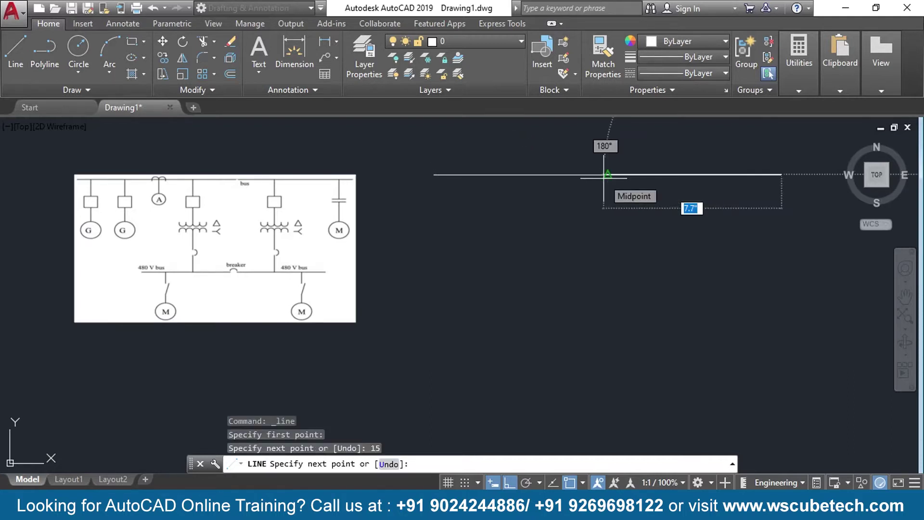
key(Return)
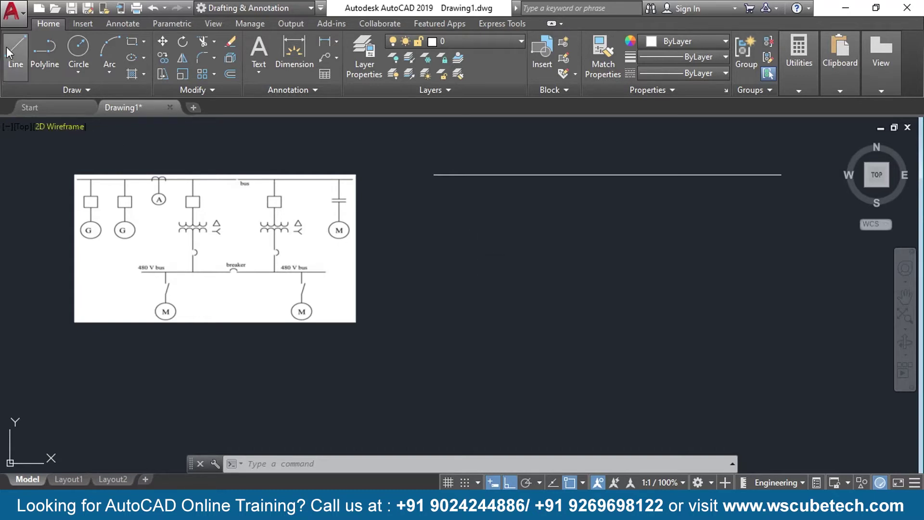
From the bus line's left end, draw a 2-inch segment along it and a 3-inch segment straight down
text(l)
key(Return)
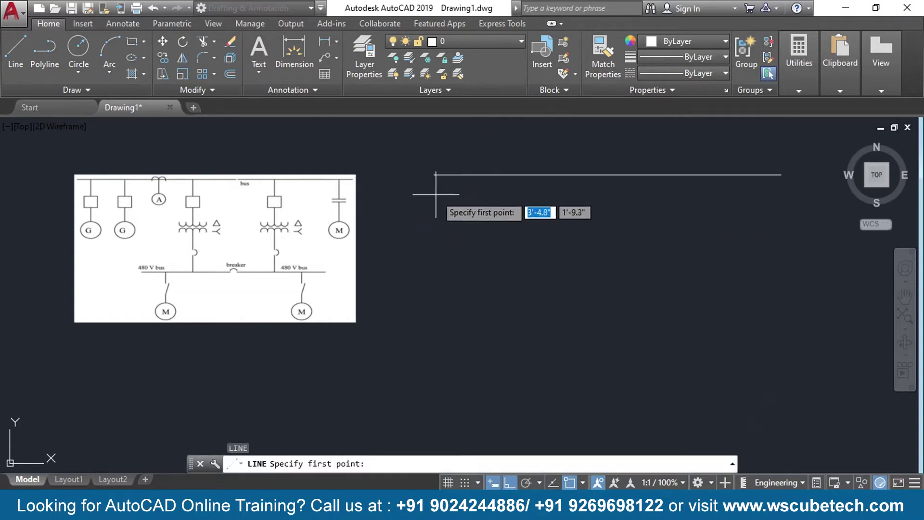
click(434, 174)
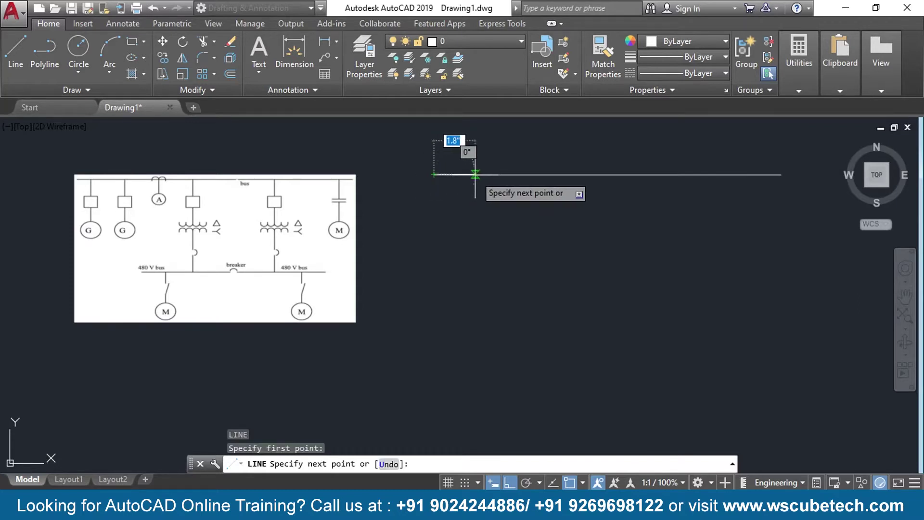
text(2)
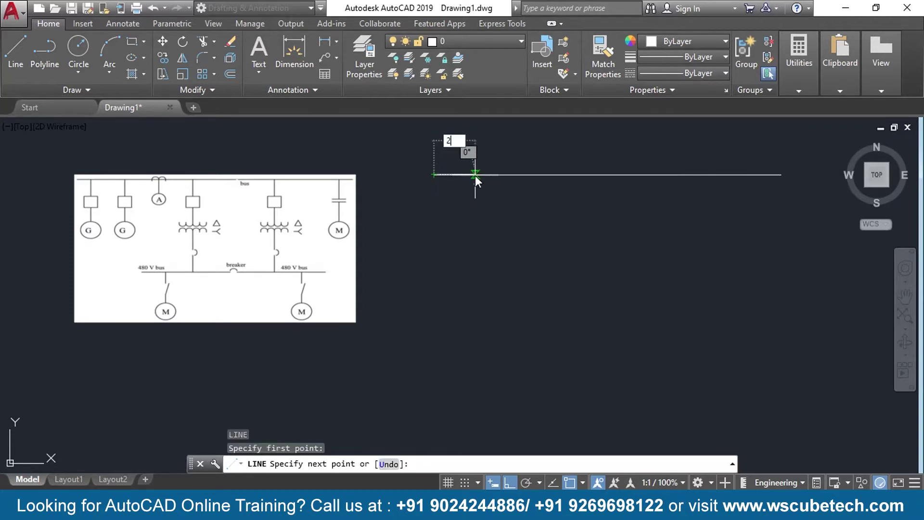
key(Return)
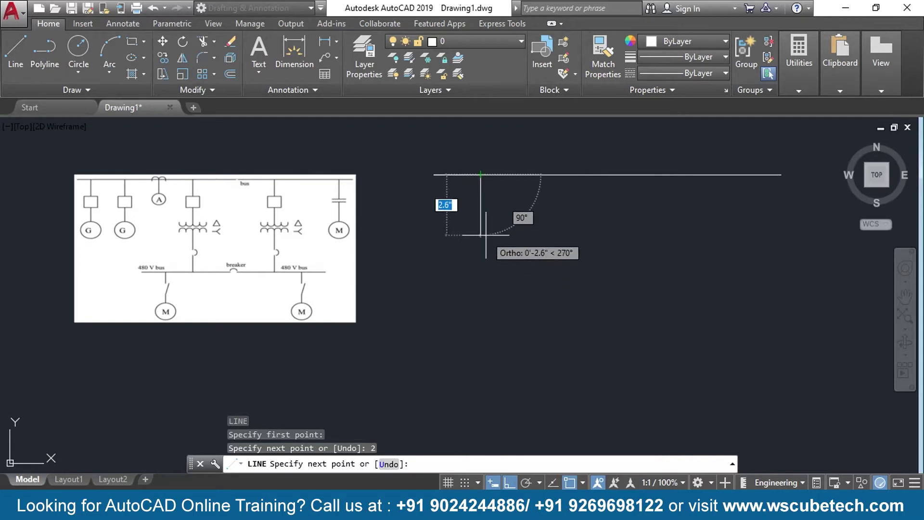
text(3)
key(Return)
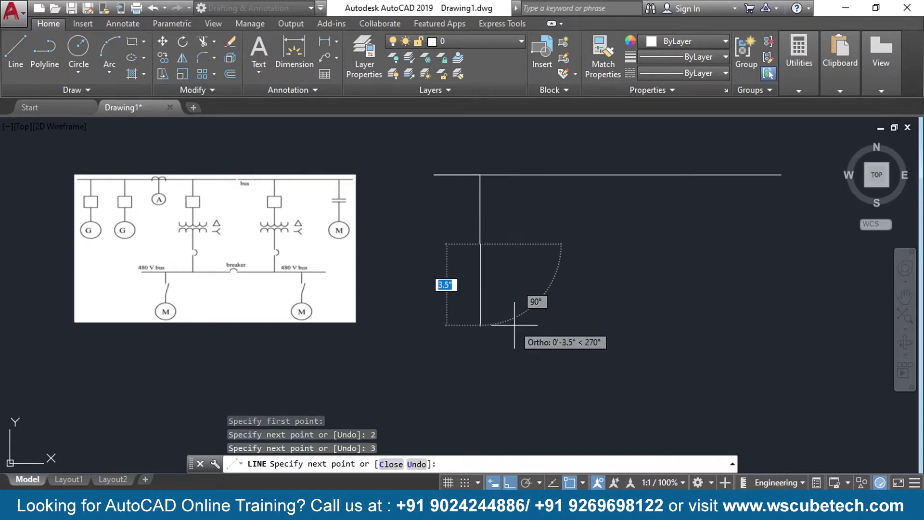
key(Return)
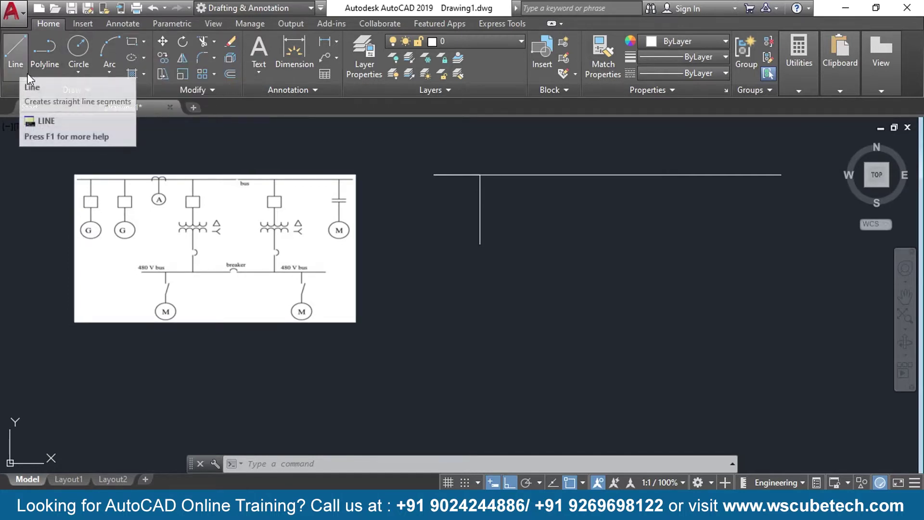
From the lower end of the vertical line, draw a 1-inch segment to the right and a 2-inch segment back to the left
text(l)
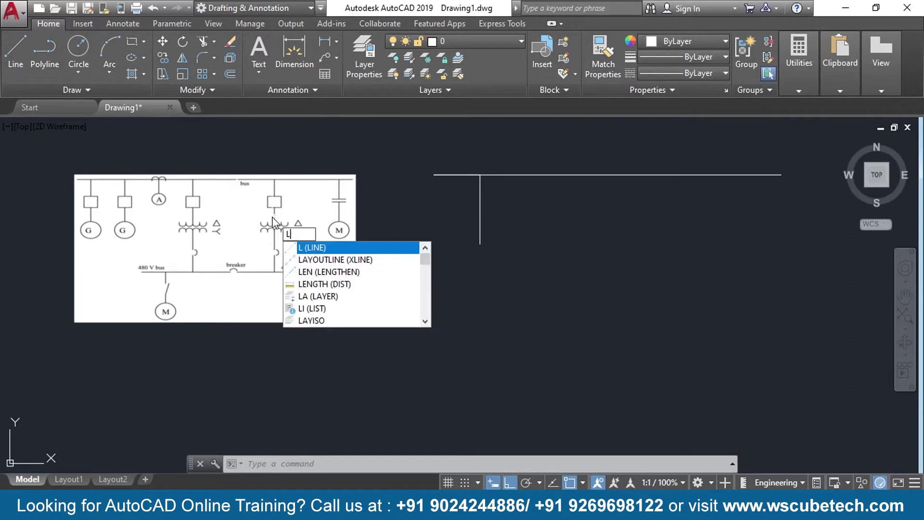
key(Return)
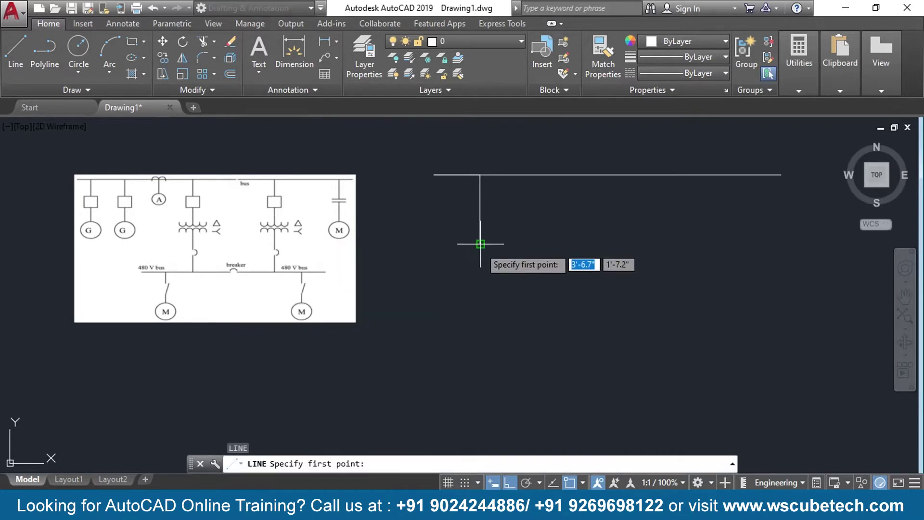
click(480, 244)
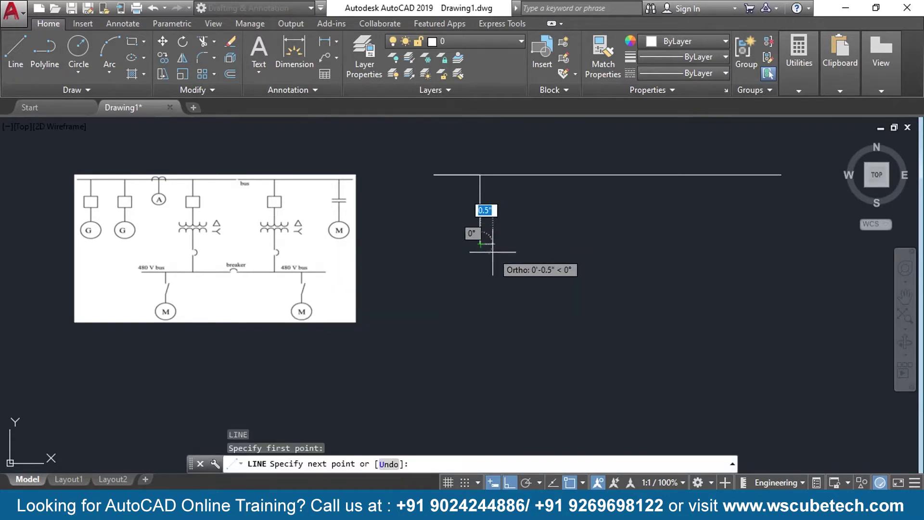
text(1)
key(Return)
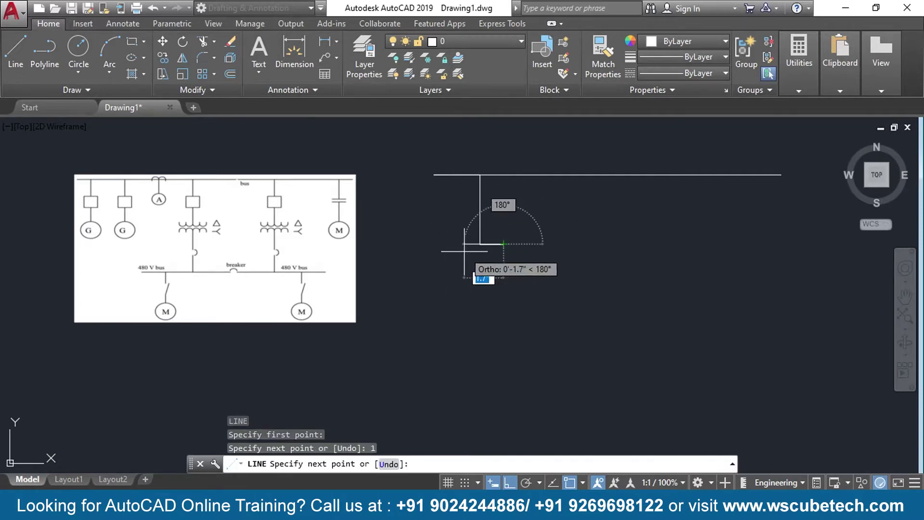
text(2)
key(Return)
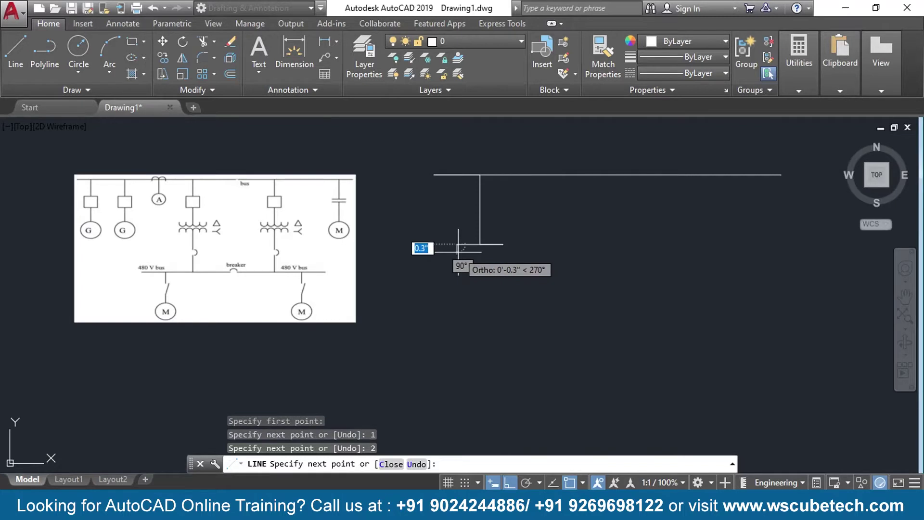
key(Return)
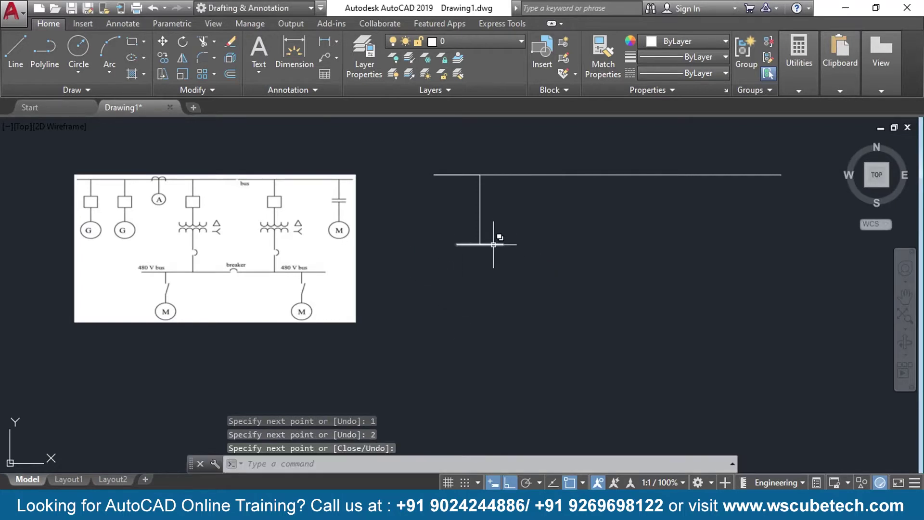
Delete the 2-inch horizontal segment under the vertical line, keeping the 1-inch segment
click(492, 241)
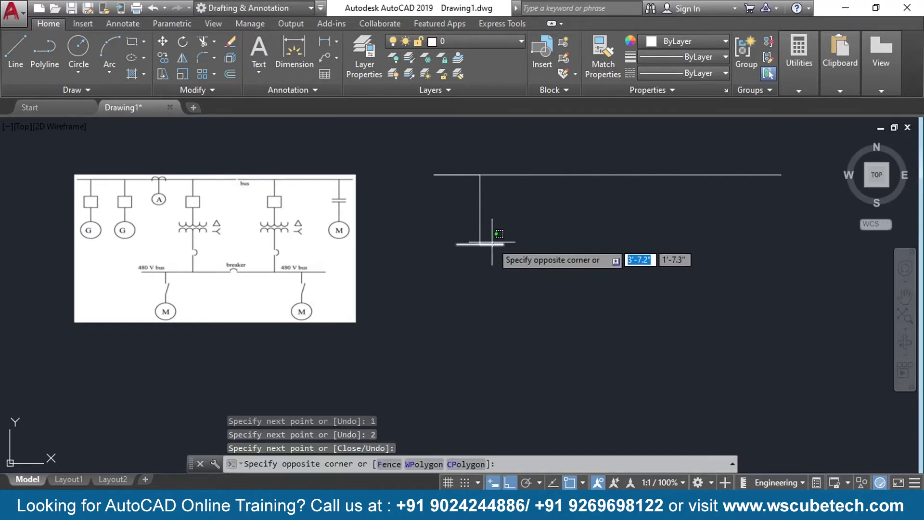
click(491, 244)
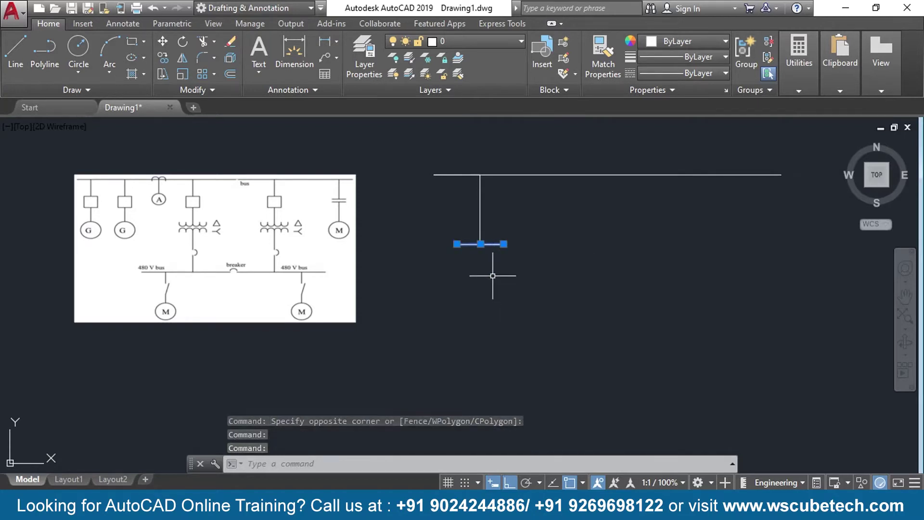
key(Delete)
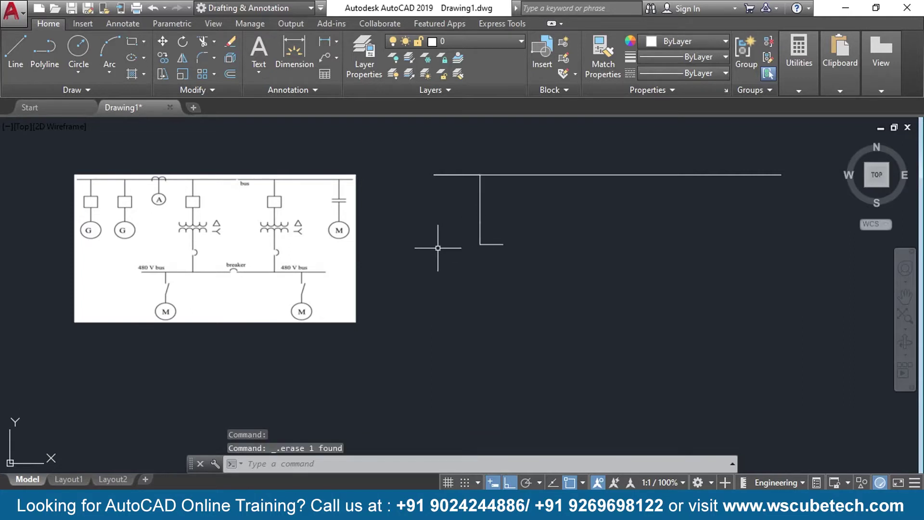
Draw a 2 by 2 inch square from the short horizontal segment's right end, centred beneath the vertical line
click(132, 42)
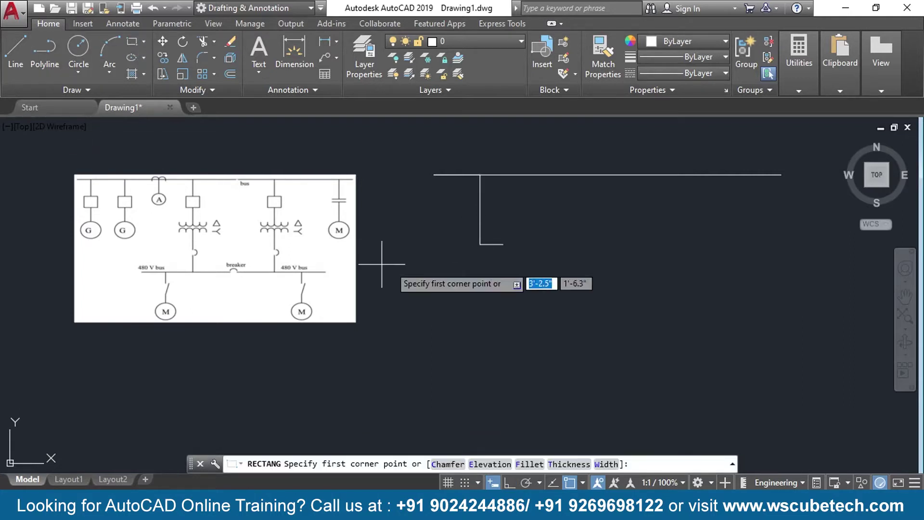
click(503, 244)
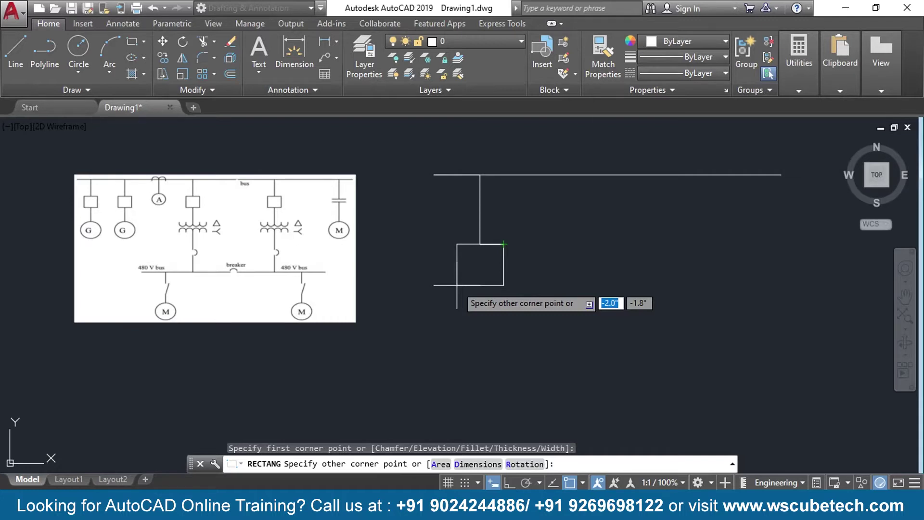
text(2d)
key(Return)
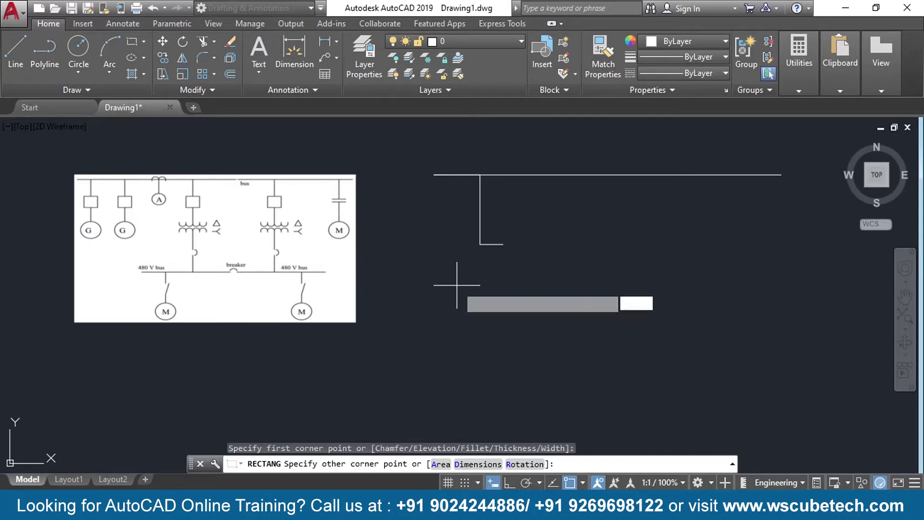
text(2)
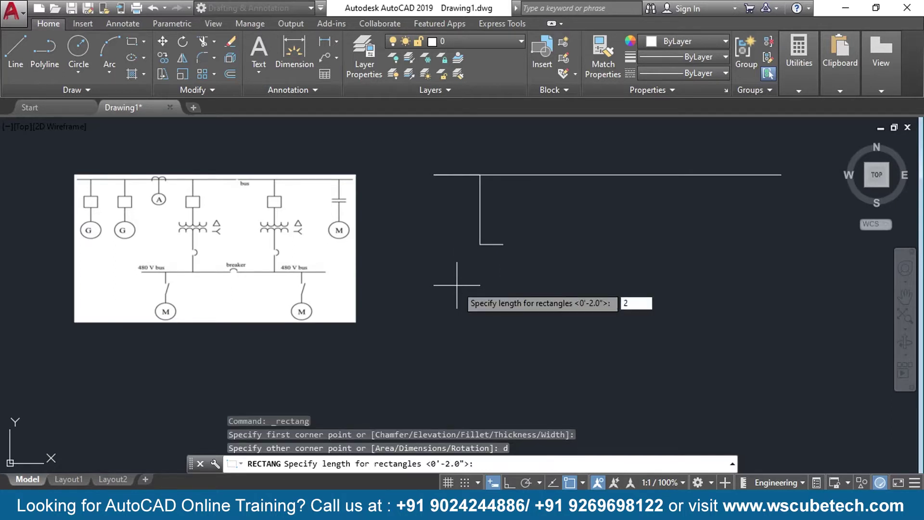
key(Return)
text(2)
key(Return)
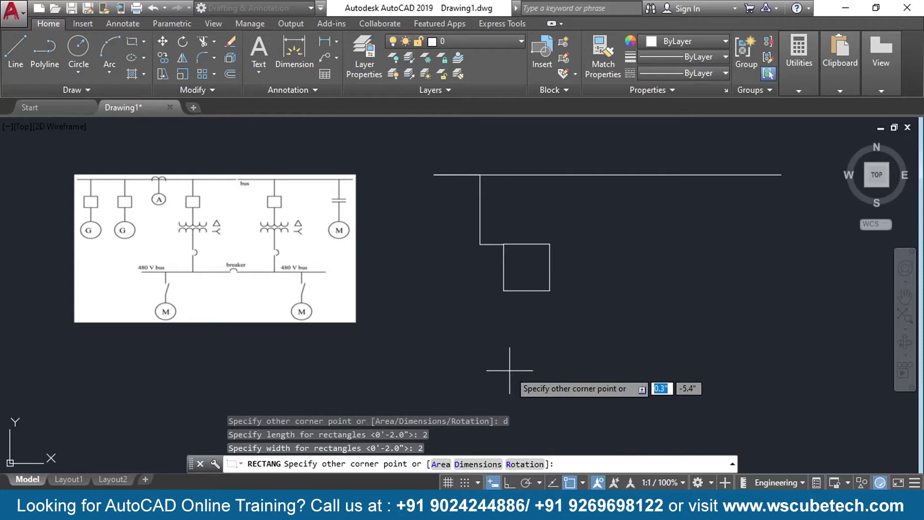
click(427, 354)
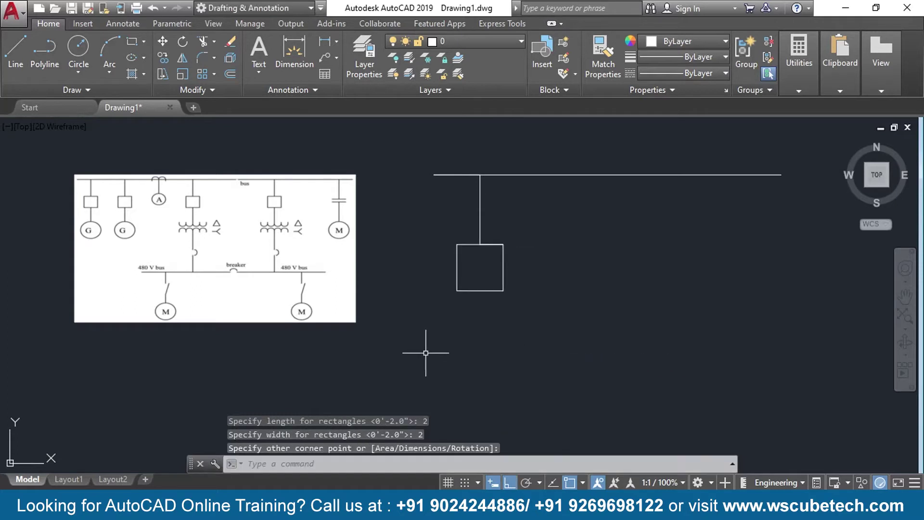
Delete the 1-inch horizontal helper line that overlaps the square's upper edge, keeping the square
click(486, 244)
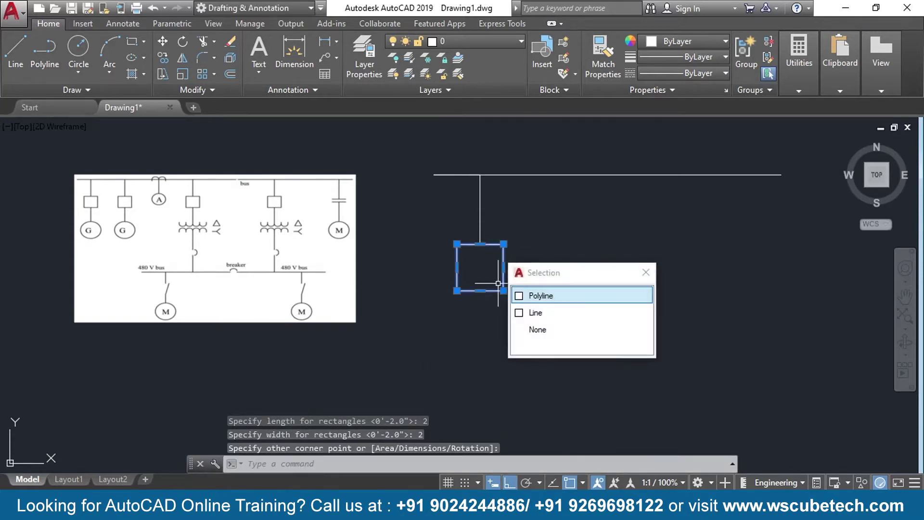
click(539, 312)
key(Delete)
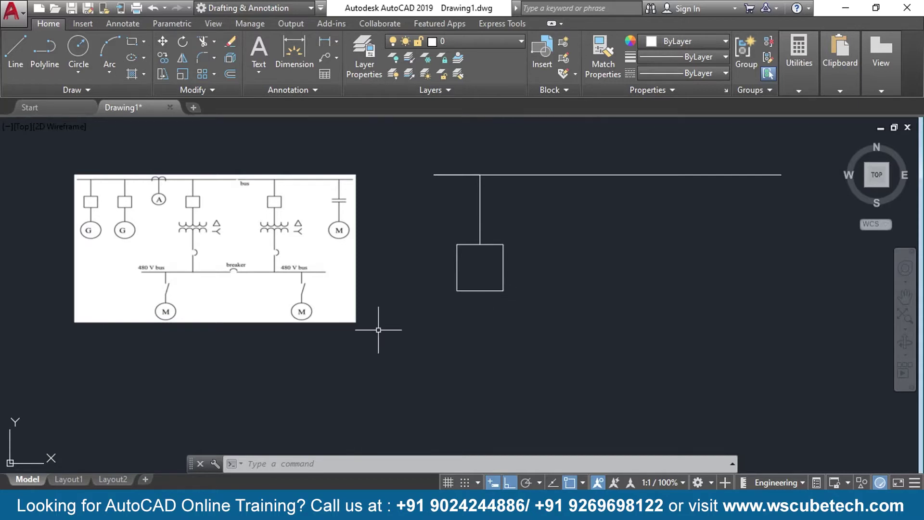
Draw a 4-inch line straight down from the square's geometric centre
middle_drag(545, 402, 525, 345)
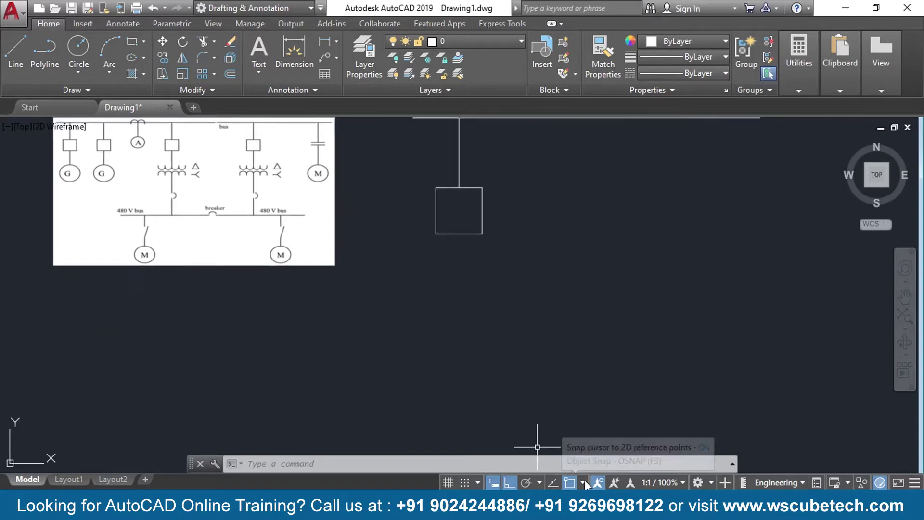
click(582, 482)
click(486, 372)
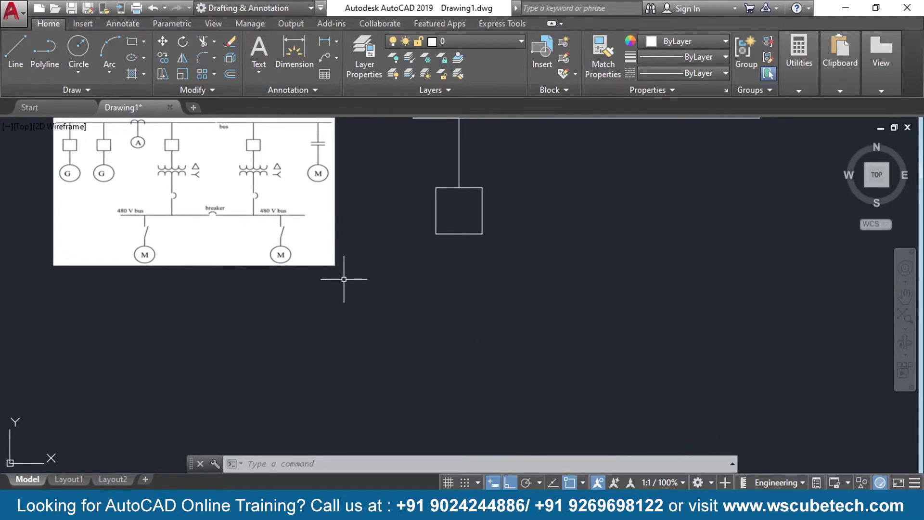
middle_drag(457, 289, 438, 306)
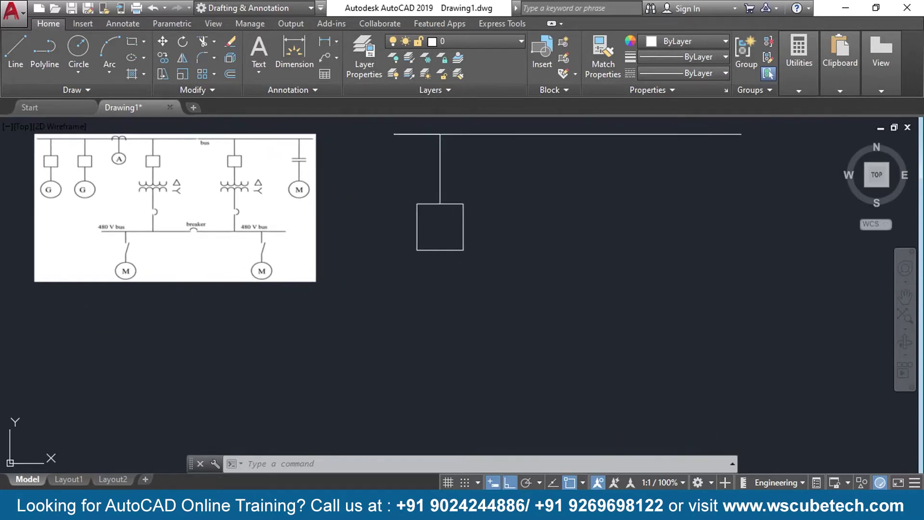
click(9, 52)
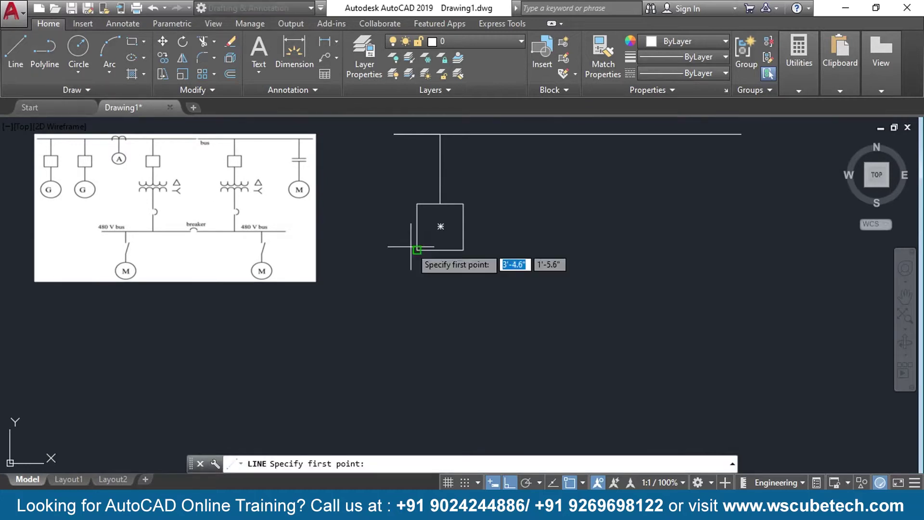
click(439, 228)
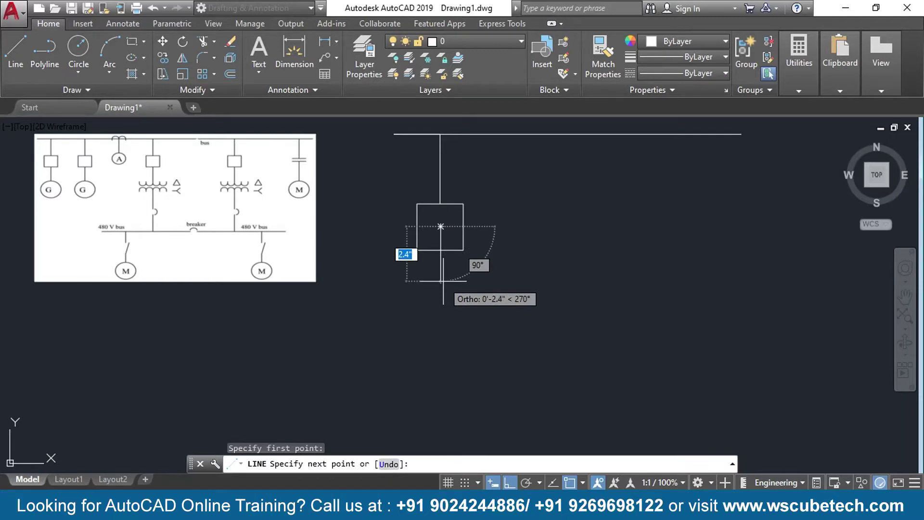
text(4)
key(Return)
key(Return)
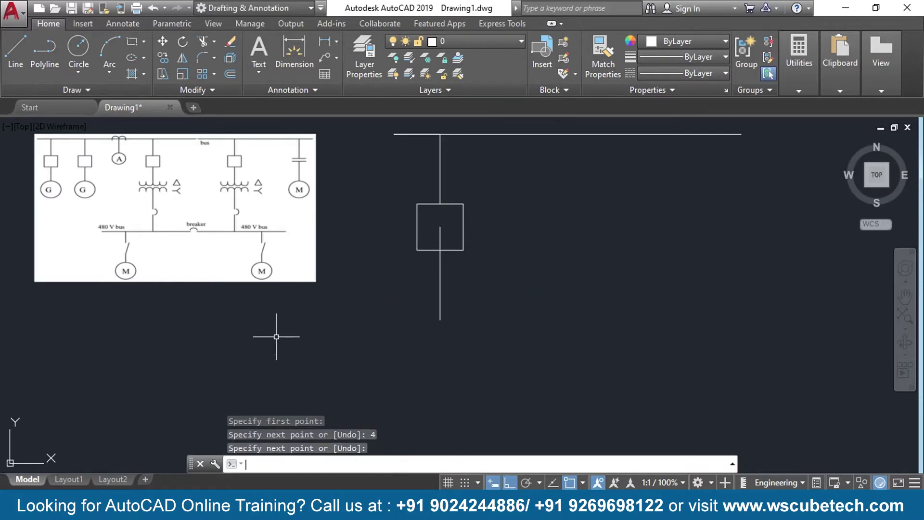
Draw a circle of 1-inch radius centred on the lower end of the vertical line below the square
middle_drag(392, 330, 397, 311)
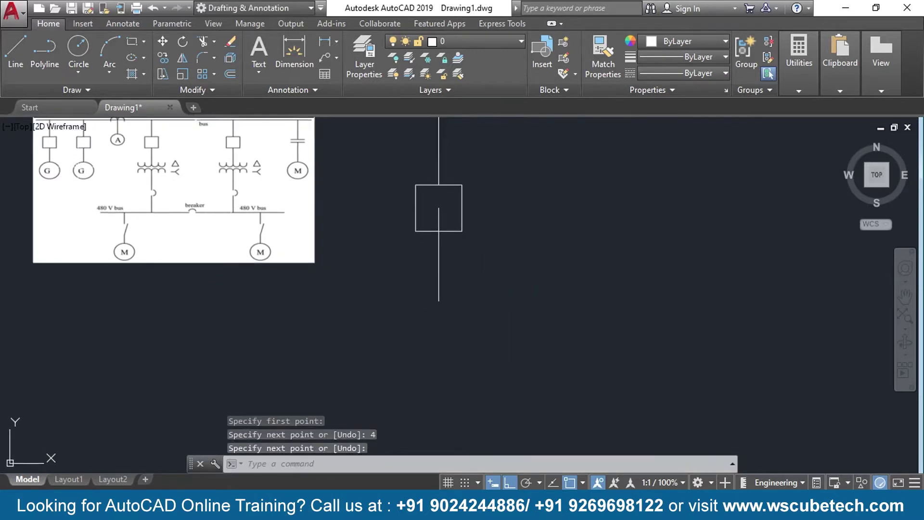
text(c)
key(Return)
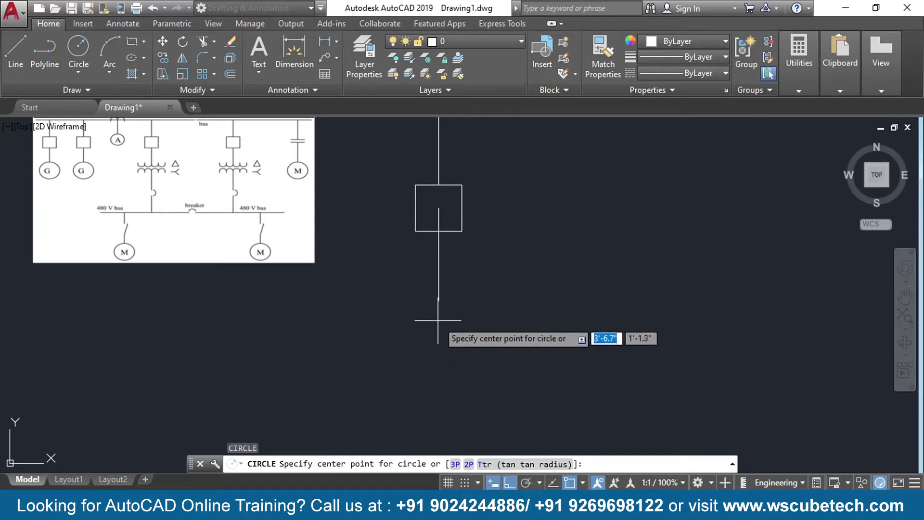
click(439, 301)
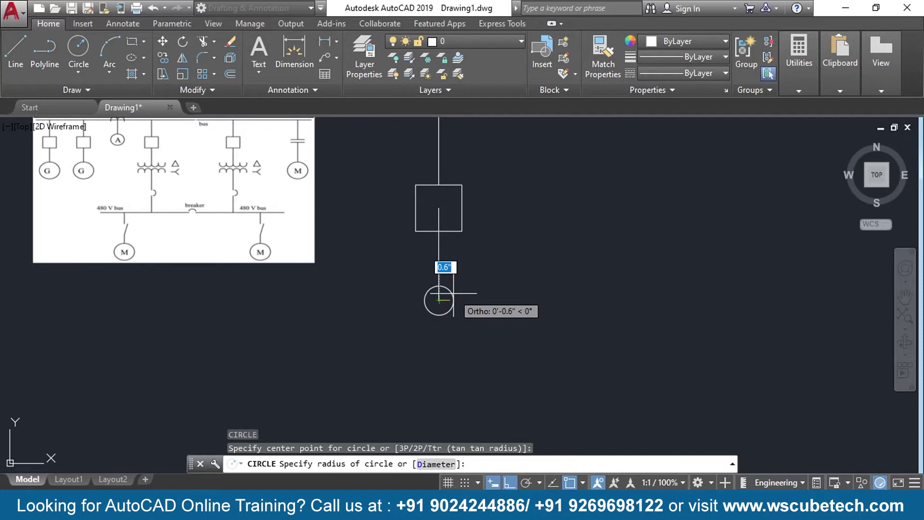
text(1)
key(Return)
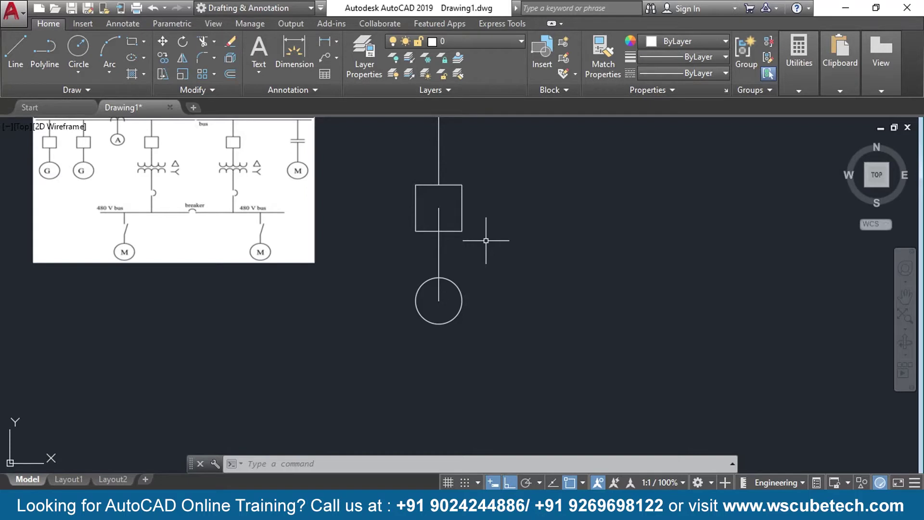
Trim away the parts of the vertical line that lie inside the square and inside the circle
text(TR)
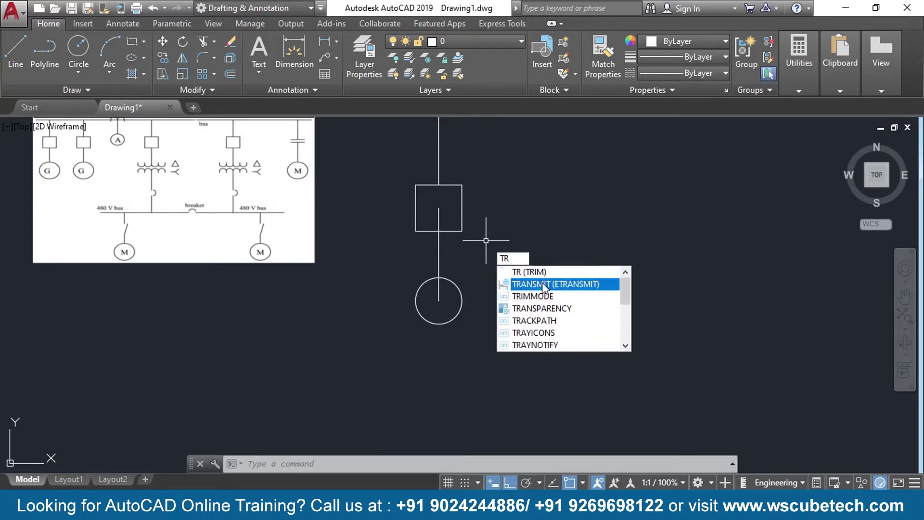
click(541, 275)
key(Return)
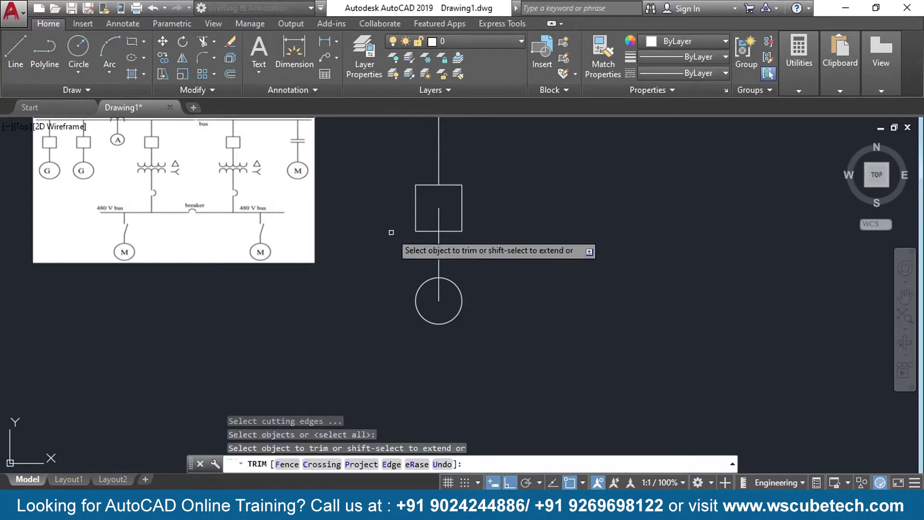
click(438, 219)
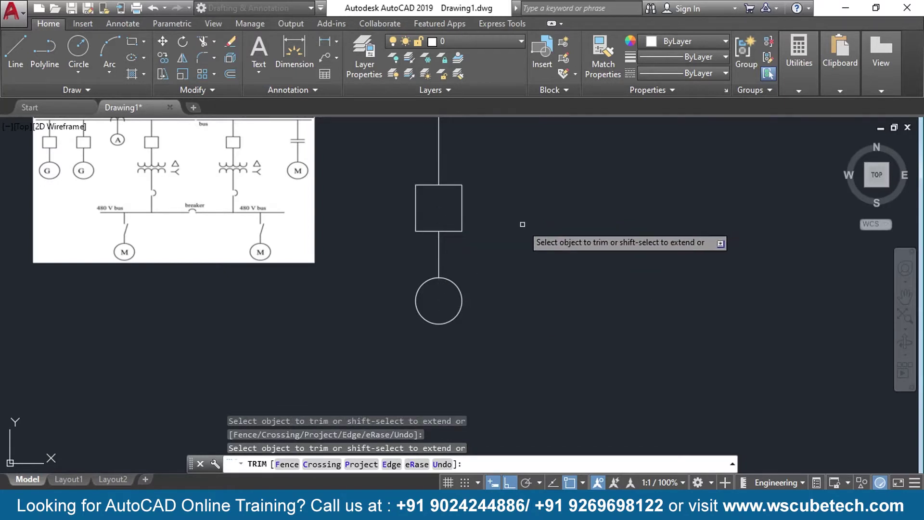
middle_drag(521, 220, 518, 290)
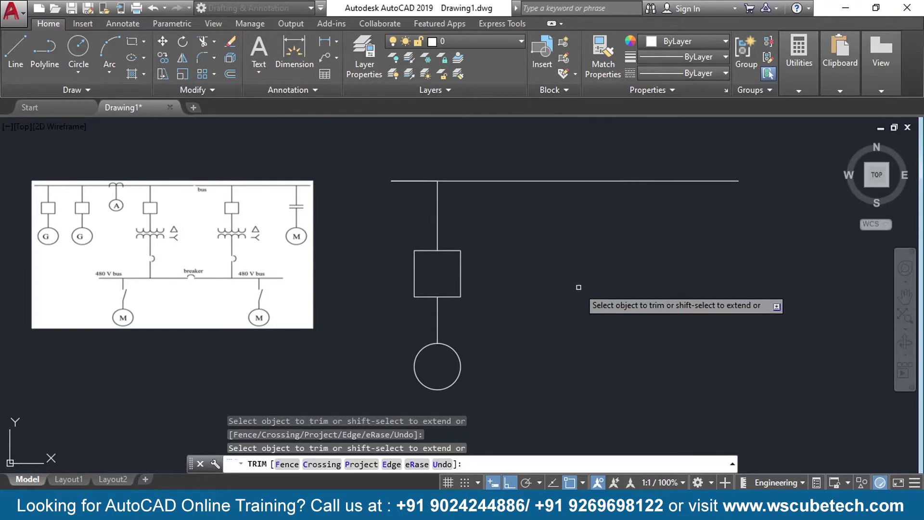
key(Escape)
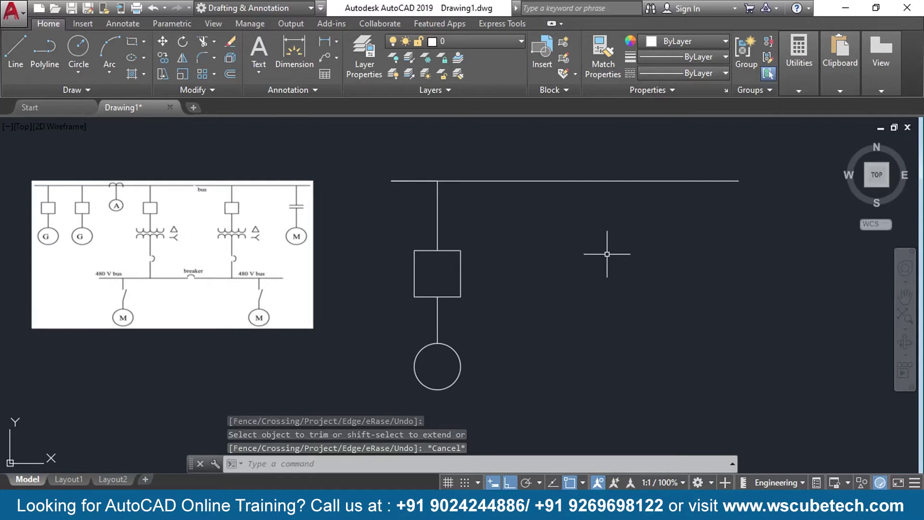
Stretch the bus line's right end horizontally outward until the line is nearly twice as long, and clear the selection
click(737, 181)
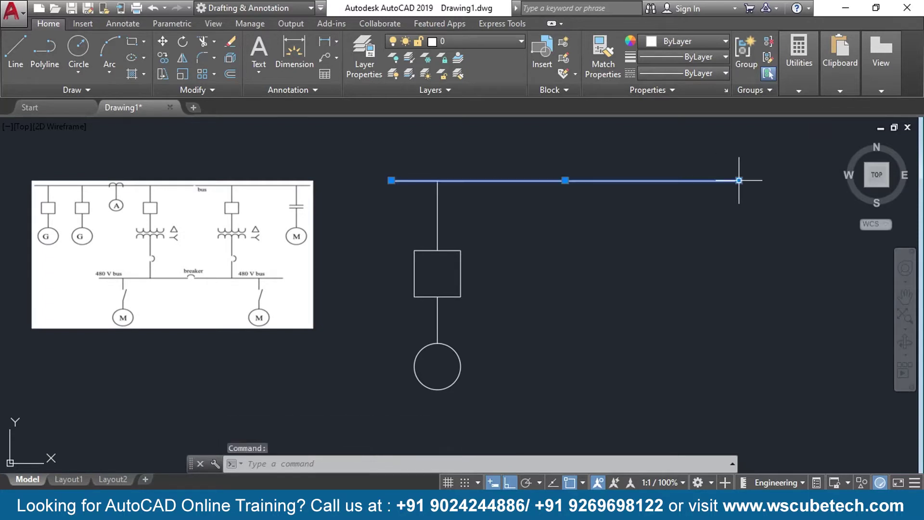
click(738, 180)
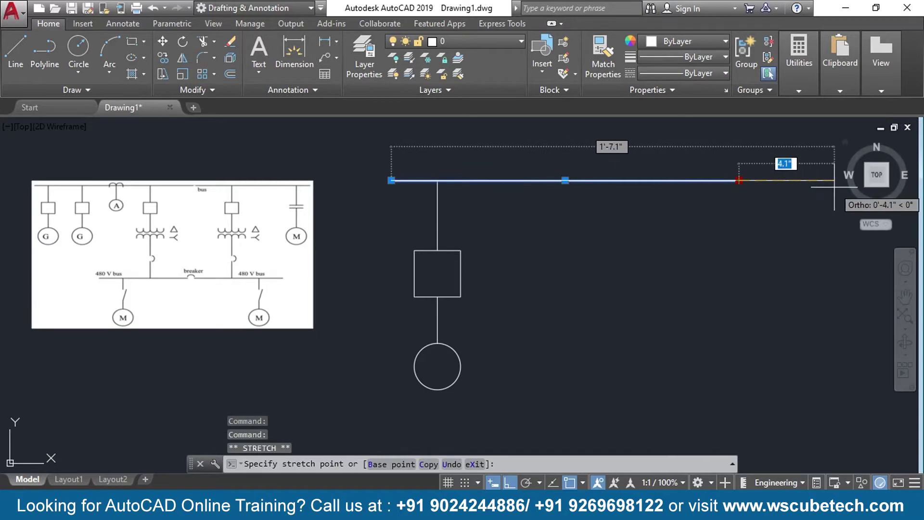
middle_drag(834, 186, 699, 207)
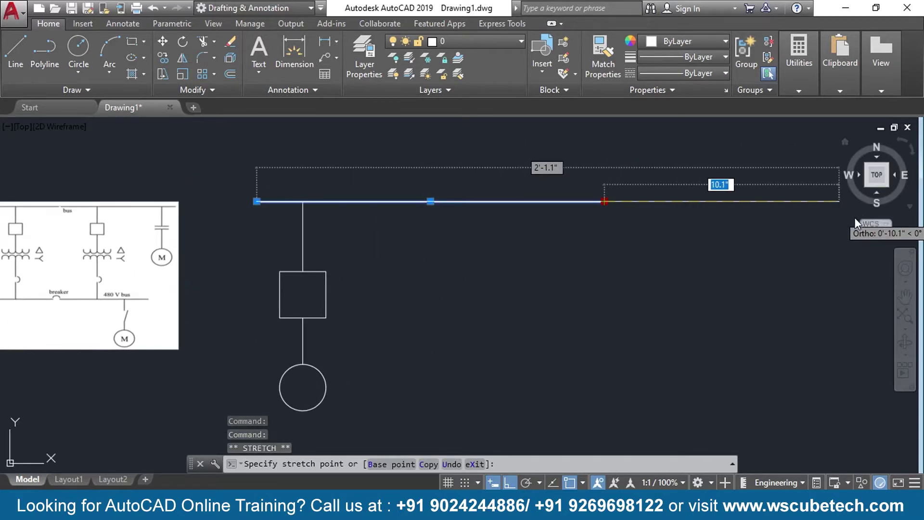
mouse_move(856, 223)
middle_down()
mouse_move(730, 209)
mouse_move(757, 210)
middle_up()
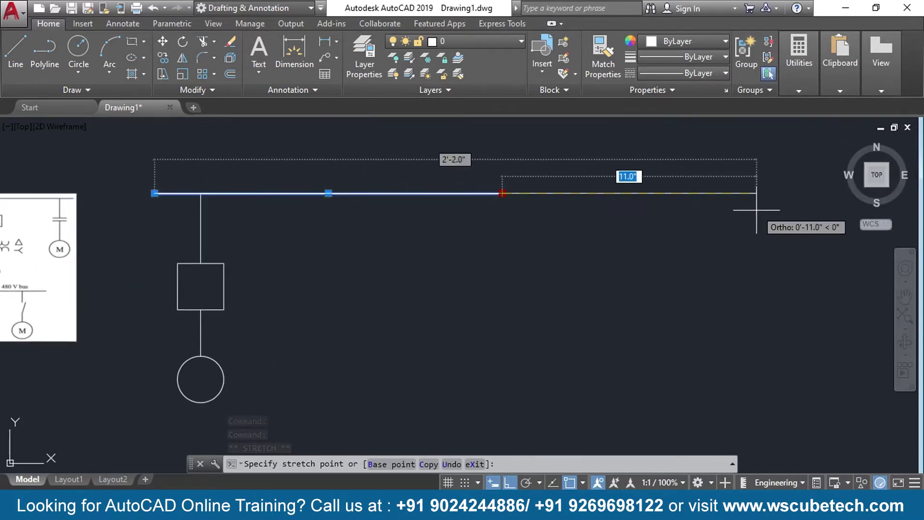
click(777, 197)
mouse_move(394, 308)
middle_down()
mouse_move(660, 282)
mouse_move(651, 269)
middle_up()
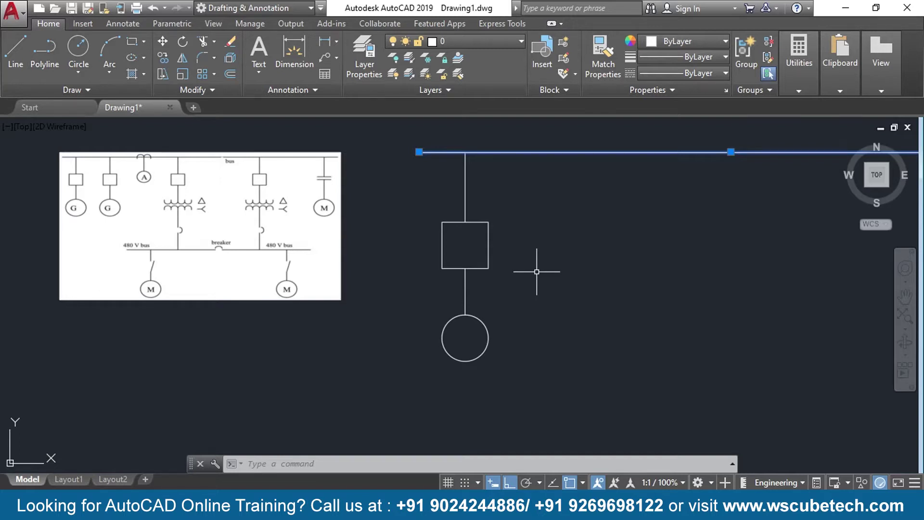
click(480, 168)
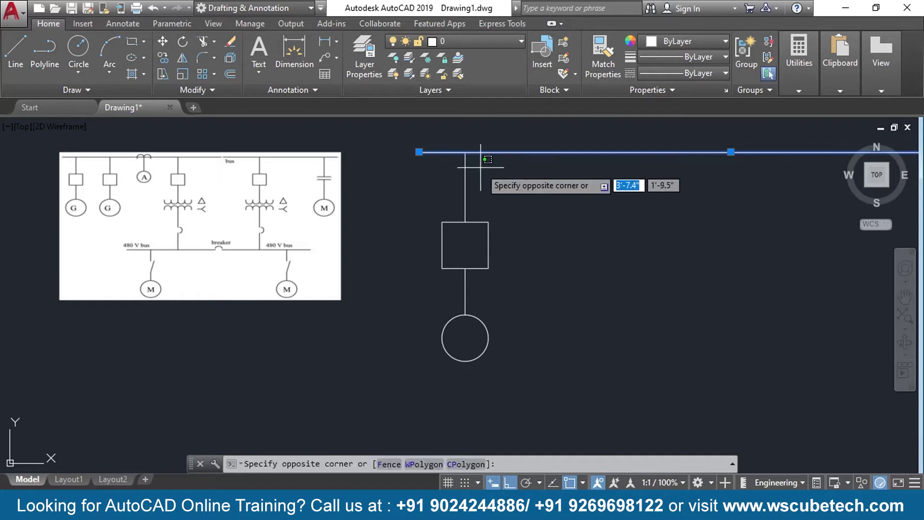
key(Escape)
key(Escape)
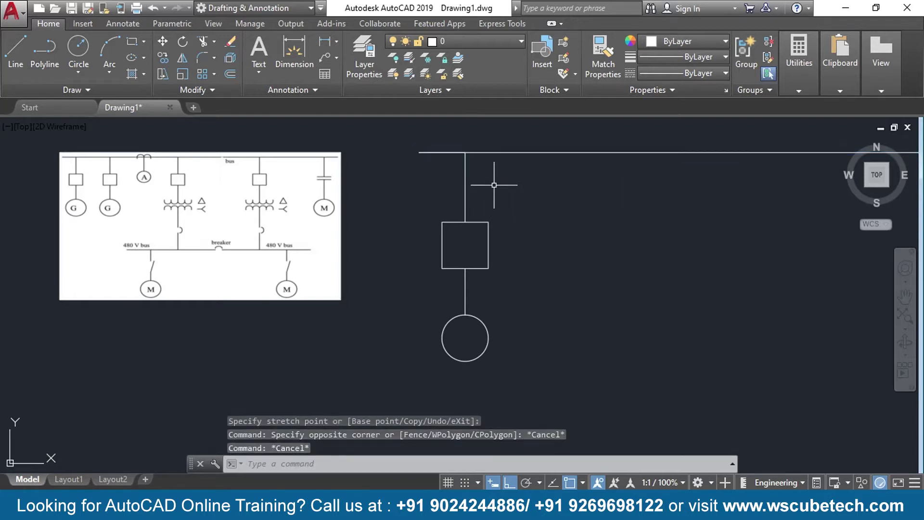
Try to join the first branch's vertical lines, square and circle into one object
click(494, 185)
click(400, 410)
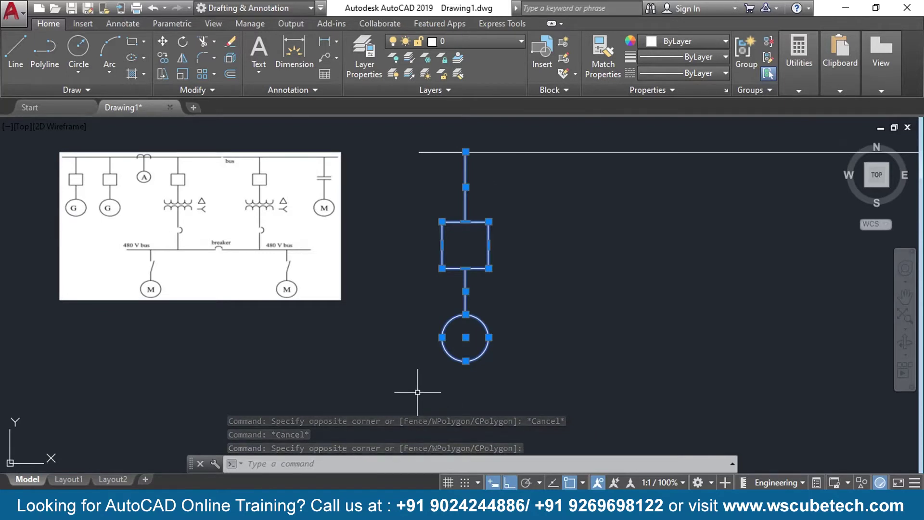
text(j)
key(Return)
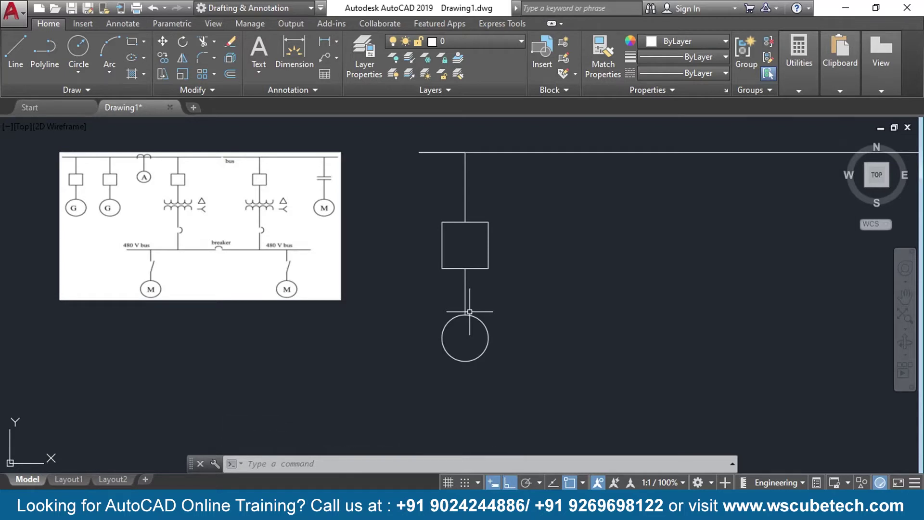
Copy the first branch's lines, square and circle 4 inches horizontally along the bus line, using the branch's top end as base point
text(CO)
key(Return)
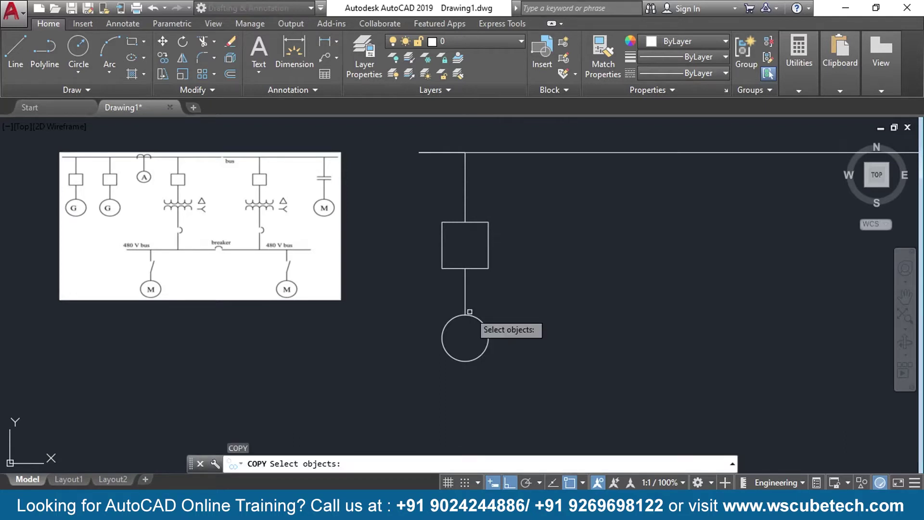
click(500, 164)
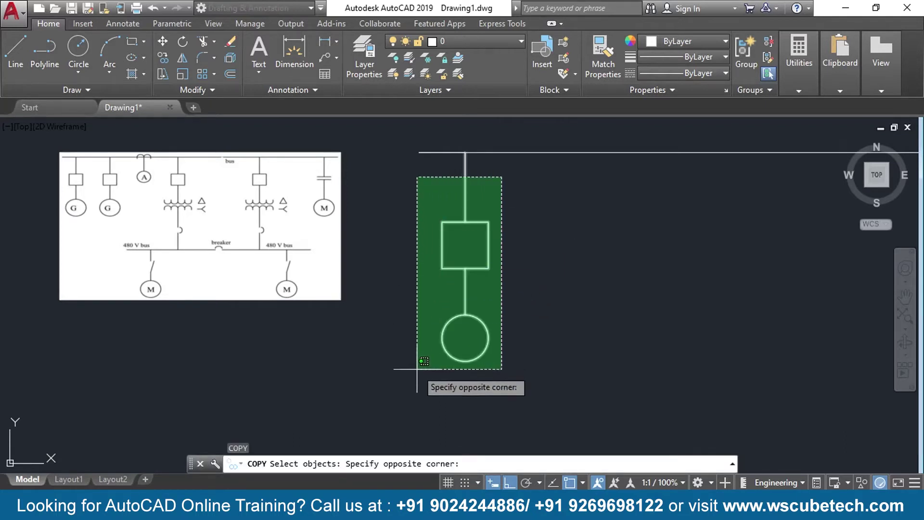
click(416, 383)
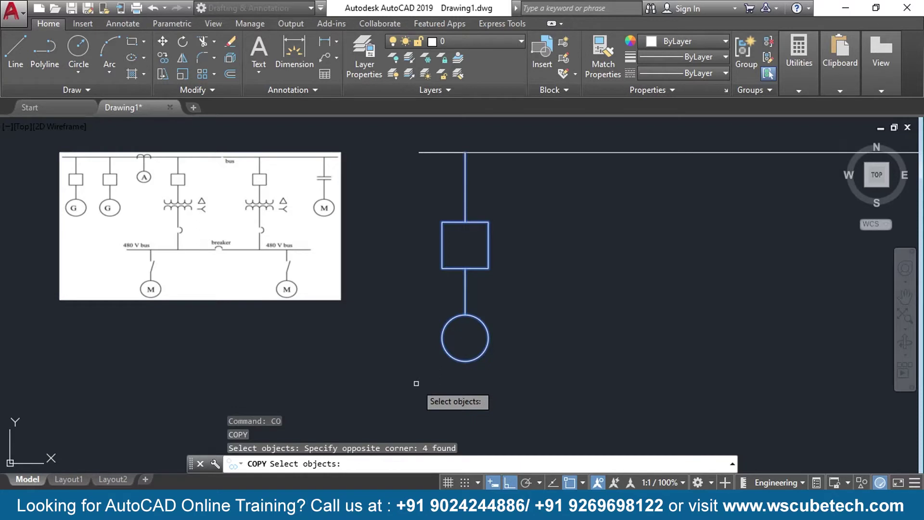
key(Return)
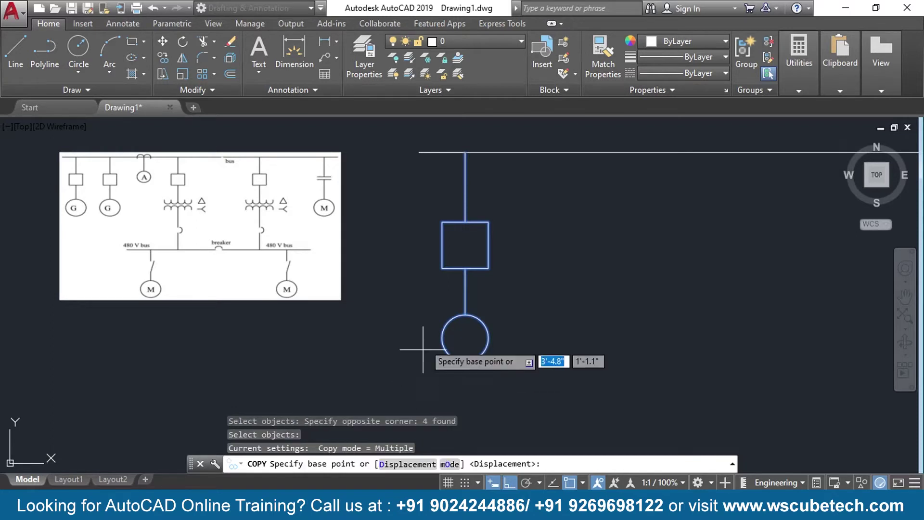
click(465, 152)
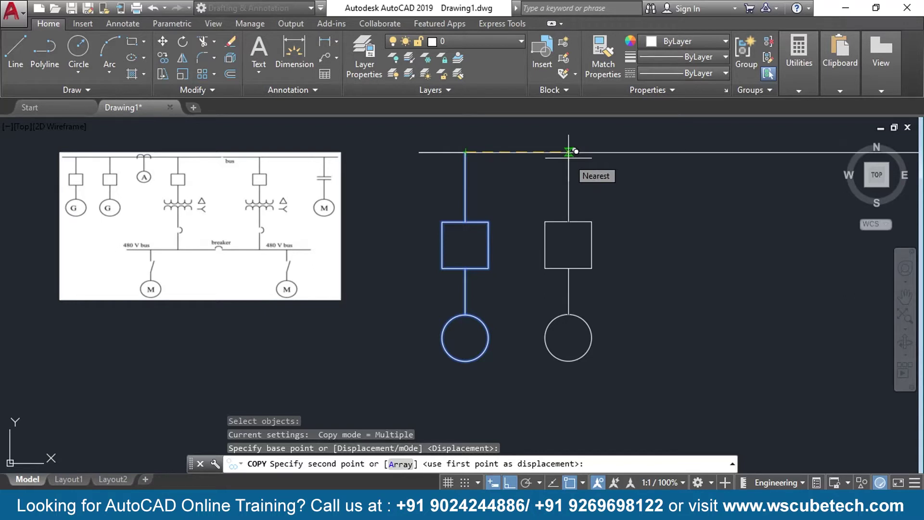
text(4)
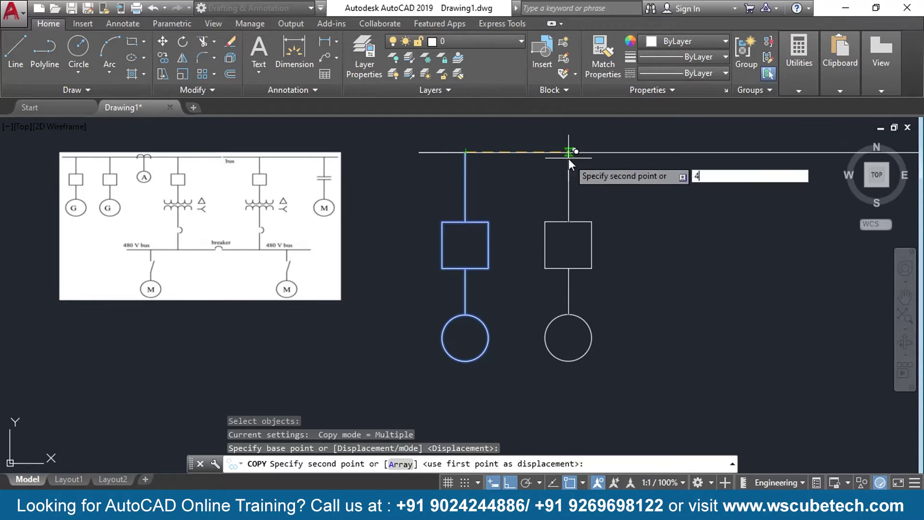
key(Return)
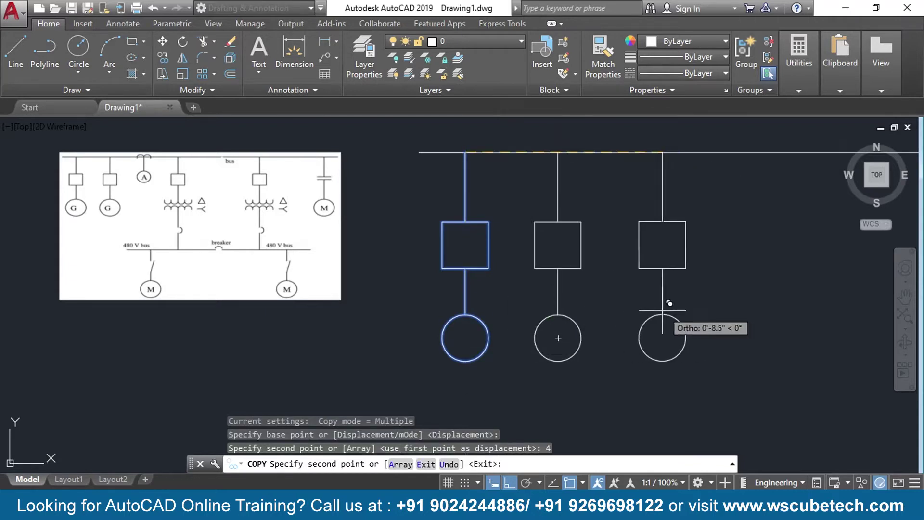
Place another copy of the branch near the far end of the bus line, about 1'-10" from the original
middle_drag(662, 297, 496, 329)
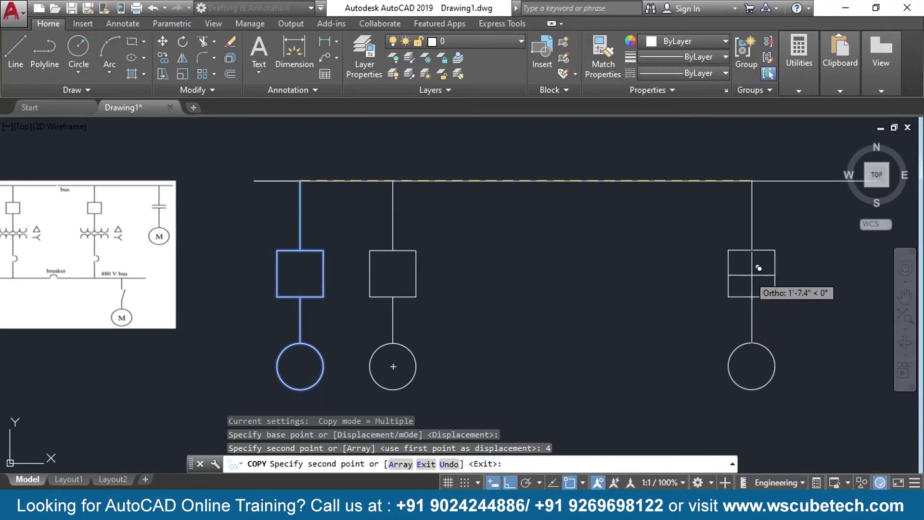
middle_drag(794, 261, 651, 265)
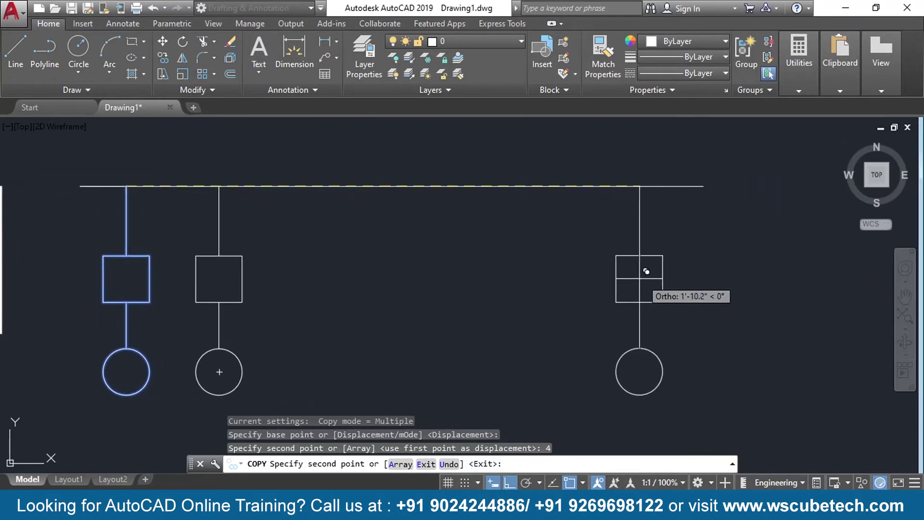
click(640, 272)
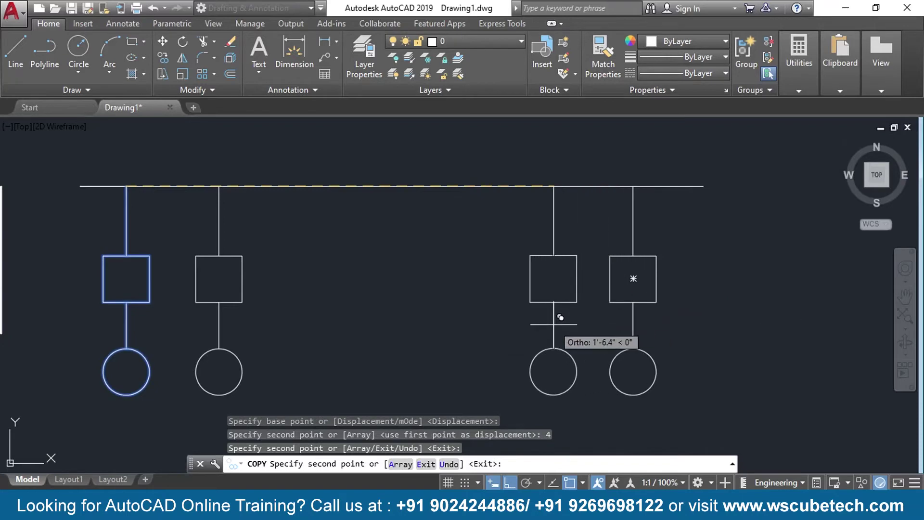
key(Return)
Delete the square from the rightmost branch
middle_drag(448, 299, 622, 270)
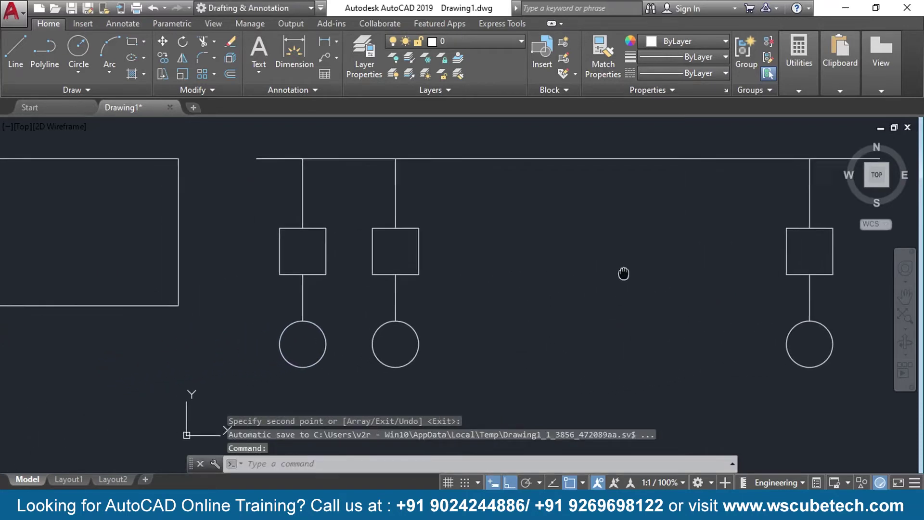
scroll(583, 269, down, 2)
scroll(570, 273, up, 2)
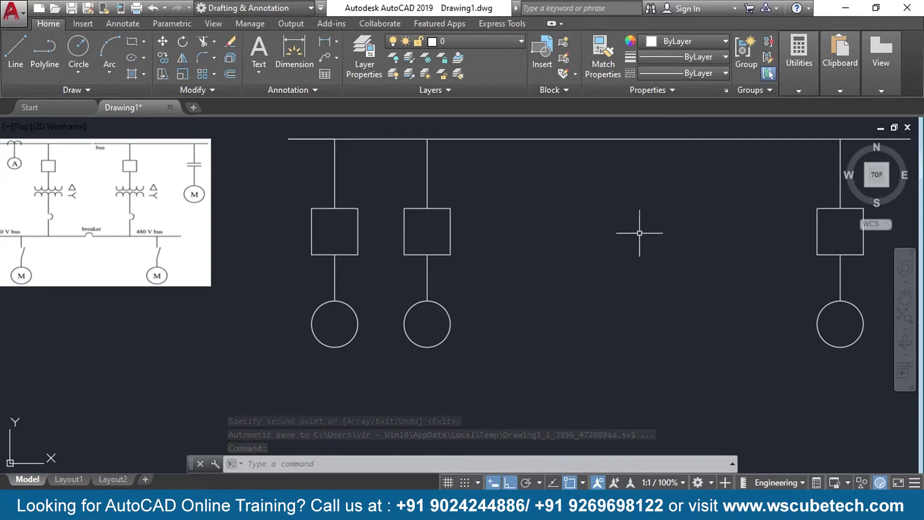
scroll(659, 246, down, 2)
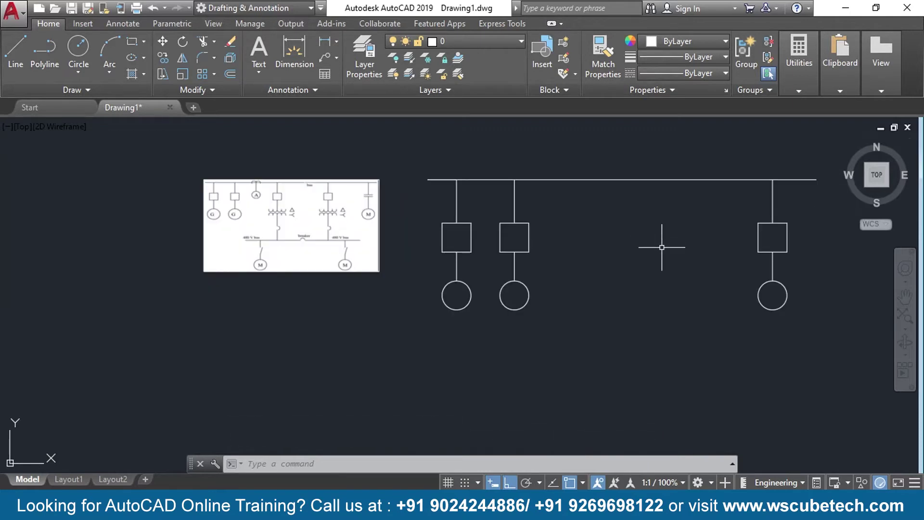
mouse_move(659, 247)
middle_down()
mouse_move(503, 239)
mouse_move(486, 267)
middle_up()
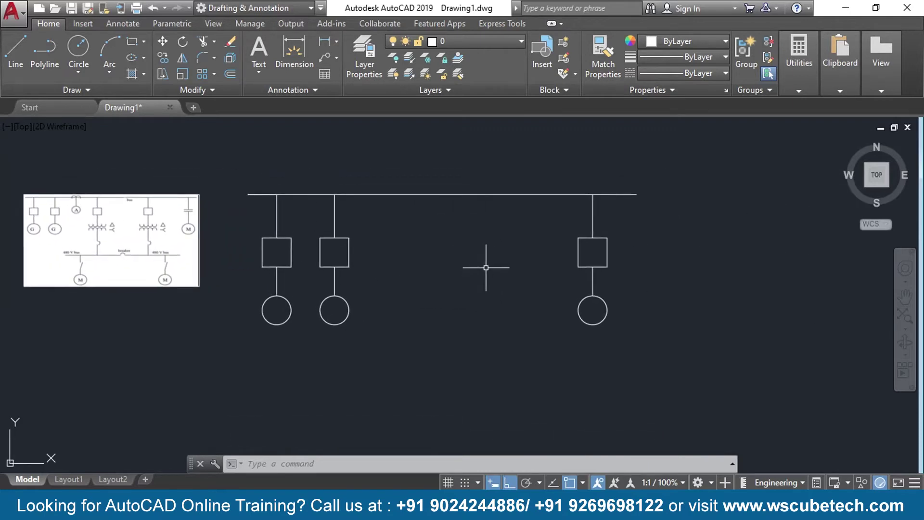
click(583, 267)
key(Delete)
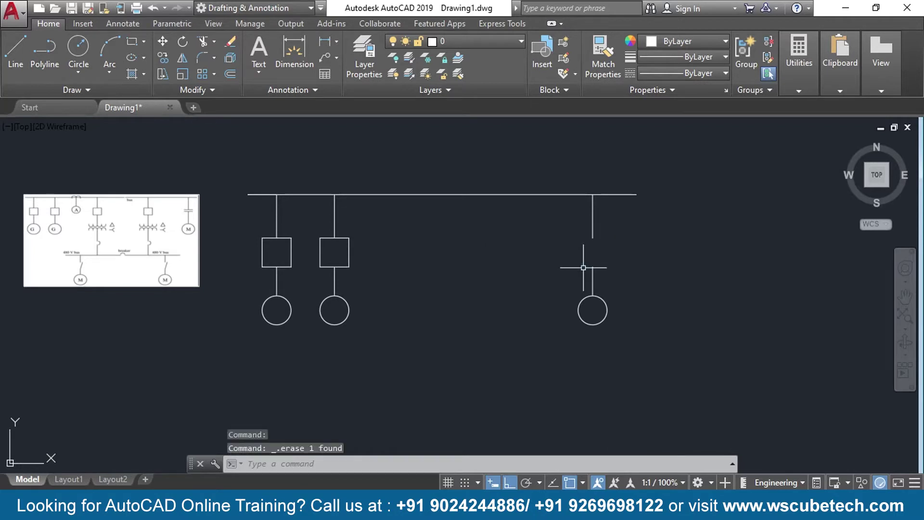
Draw a 1-inch horizontal line to the right from the lower end of the rightmost branch's upper vertical line
scroll(538, 250, up, 2)
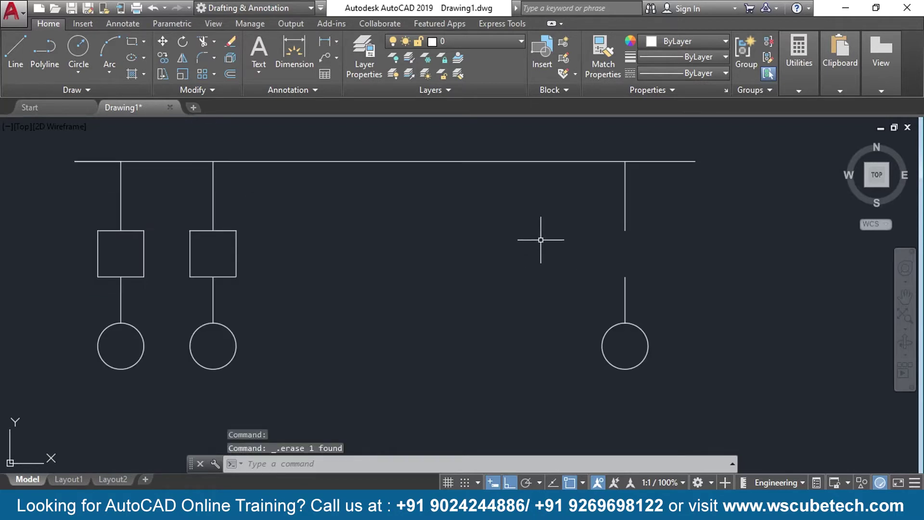
middle_drag(541, 242, 471, 240)
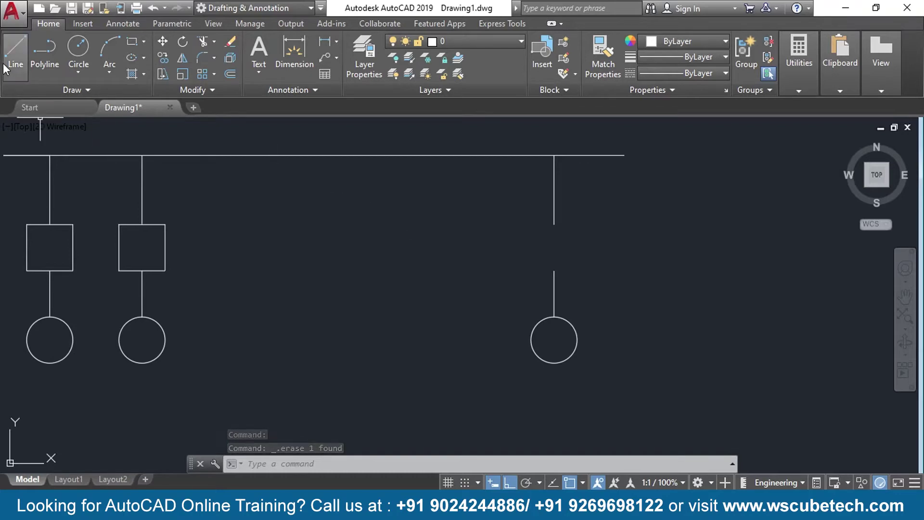
text(l)
key(Return)
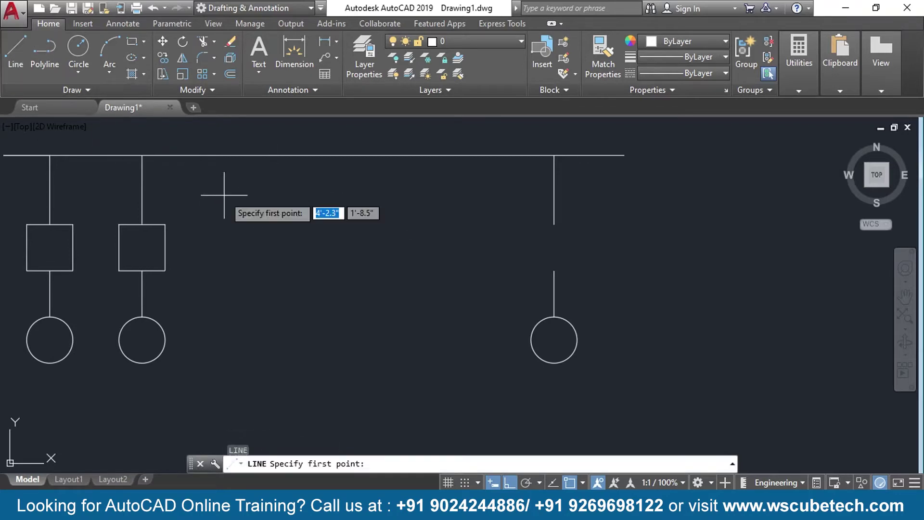
click(553, 224)
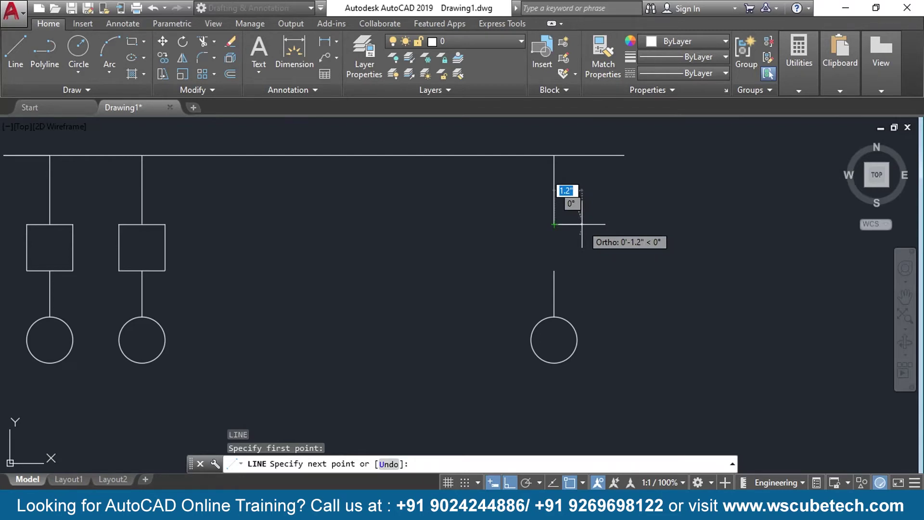
text(1)
key(Return)
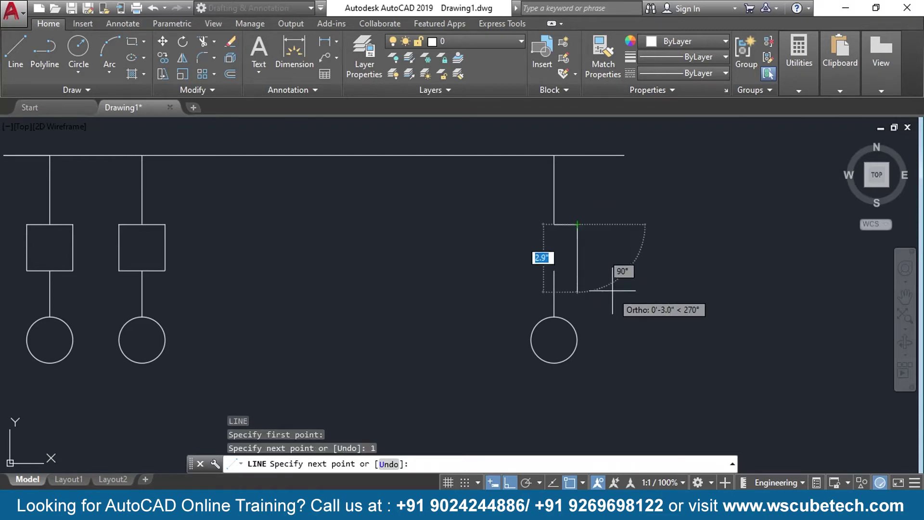
key(Return)
Draw a 1-inch horizontal line to the left from the same lower end of the rightmost branch's upper vertical line
key(Return)
click(554, 224)
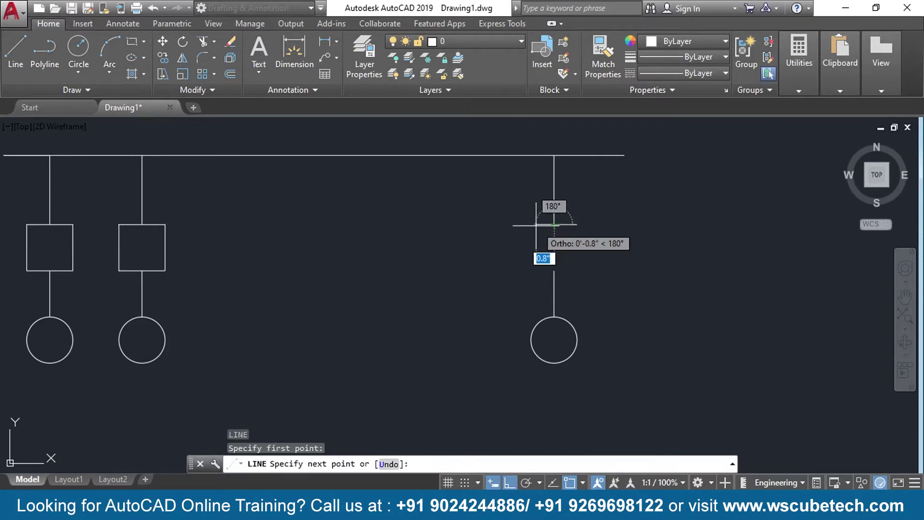
text(1)
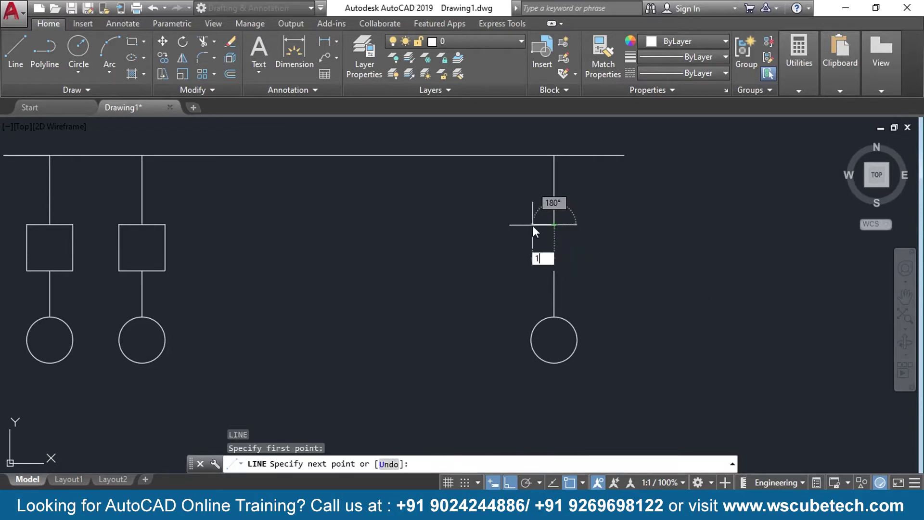
key(Return)
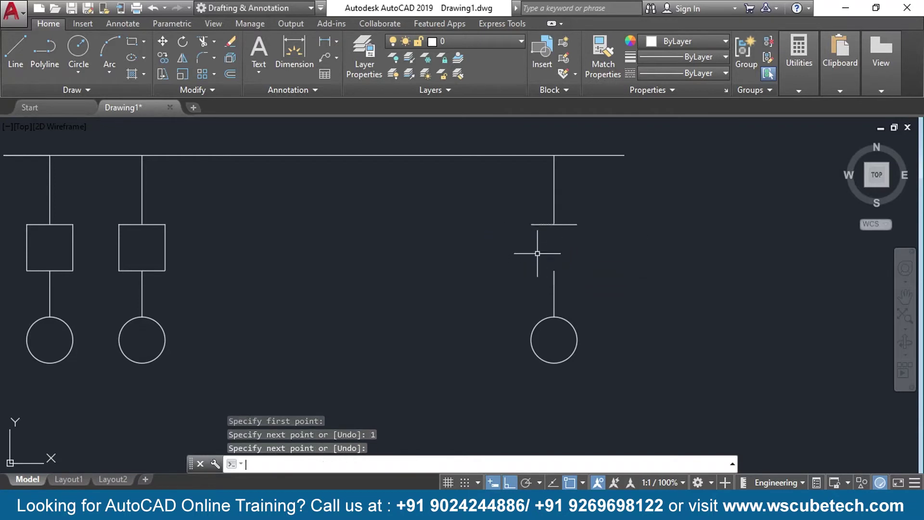
key(Return)
Join the two short horizontal lines on the rightmost branch into one line
text(j)
key(Return)
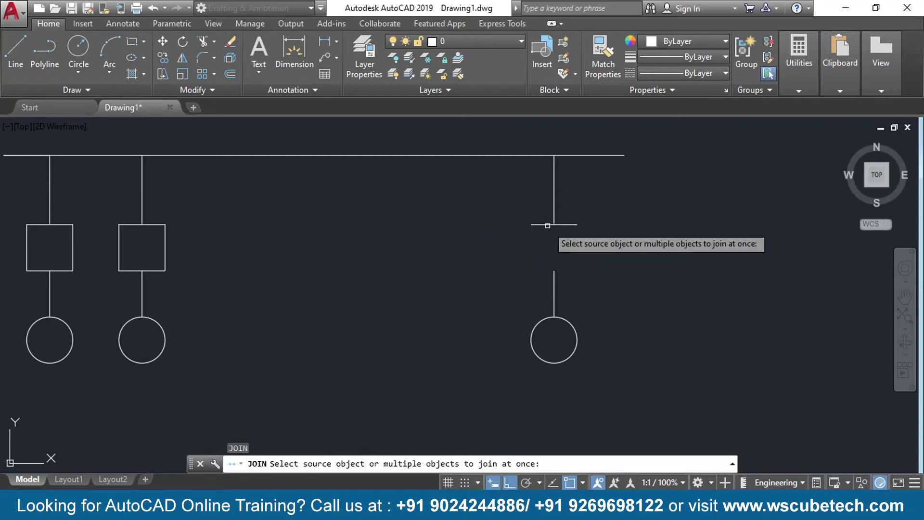
click(547, 225)
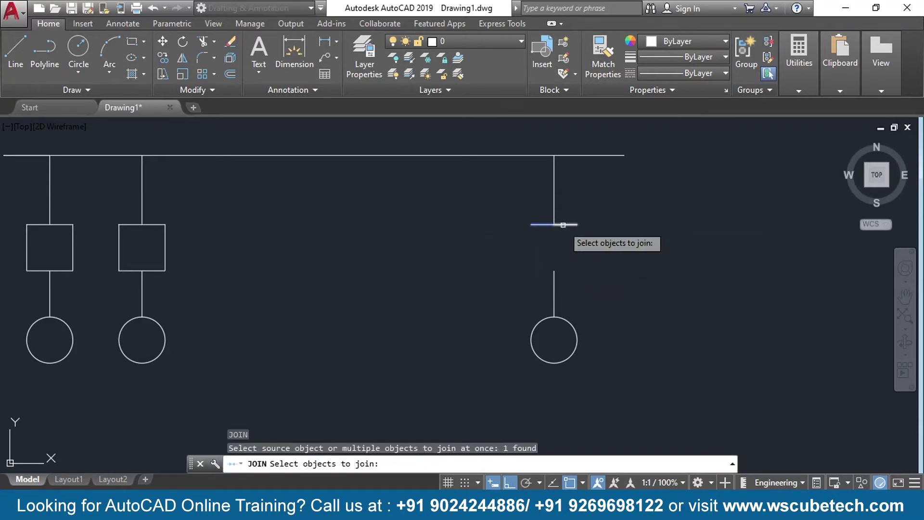
click(563, 224)
key(Return)
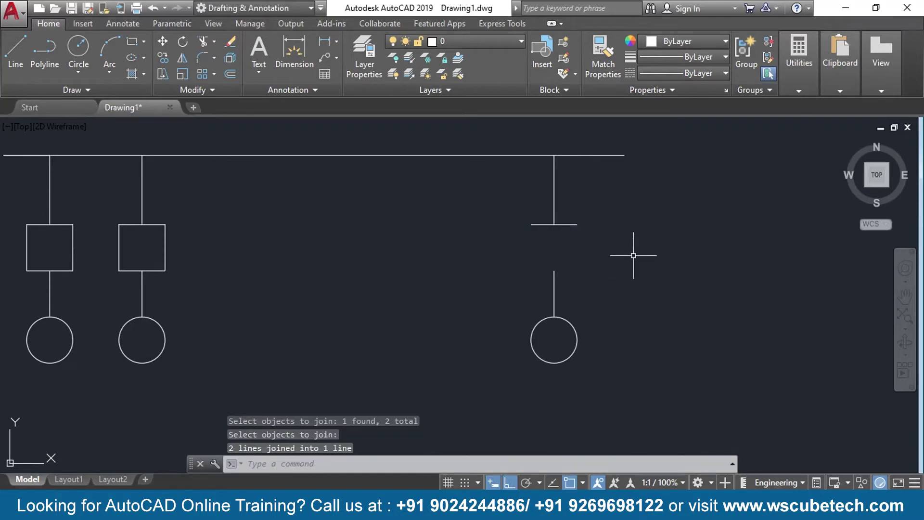
Copy the joined horizontal line 1 inch straight down to form the second capacitor plate
text(Co)
key(Return)
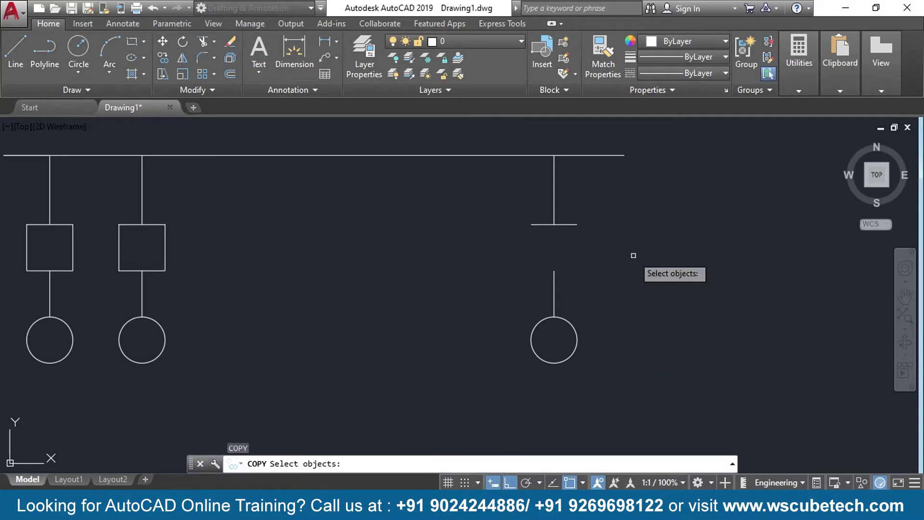
click(546, 224)
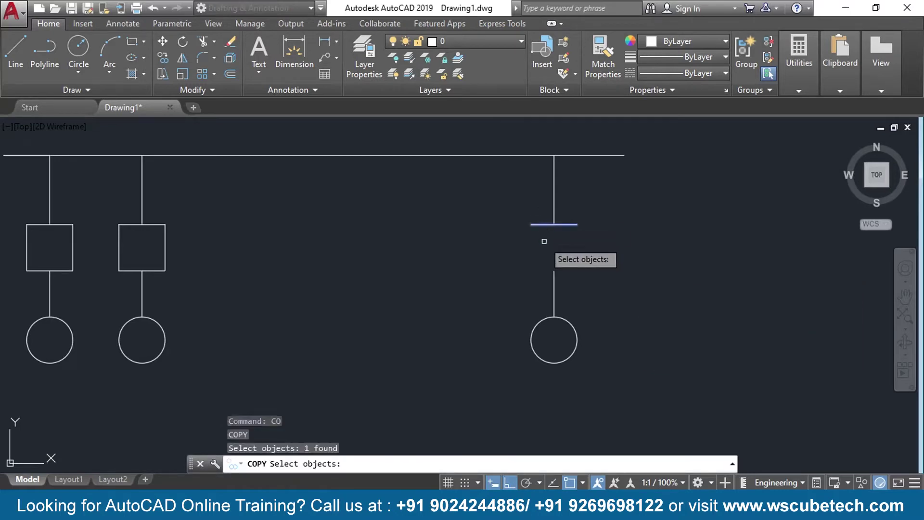
key(Return)
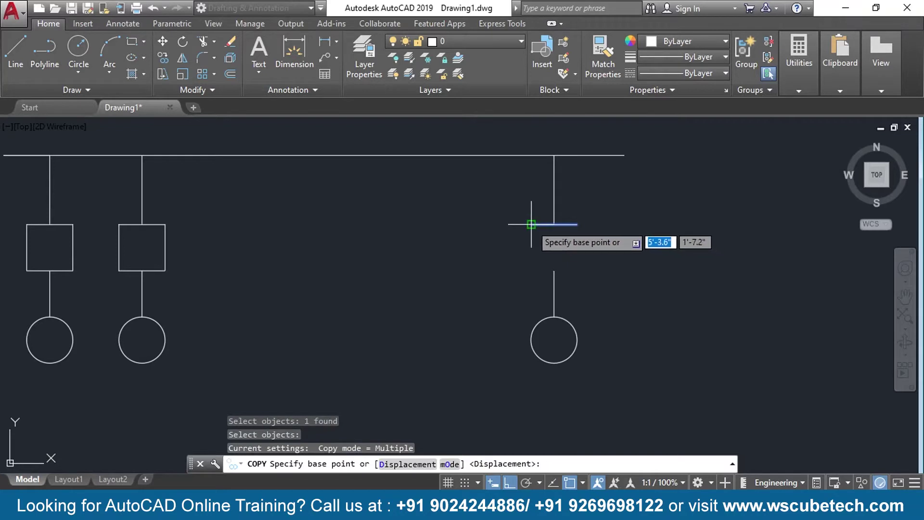
click(532, 224)
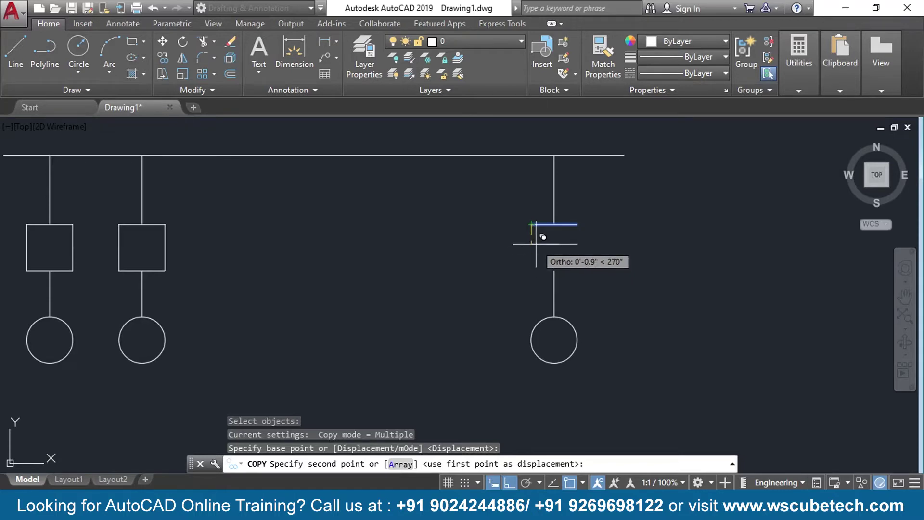
text(1)
key(Return)
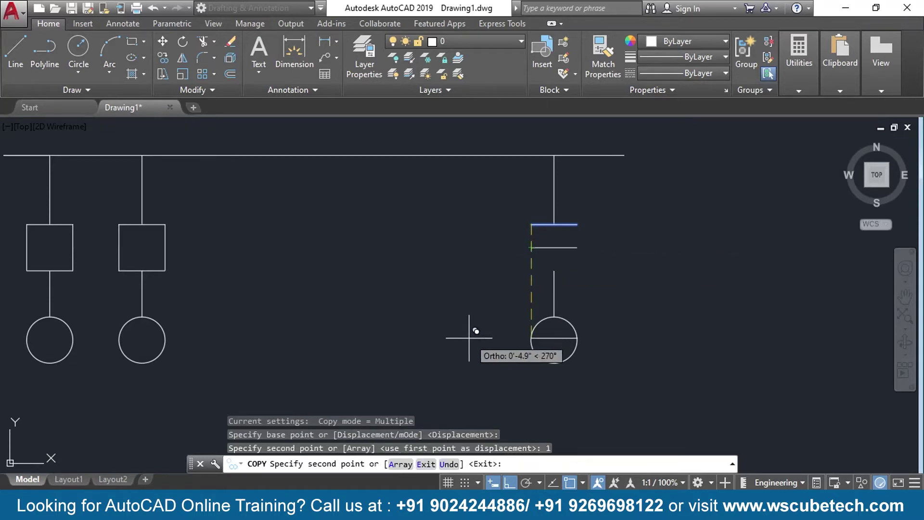
key(Return)
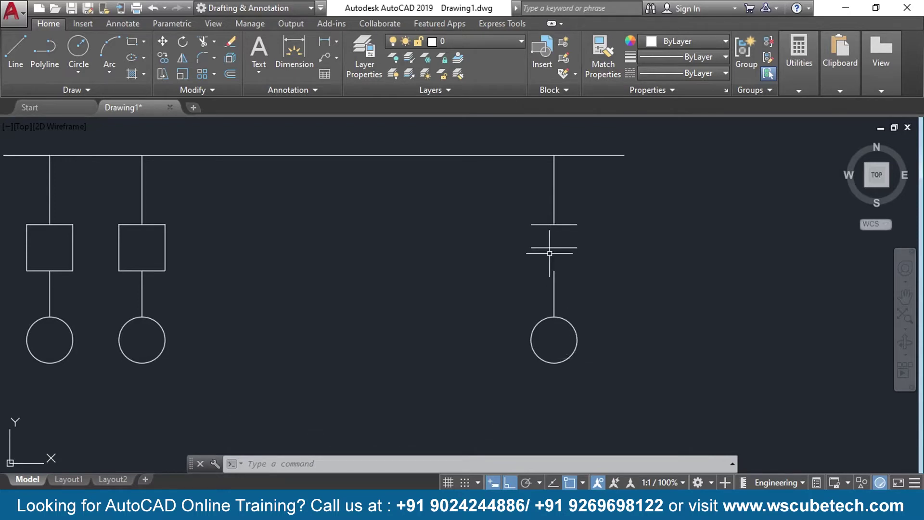
Try to move the rightmost branch's lower vertical line and circle by the line's upper end, using Move
mouse_move(553, 275)
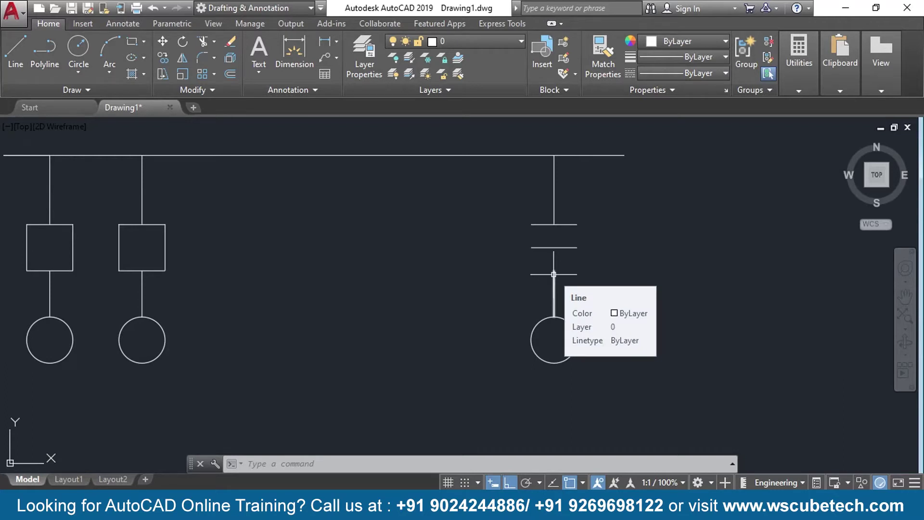
text(m)
key(Return)
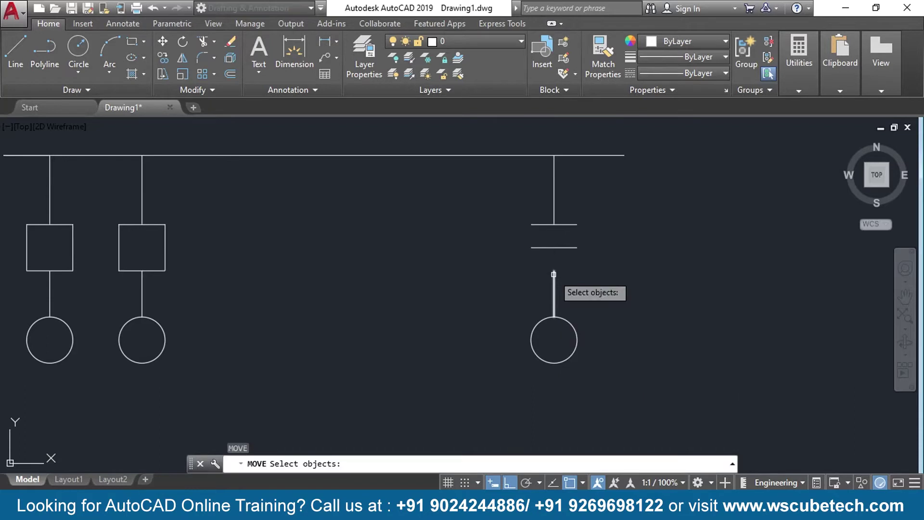
click(563, 269)
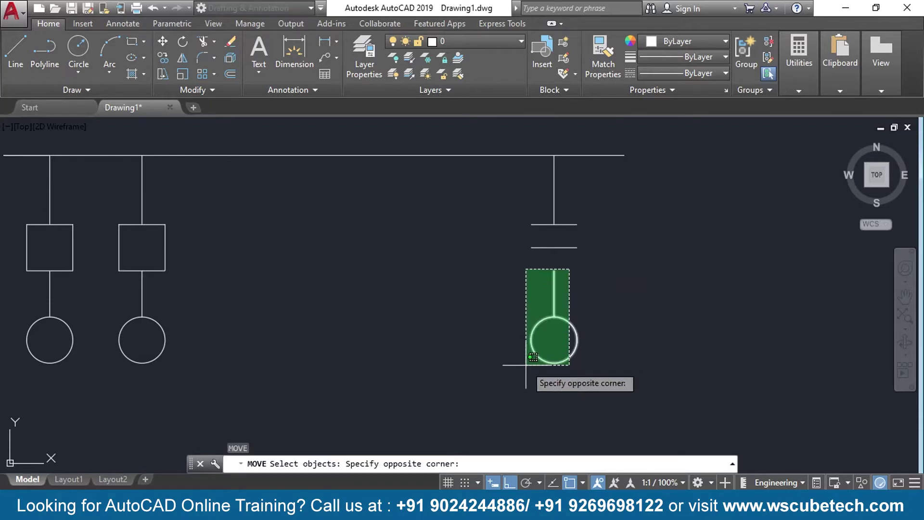
click(526, 365)
key(Return)
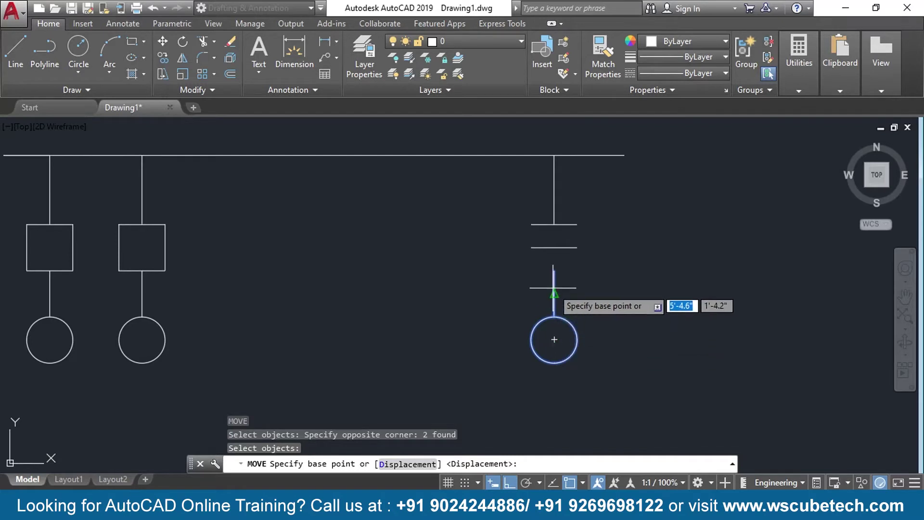
click(554, 271)
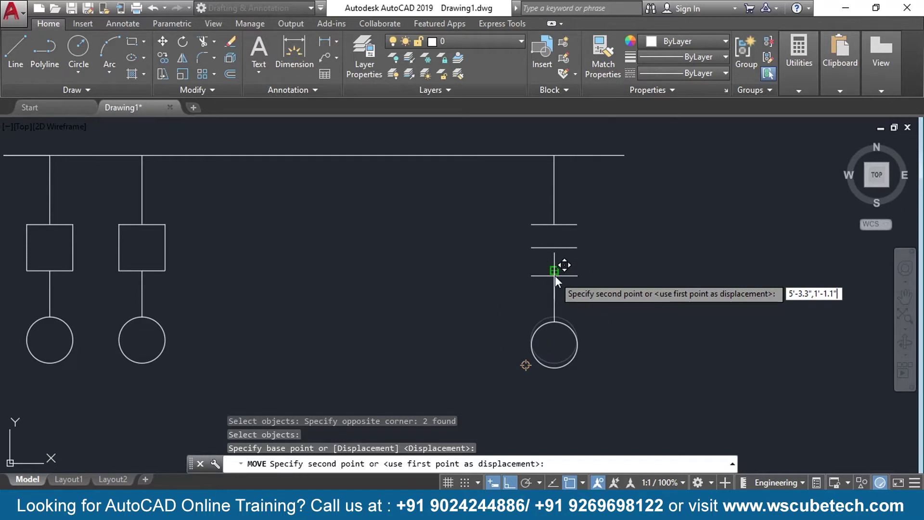
click(541, 278)
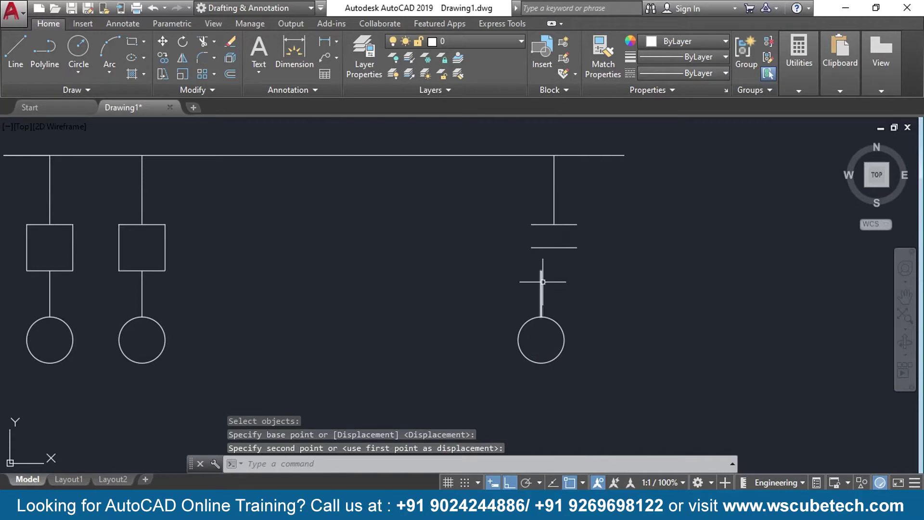
key(ctrl+z)
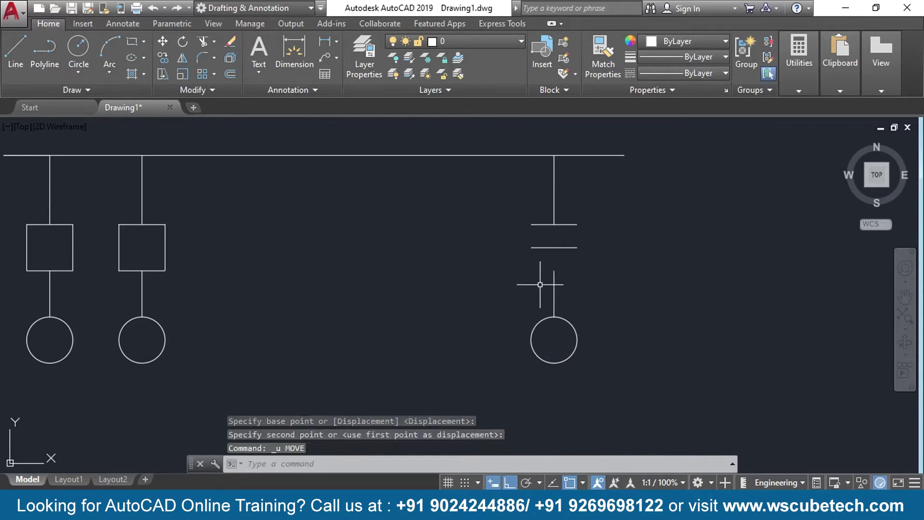
Move the rightmost branch's lower vertical line and circle up 1 inch so the line meets the midpoint of the lower capacitor plate
text(m)
key(Return)
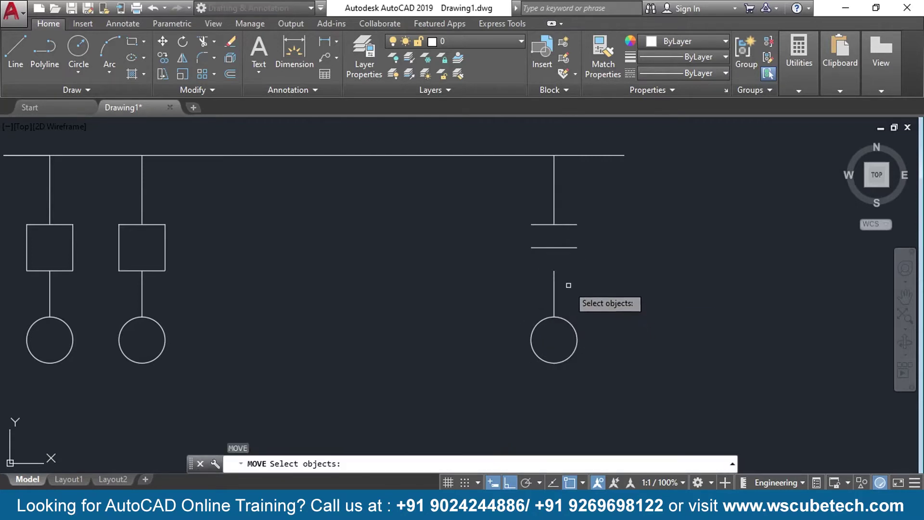
click(568, 285)
click(525, 363)
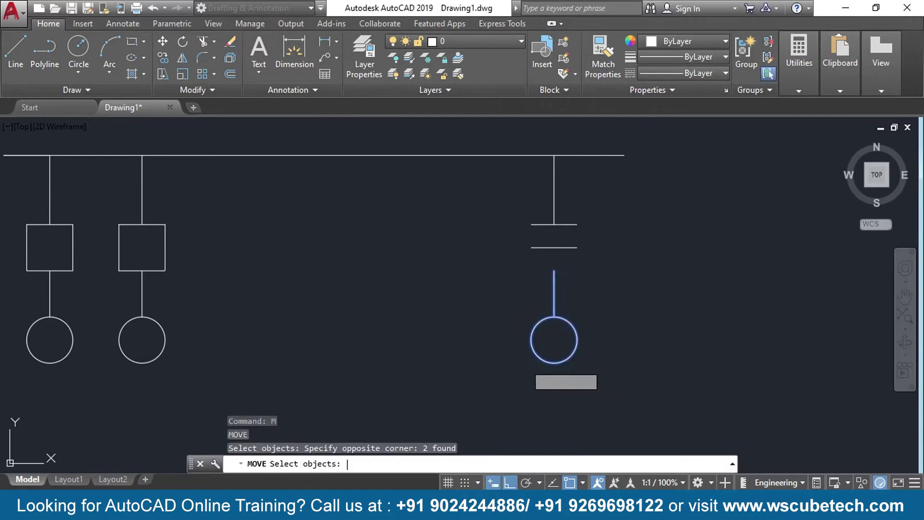
key(Return)
click(553, 270)
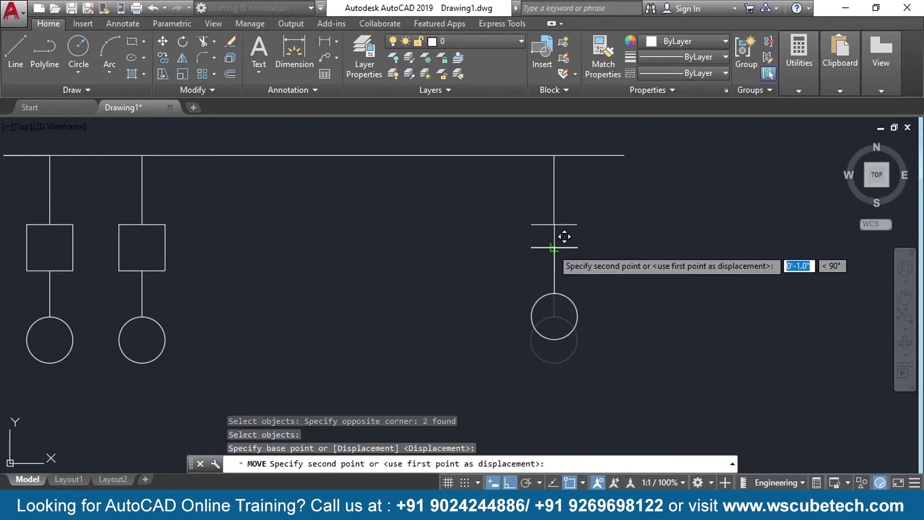
click(564, 236)
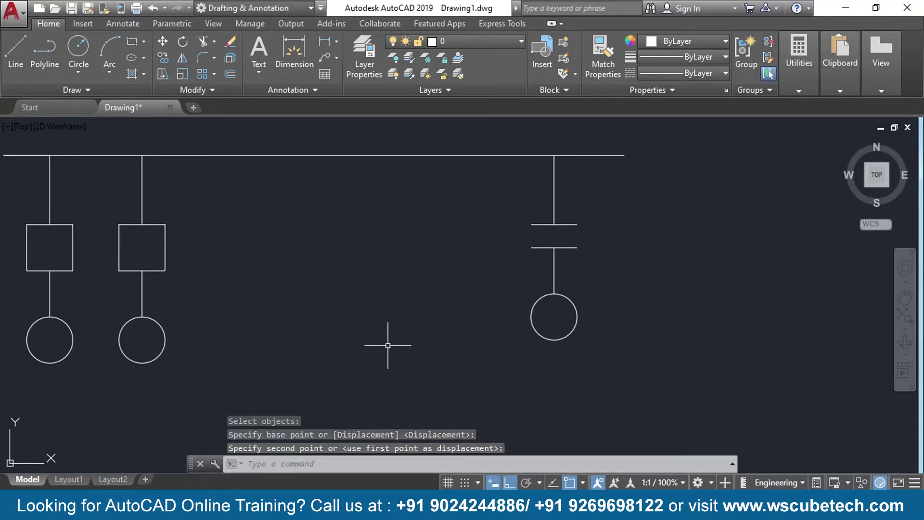
Copy the second generator branch's lower line and circle, with Ortho off, onto the bus between that branch and the capacitor branch
mouse_move(391, 330)
middle_down()
mouse_move(408, 319)
mouse_move(672, 337)
middle_up()
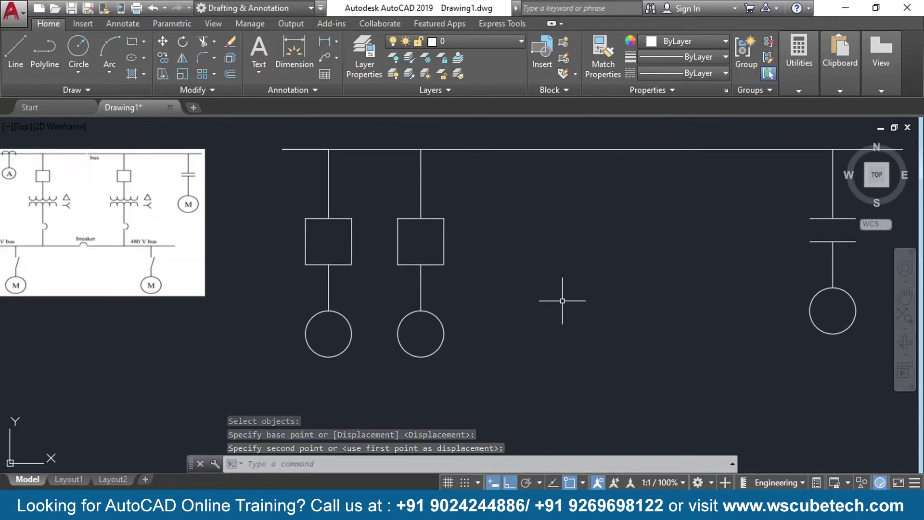
scroll(563, 301, down, 3)
scroll(562, 301, up, 2)
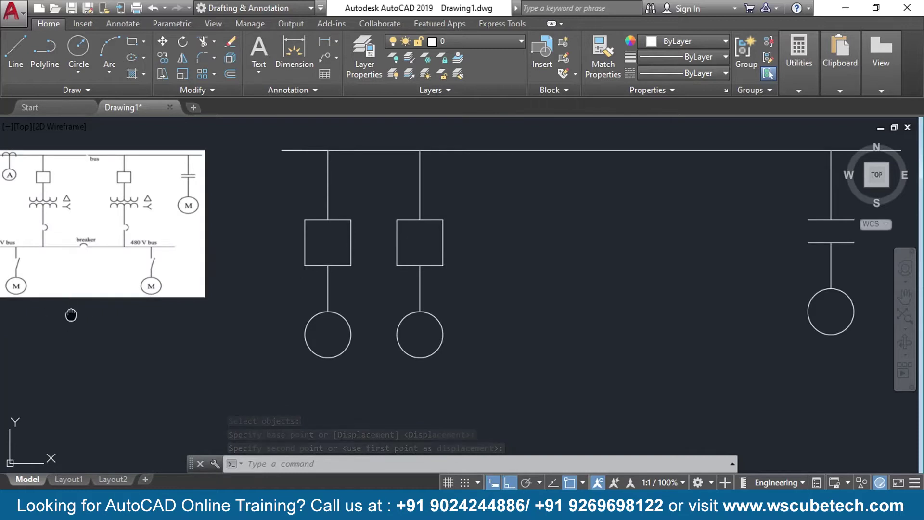
middle_drag(89, 314, 136, 326)
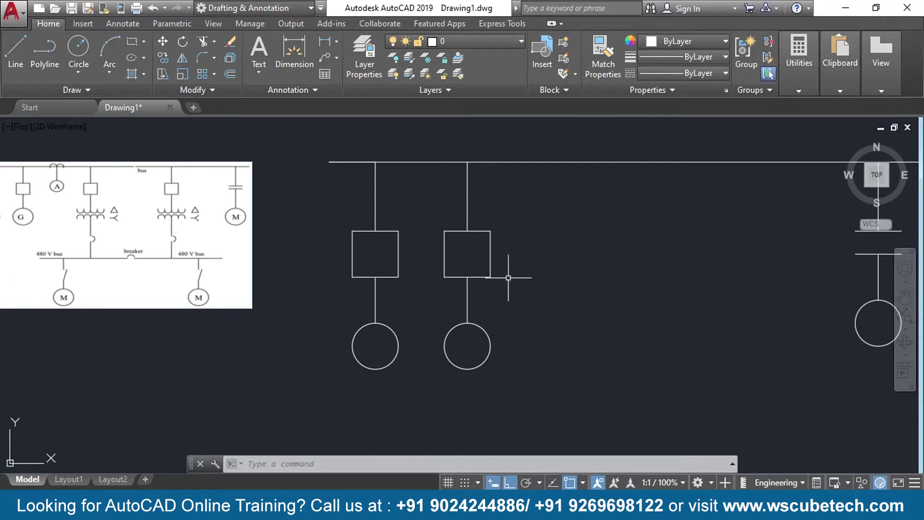
text(COORDI)
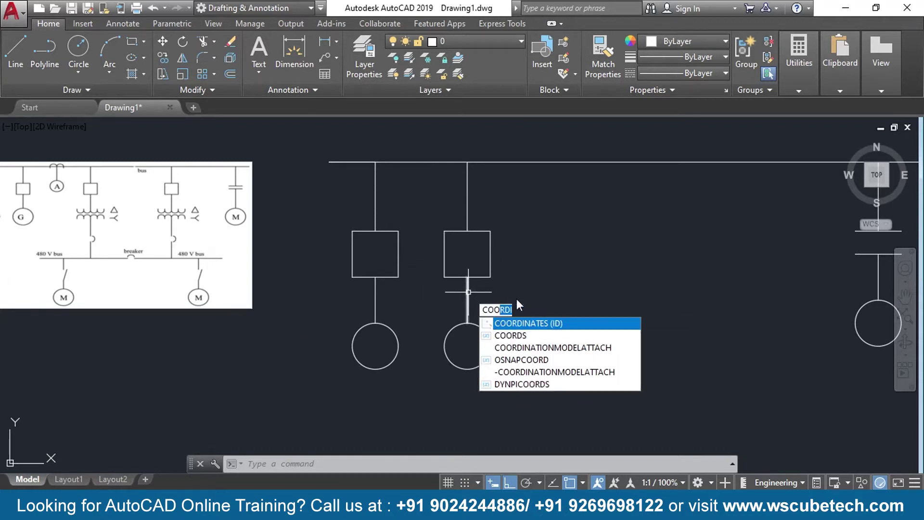
key(BackSpace)
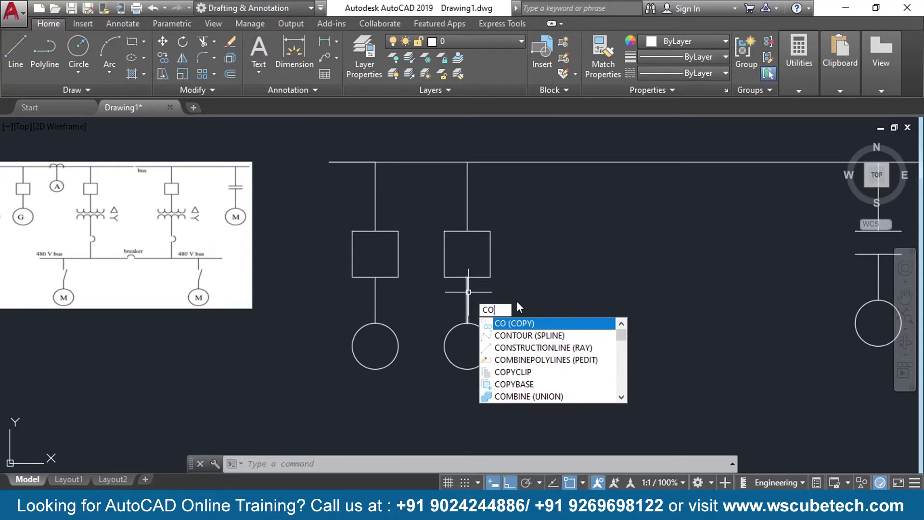
key(Return)
click(500, 306)
click(432, 384)
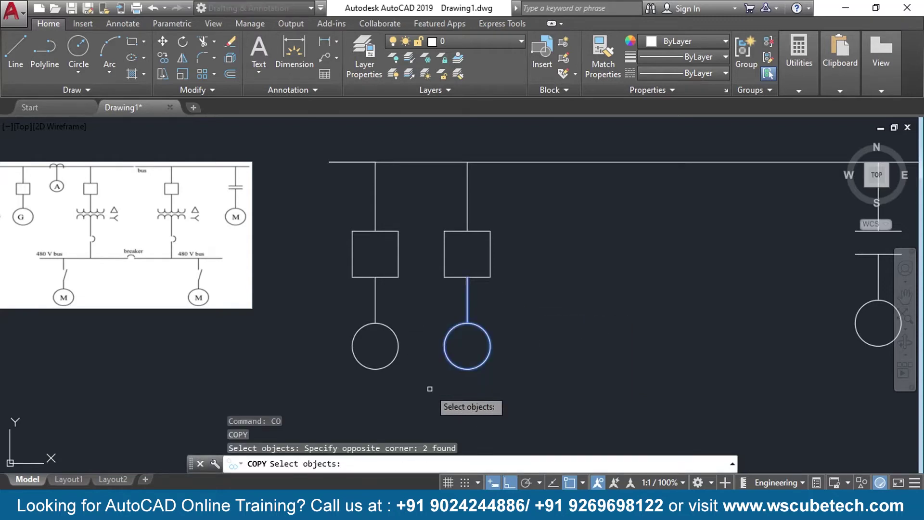
key(Return)
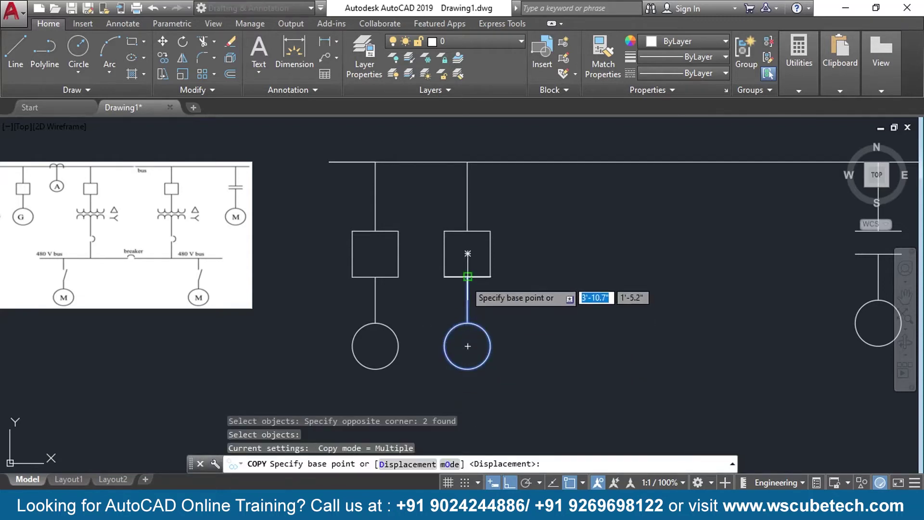
click(467, 276)
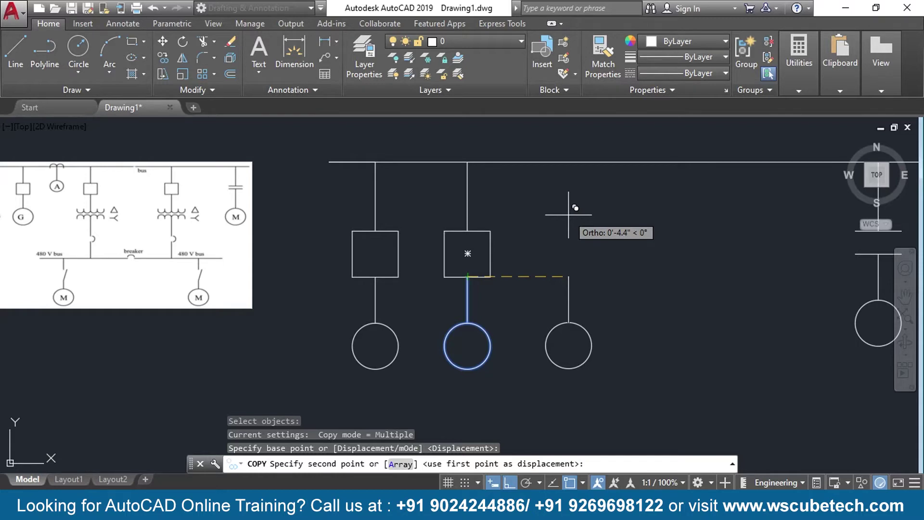
key(F8)
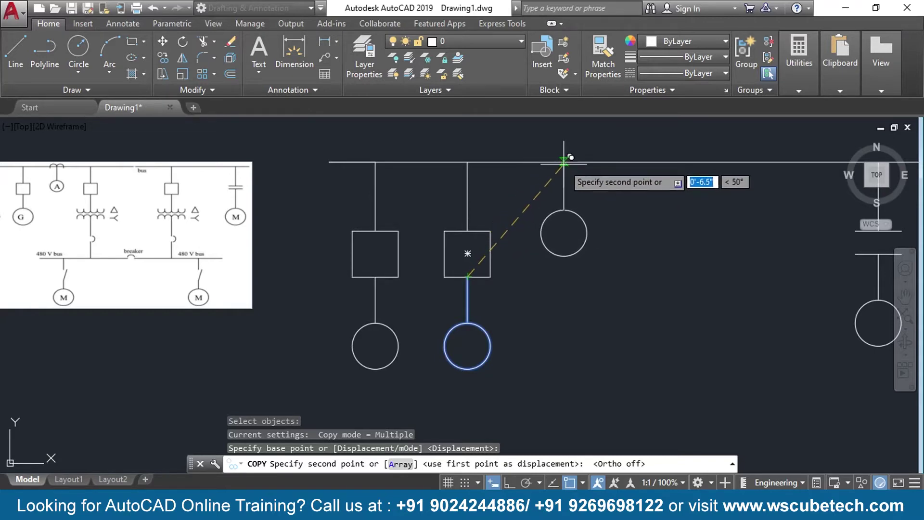
click(567, 159)
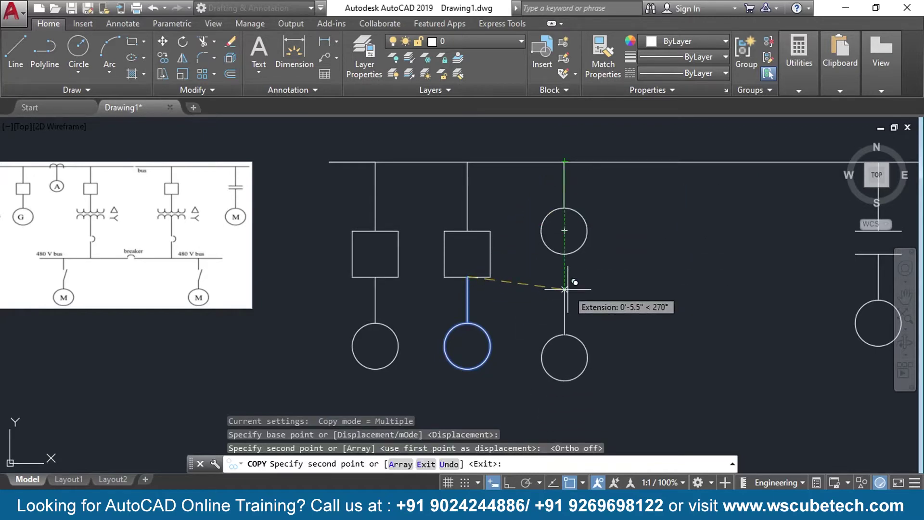
key(Escape)
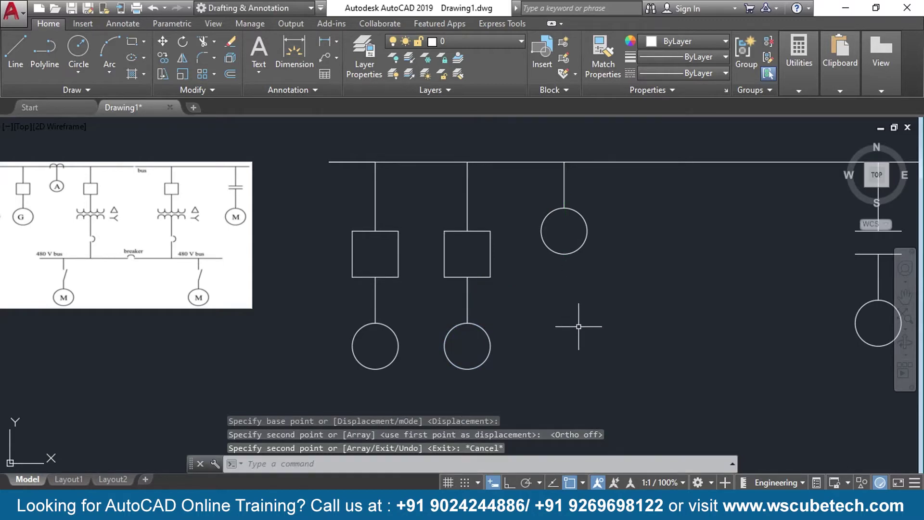
Copy the entire second generator branch twice along the bus with Ortho on, about 7.9 inches and 1'-1.5" to its right
scroll(578, 326, down, 2)
scroll(582, 320, up, 2)
mouse_move(596, 307)
middle_down()
mouse_move(502, 316)
mouse_move(541, 305)
middle_up()
scroll(540, 308, down, 2)
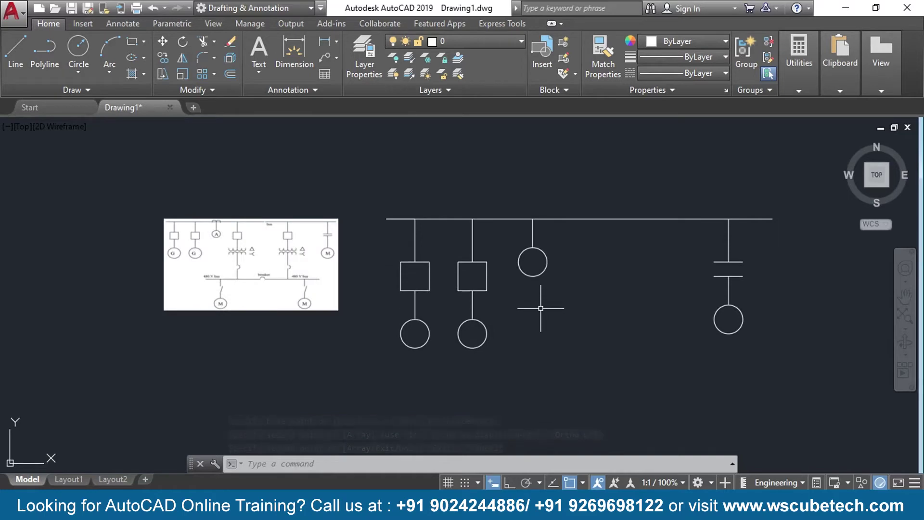
scroll(541, 308, up, 2)
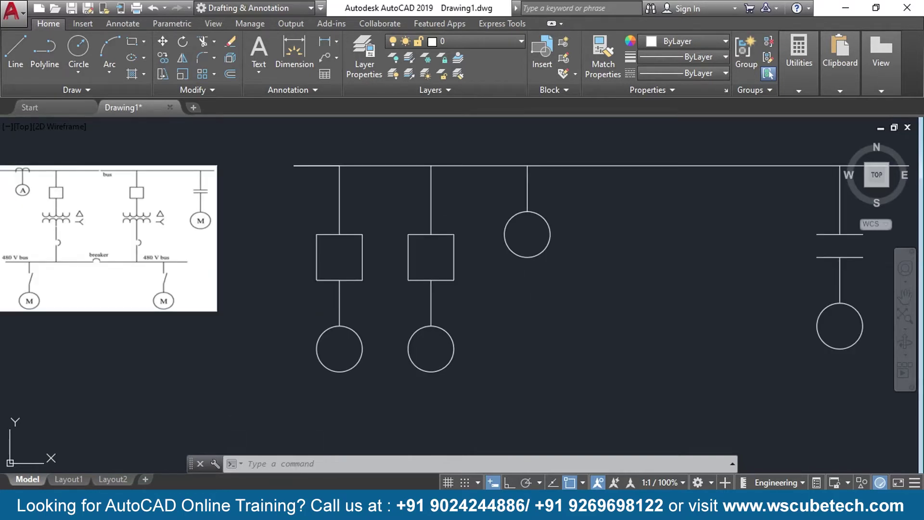
middle_drag(57, 219, 118, 235)
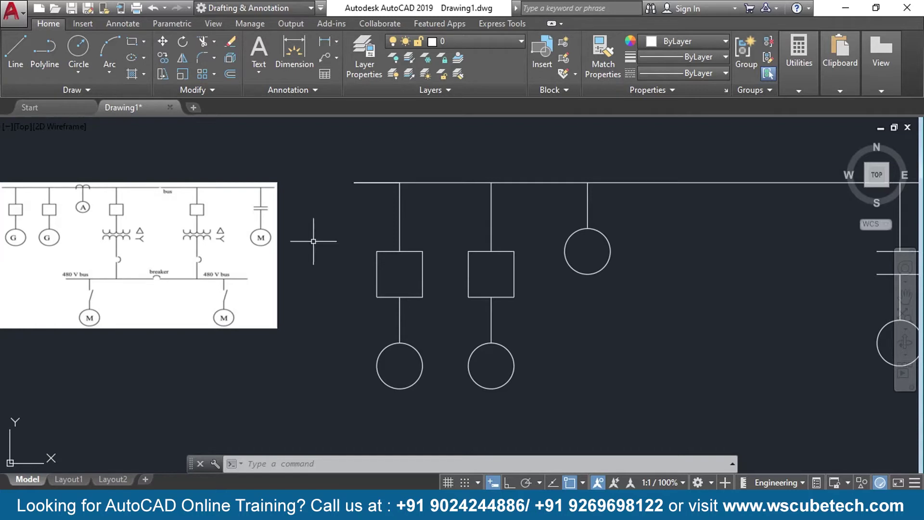
middle_drag(643, 325, 525, 312)
click(399, 172)
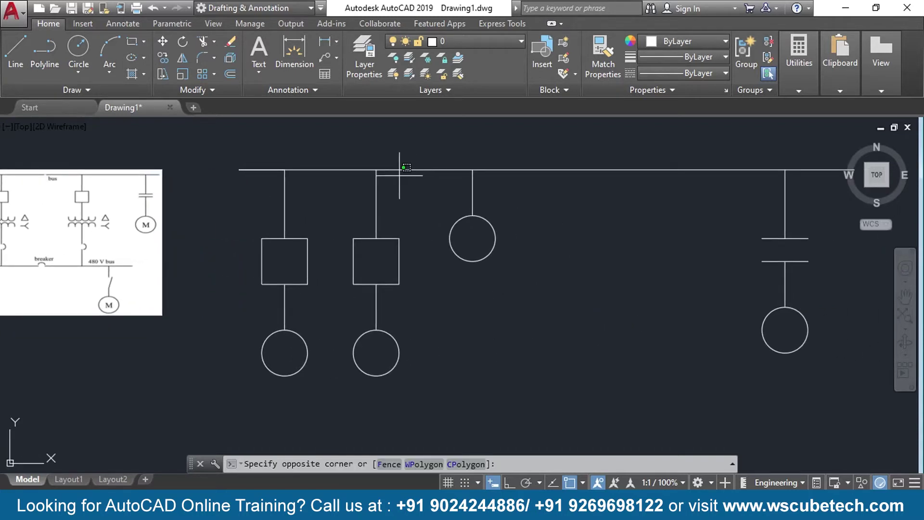
click(338, 385)
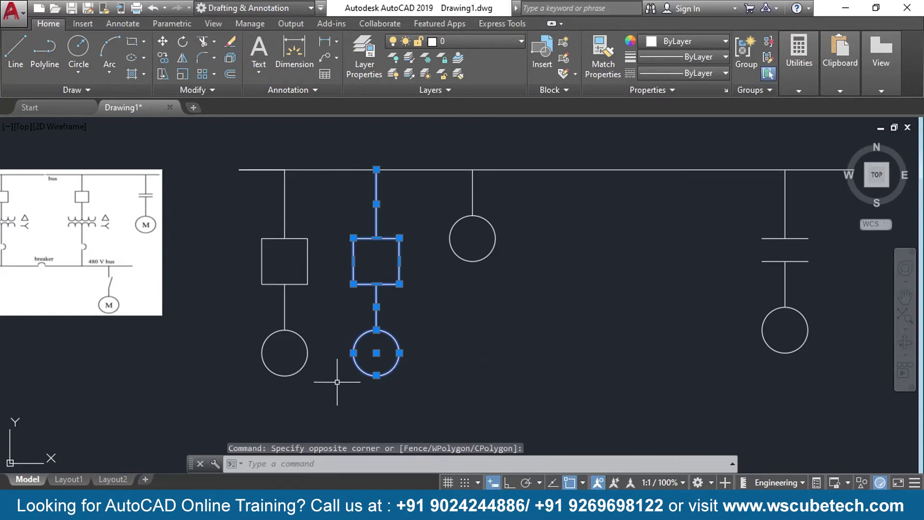
text(CO)
key(Return)
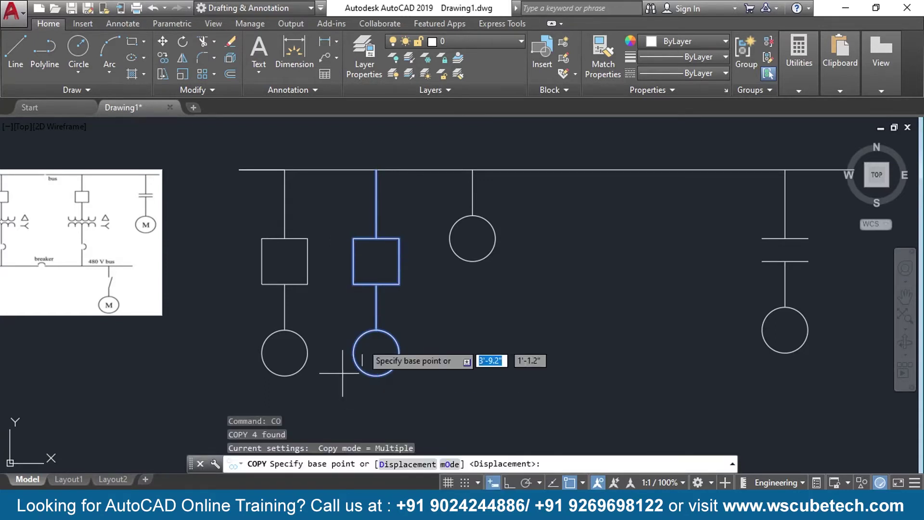
click(376, 170)
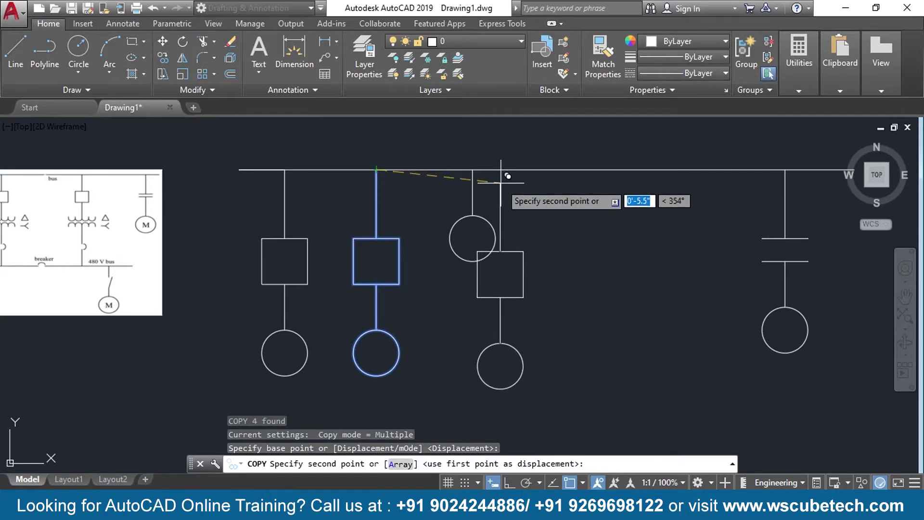
key(F8)
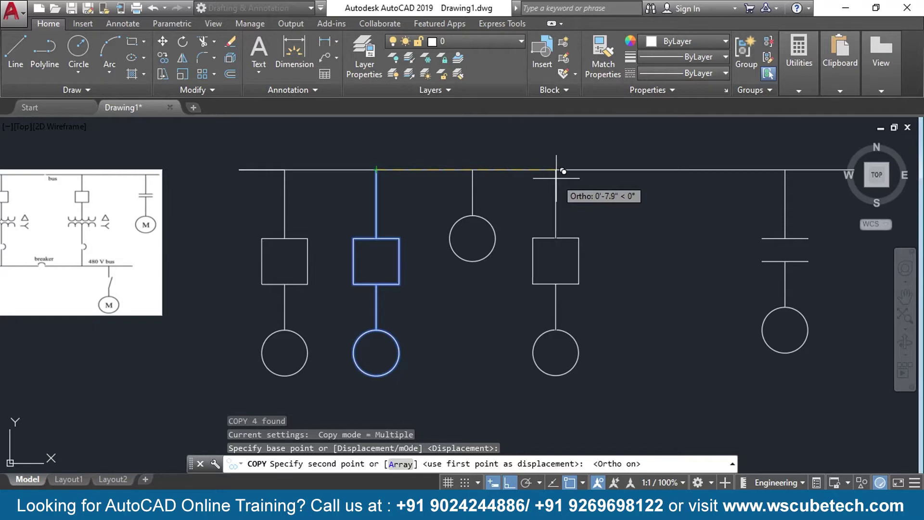
click(557, 169)
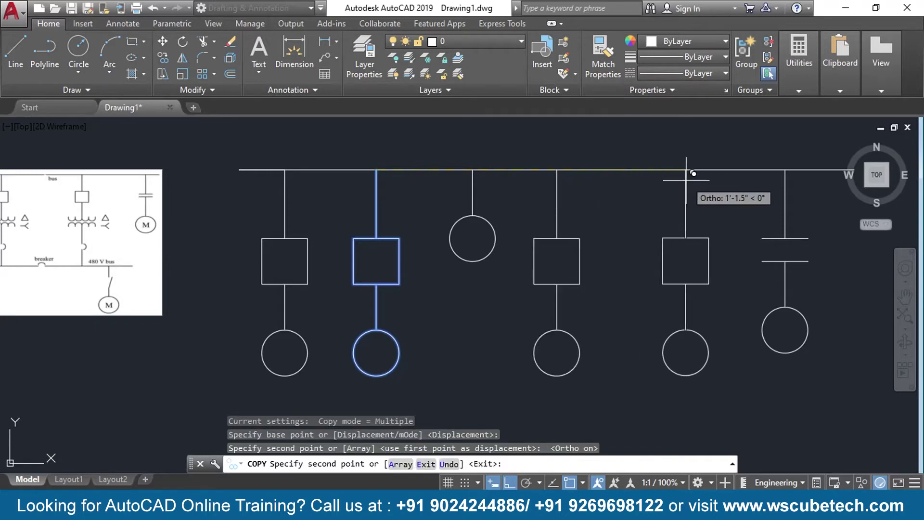
click(685, 179)
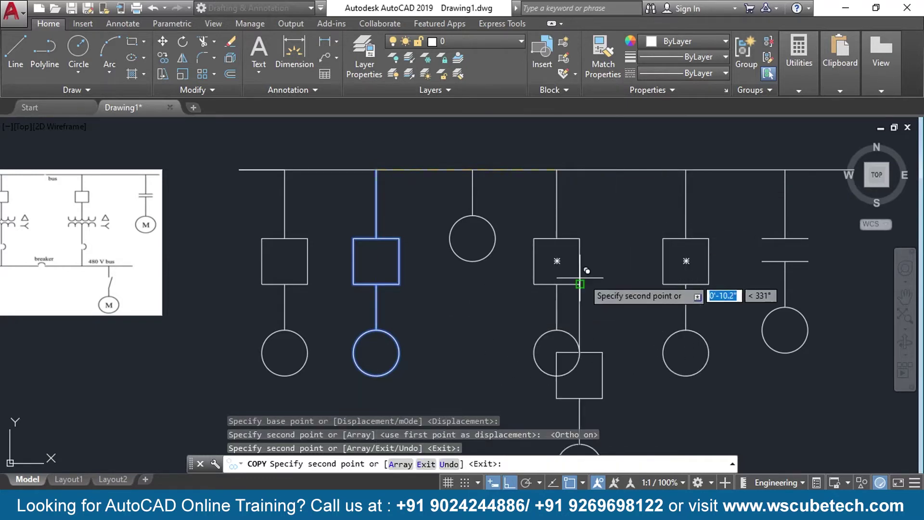
key(Return)
middle_drag(623, 281, 538, 266)
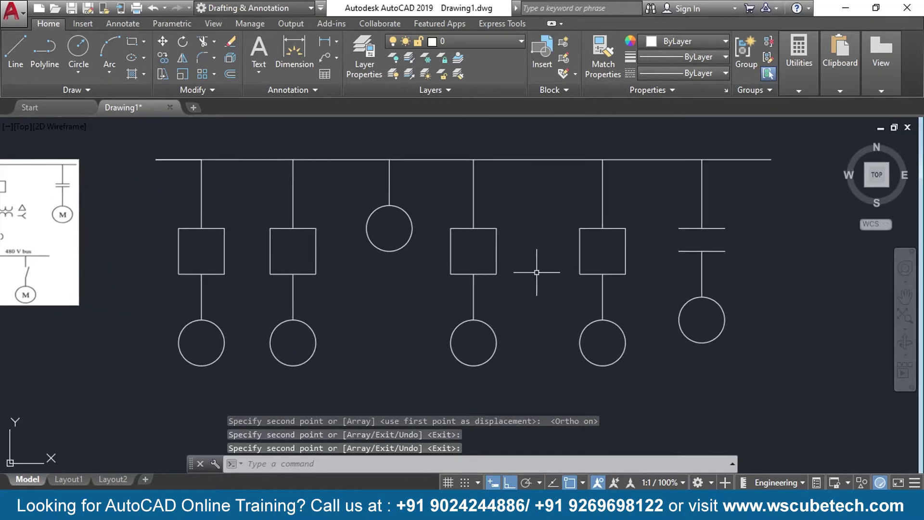
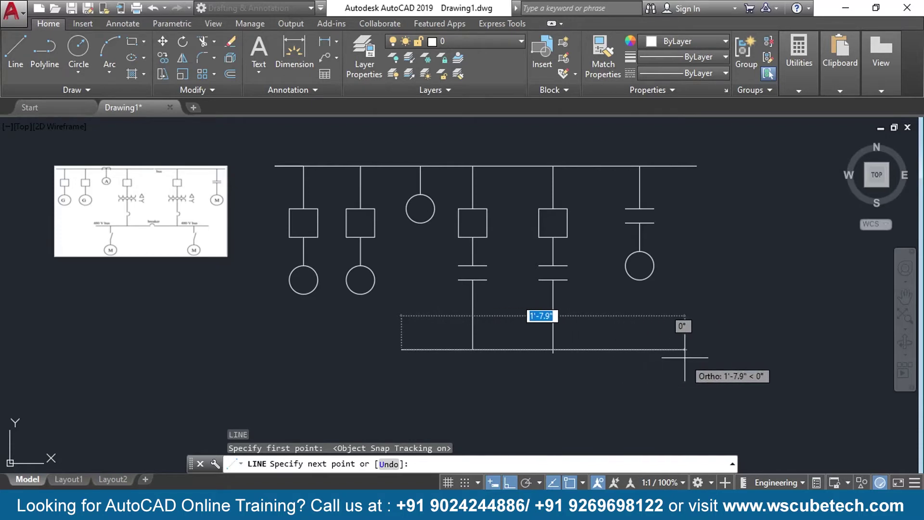
Finish the lower horizontal bus line at about 1'-7.9" long, across the lower ends of the two long branches
click(685, 358)
key(Return)
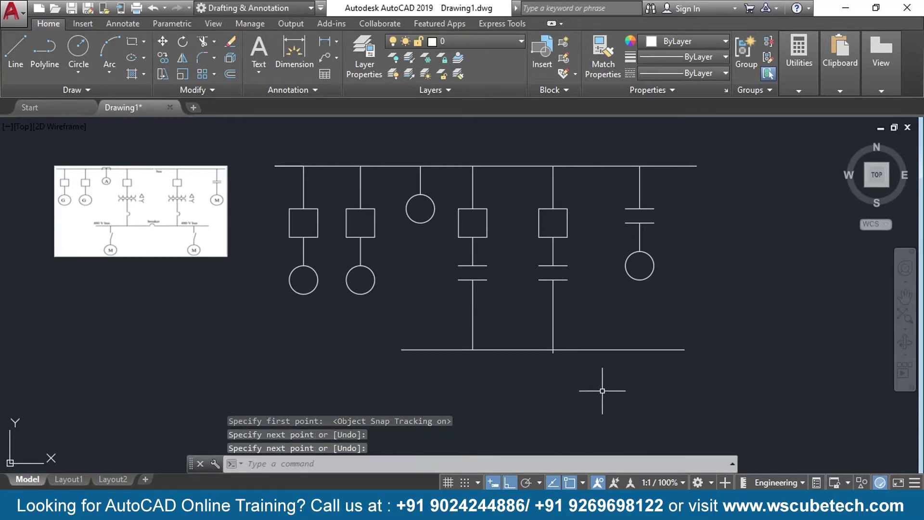
Trim the second long branch's vertical line where it overhangs below the lower bus
scroll(534, 377, up, 4)
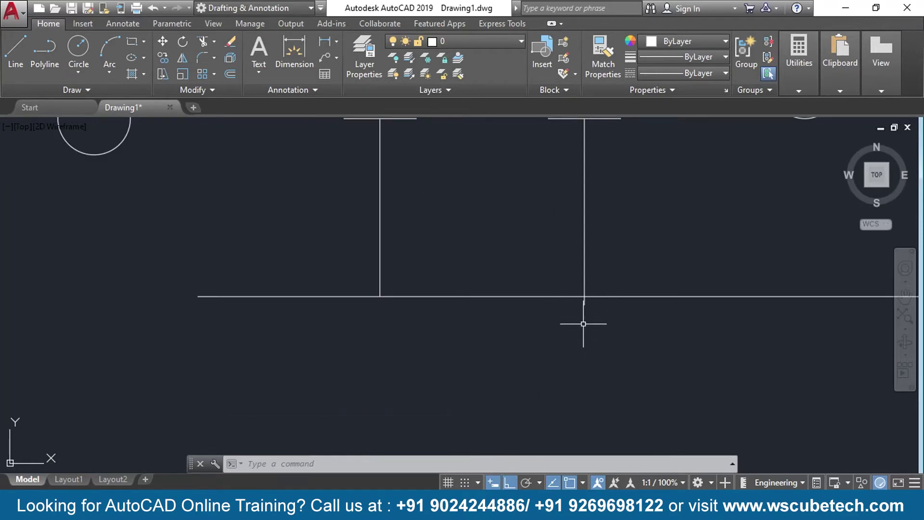
key(Return)
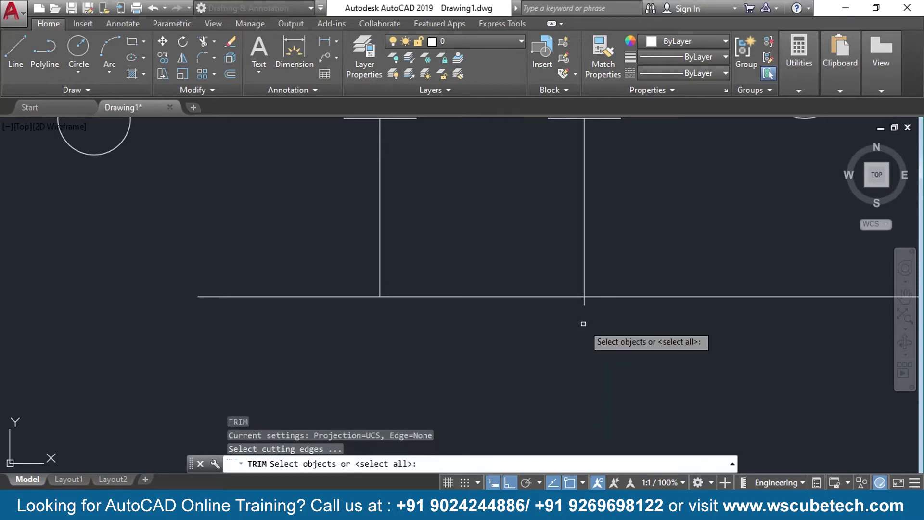
key(Return)
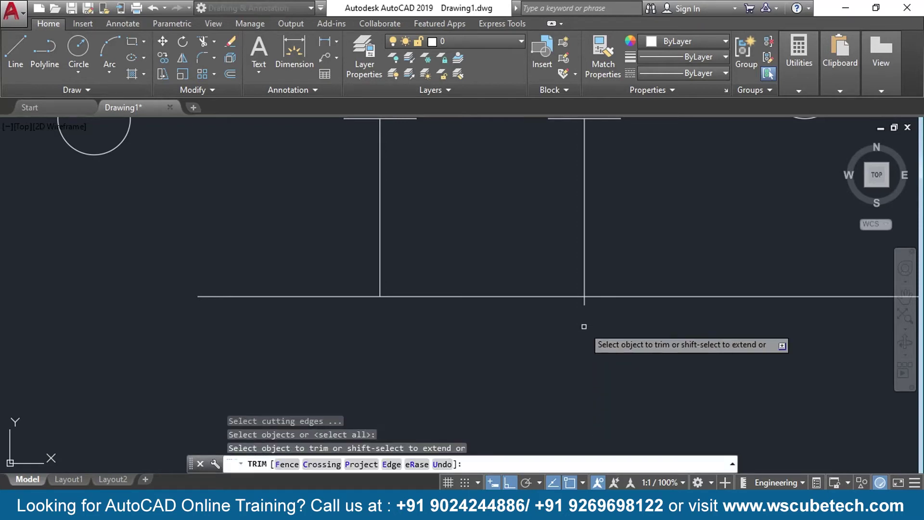
click(584, 302)
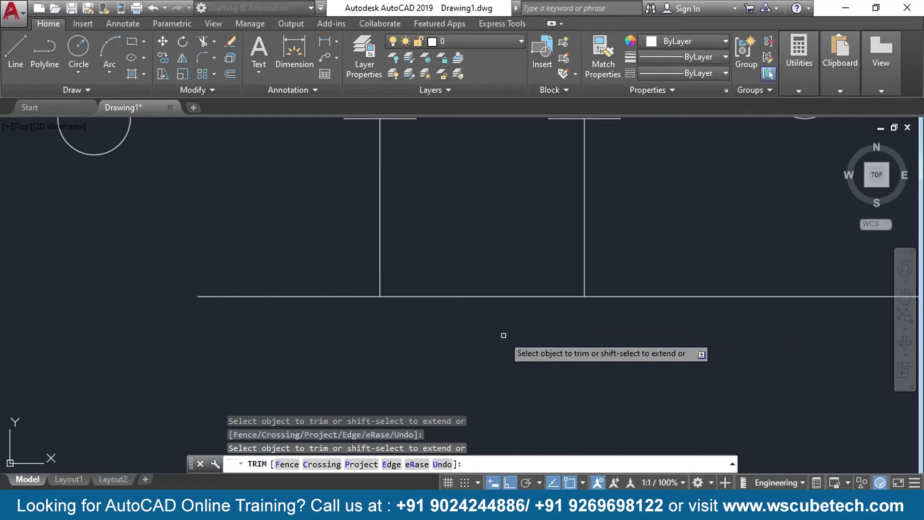
key(Return)
scroll(428, 339, down, 3)
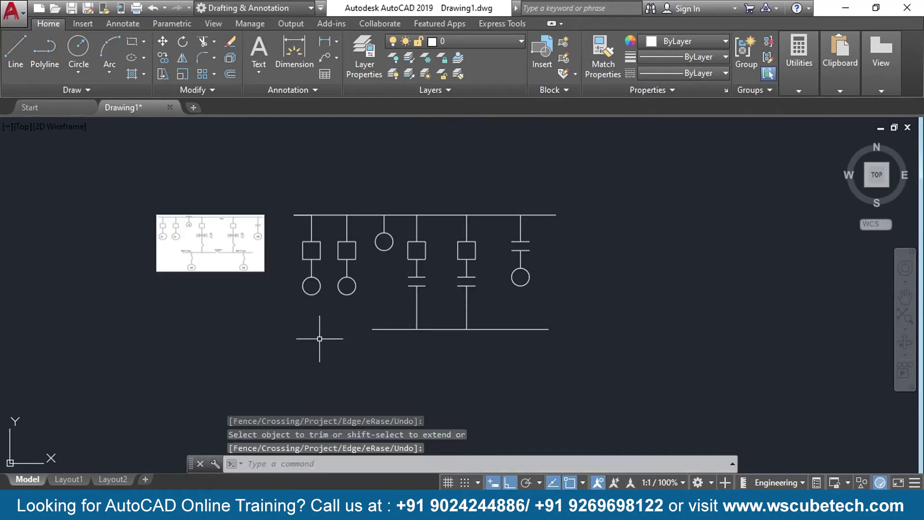
Copy the first generator branch's lower line and circle, with Ortho off, onto the lower bus just left of the first long branch
scroll(320, 331, up, 2)
middle_drag(258, 305, 281, 357)
scroll(303, 345, up, 2)
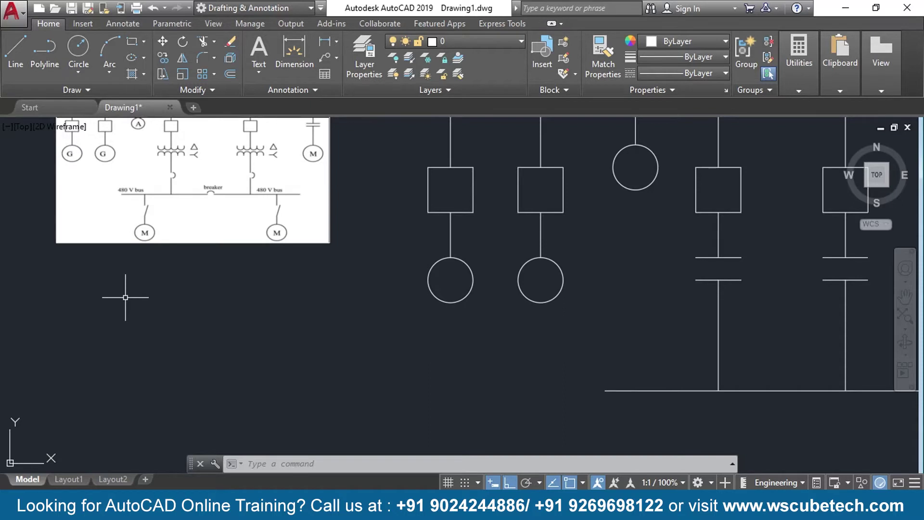
click(476, 223)
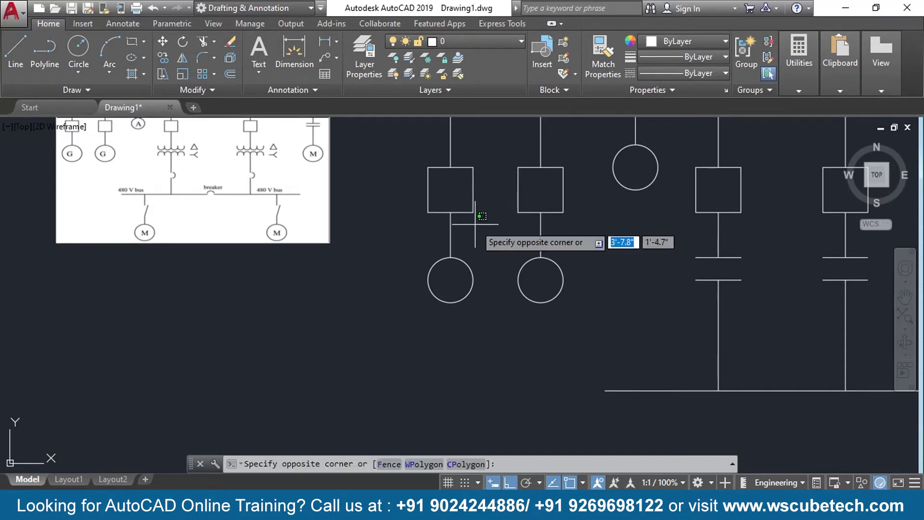
click(401, 323)
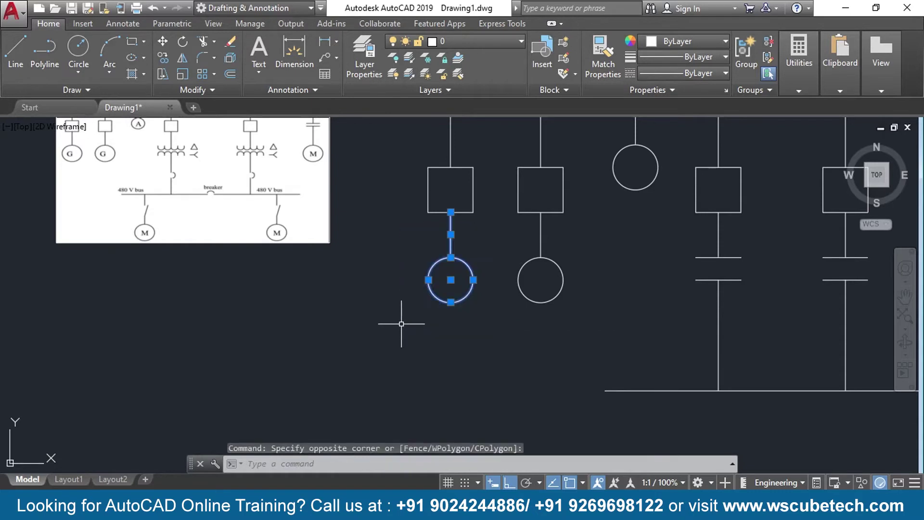
text(c)
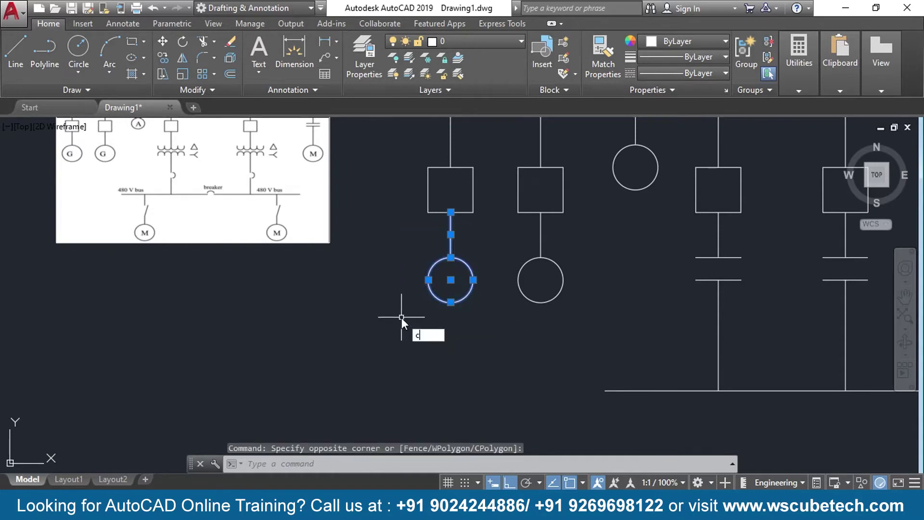
text(o)
key(Return)
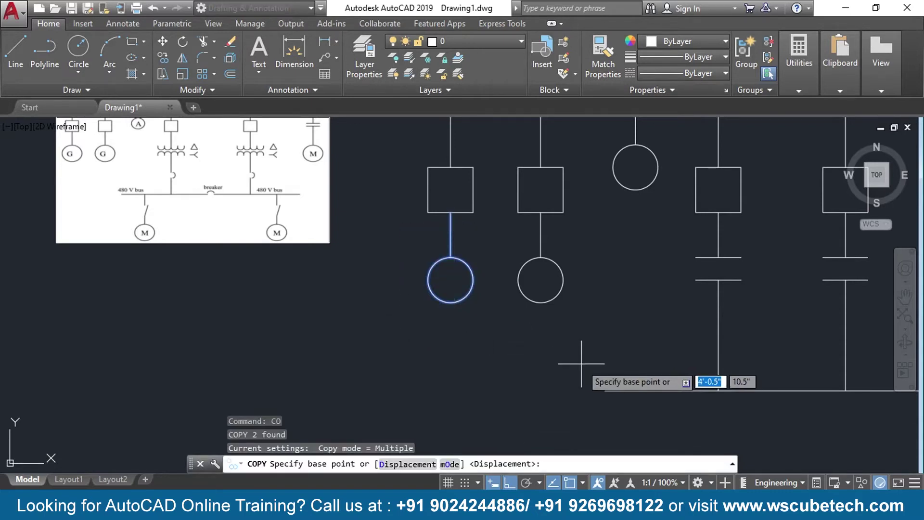
middle_drag(498, 367, 442, 355)
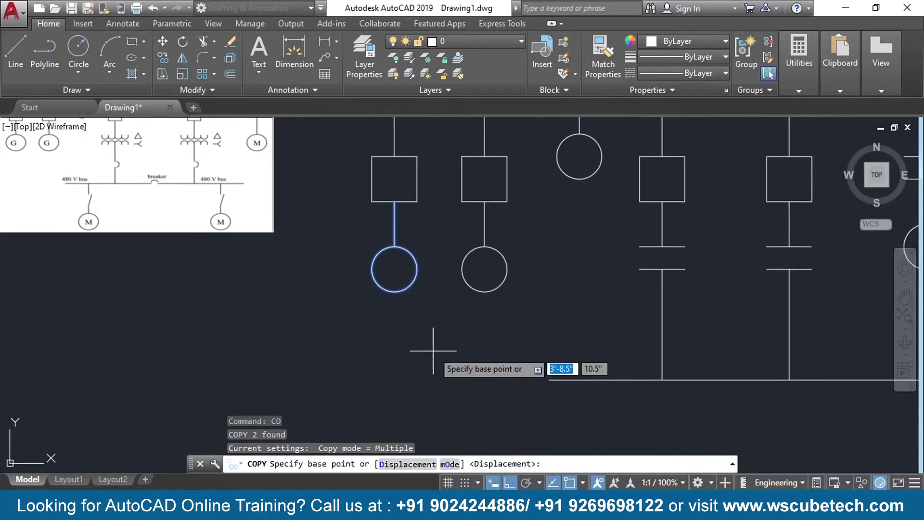
click(395, 201)
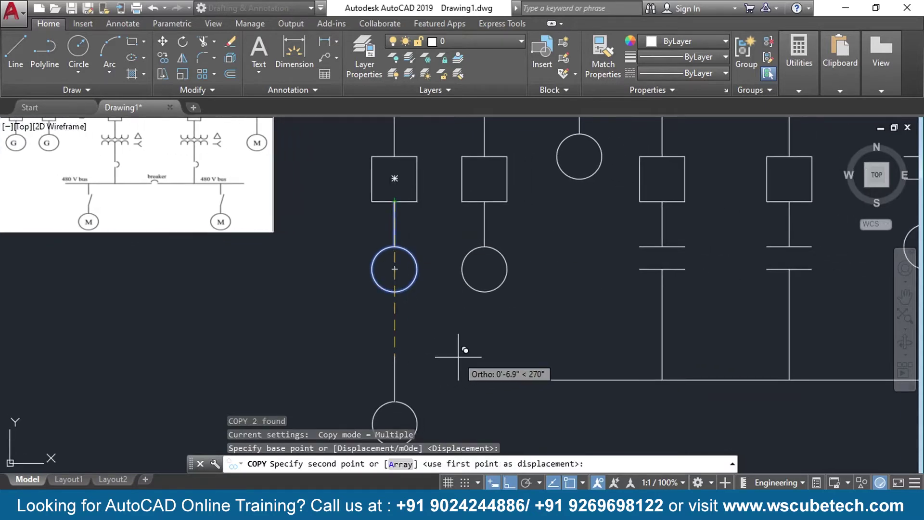
middle_drag(464, 350, 373, 317)
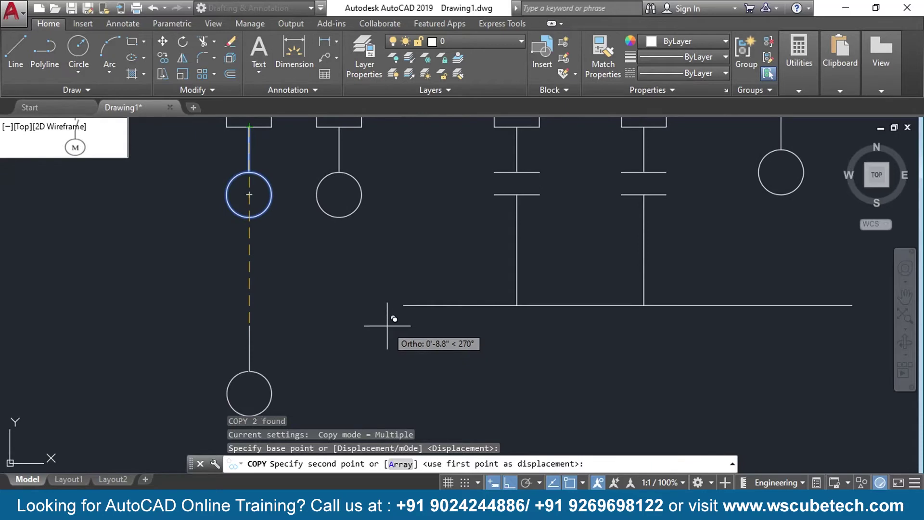
key(F8)
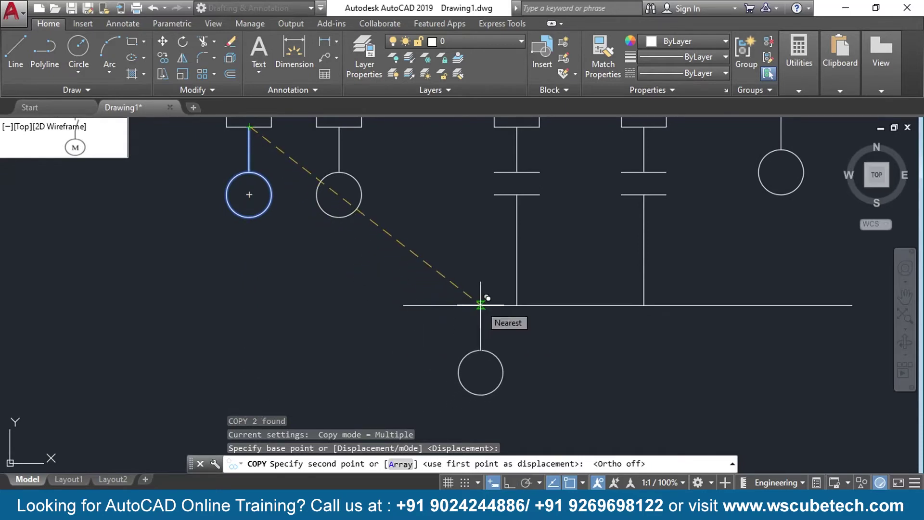
click(481, 305)
Place a second copy of the line and circle on the lower bus, to the right of the second long branch
mouse_move(319, 324)
middle_down()
mouse_move(385, 371)
mouse_move(486, 395)
mouse_move(483, 385)
mouse_move(121, 314)
middle_up()
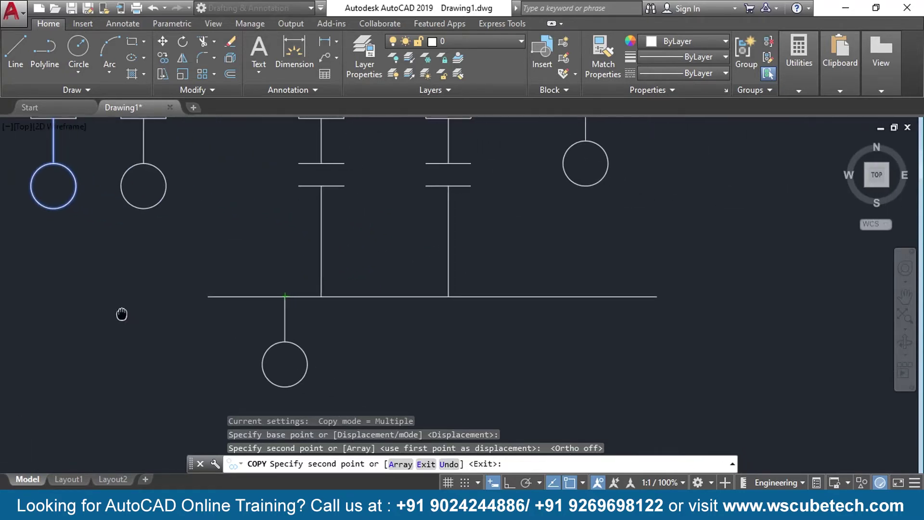
click(560, 294)
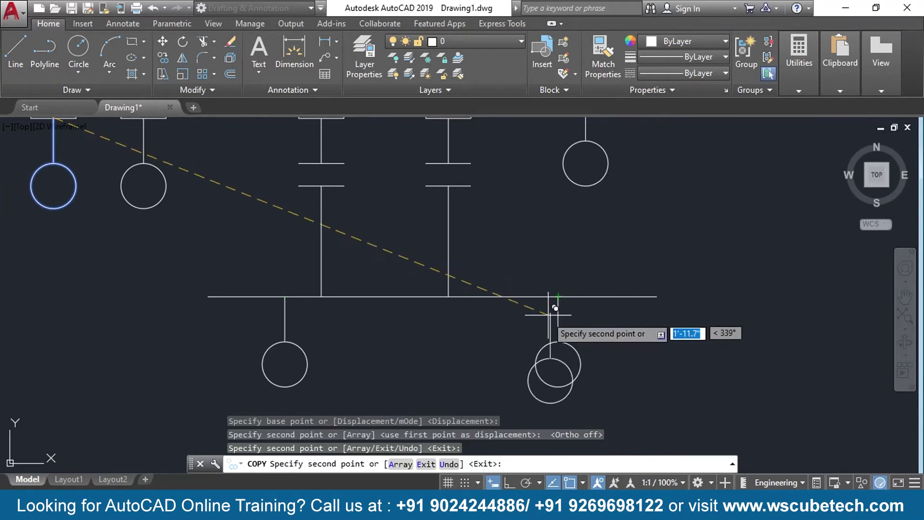
key(Return)
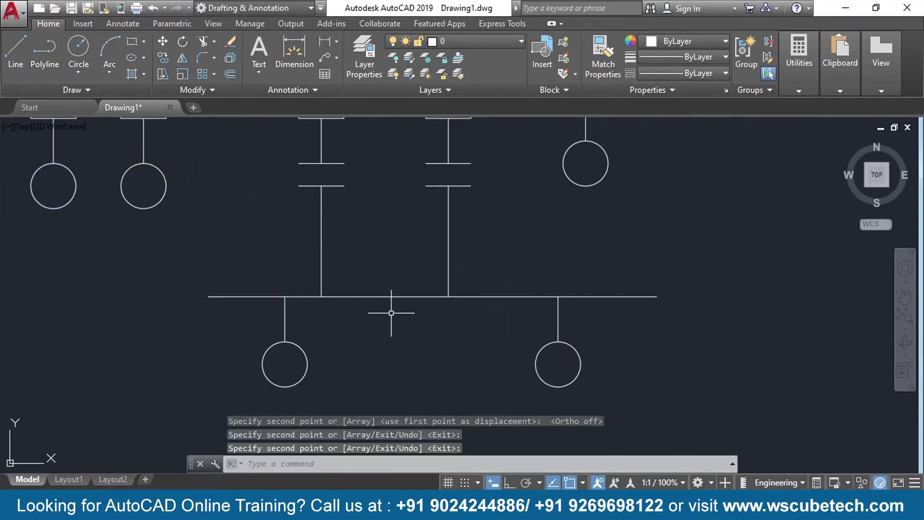
Examine the reference image for the symbols still missing, such as the ammeter's arcs on the bus, the transformer windings and the breakers
scroll(389, 310, down, 4)
scroll(339, 315, up, 3)
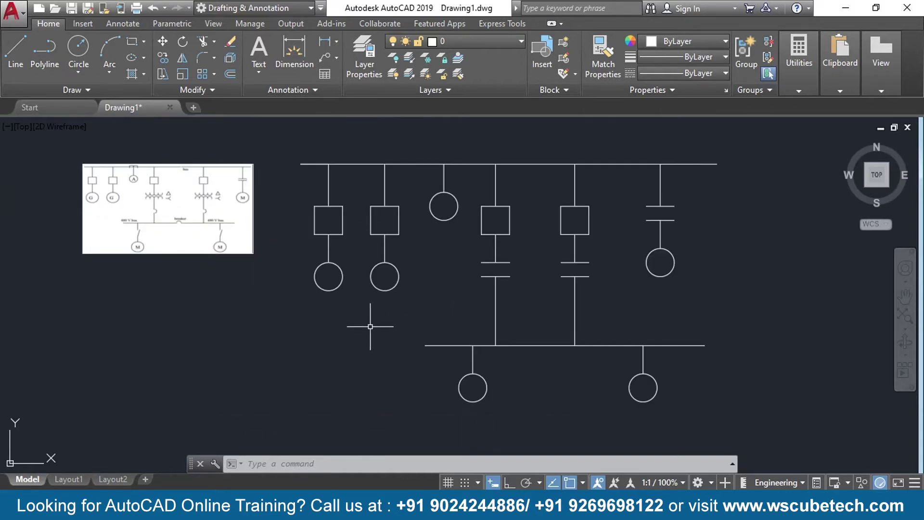
scroll(370, 327, up, 2)
middle_drag(142, 262, 343, 318)
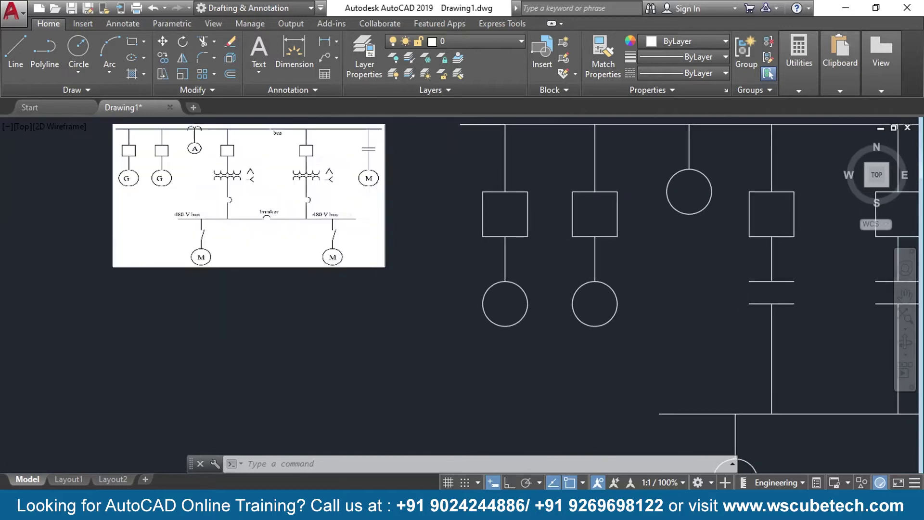
scroll(223, 219, up, 2)
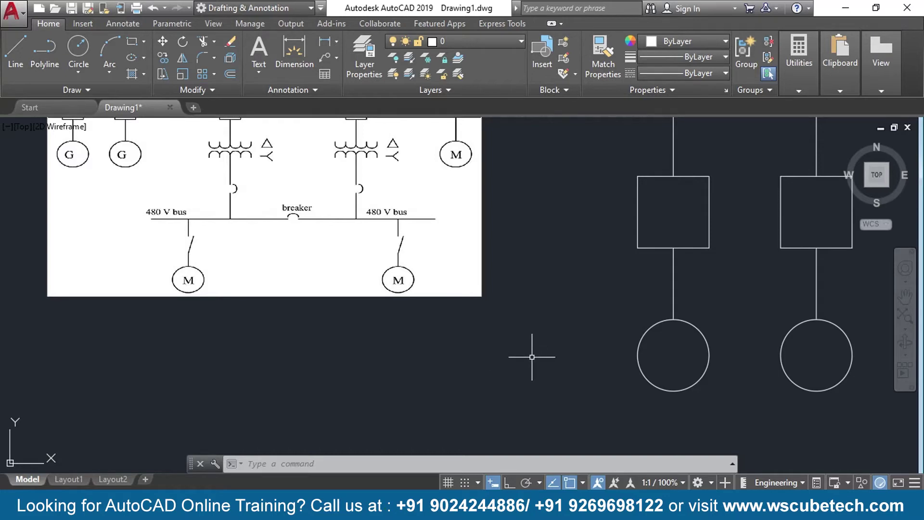
middle_drag(531, 357, 440, 346)
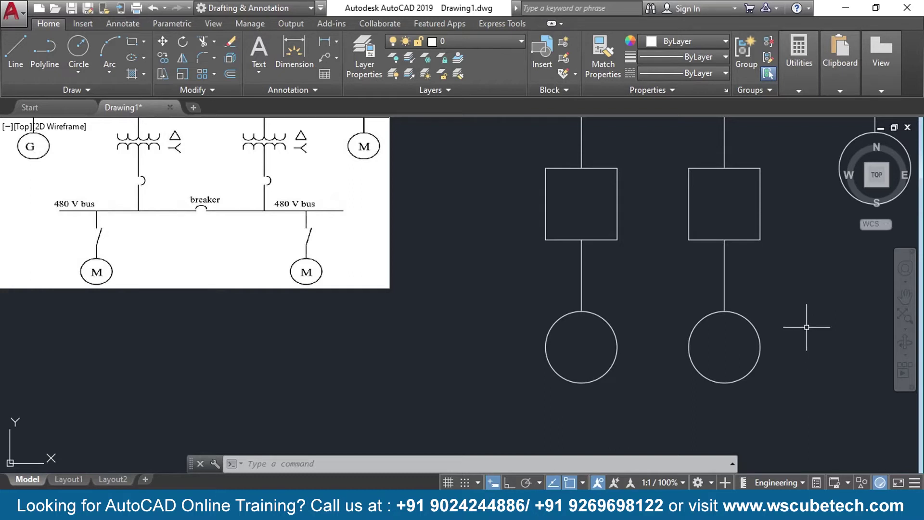
middle_drag(416, 223, 567, 372)
scroll(227, 249, up, 2)
middle_drag(227, 250, 284, 265)
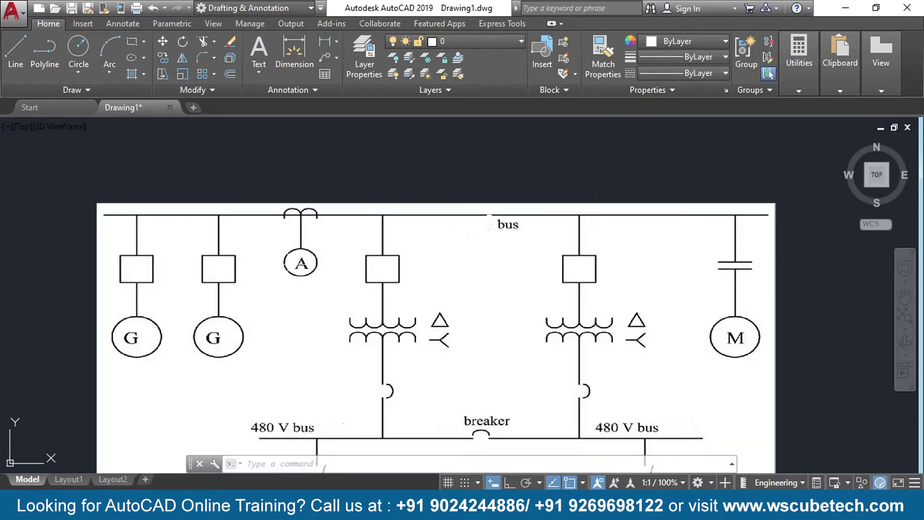
scroll(272, 249, up, 2)
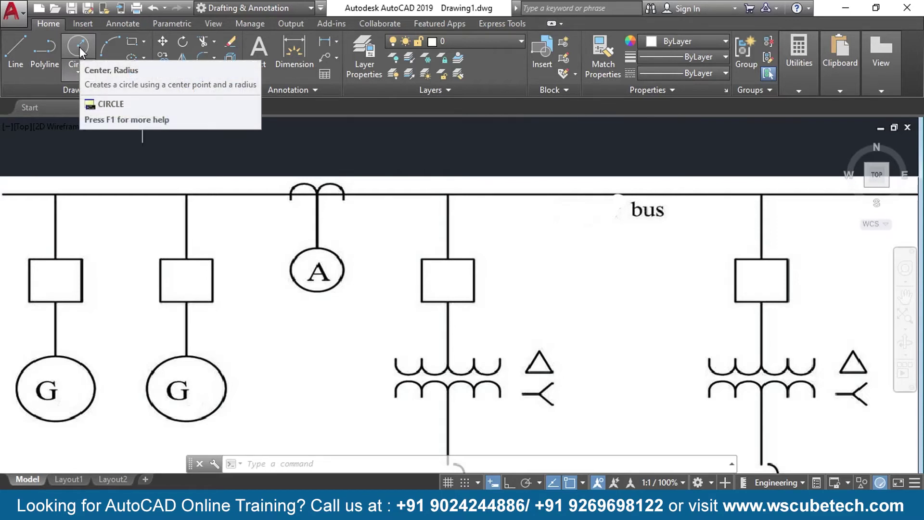
Try a 1-inch-radius circle centred on the main bus just left of the ammeter branch, and undo it
text(c)
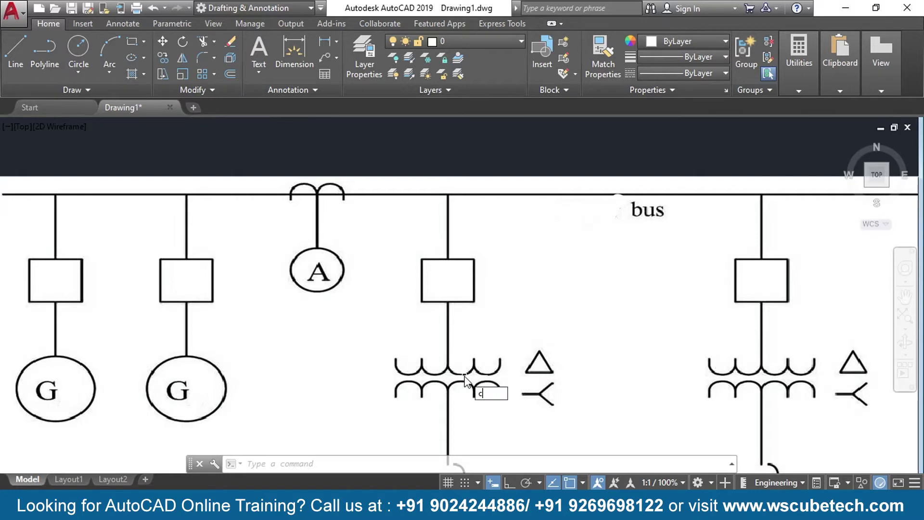
click(523, 407)
middle_drag(658, 306, 39, 266)
mouse_move(616, 254)
middle_down()
mouse_move(562, 286)
mouse_move(250, 378)
middle_up()
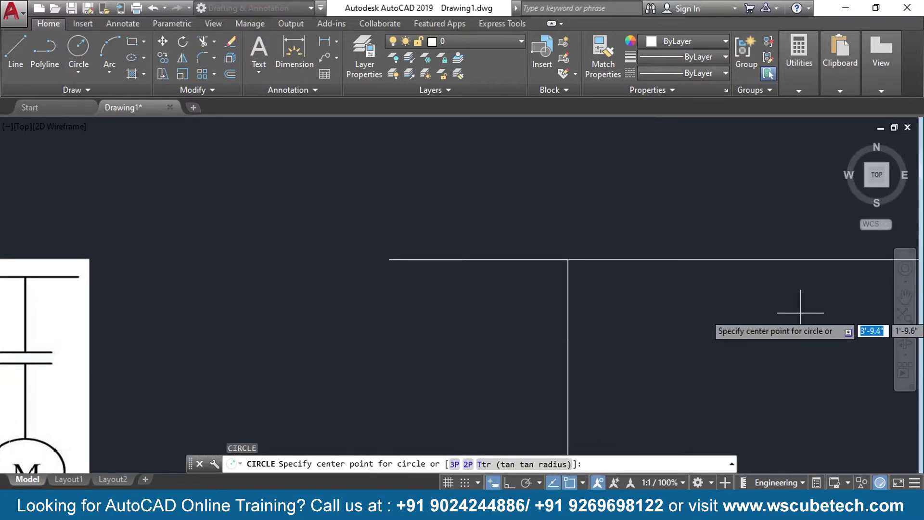
scroll(747, 337, down, 2)
mouse_move(780, 340)
middle_down()
mouse_move(584, 334)
mouse_move(426, 295)
middle_up()
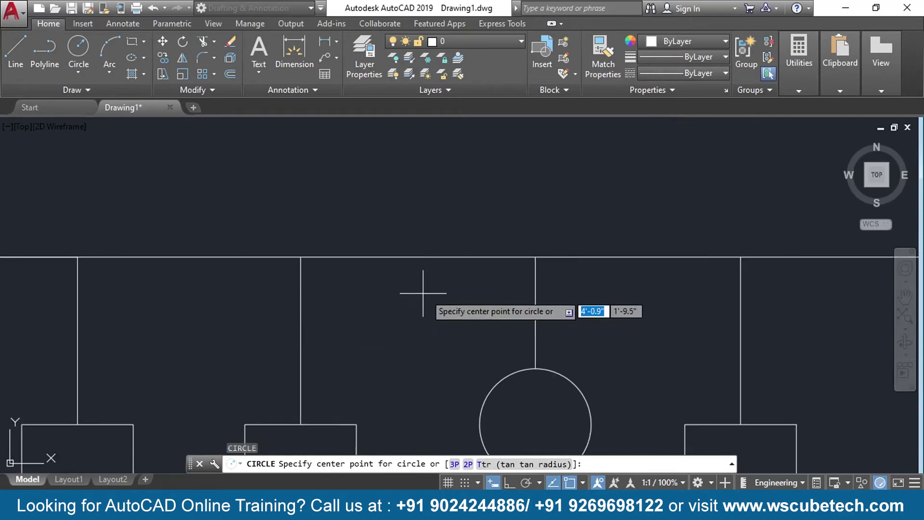
click(501, 258)
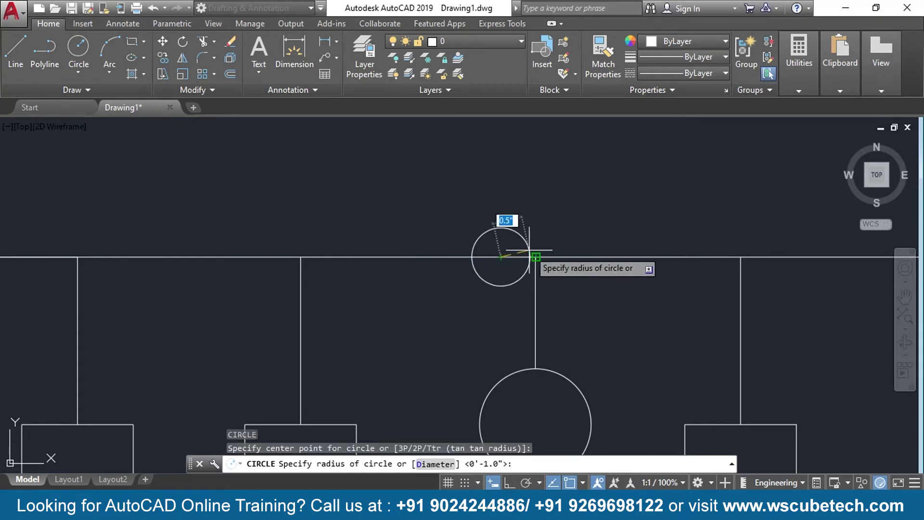
key(Return)
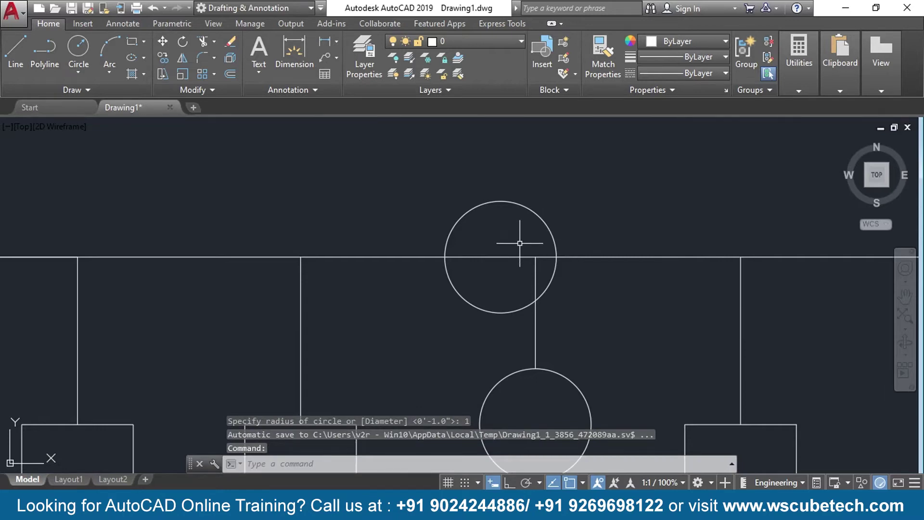
key(ctrl+z)
Draw a circle of radius 0.5 inch centred on the main bus just left of the ammeter branch's vertical line
middle_drag(695, 294, 229, 287)
scroll(611, 285, down, 3)
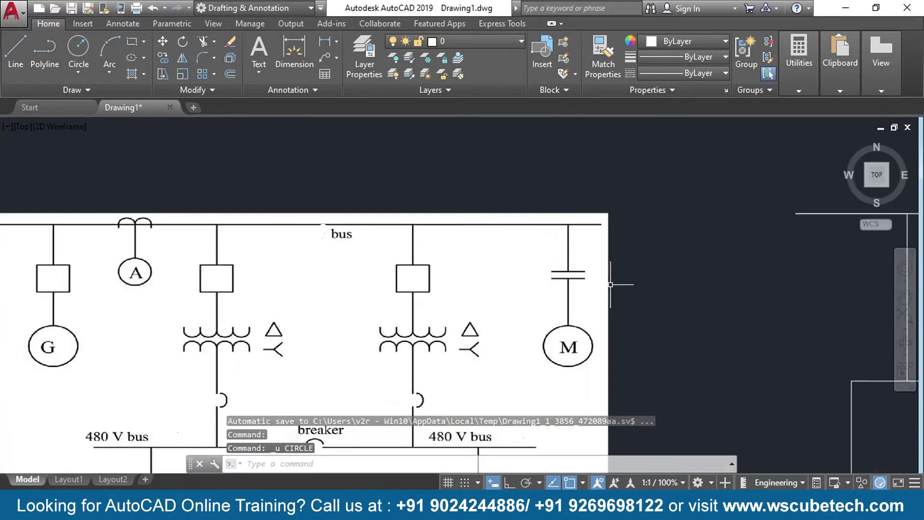
middle_drag(683, 299, 324, 319)
scroll(505, 295, up, 2)
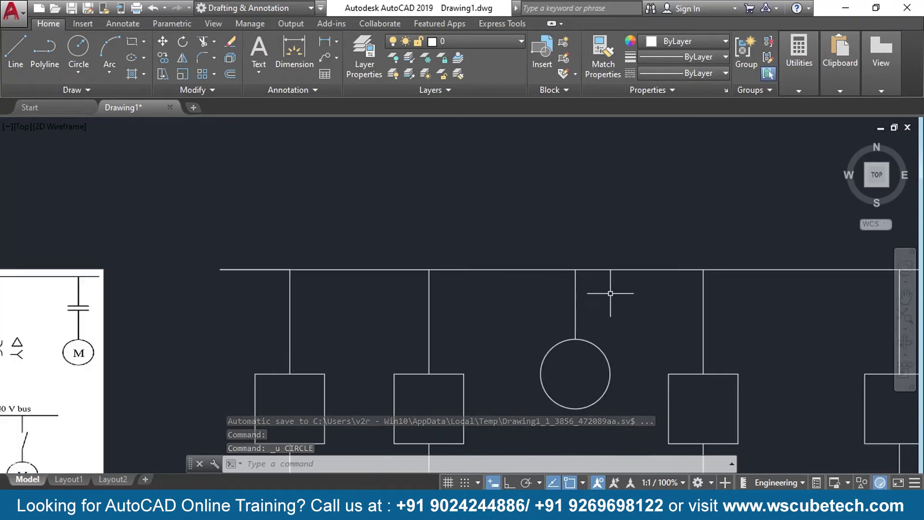
scroll(546, 285, up, 3)
middle_drag(547, 284, 439, 284)
scroll(440, 284, up, 1)
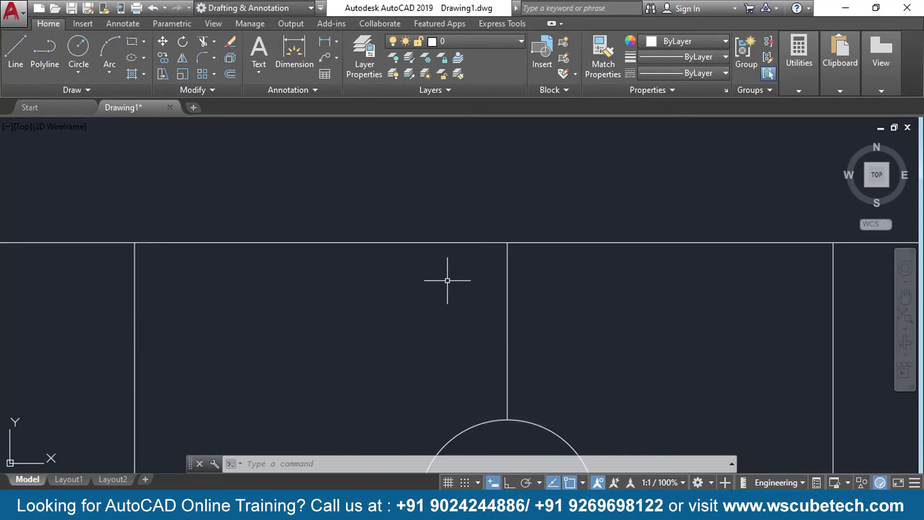
text(c)
key(Return)
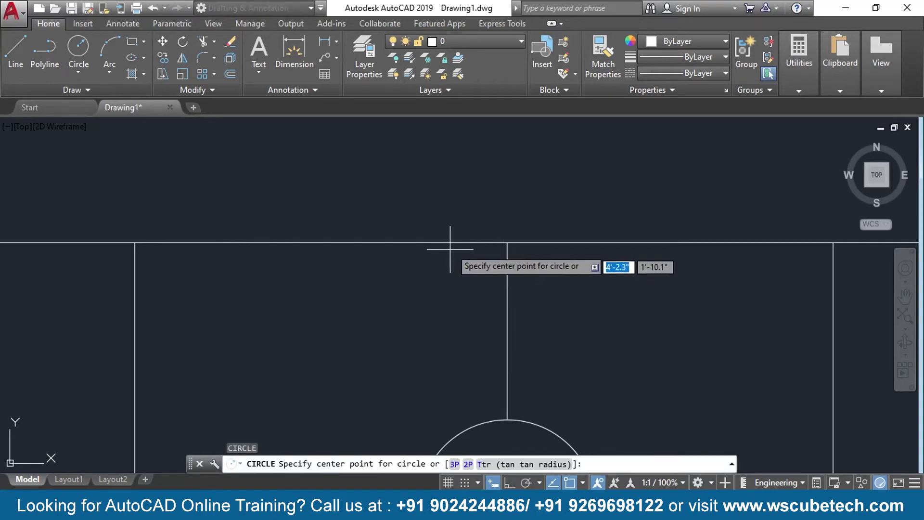
click(465, 242)
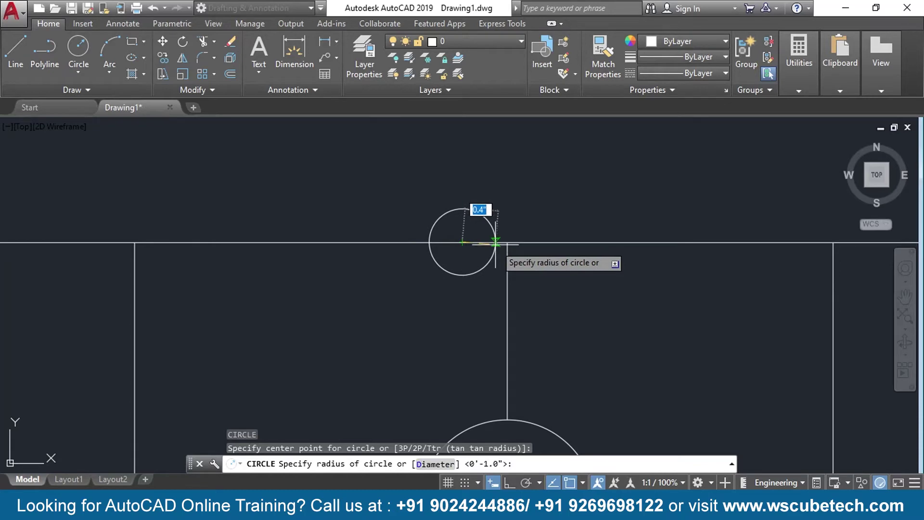
text(0.5)
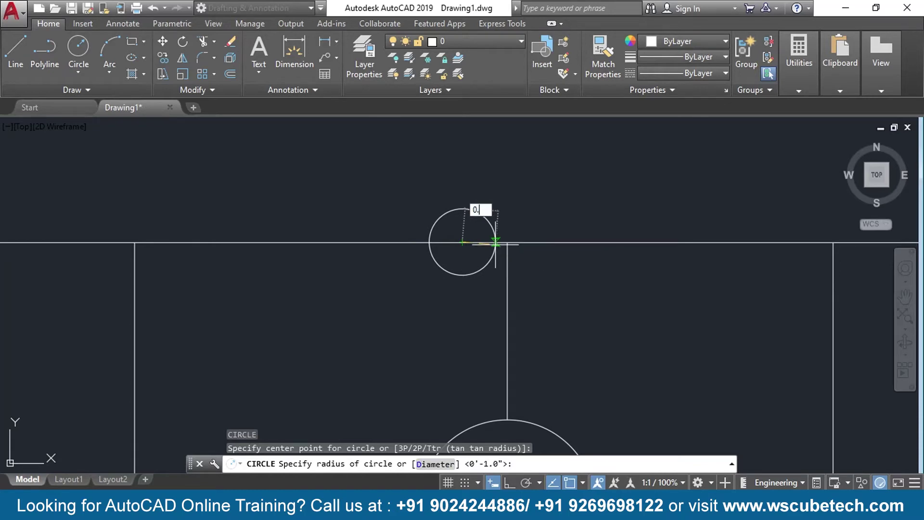
key(Return)
scroll(440, 374, down, 5)
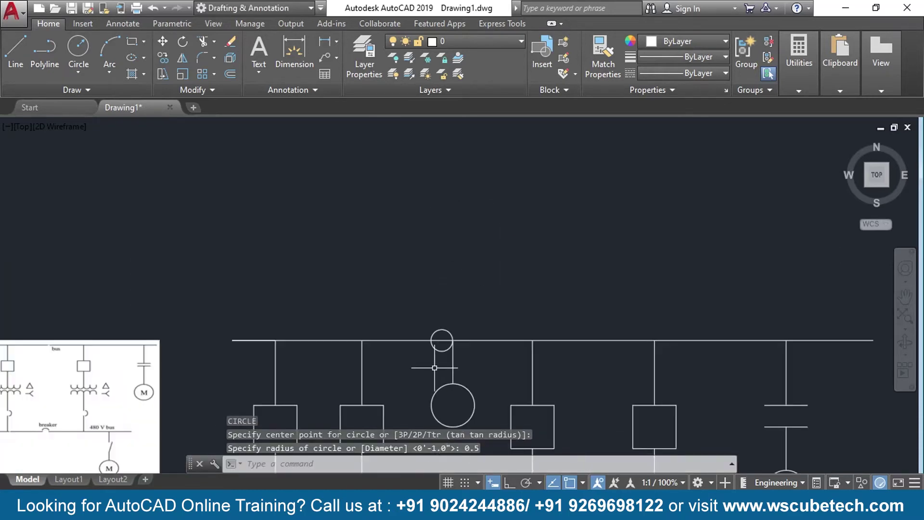
Move the small circle along the main bus so its right quadrant meets the upper end of the ammeter branch's vertical line
scroll(438, 367, up, 5)
scroll(436, 361, up, 2)
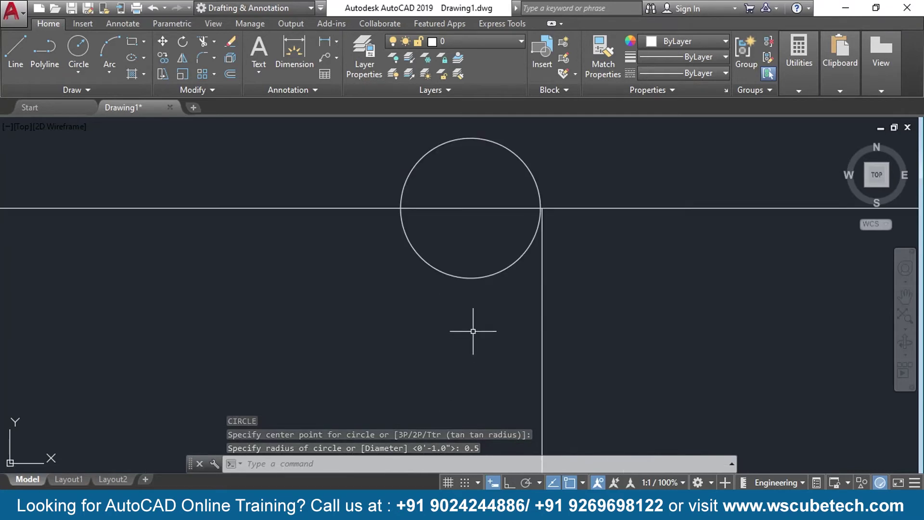
scroll(448, 351, up, 2)
scroll(447, 306, up, 2)
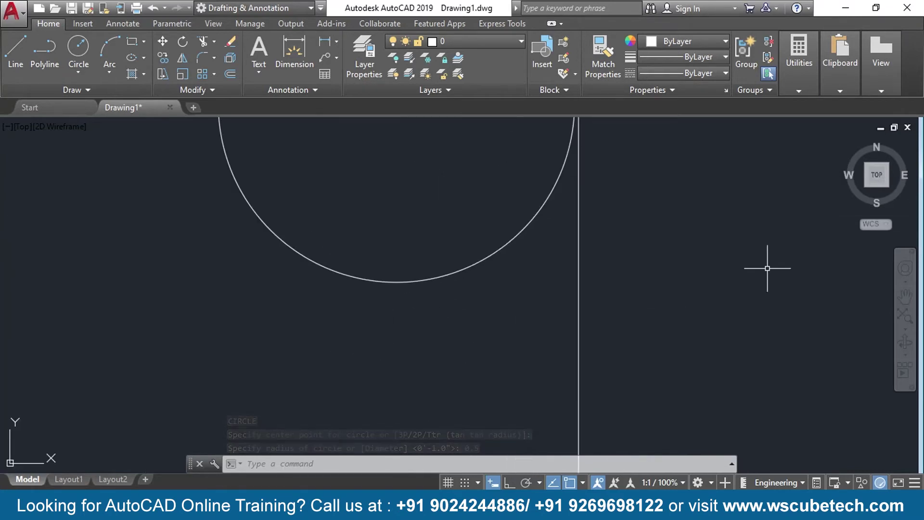
middle_drag(757, 208, 712, 346)
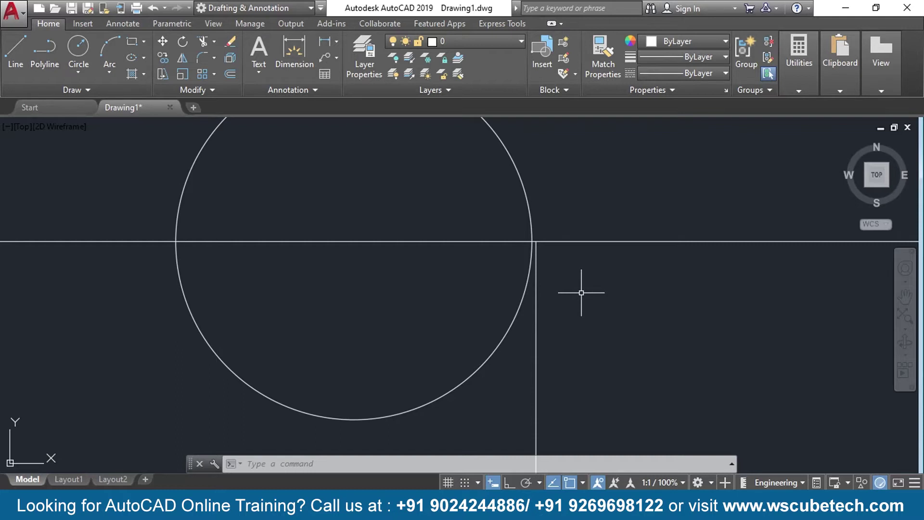
text(m)
key(Return)
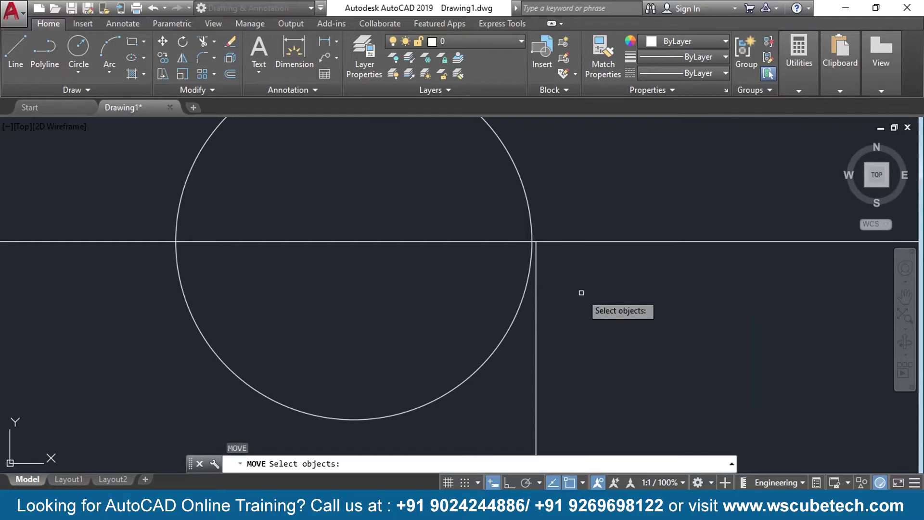
click(522, 182)
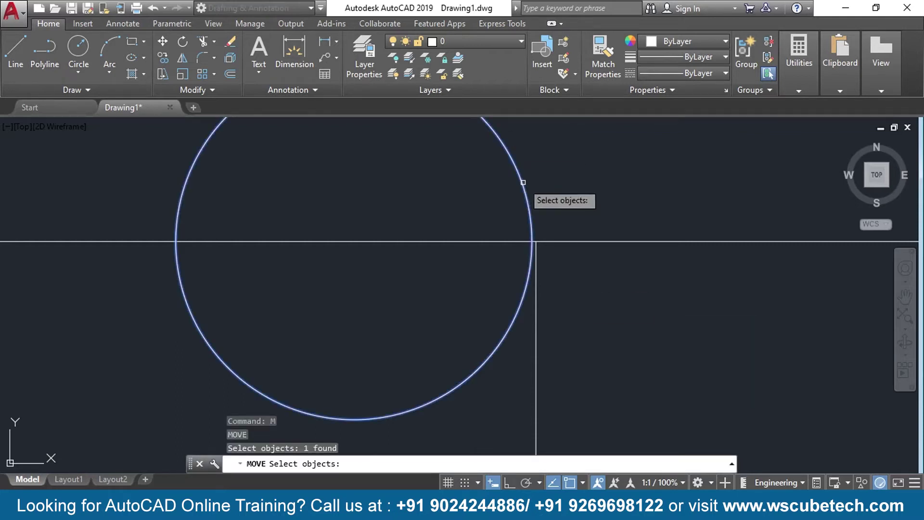
key(Return)
click(532, 241)
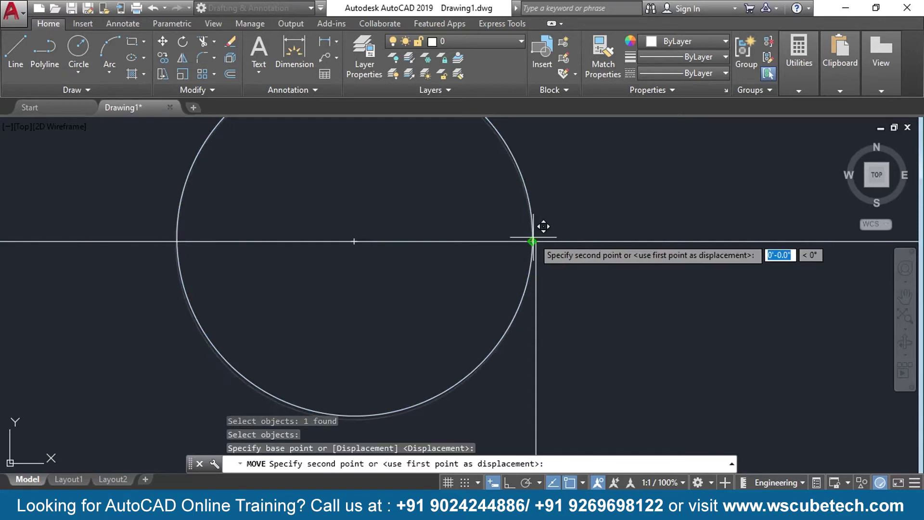
scroll(533, 241, up, 4)
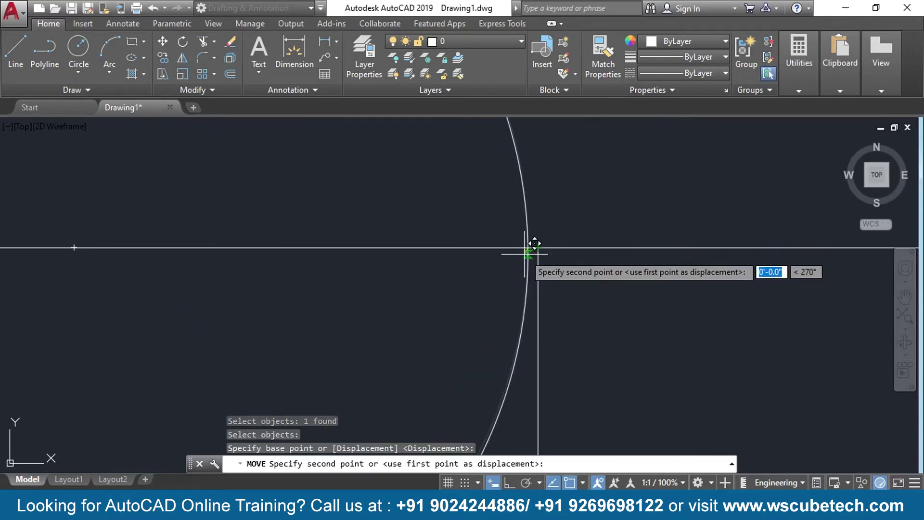
click(538, 246)
scroll(593, 328, down, 3)
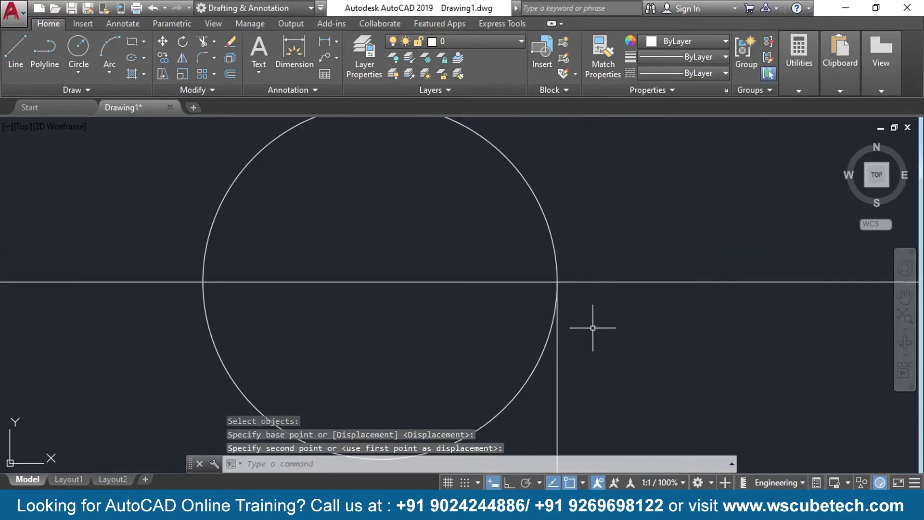
Examine the reference image for the shape of the ammeter's arcs on the main bus
scroll(597, 330, down, 2)
scroll(604, 334, down, 2)
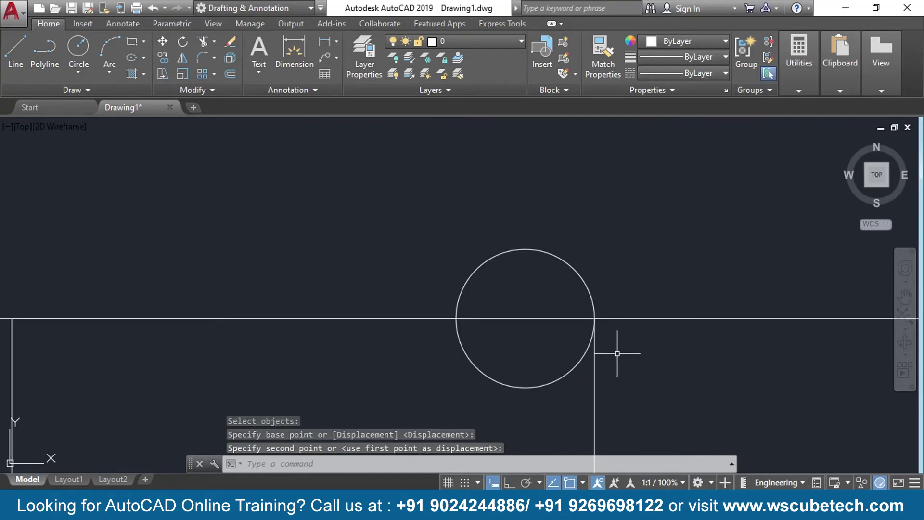
scroll(588, 268, down, 6)
scroll(448, 300, down, 2)
middle_drag(289, 299, 623, 274)
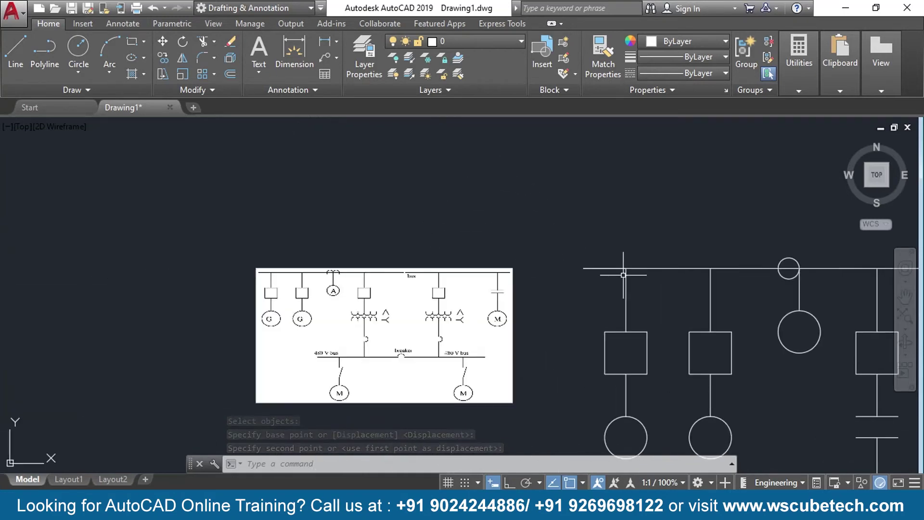
scroll(340, 278, up, 4)
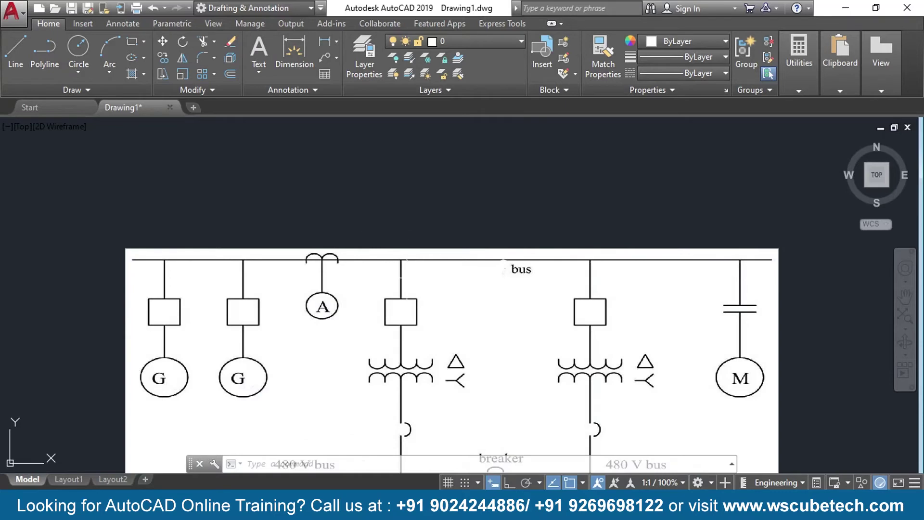
middle_drag(708, 341, 166, 249)
scroll(582, 221, down, 4)
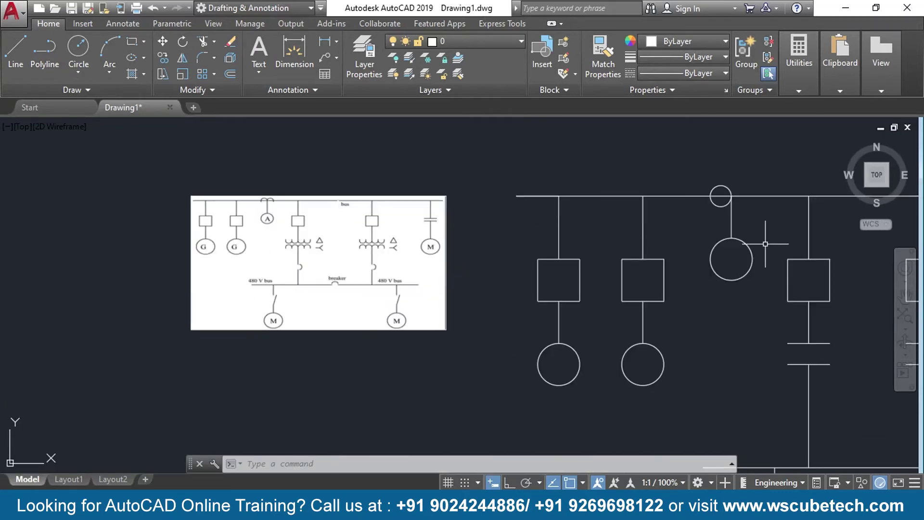
Copy the small circle from its left quadrant to its right quadrant, placing the copy on the other side of the ammeter line
middle_drag(715, 258, 477, 304)
scroll(507, 268, up, 6)
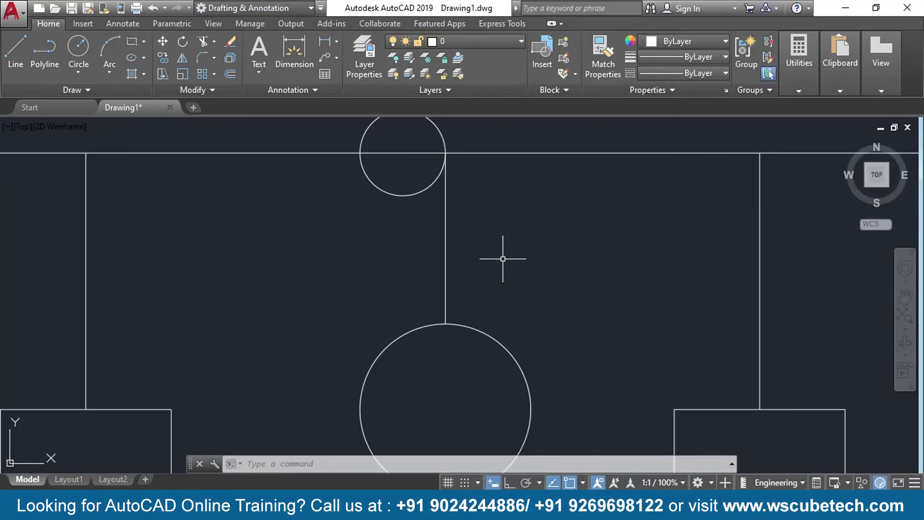
middle_drag(485, 229, 500, 374)
scroll(501, 357, up, 2)
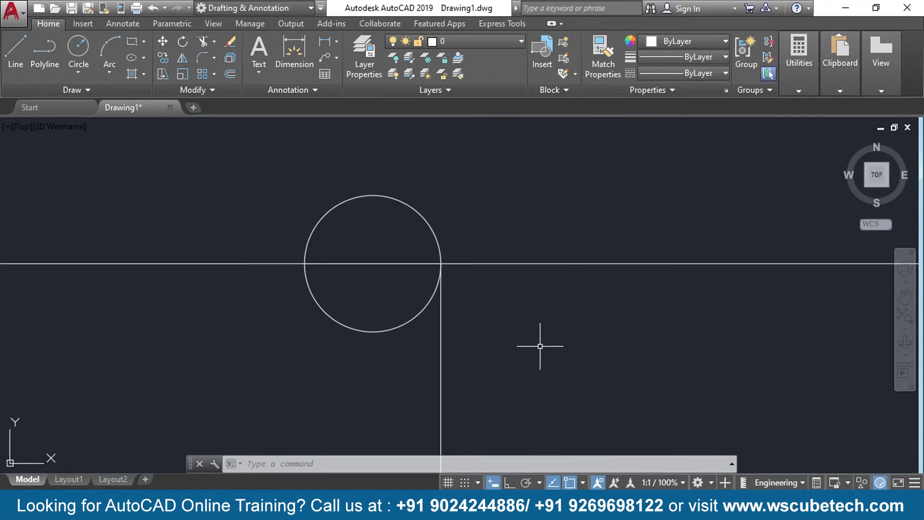
text(co)
key(Return)
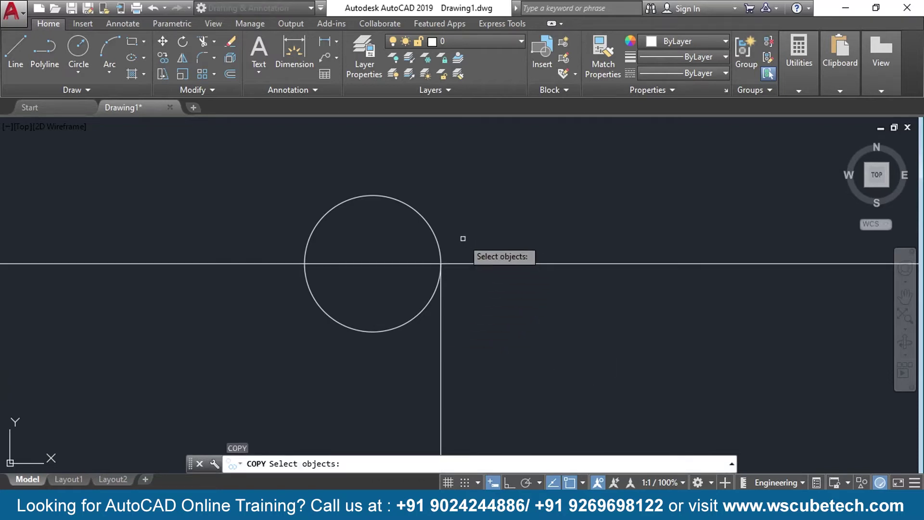
click(426, 220)
key(Return)
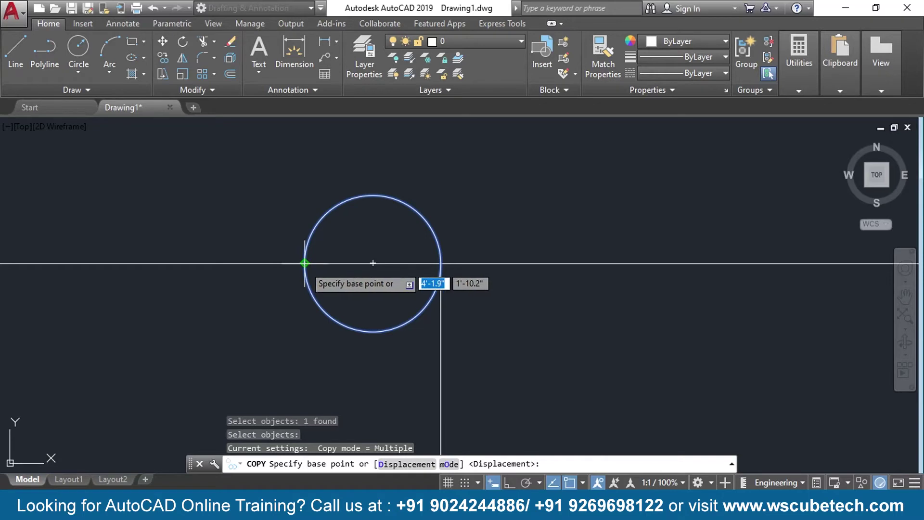
click(304, 263)
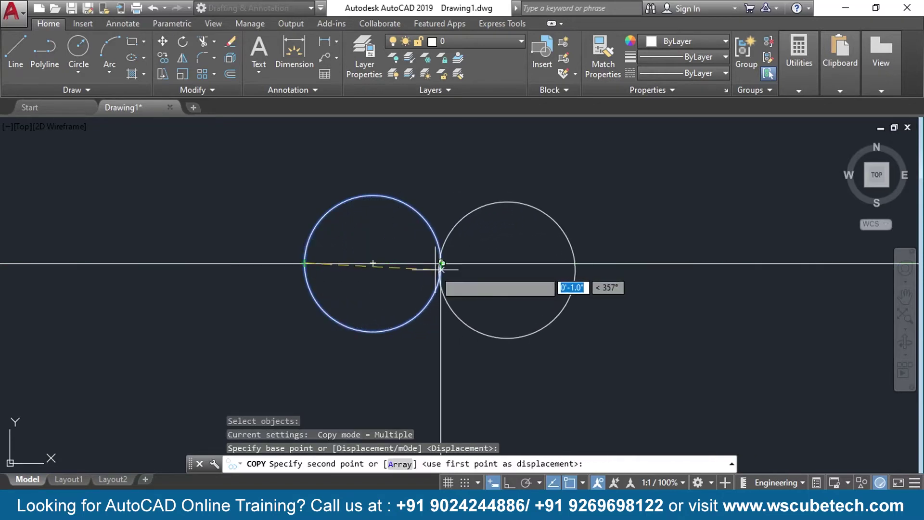
click(441, 263)
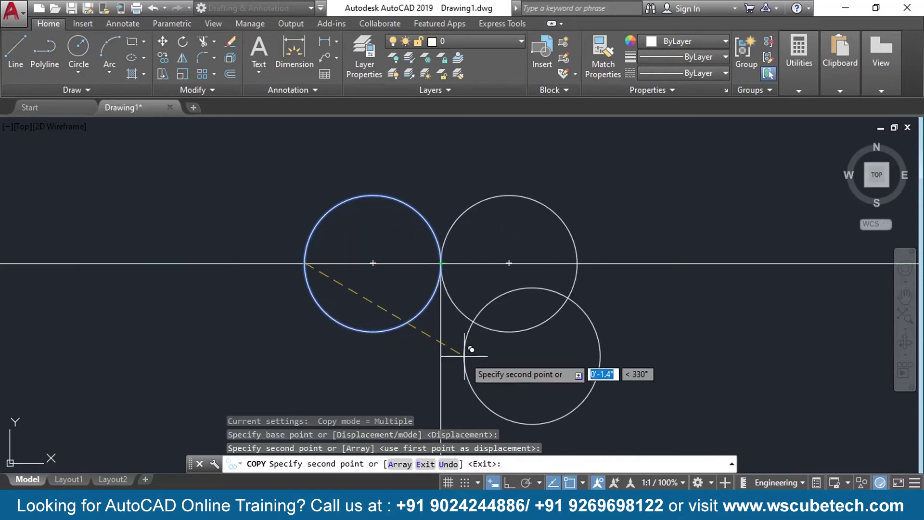
key(Return)
scroll(305, 378, down, 2)
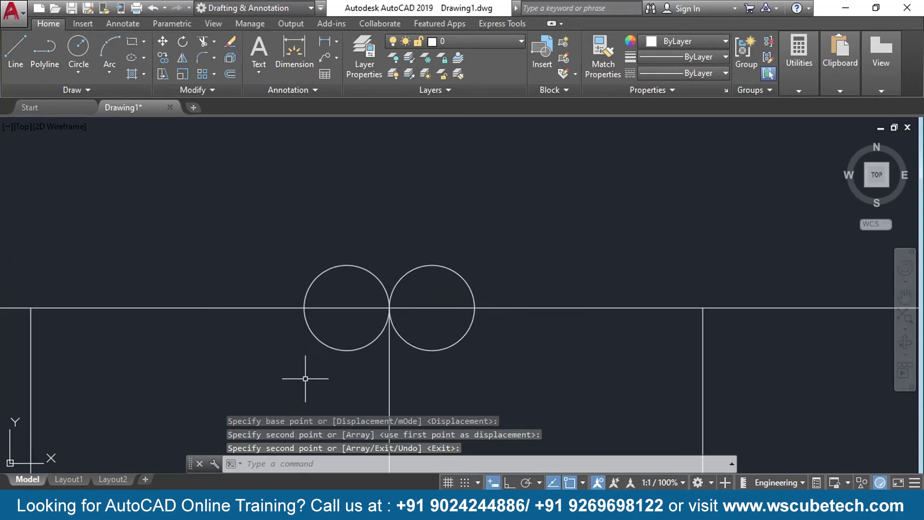
Trim away the halves of both small circles below the main bus, leaving two upper arcs
scroll(305, 378, up, 2)
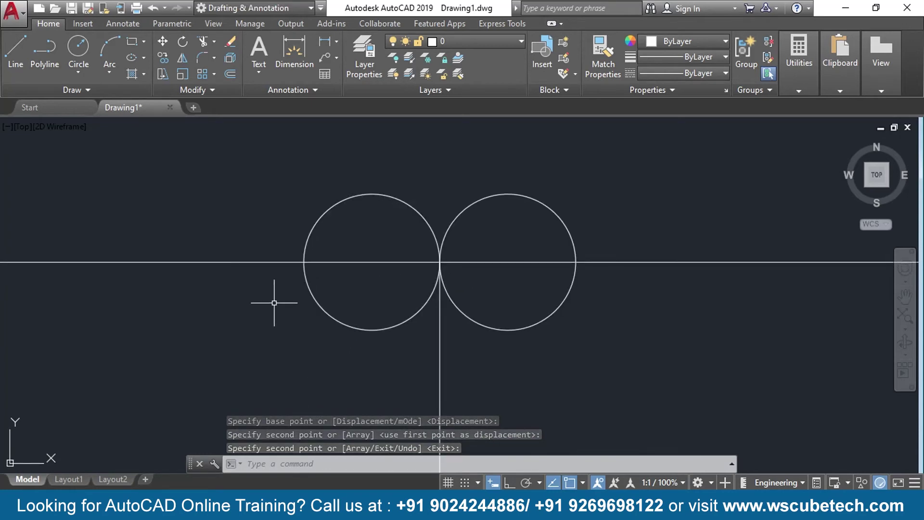
text(Tr)
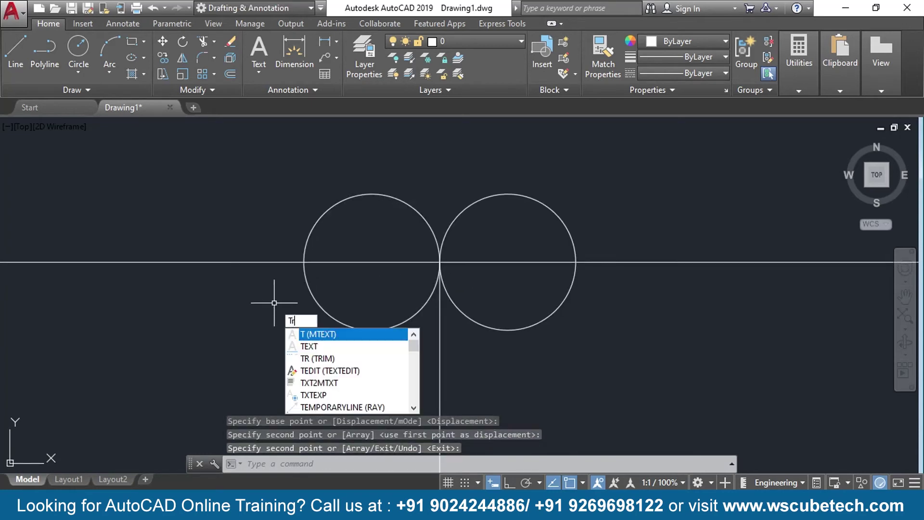
text(i)
key(Return)
key(Return)
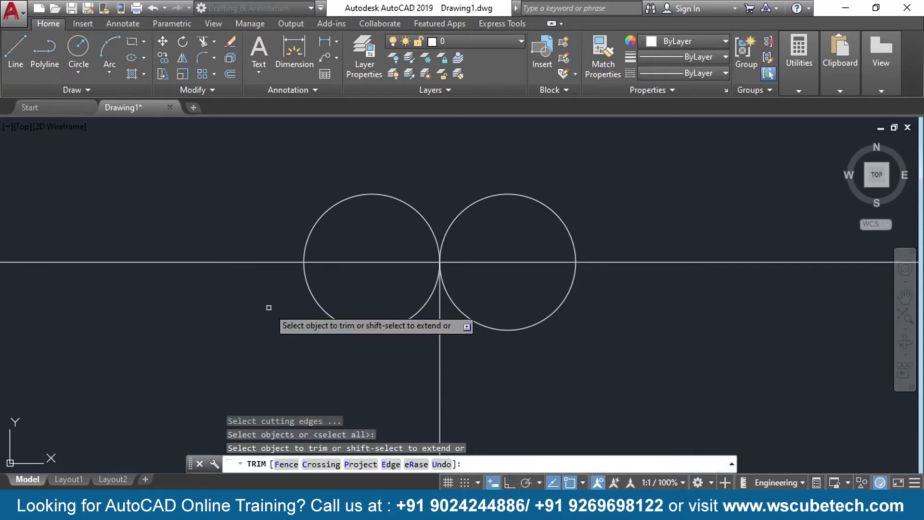
click(309, 291)
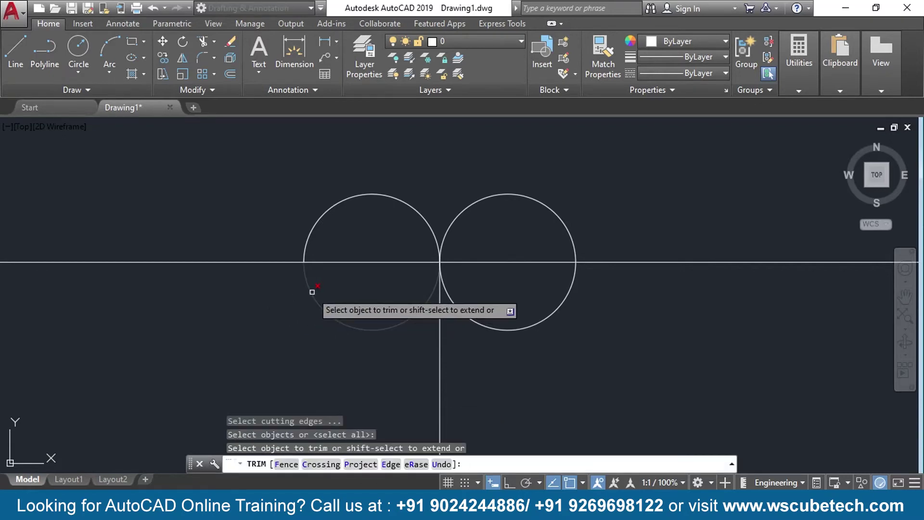
click(496, 328)
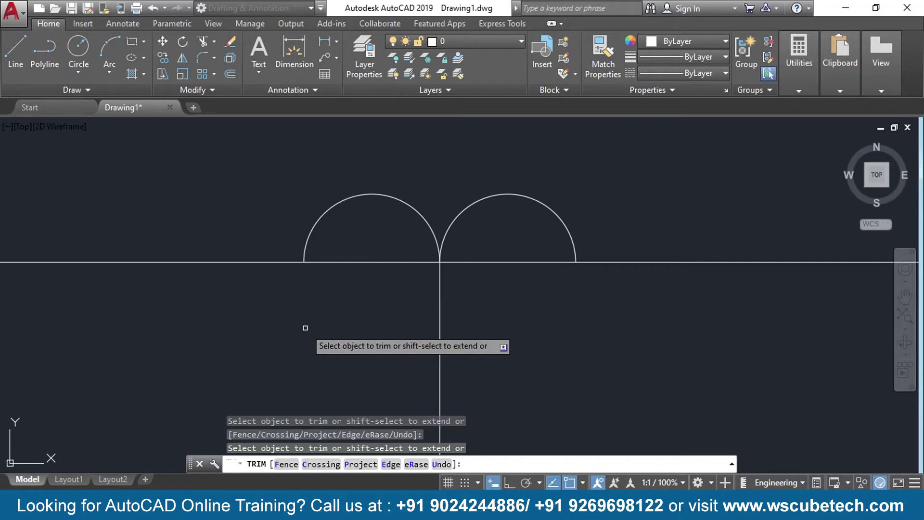
key(Return)
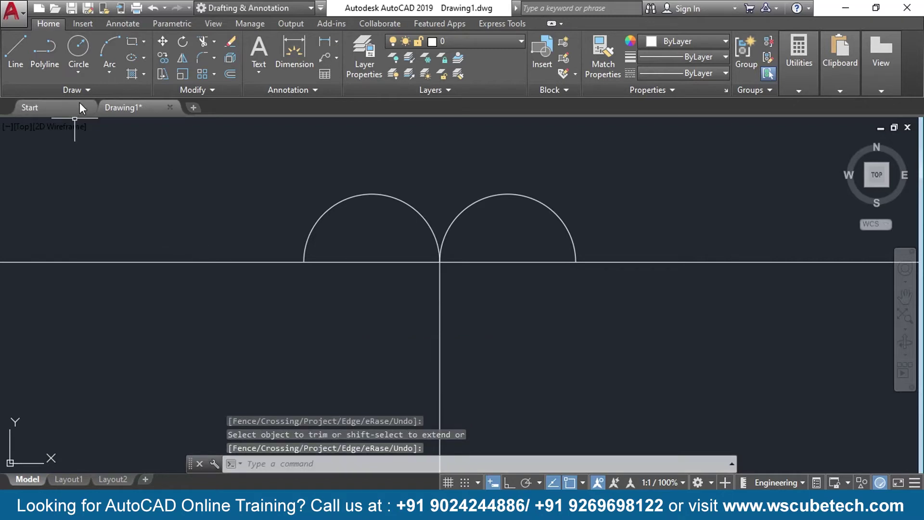
Draw a short vertical line downward from the left arc's outer end on the main bus
text(l)
key(Return)
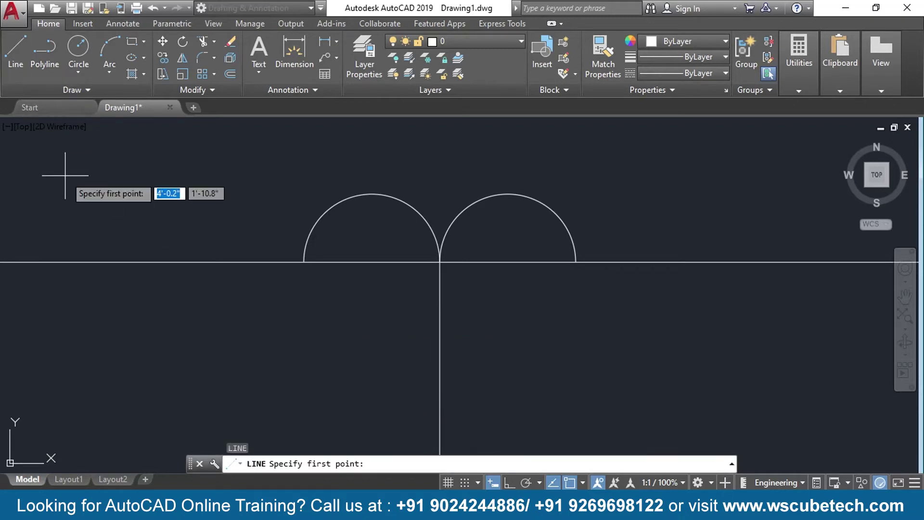
click(303, 261)
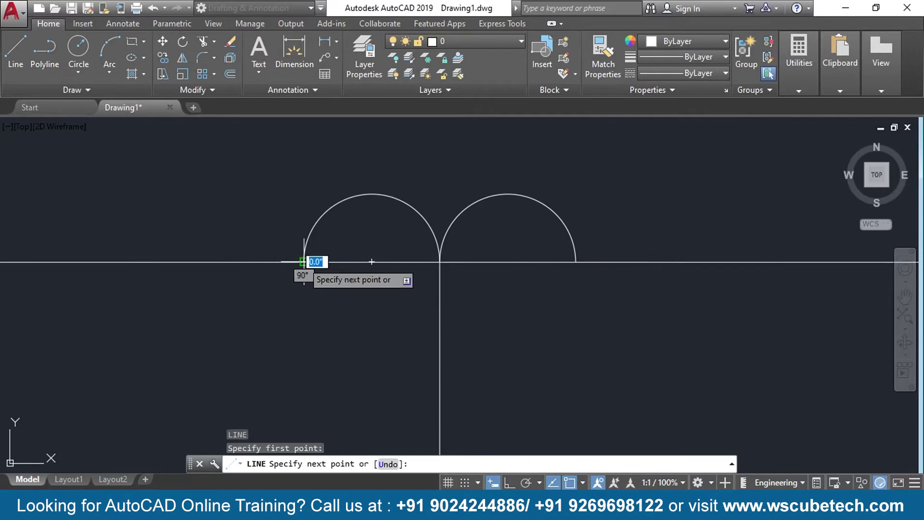
click(304, 295)
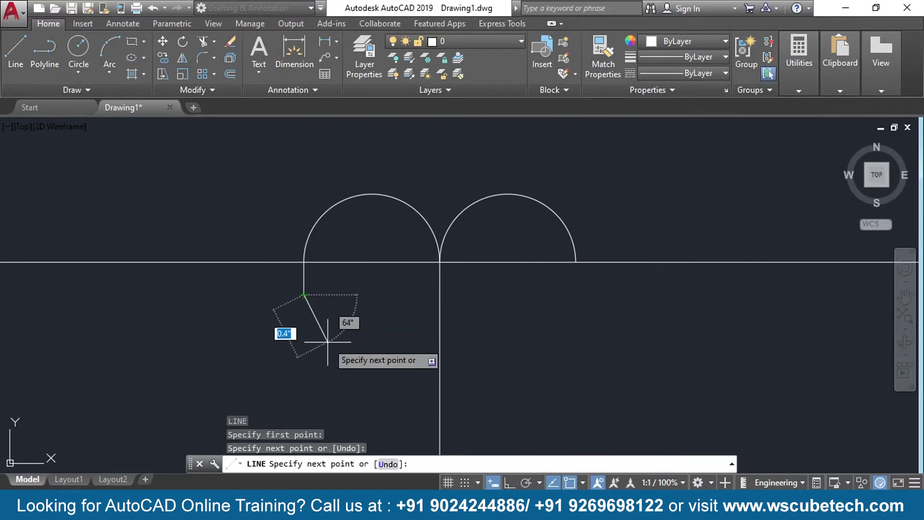
key(Return)
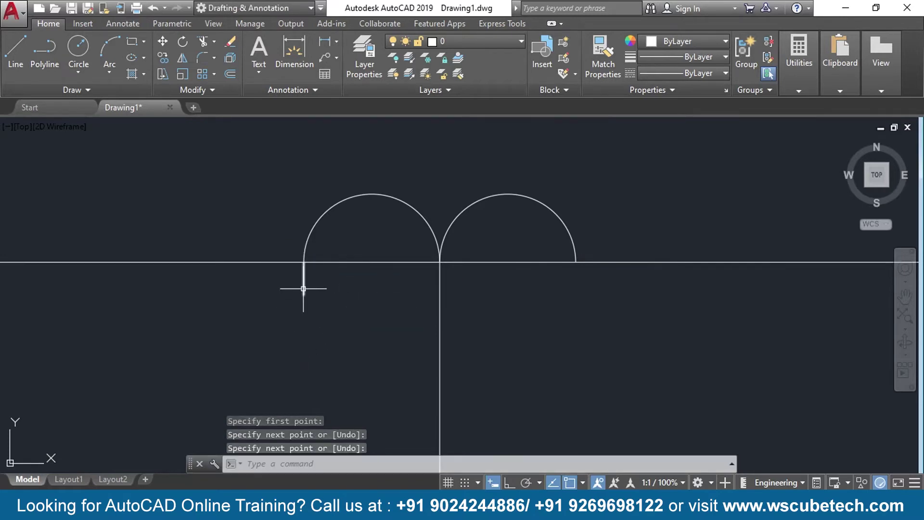
Try copying the short vertical line to the right arc's outer end, and undo the copy
text(co)
key(Return)
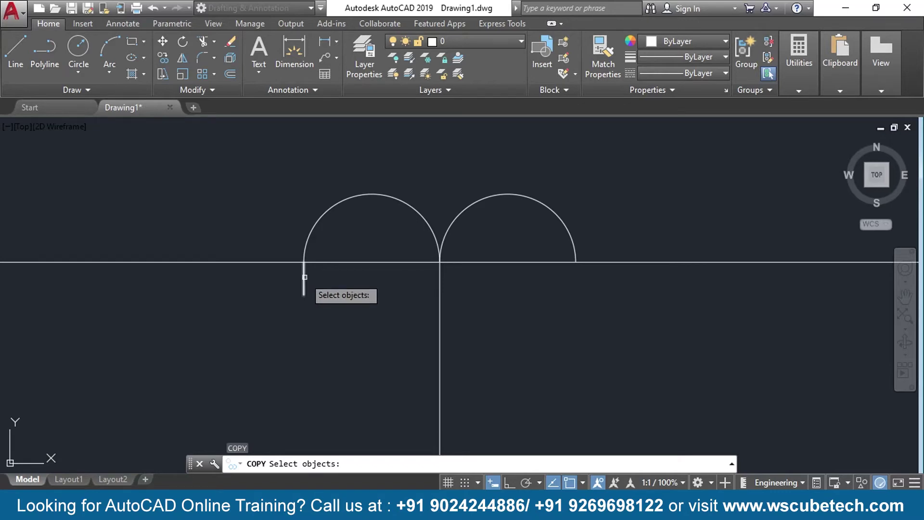
click(305, 277)
key(Return)
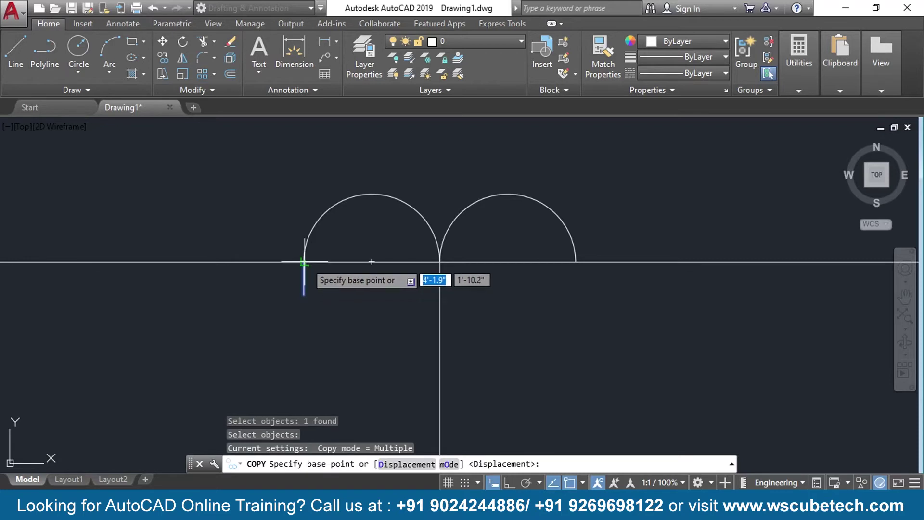
click(304, 261)
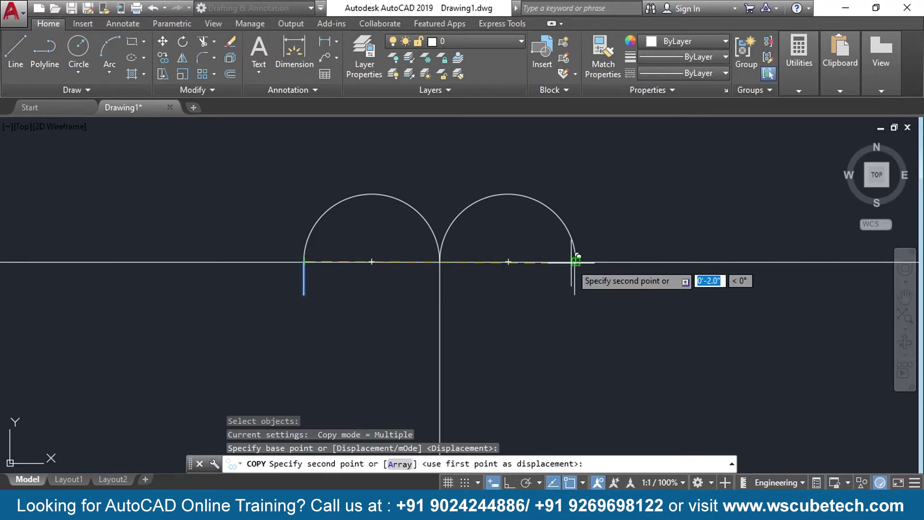
click(575, 261)
key(Return)
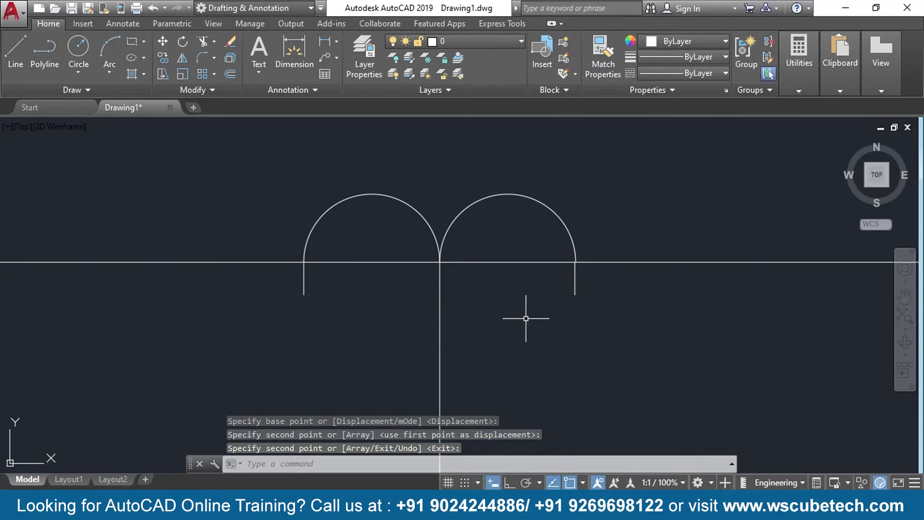
click(574, 278)
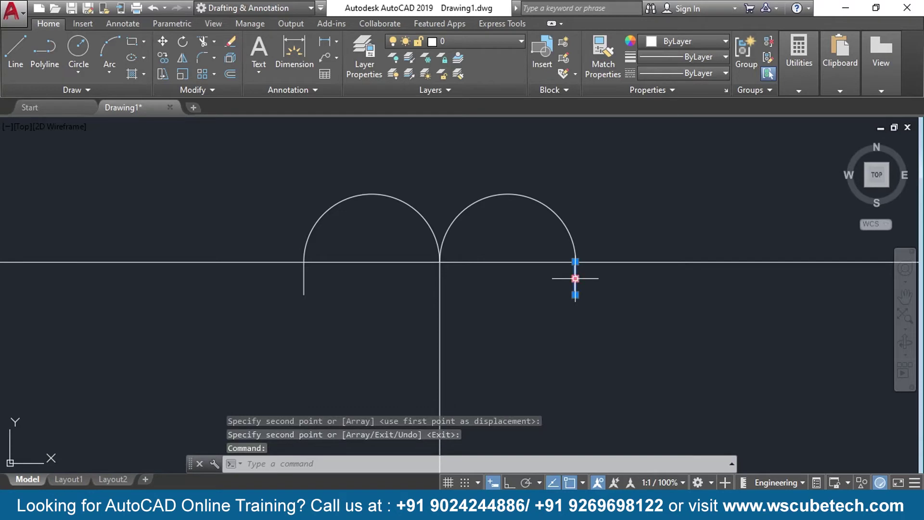
key(ctrl+z)
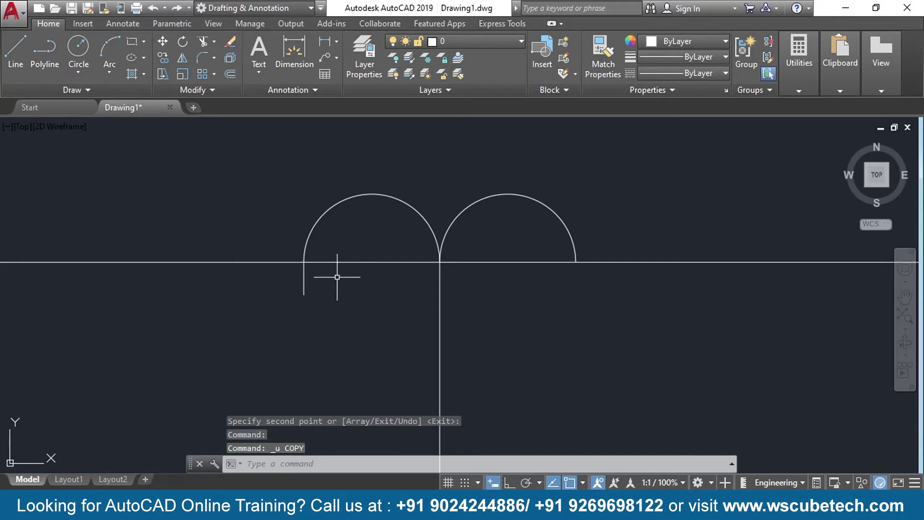
Copy the short vertical line from the left arc's outer end to the right arc's outer end on the main bus
text(co)
key(Return)
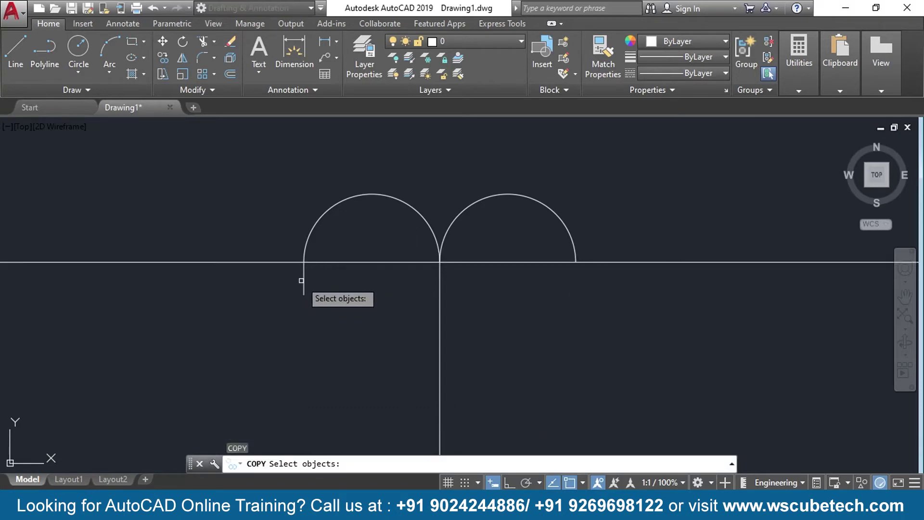
click(303, 282)
key(Return)
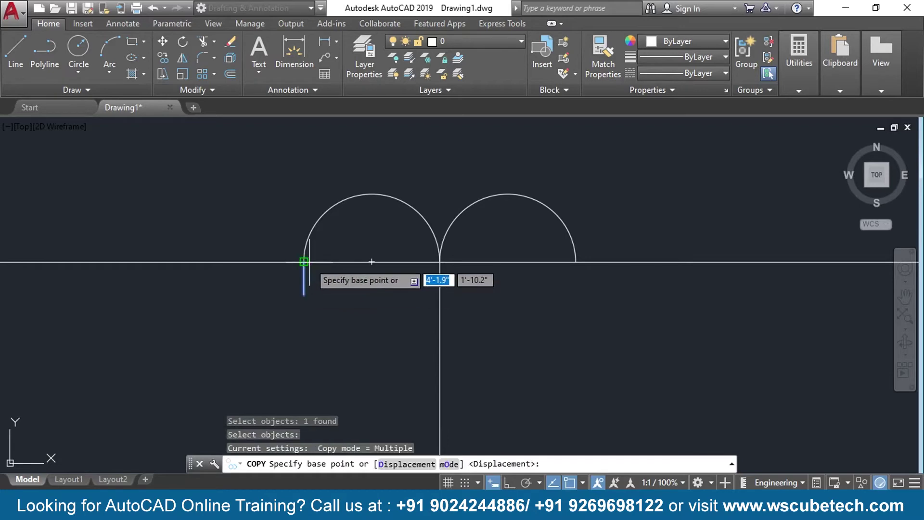
click(305, 261)
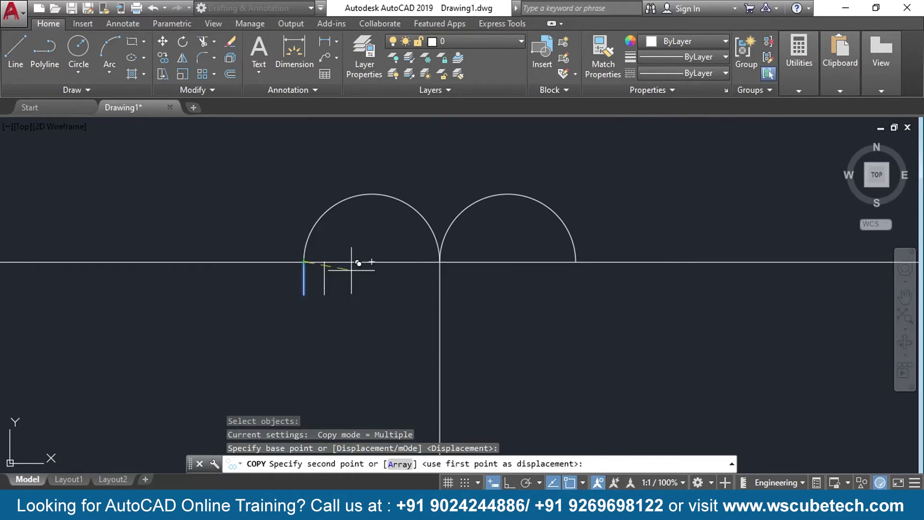
click(575, 261)
key(Return)
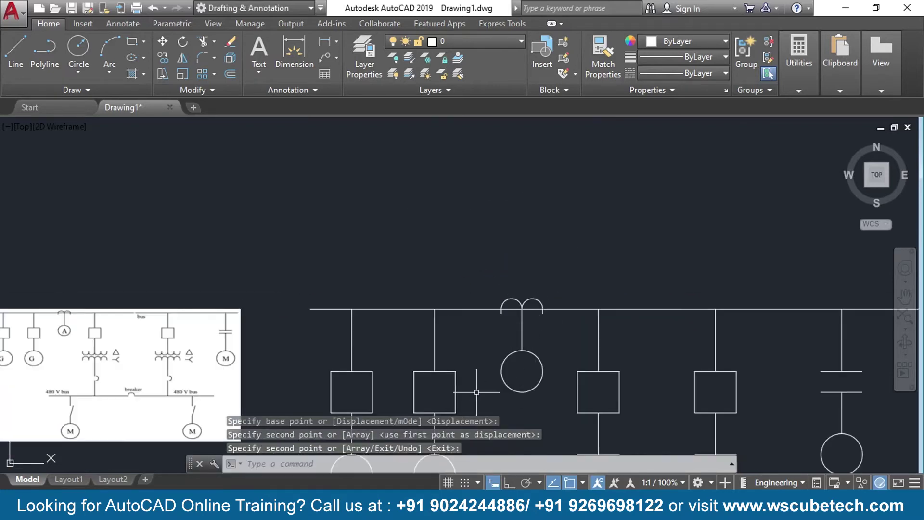
Examine the transformer symbols in the reference image and compare them with the paired horizontal lines below the boxes in the drawing
middle_drag(471, 371, 471, 318)
scroll(100, 296, down, 4)
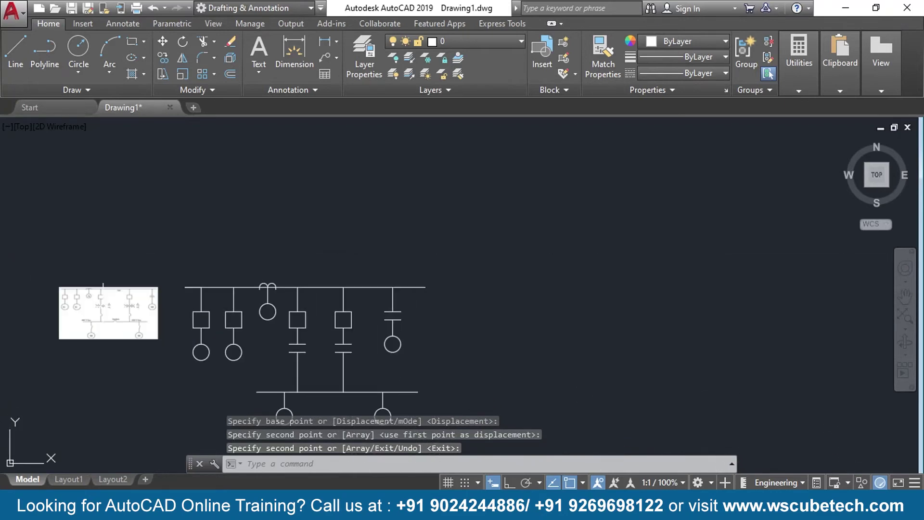
scroll(100, 296, up, 8)
middle_drag(43, 300, 220, 258)
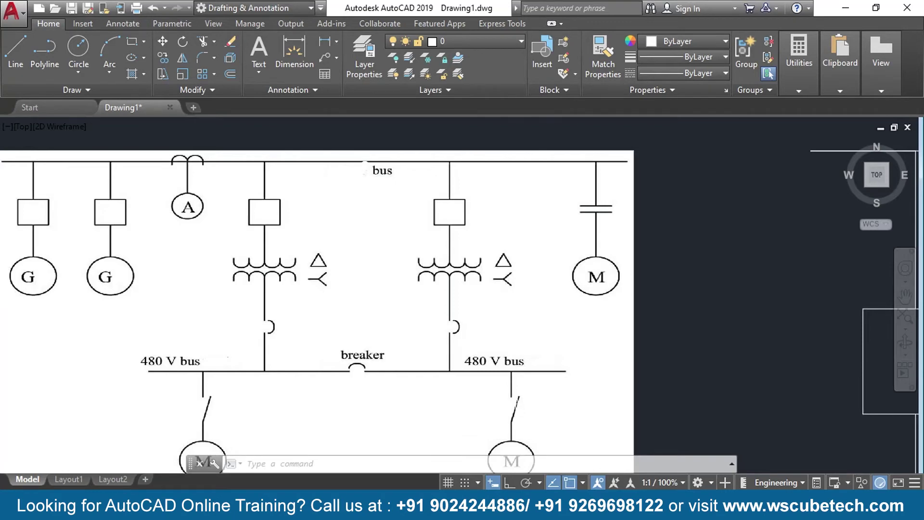
mouse_move(741, 390)
middle_down()
mouse_move(624, 334)
mouse_move(98, 300)
middle_up()
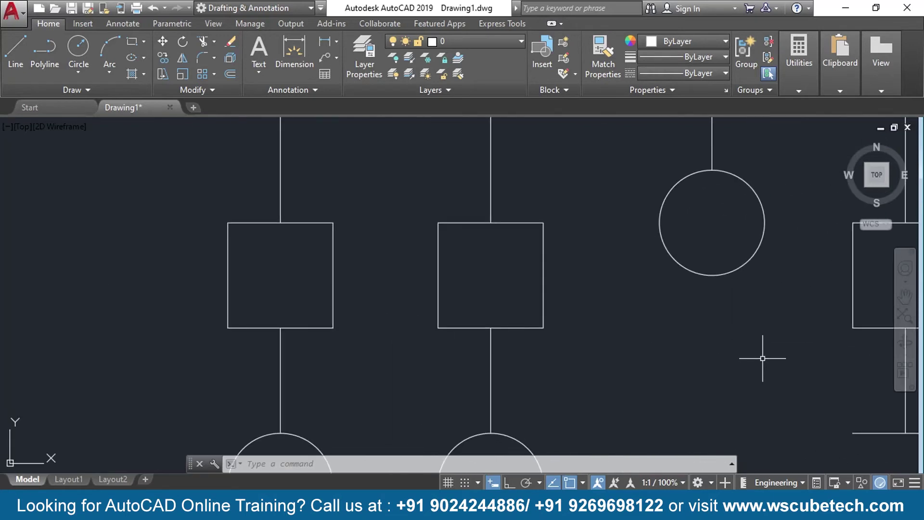
scroll(762, 358, down, 2)
middle_drag(753, 371, 403, 299)
scroll(406, 314, up, 3)
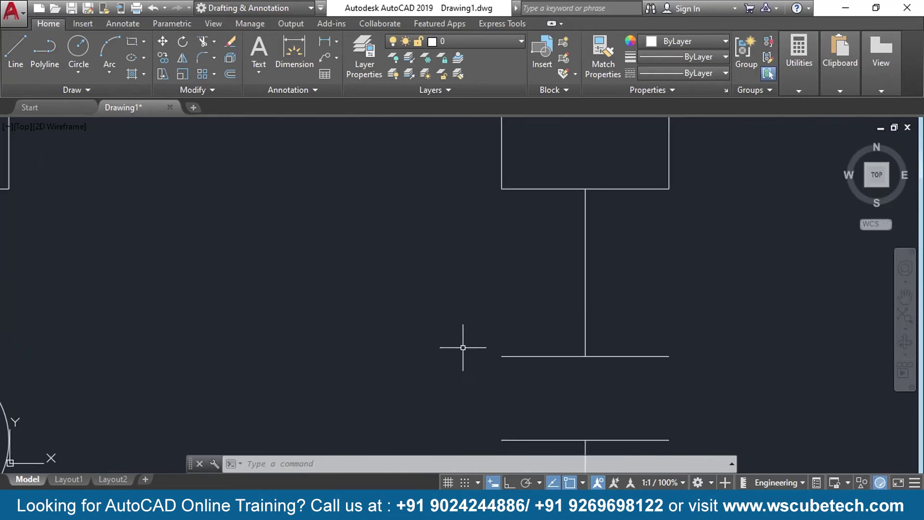
middle_drag(462, 347, 299, 256)
scroll(299, 255, down, 1)
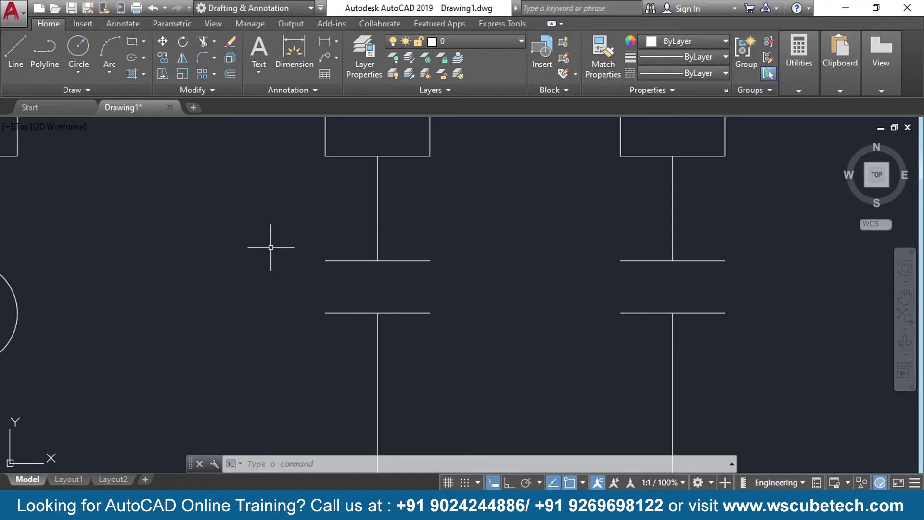
Convert the upper horizontal line of the first transformer into a revision cloud with its arcs bulging downward, without reversing the direction
text(REV)
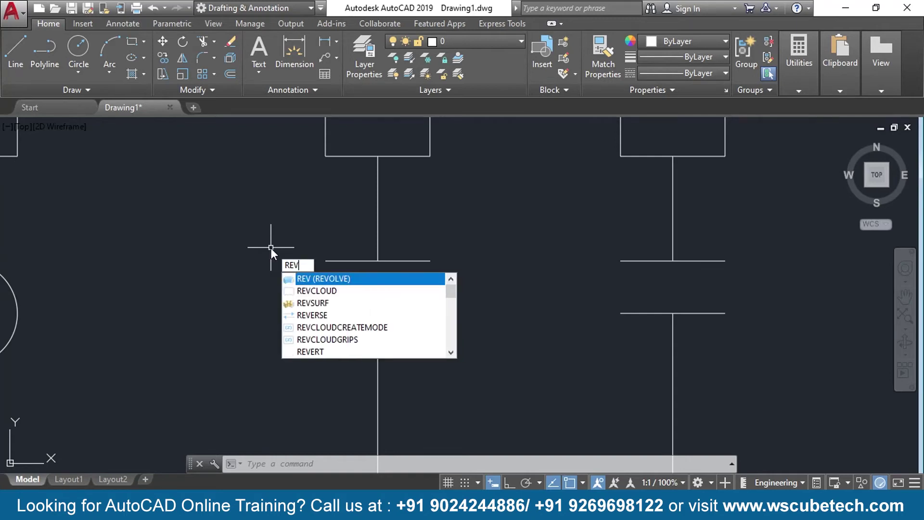
key(Down)
key(Return)
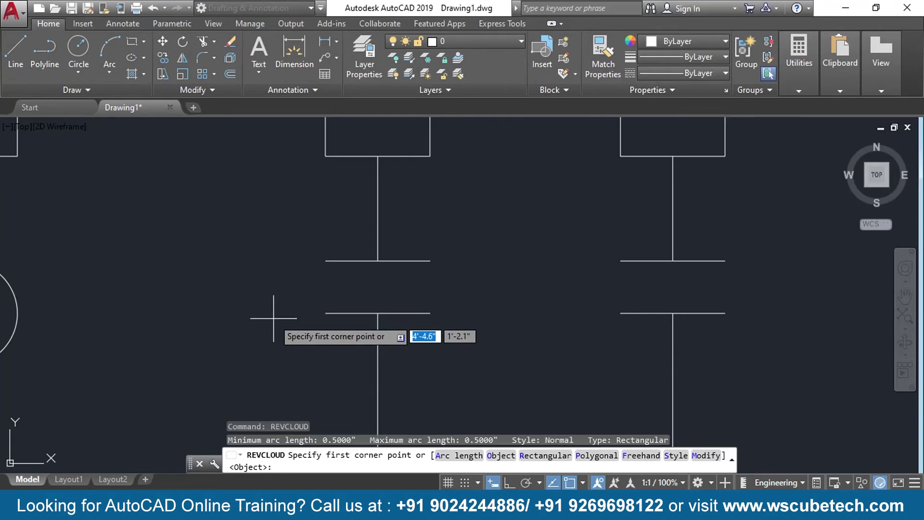
text(o)
key(Return)
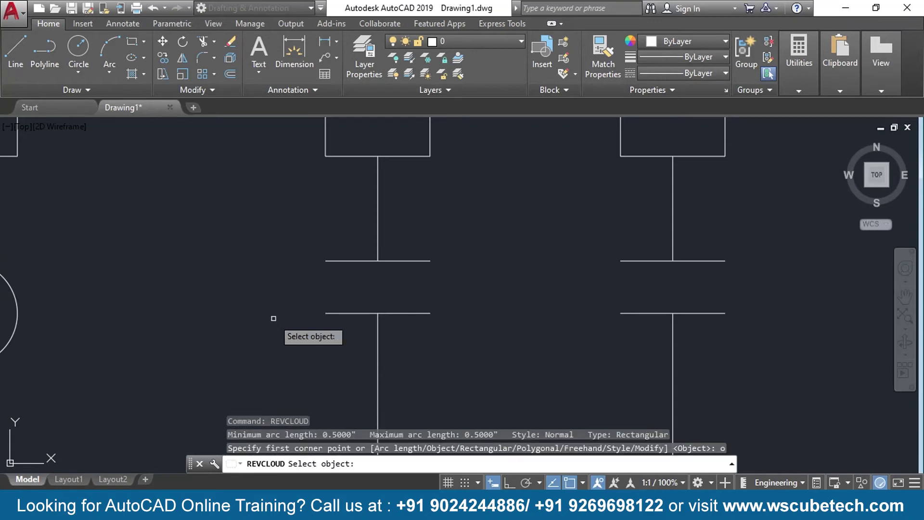
click(336, 261)
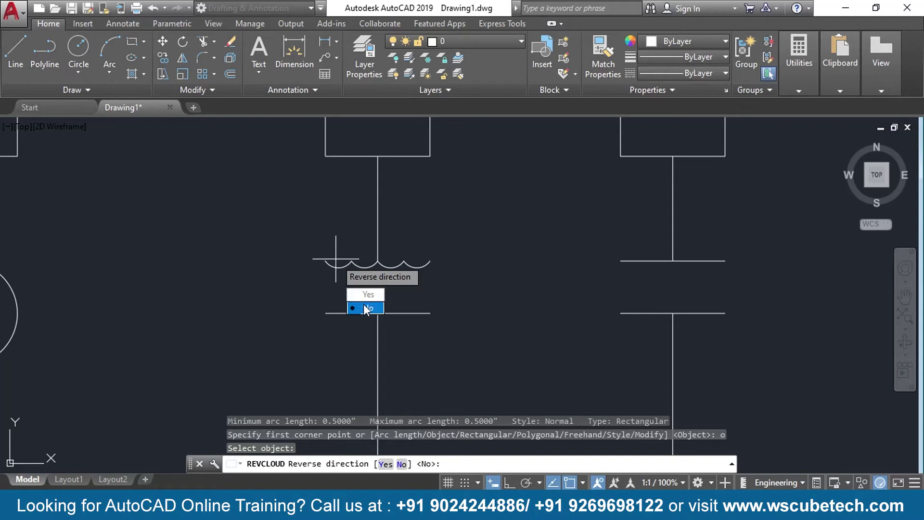
text(N)
key(Return)
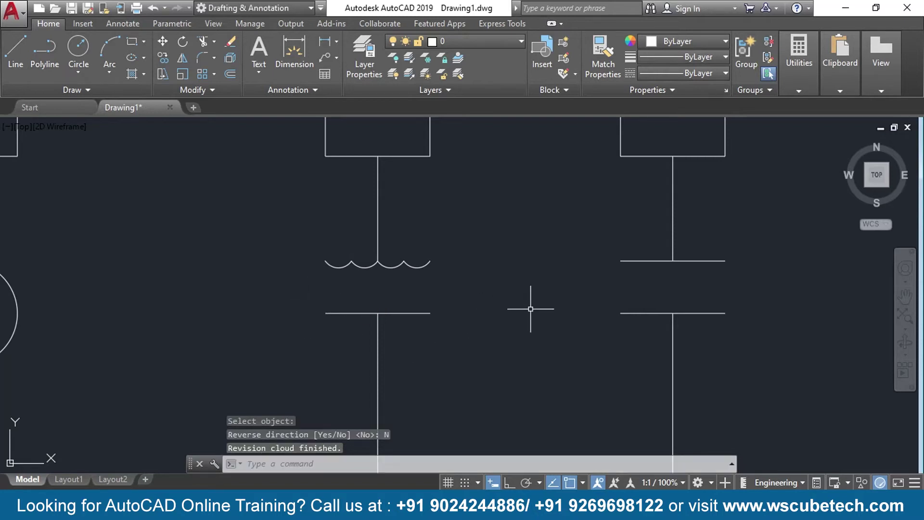
Convert the upper horizontal line of the second transformer into a revision cloud, keeping the arc direction unreversed
middle_drag(599, 272, 461, 268)
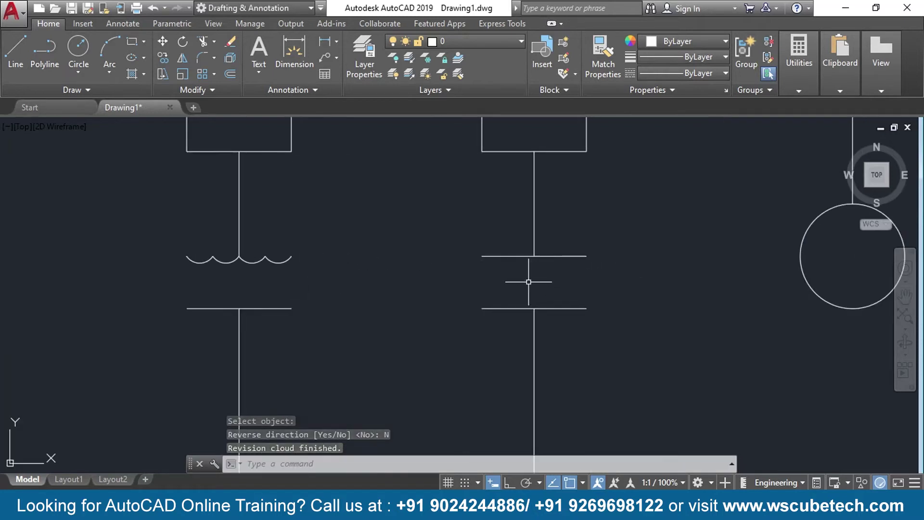
text(rev)
key(Down)
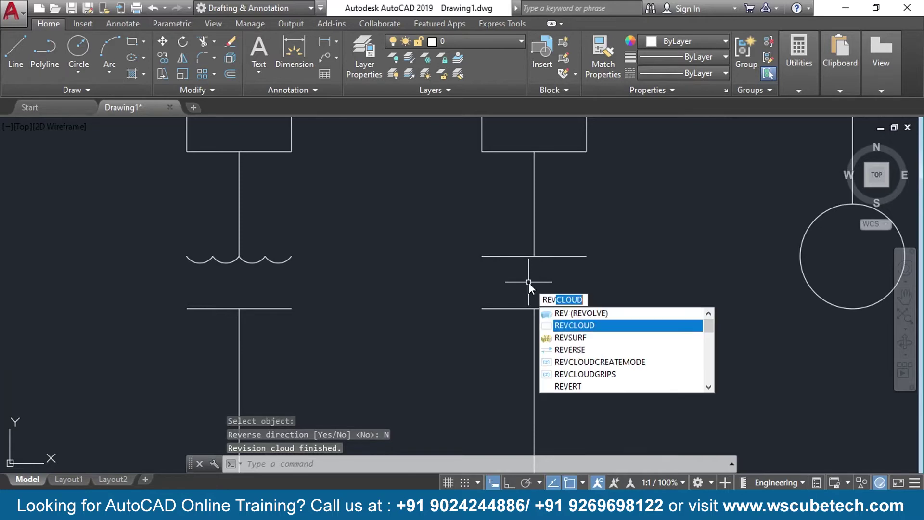
key(Return)
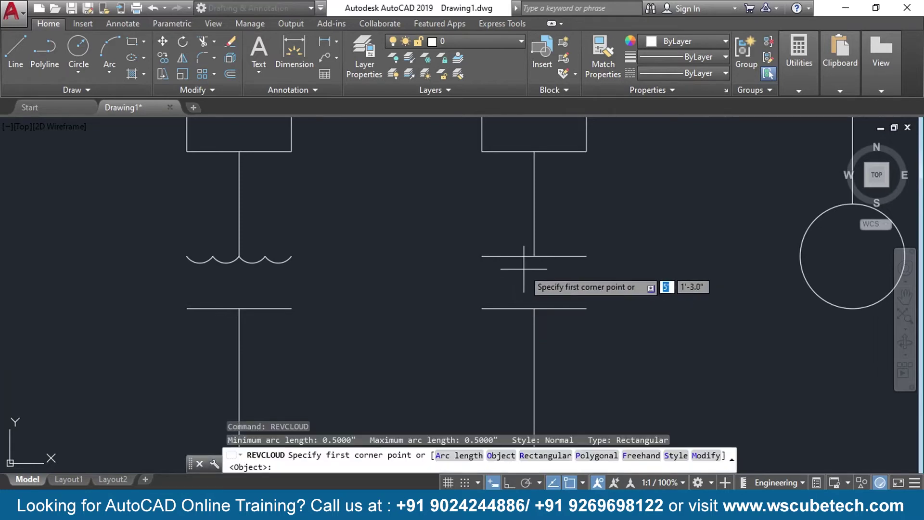
text(o)
key(Return)
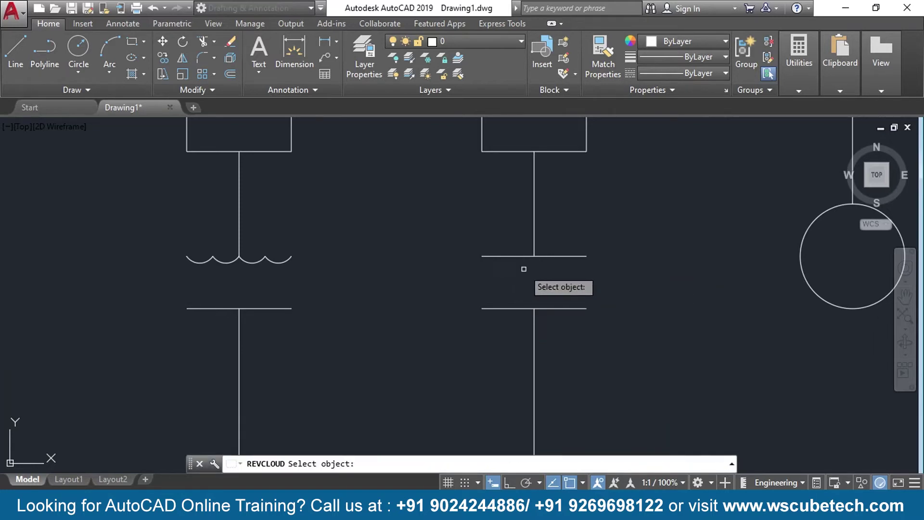
click(498, 256)
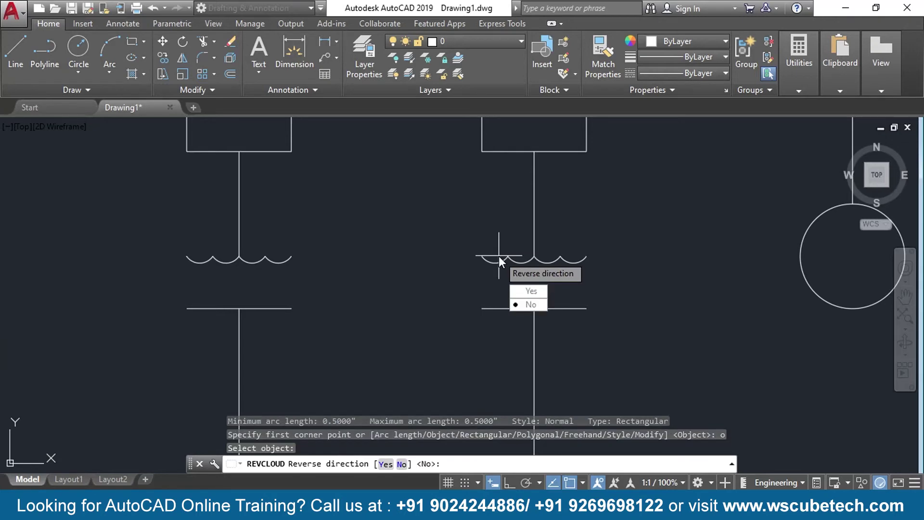
click(529, 304)
middle_drag(326, 307, 525, 317)
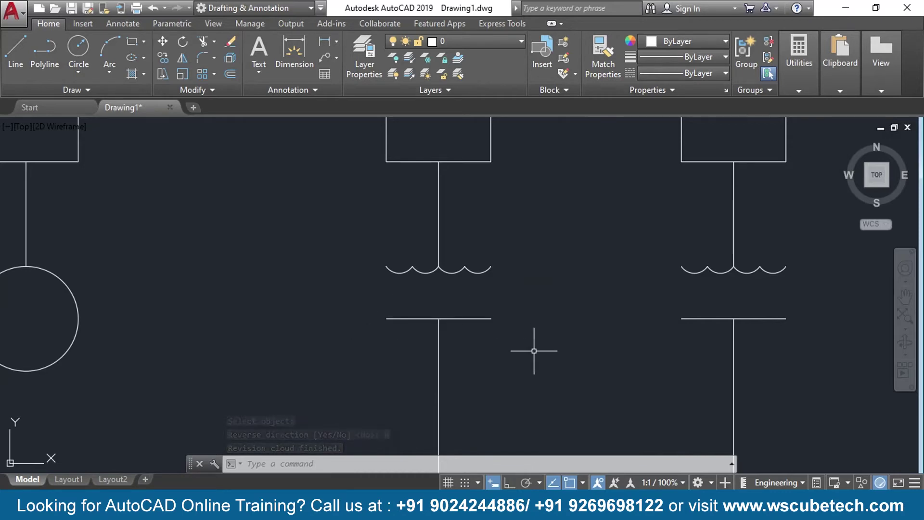
text(rev)
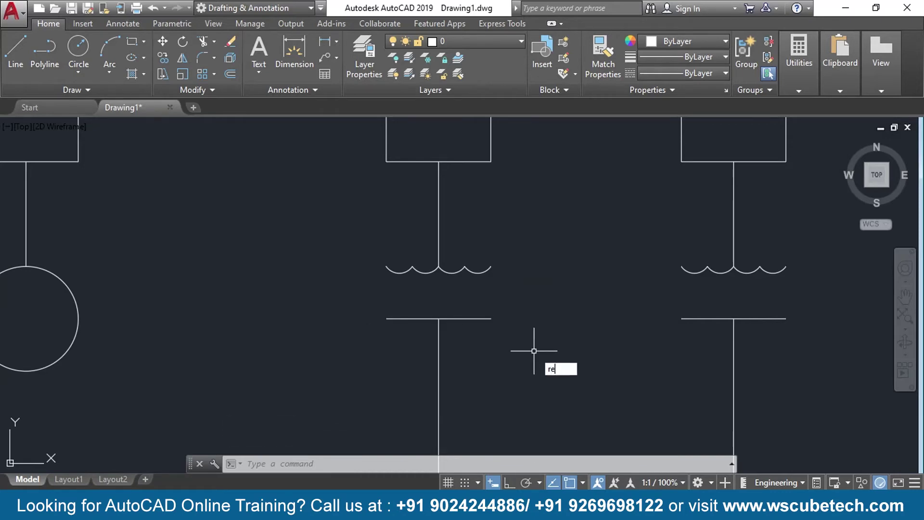
key(Return)
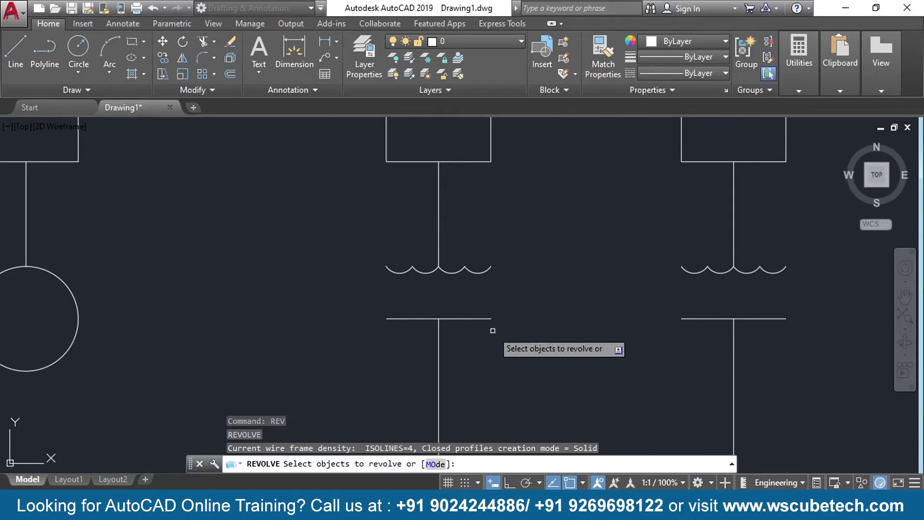
key(Escape)
Convert the lower horizontal line of the first transformer into a revision cloud with reversed direction, so its arcs bulge upward
text(rev)
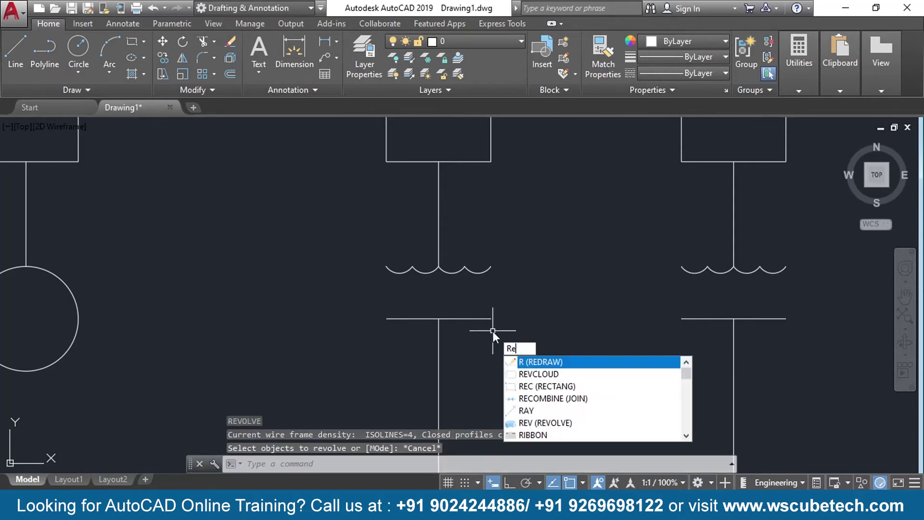
click(534, 374)
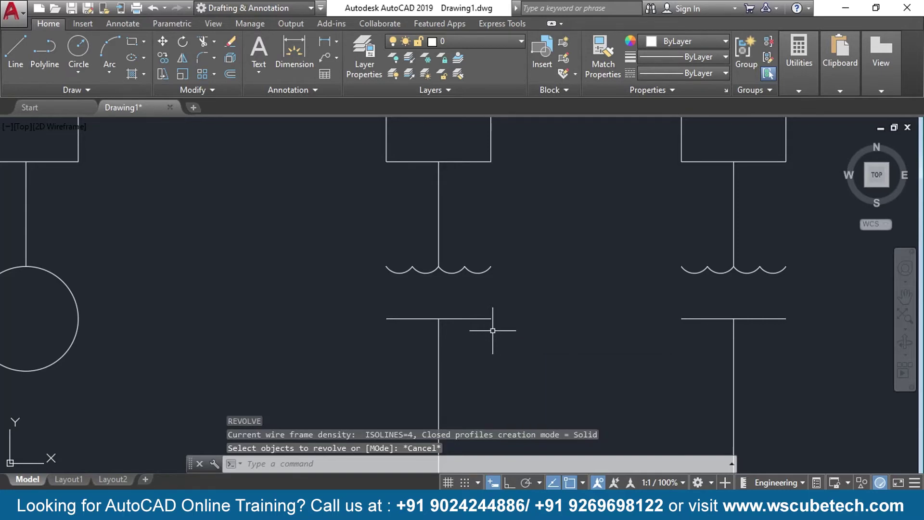
text(o)
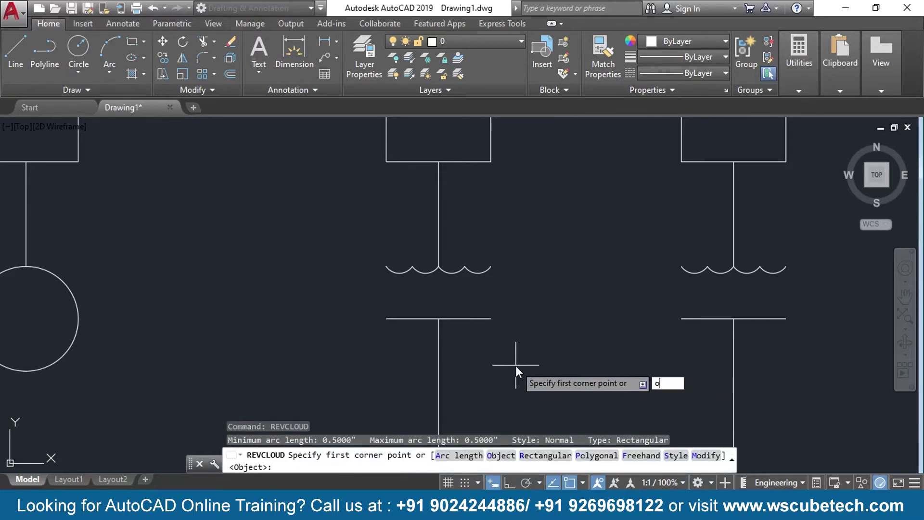
key(Return)
click(468, 318)
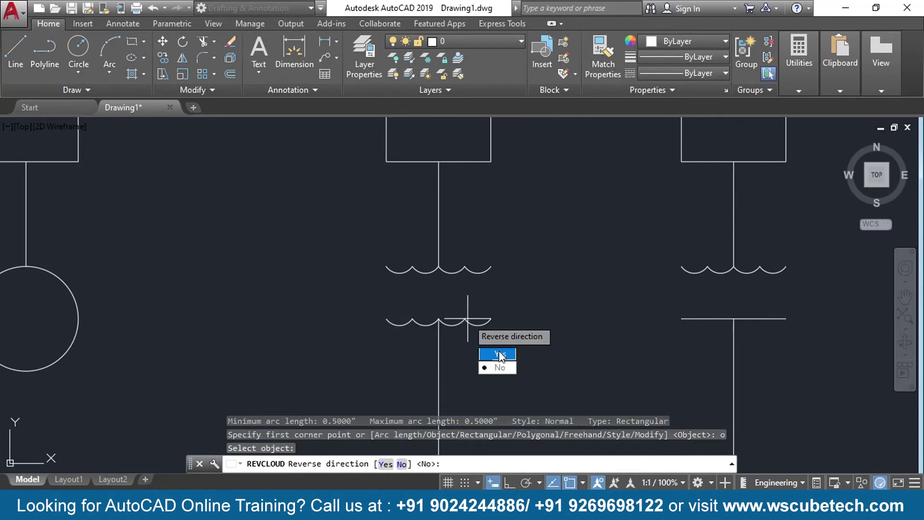
key(Return)
Convert the lower horizontal line of the second transformer into a revision cloud and reverse its arc direction
middle_drag(619, 326, 373, 324)
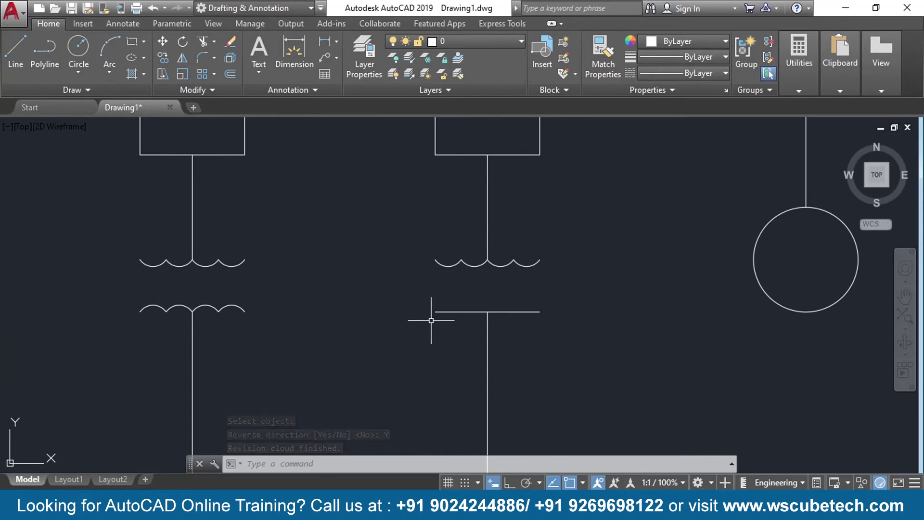
text(REVc)
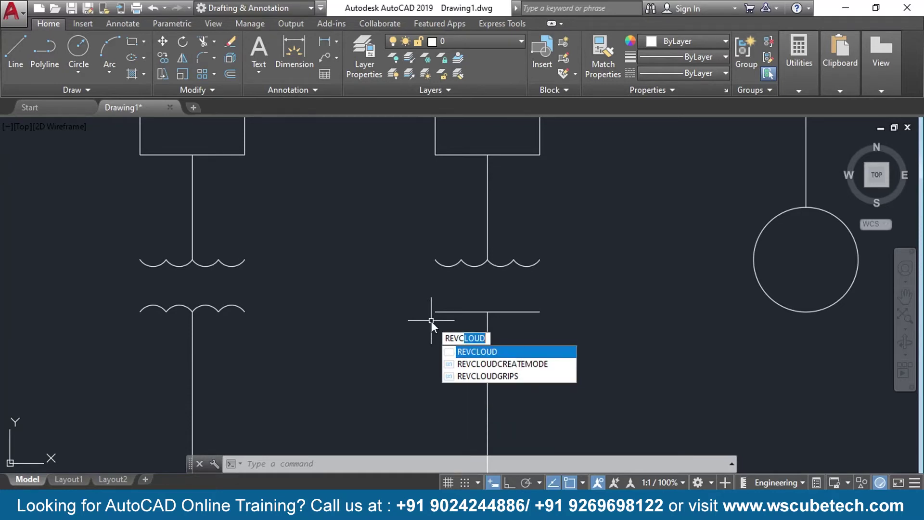
key(Return)
text(o)
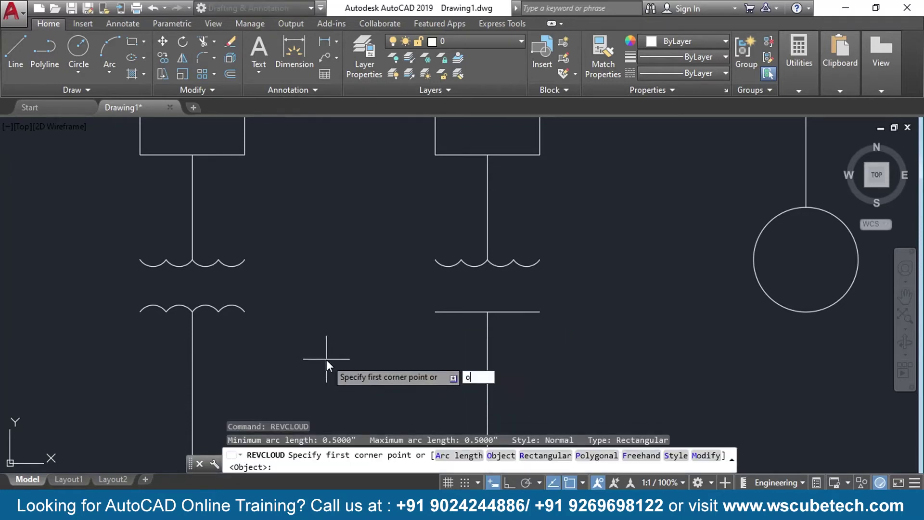
key(Return)
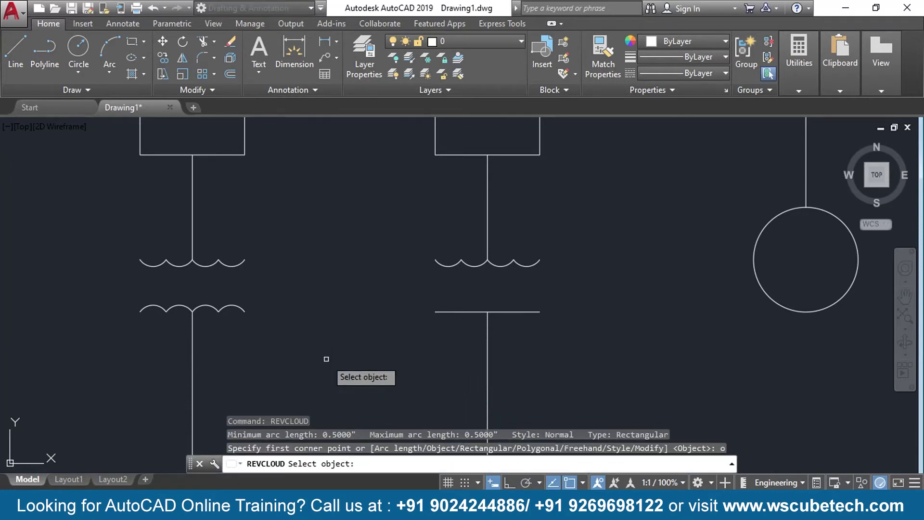
click(459, 310)
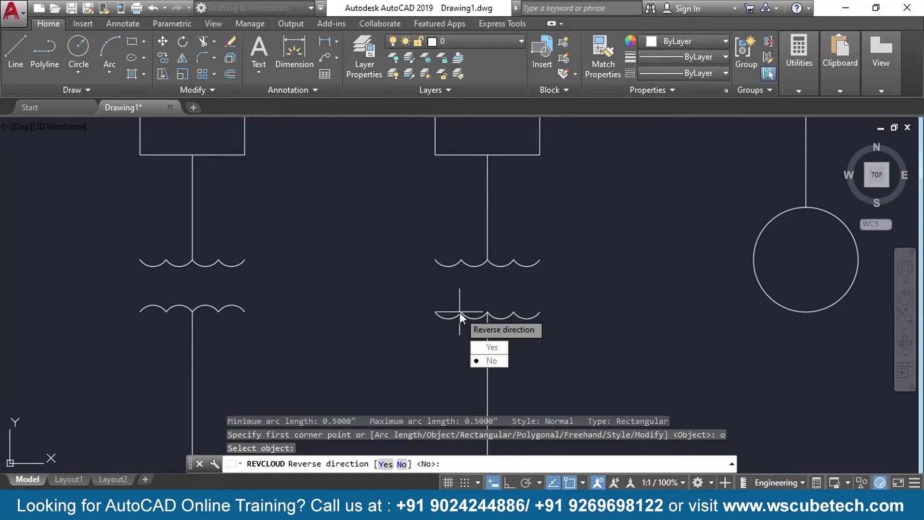
click(490, 347)
Compare the redrawn diagram with the reference image, checking the symbols between the transformers and the lower 480 V bus
scroll(341, 340, down, 8)
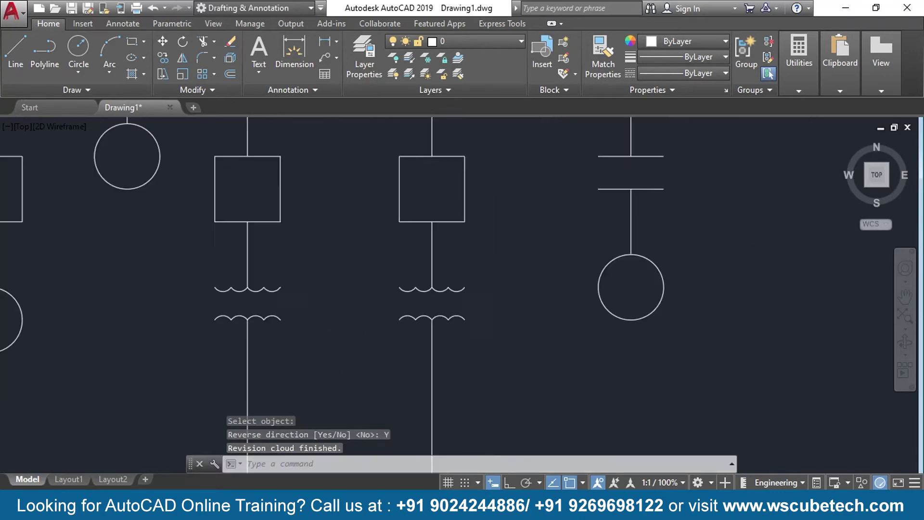
middle_drag(285, 341, 378, 308)
scroll(328, 307, up, 5)
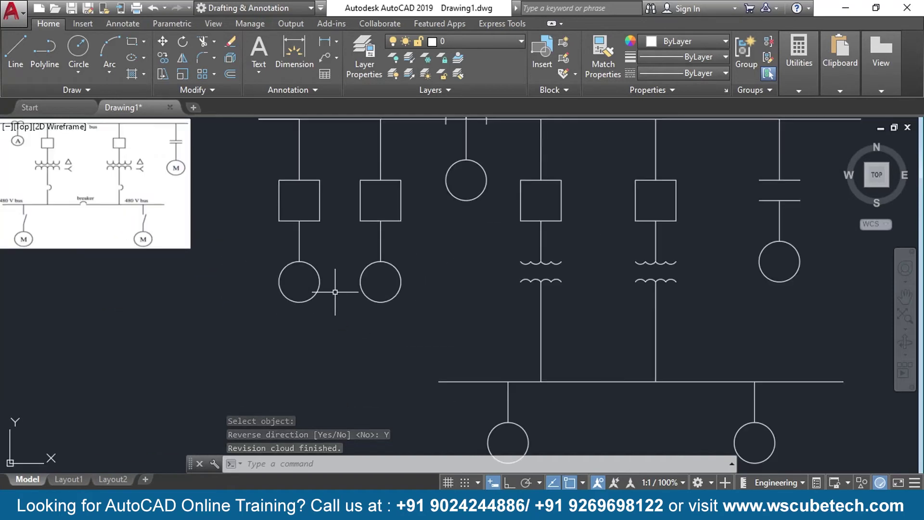
middle_drag(154, 289, 299, 330)
scroll(242, 289, up, 2)
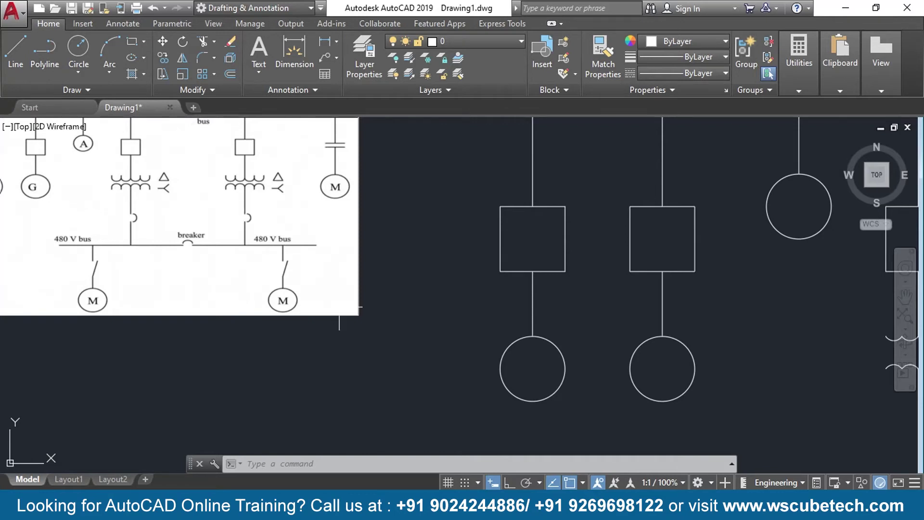
scroll(371, 351, down, 2)
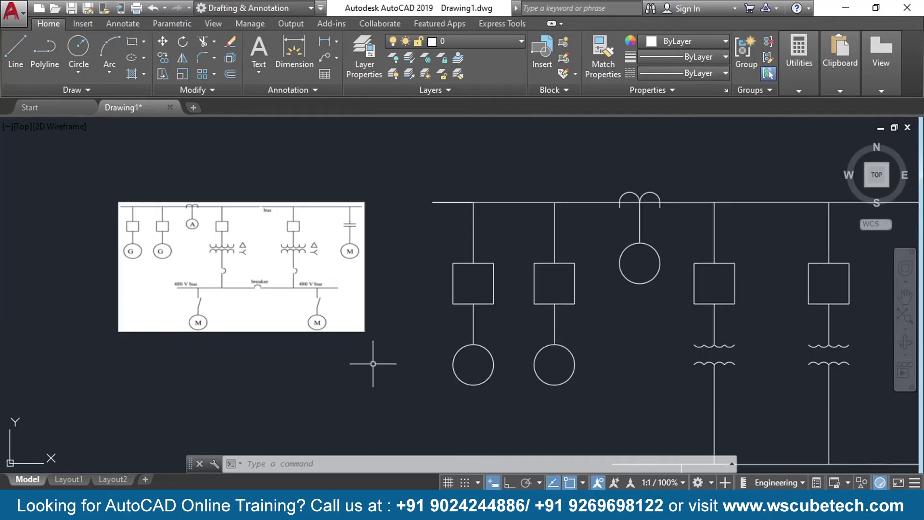
Draw a small circle centred on the vertical line between the first transformer and the lower bus
scroll(373, 364, up, 2)
middle_drag(257, 353, 110, 289)
mouse_move(702, 391)
middle_down()
mouse_move(513, 286)
mouse_move(404, 277)
mouse_move(407, 261)
mouse_move(358, 279)
middle_up()
scroll(427, 262, up, 1)
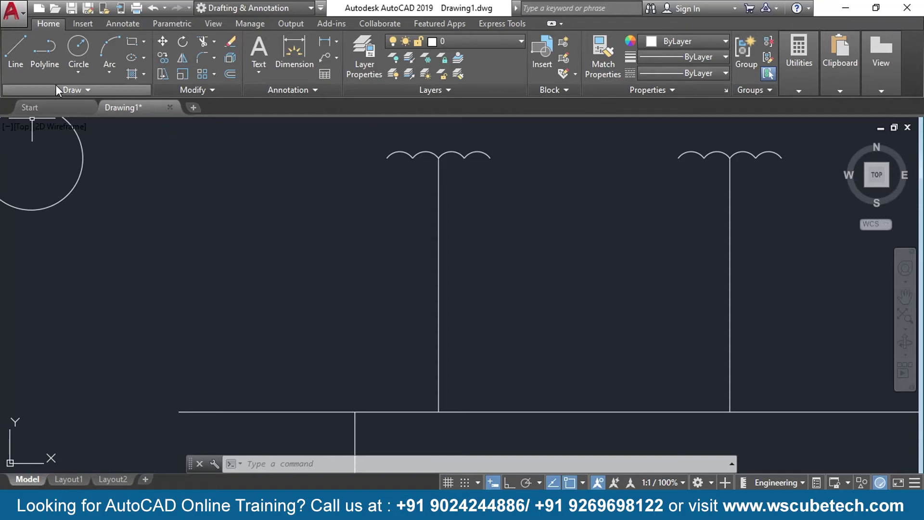
click(73, 50)
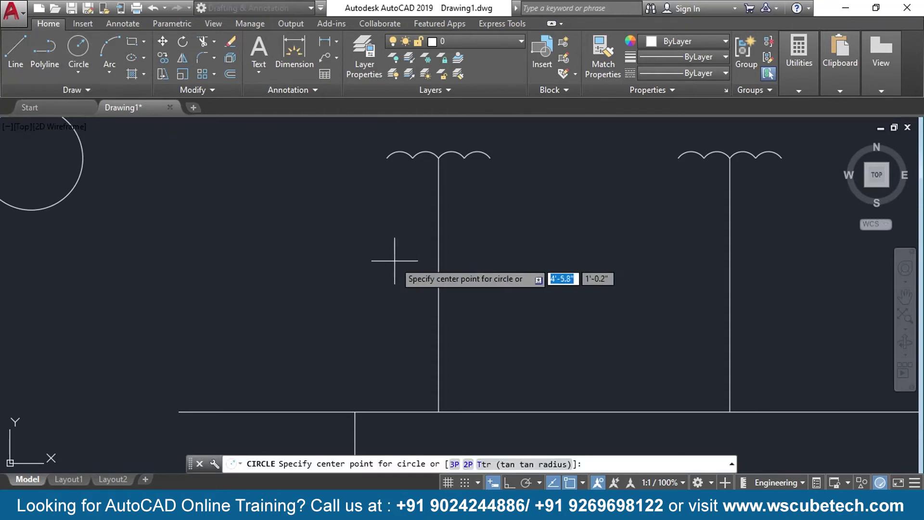
click(437, 295)
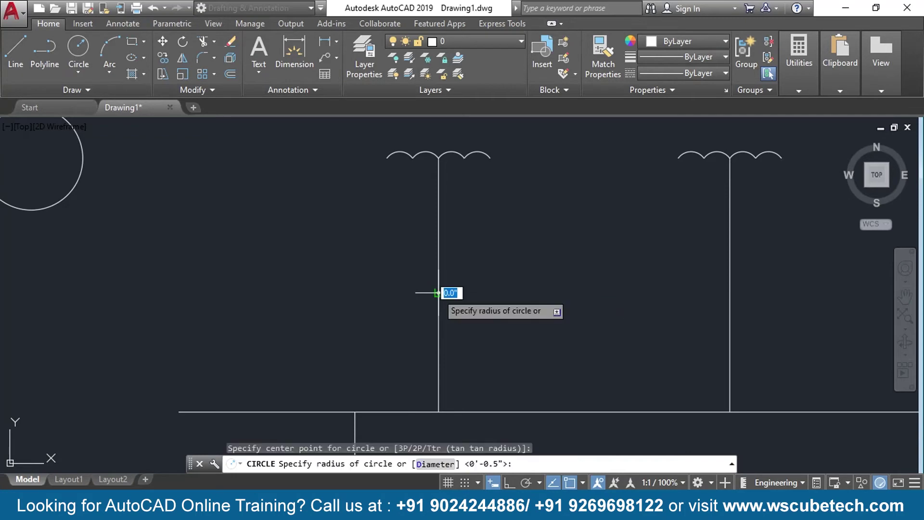
click(463, 292)
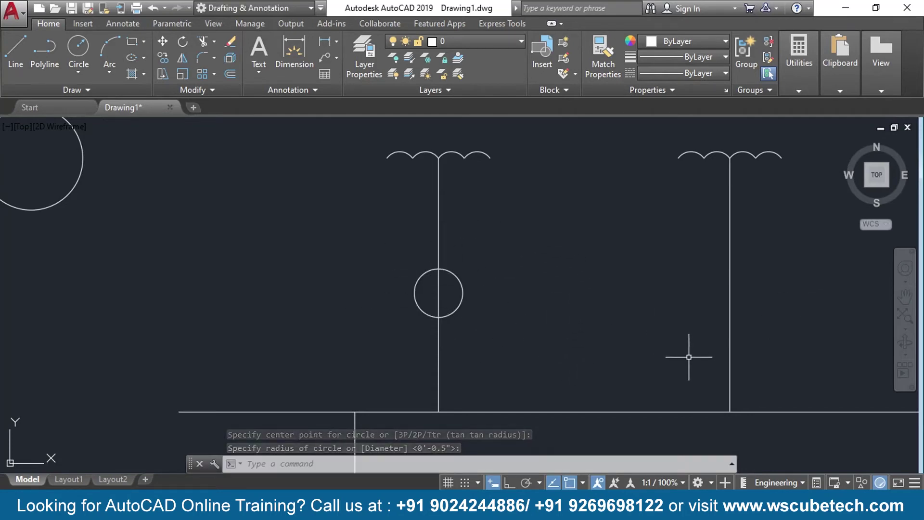
Turn on Ortho mode and copy the circle horizontally onto the second transformer's vertical line, using its centre as base point
key(F8)
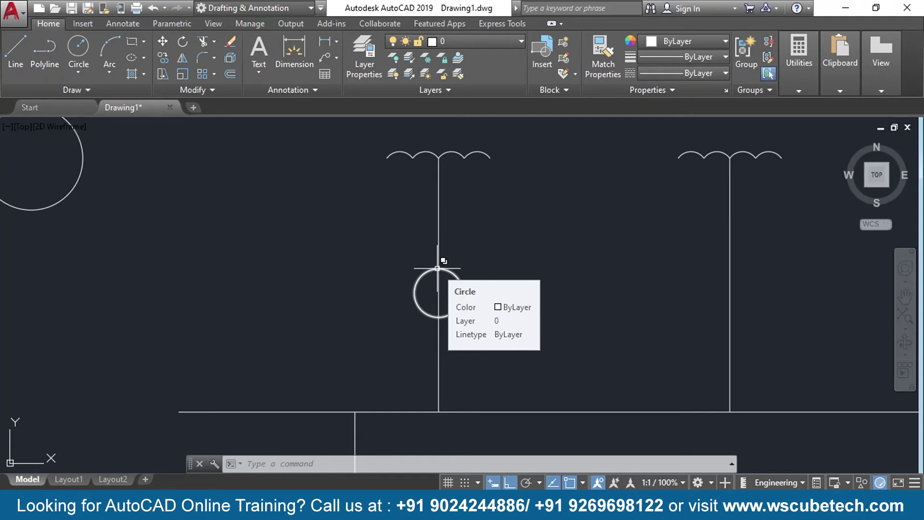
text(co)
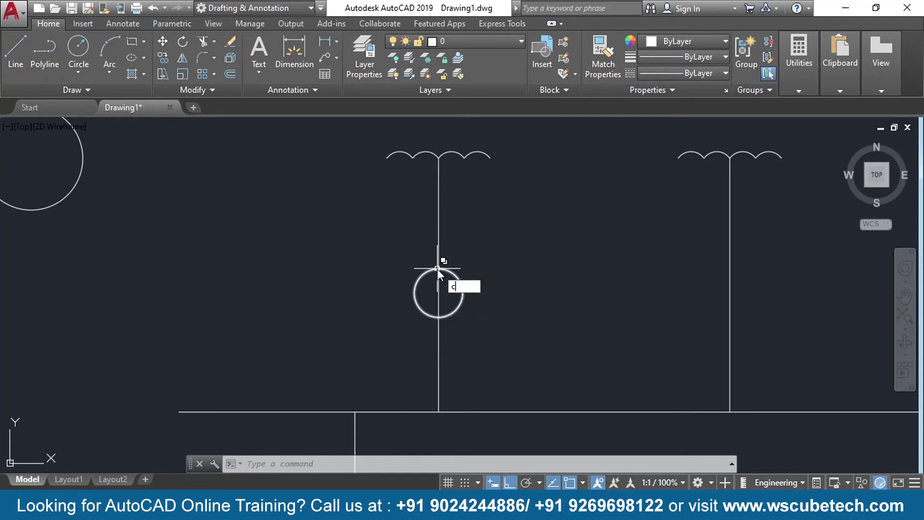
key(Return)
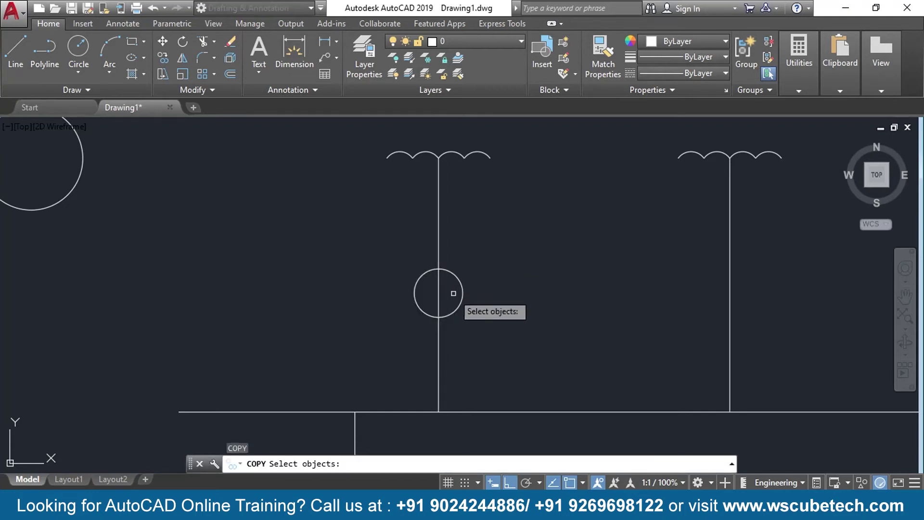
click(461, 294)
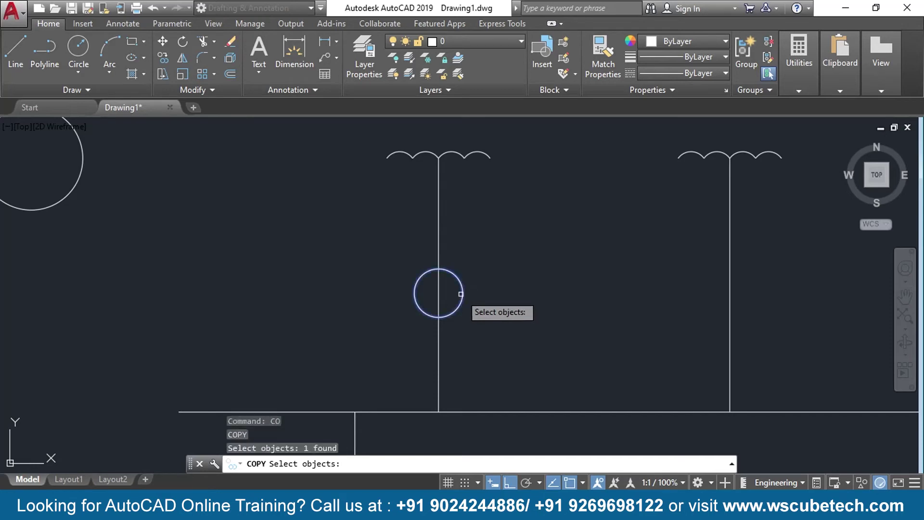
key(Return)
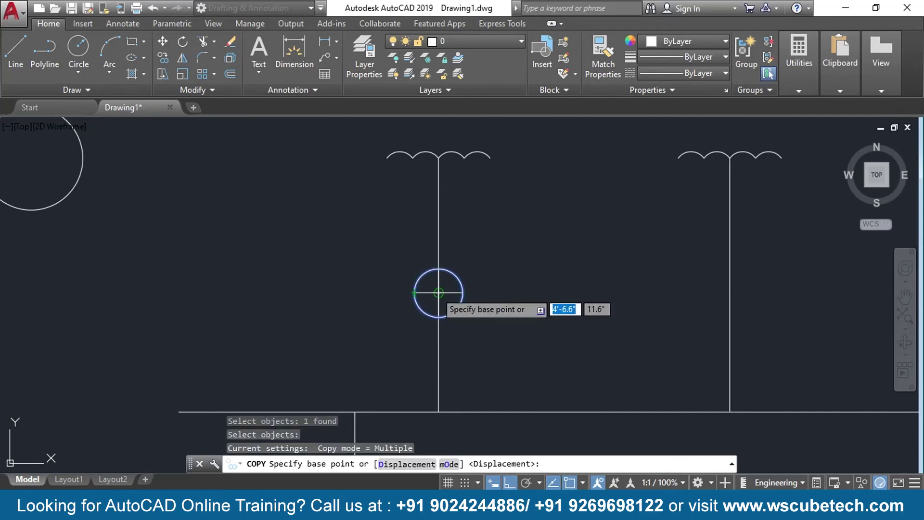
click(438, 292)
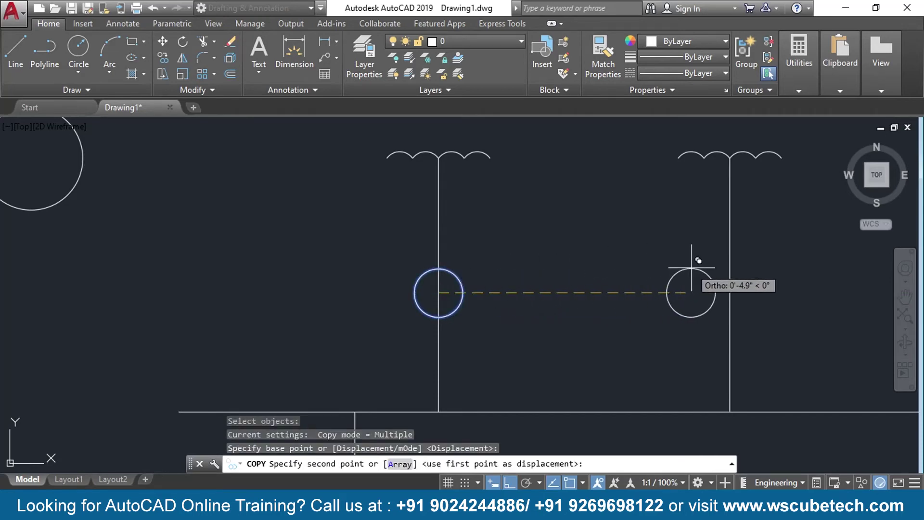
click(737, 285)
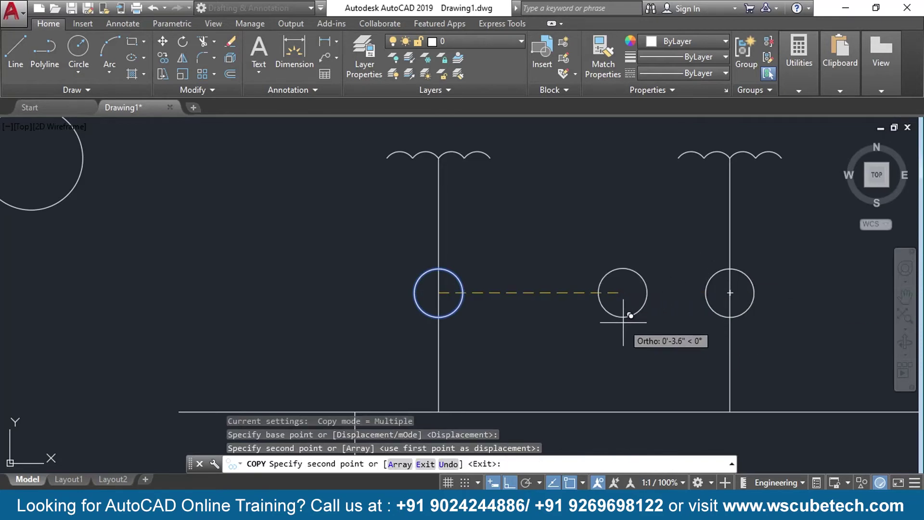
key(Escape)
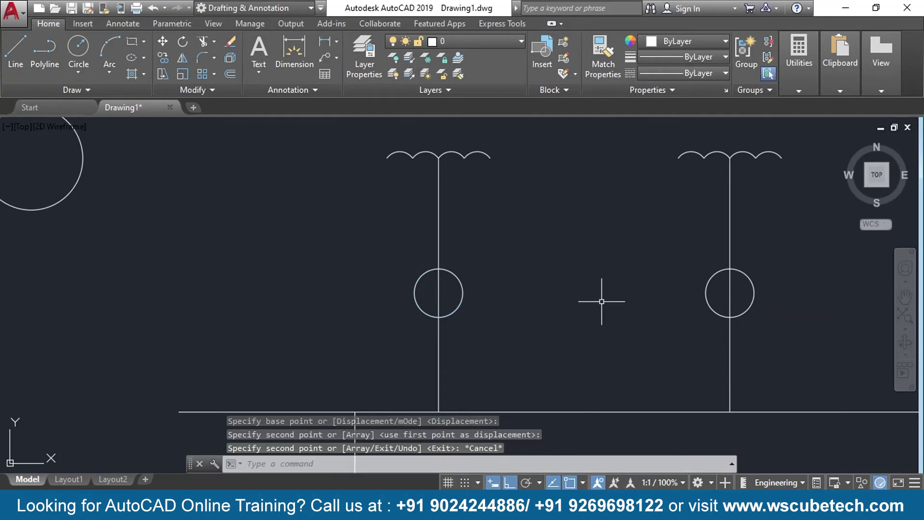
Copy the circle from the second transformer's line onto the lower bus, centred about midway between the two transformer lines
scroll(512, 287, down, 2)
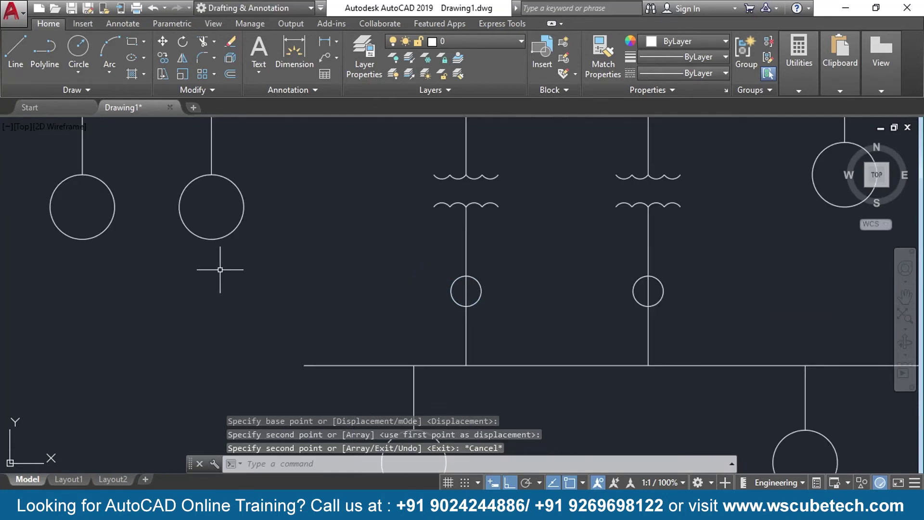
middle_drag(219, 270, 352, 304)
middle_drag(128, 241, 357, 309)
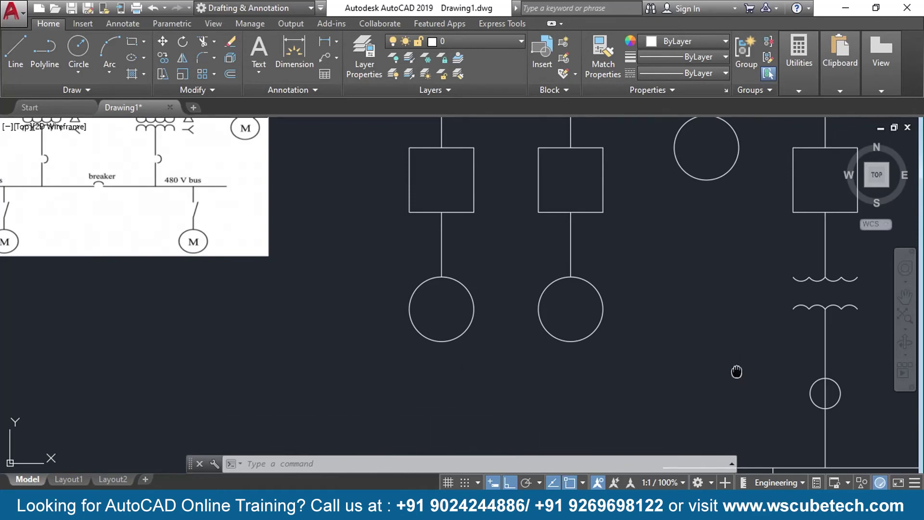
middle_drag(736, 371, 107, 219)
middle_drag(97, 271, 412, 313)
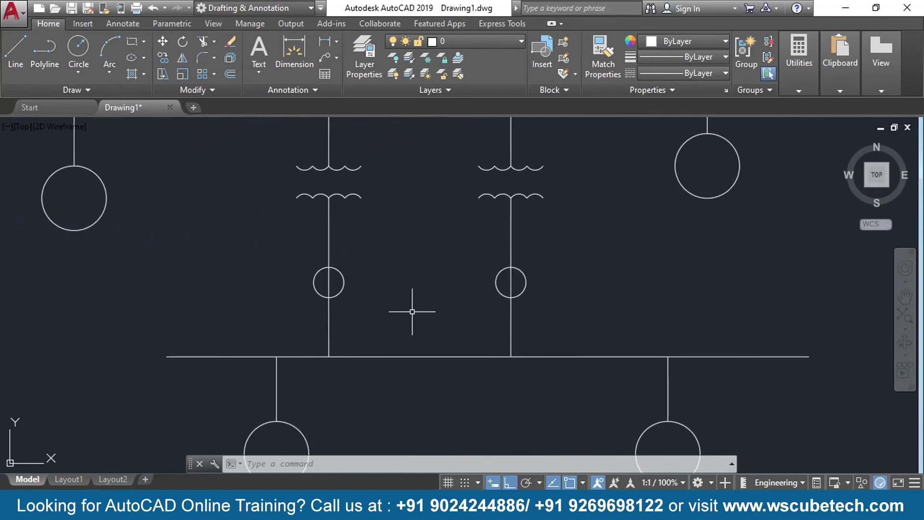
scroll(405, 308, up, 2)
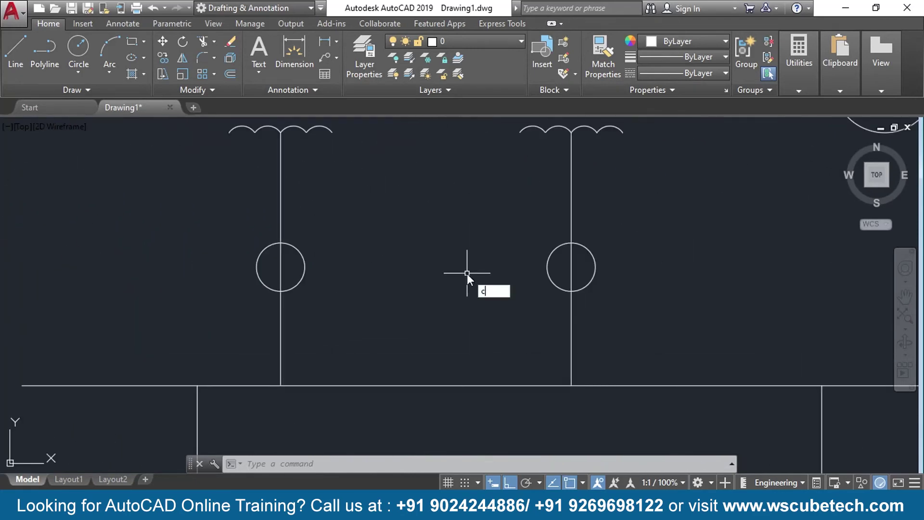
text(o)
key(Return)
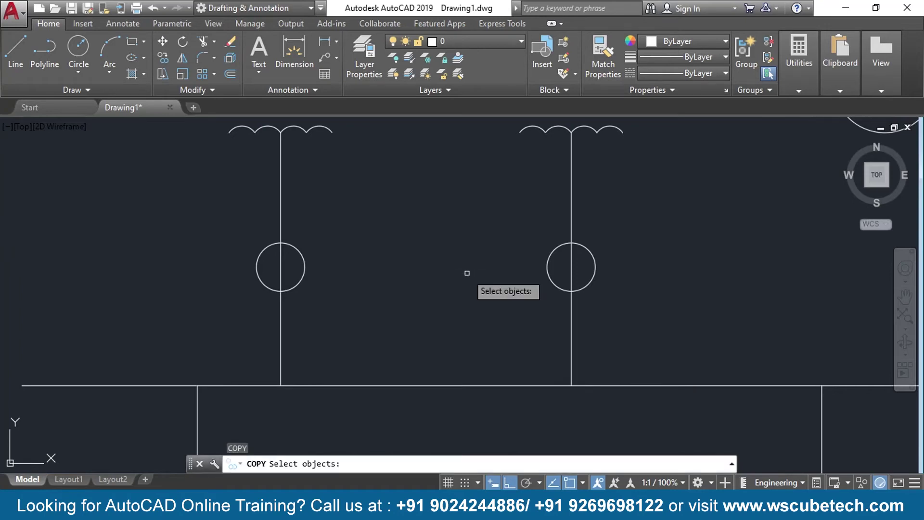
click(550, 256)
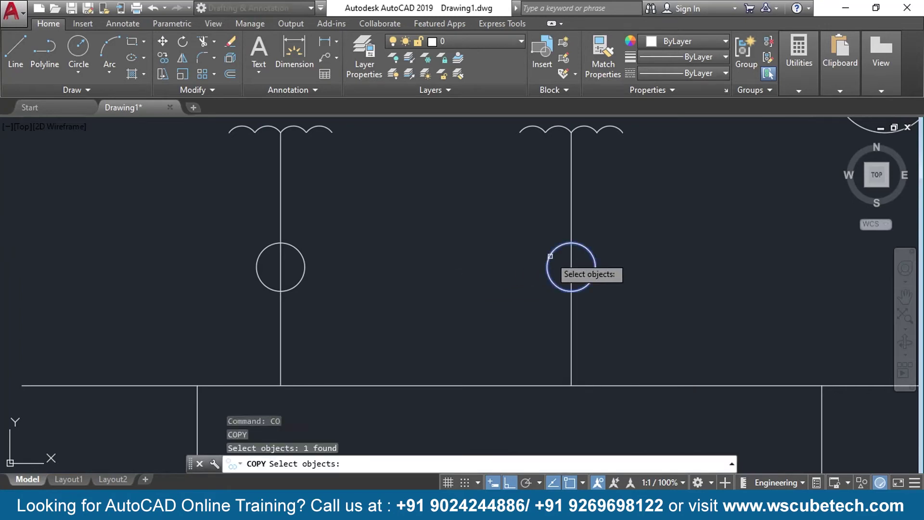
key(Return)
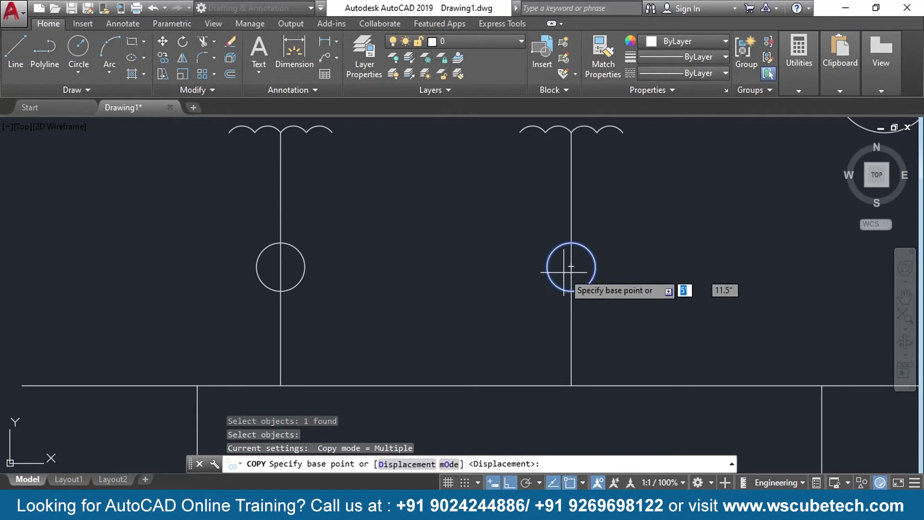
click(571, 266)
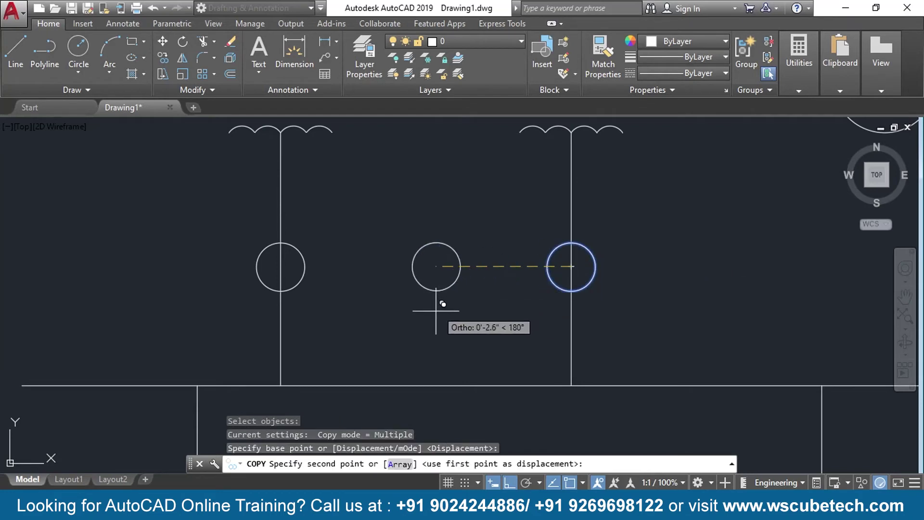
click(430, 385)
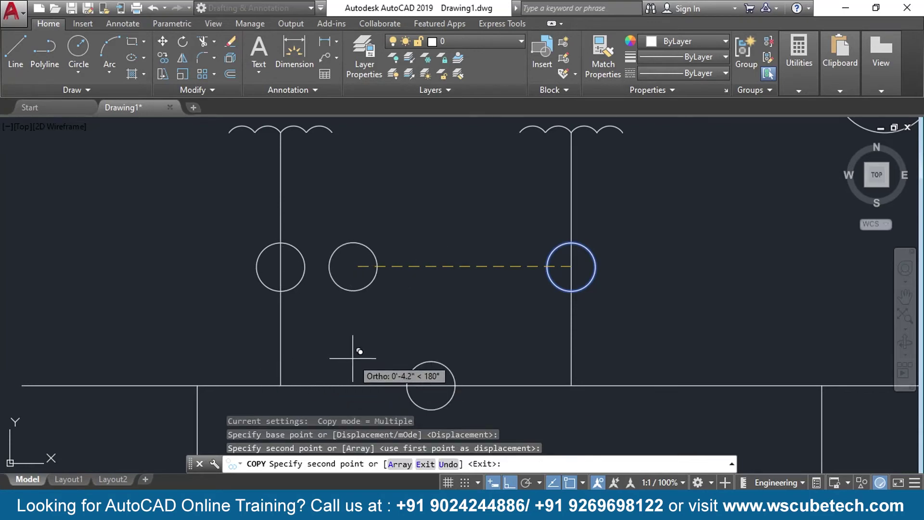
key(Return)
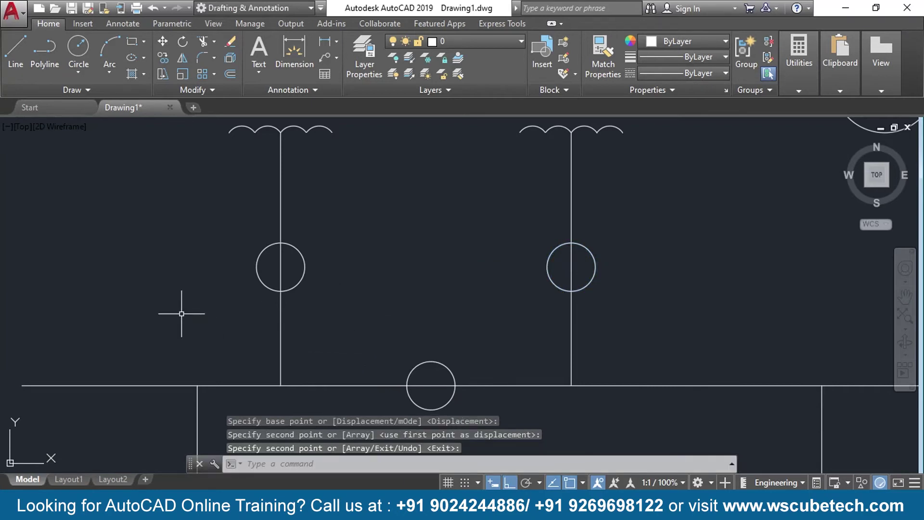
Examine the breaker symbols on the transformer lines and the 480 V bus in the reference image
scroll(227, 319, up, 1)
scroll(149, 290, up, 1)
scroll(78, 262, up, 2)
scroll(373, 303, up, 2)
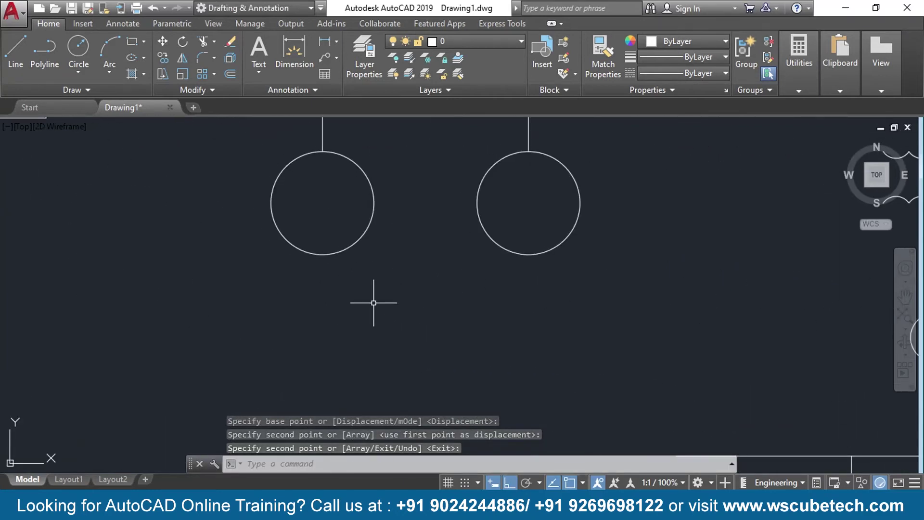
middle_drag(28, 248, 355, 296)
middle_drag(93, 223, 370, 427)
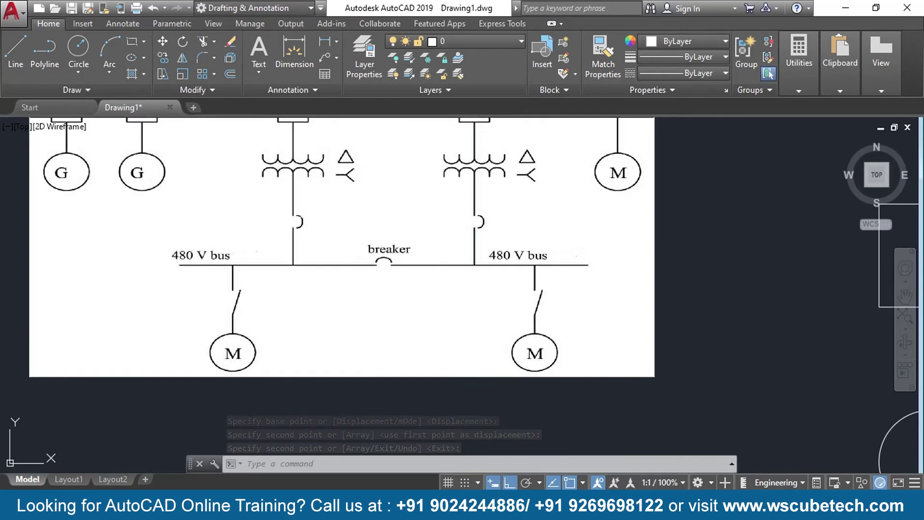
mouse_move(811, 358)
middle_down()
mouse_move(604, 349)
mouse_move(410, 292)
middle_up()
scroll(579, 328, up, 2)
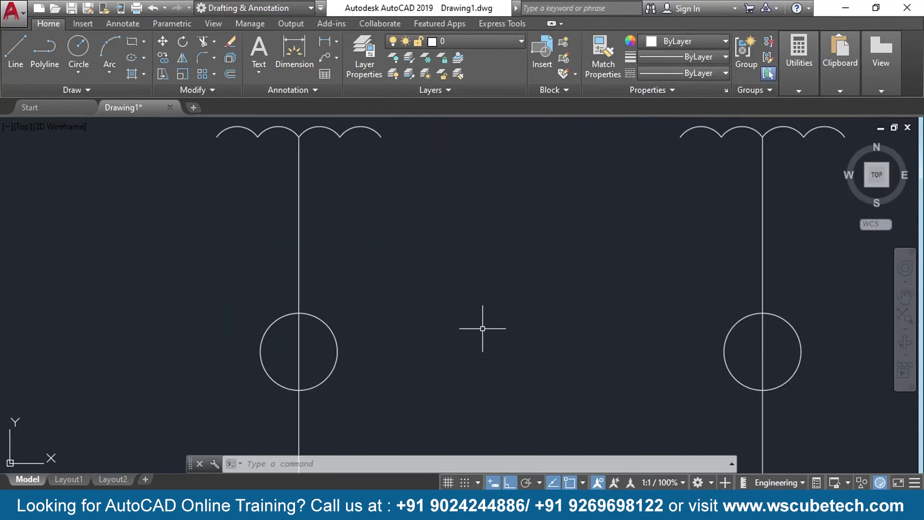
Trim the circles on both transformer lines to right-facing half arcs and remove the line segments inside them
middle_drag(484, 323, 588, 301)
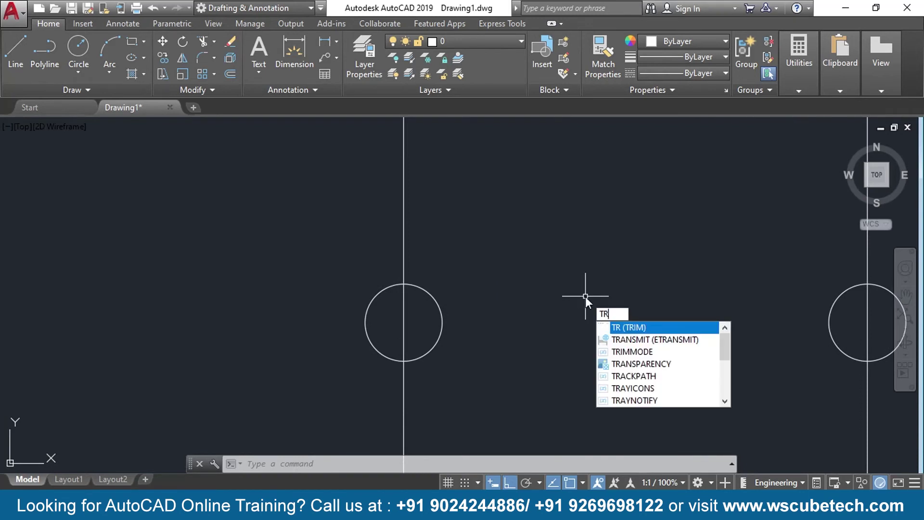
key(Return)
key(Return)
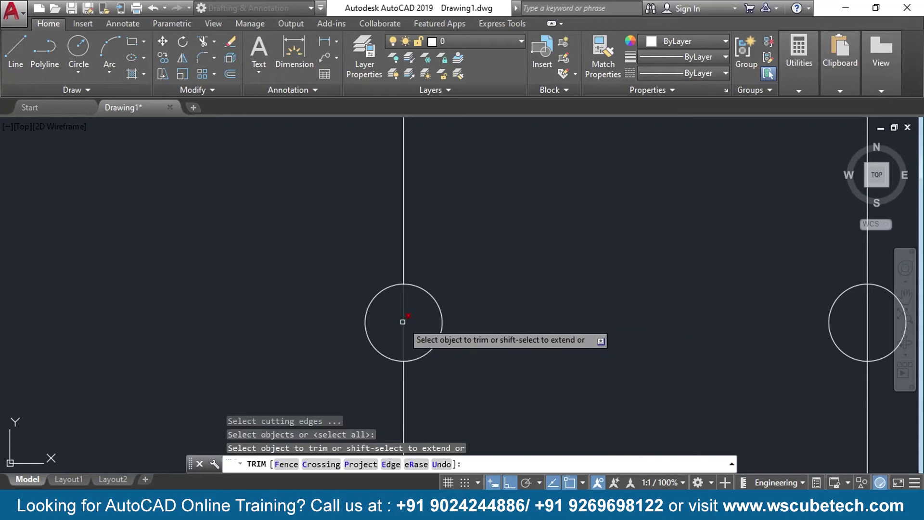
click(376, 299)
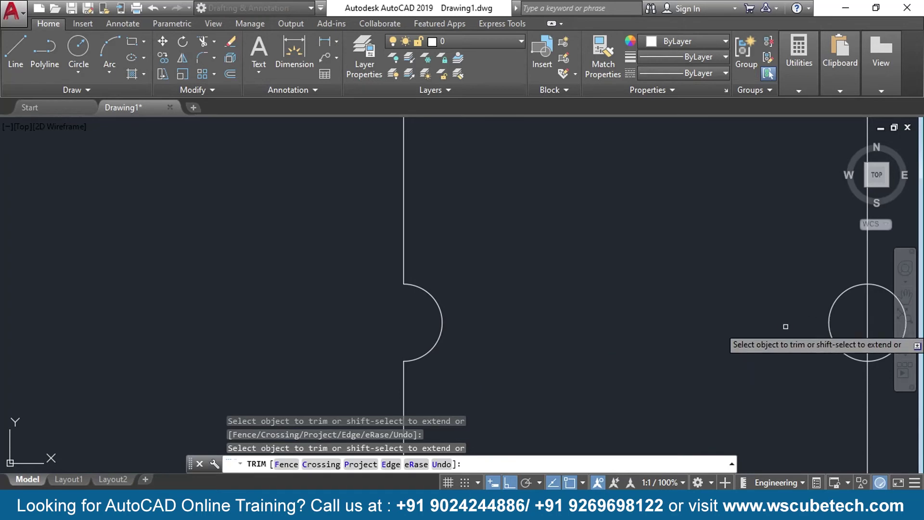
middle_drag(860, 309, 621, 308)
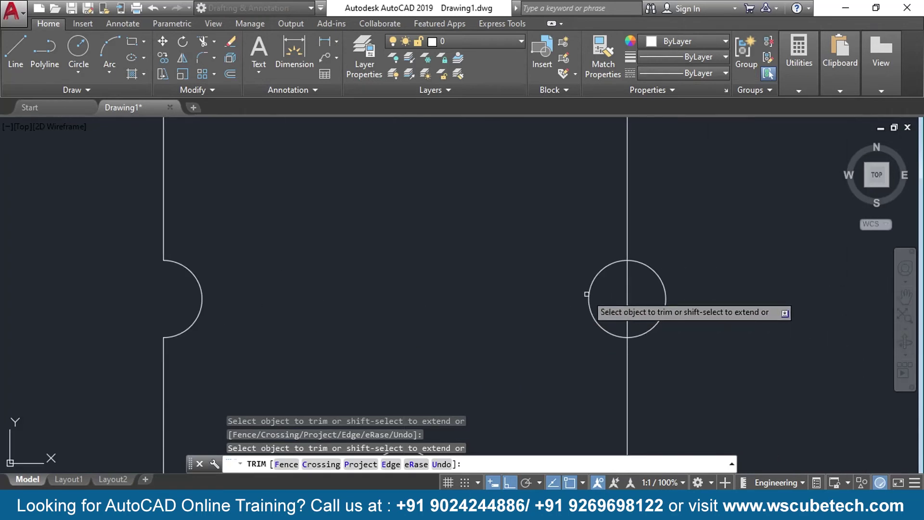
click(628, 302)
Trim away the lower half of the circle on the lower bus and the bus segment inside it
mouse_move(510, 345)
middle_down()
mouse_move(526, 293)
mouse_move(519, 131)
middle_up()
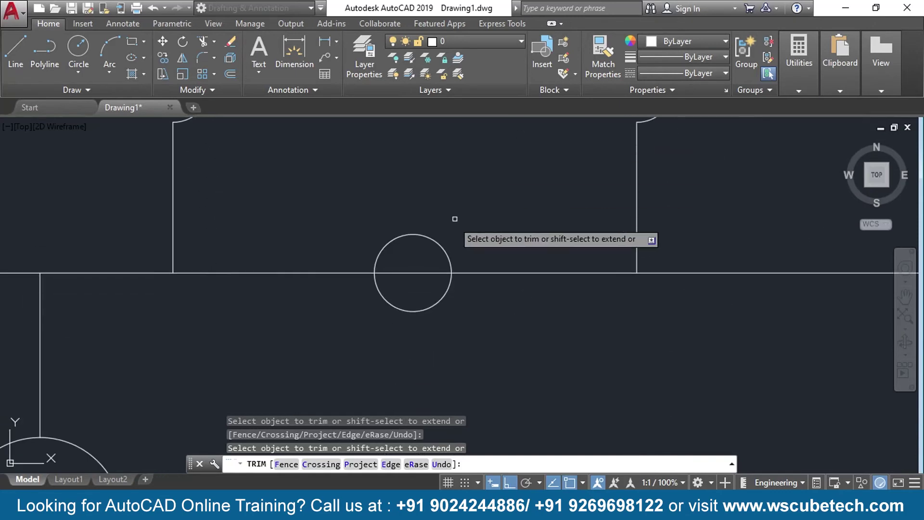
click(426, 308)
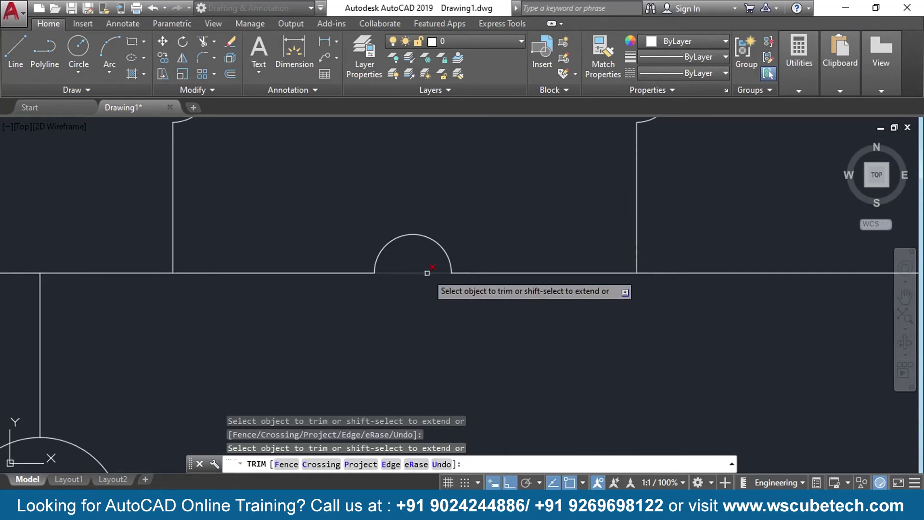
click(427, 273)
Compare the breaker arcs and their gaps on the transformer lines in the reference image with the drawn ones, and end the Trim command
middle_drag(293, 173, 405, 304)
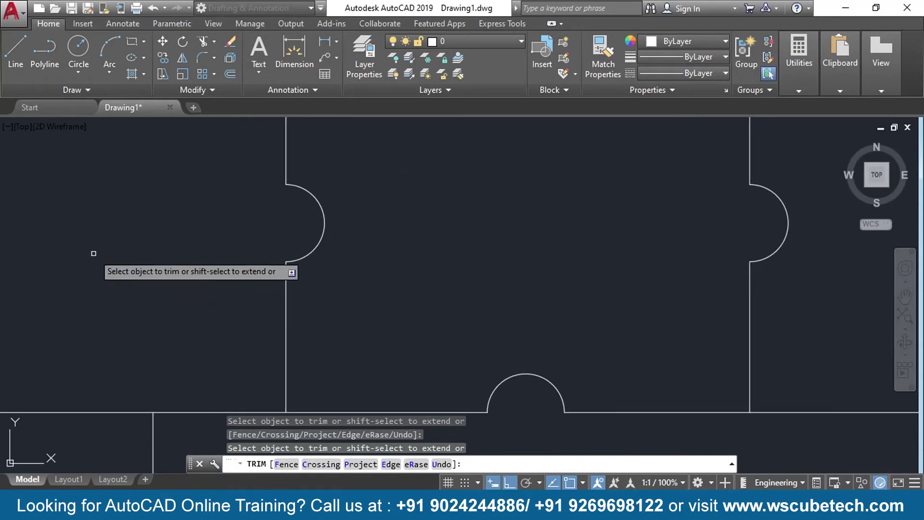
scroll(93, 252, down, 5)
middle_drag(138, 280, 550, 397)
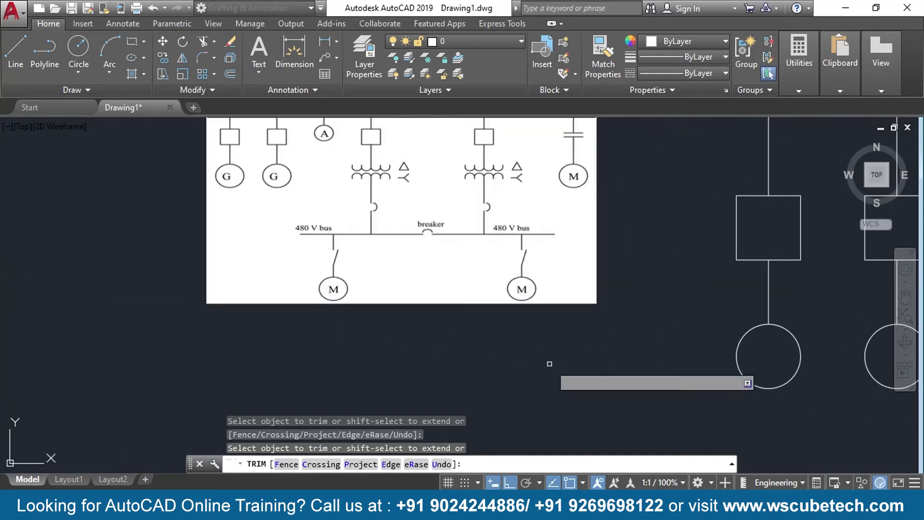
scroll(342, 217, up, 2)
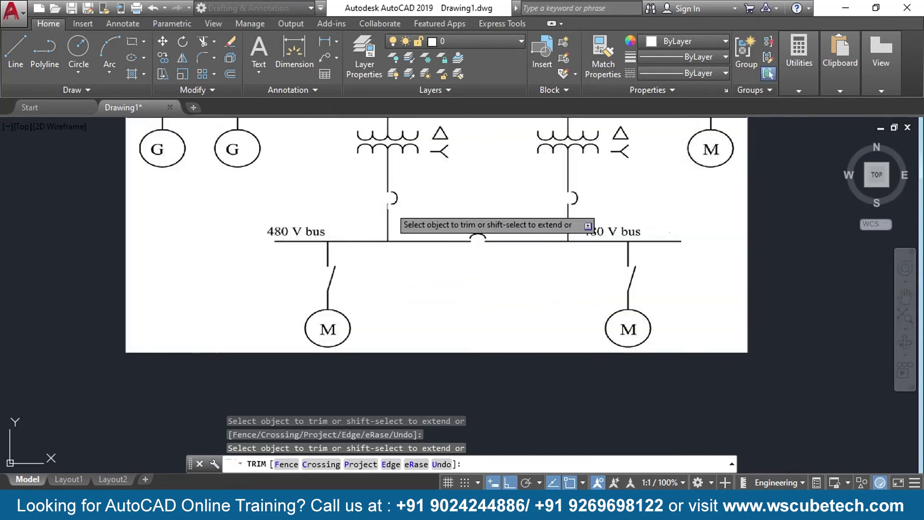
scroll(389, 204, up, 2)
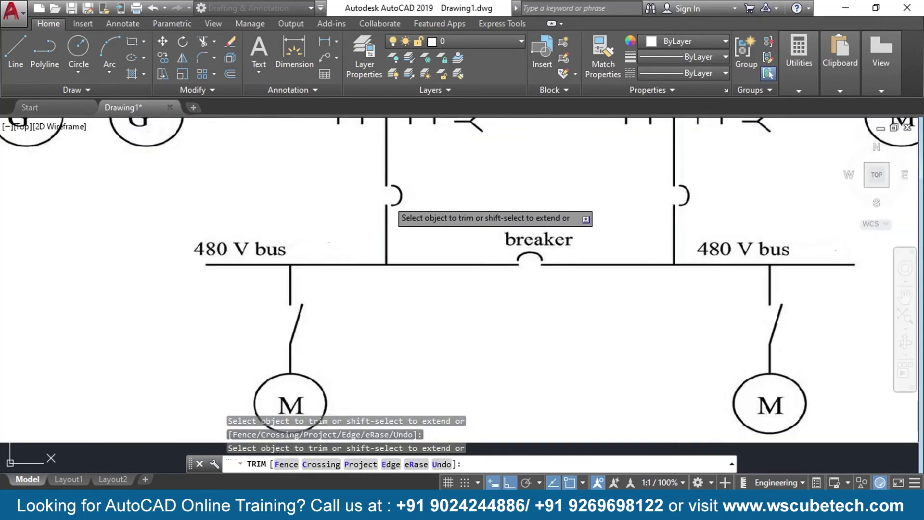
scroll(693, 362, down, 2)
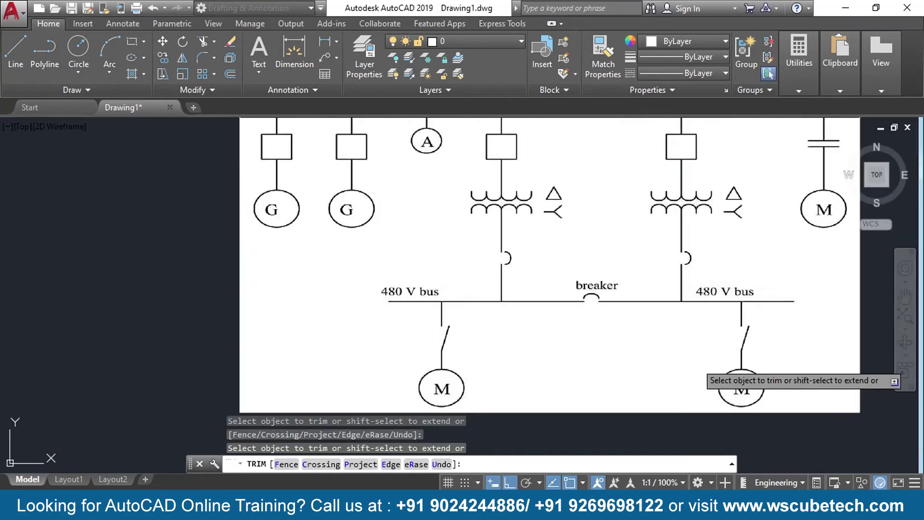
mouse_move(766, 375)
middle_down()
mouse_move(571, 336)
mouse_move(206, 289)
middle_up()
mouse_move(591, 308)
middle_down()
mouse_move(365, 273)
mouse_move(127, 263)
middle_up()
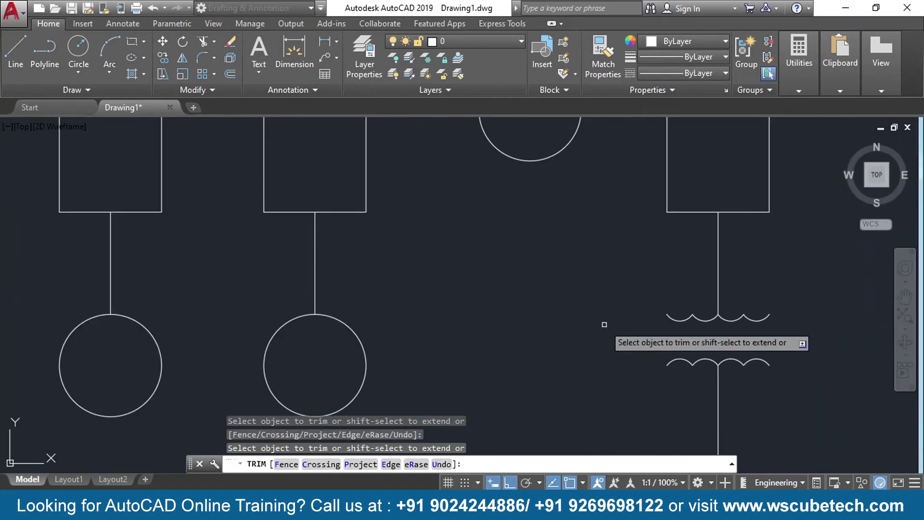
middle_drag(631, 336, 361, 295)
middle_drag(709, 384, 644, 354)
scroll(550, 395, up, 2)
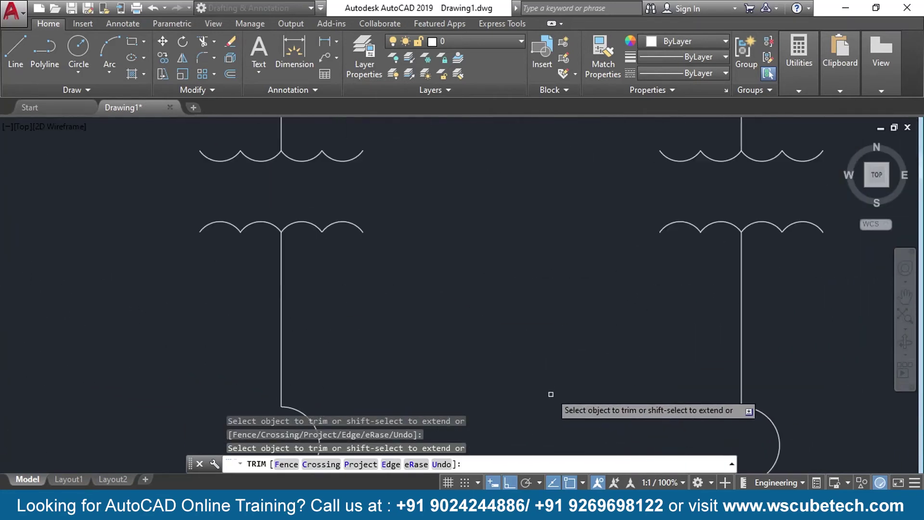
middle_drag(485, 389, 698, 248)
key(Escape)
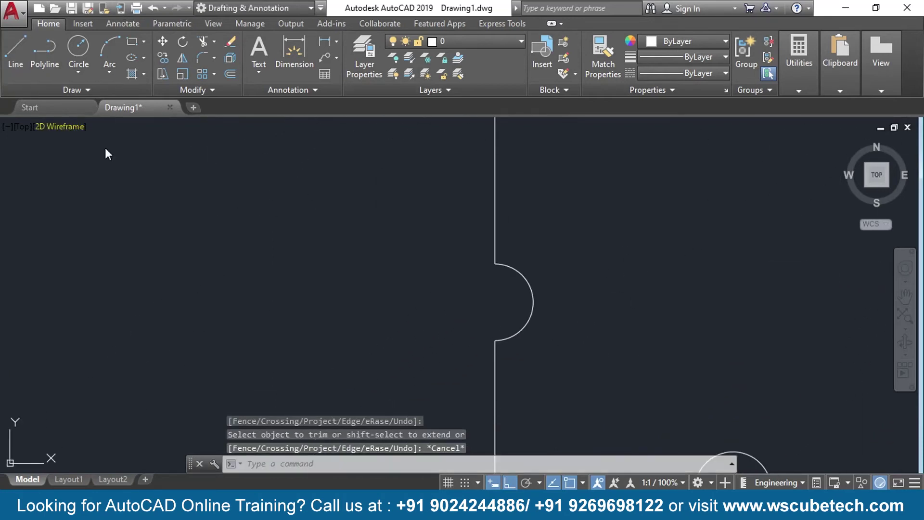
Draw a vertical line with Ortho on through the first transformer line's breaker arc, starting on the arc's upper end just right of the line
text(l)
key(space)
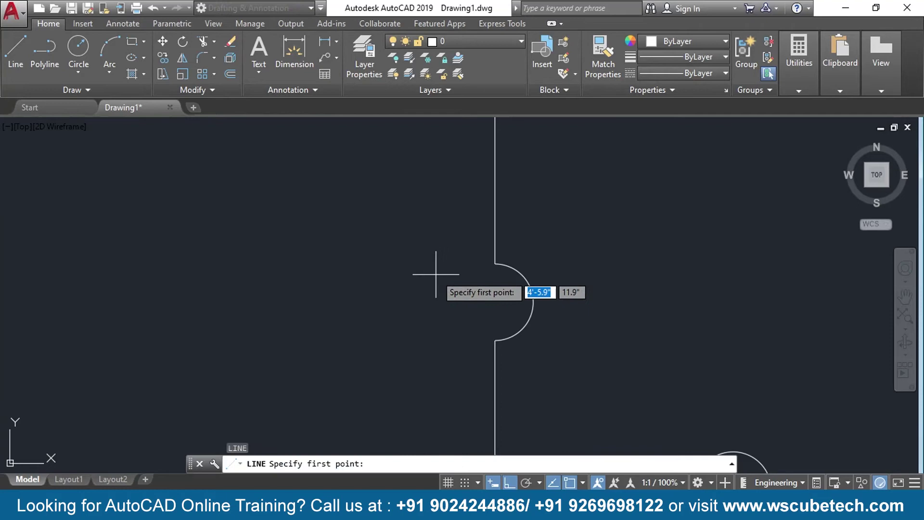
click(505, 265)
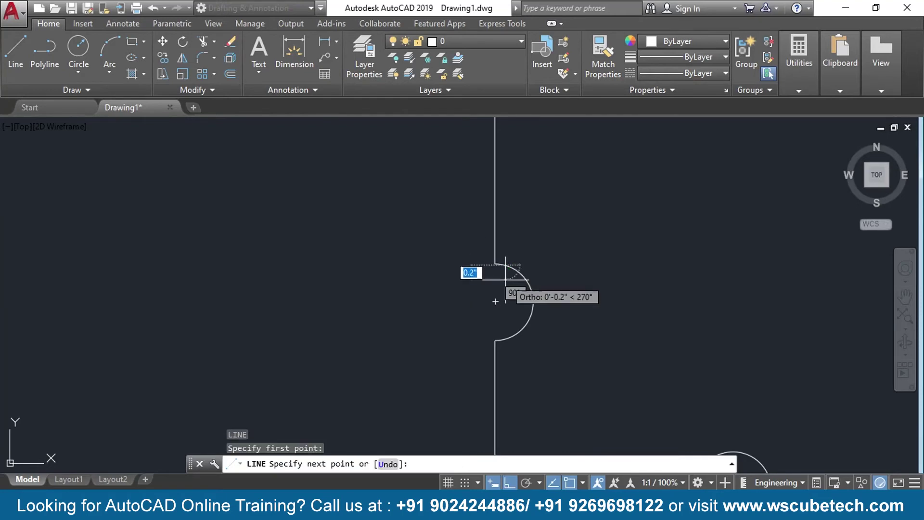
click(504, 340)
key(ctrl+z)
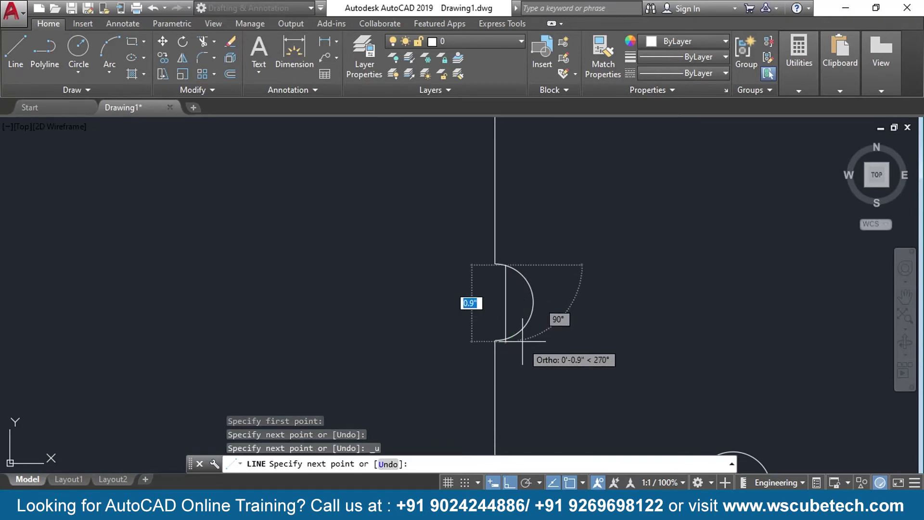
key(F8)
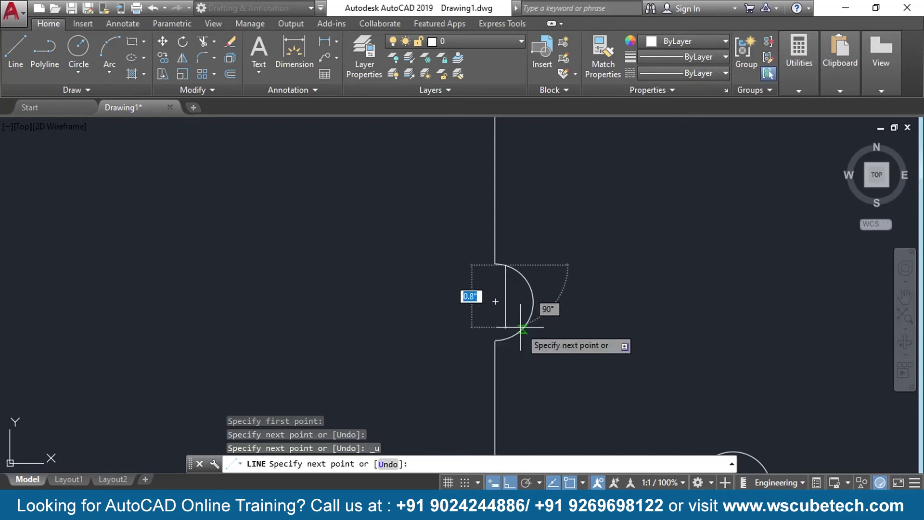
key(F8)
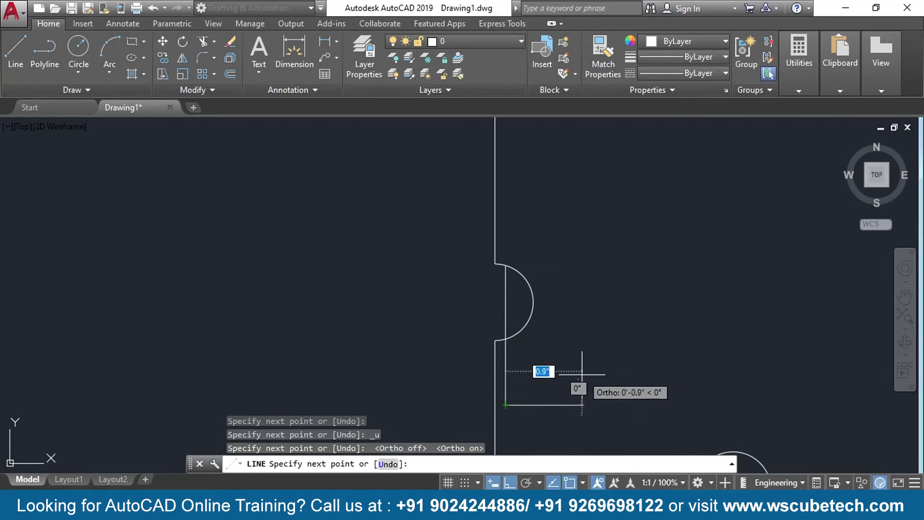
Copy the vertical helper line from the left breaker arc to the matching position across the right breaker arc
key(Return)
middle_drag(621, 367, 495, 311)
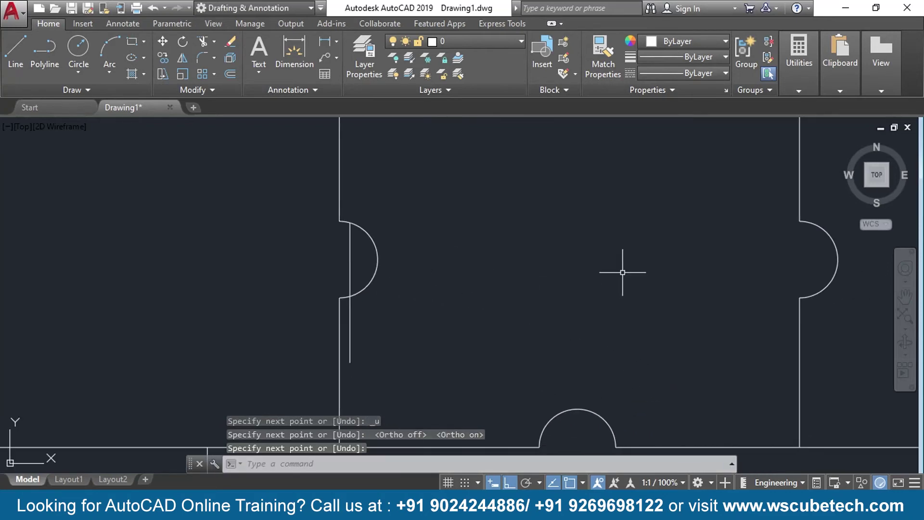
middle_drag(622, 272, 453, 271)
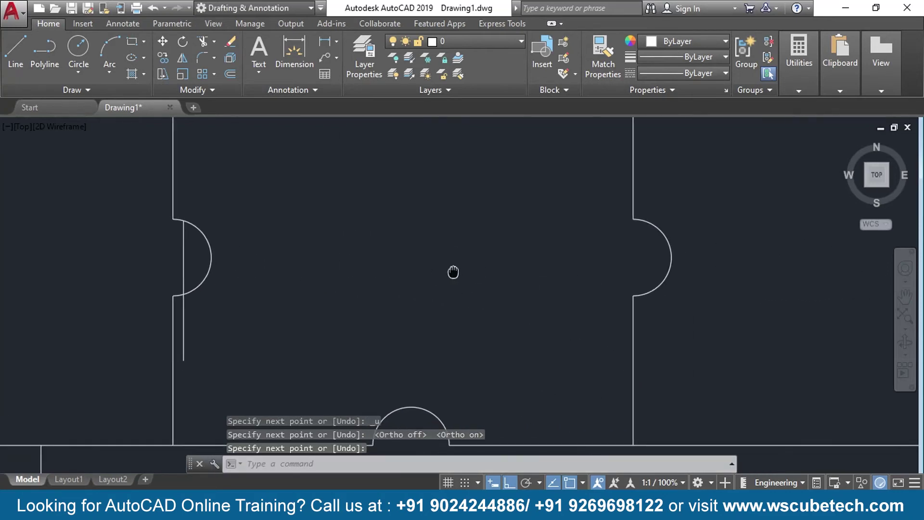
key(Return)
click(183, 245)
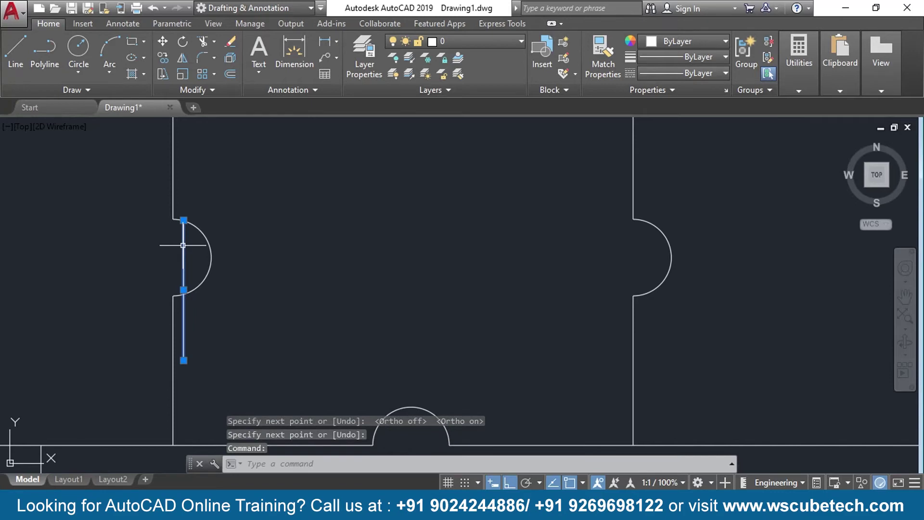
text(CO)
key(Return)
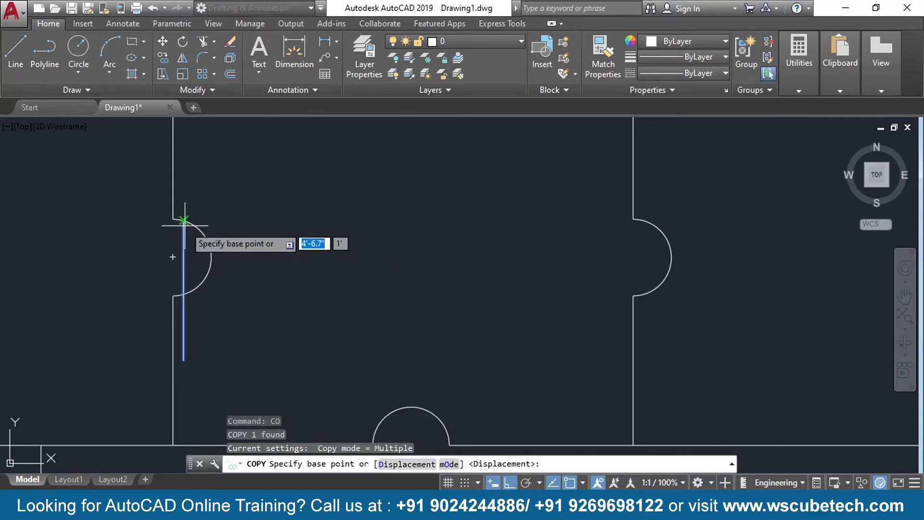
click(184, 221)
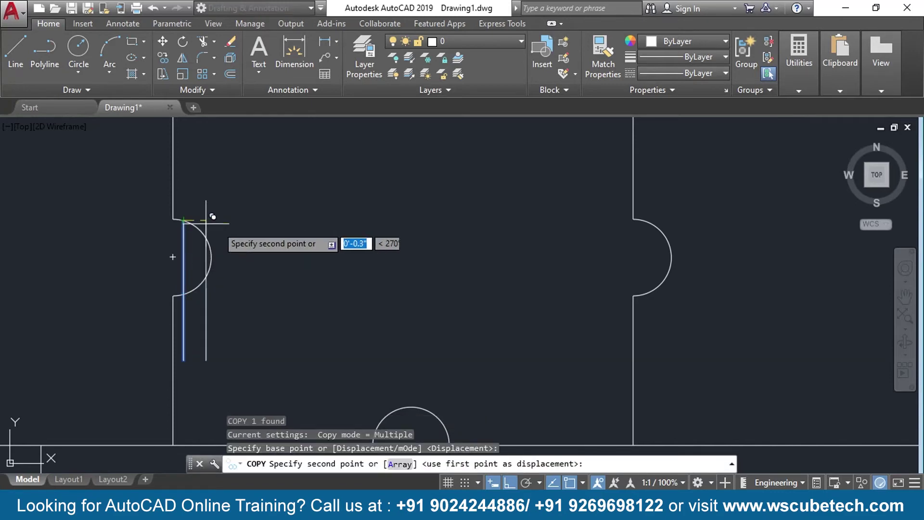
click(646, 247)
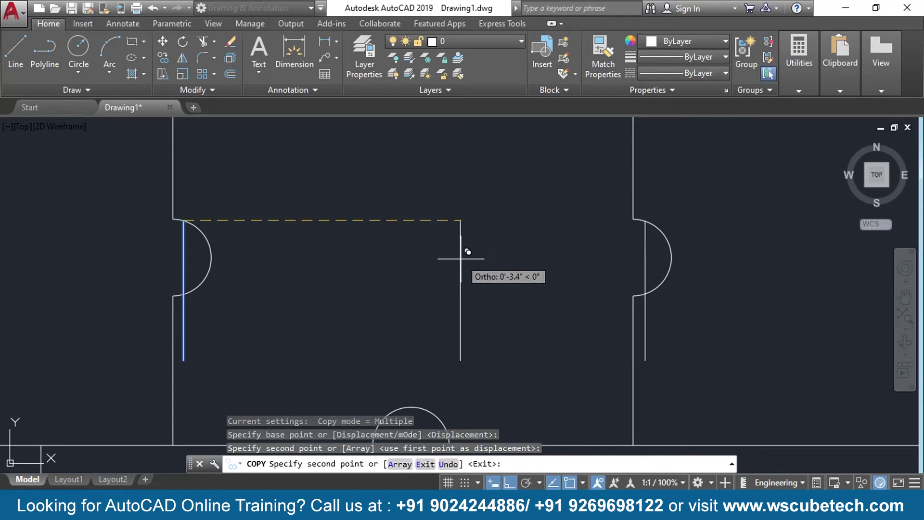
mouse_move(471, 265)
middle_down()
mouse_move(474, 149)
mouse_move(471, 285)
middle_up()
key(Return)
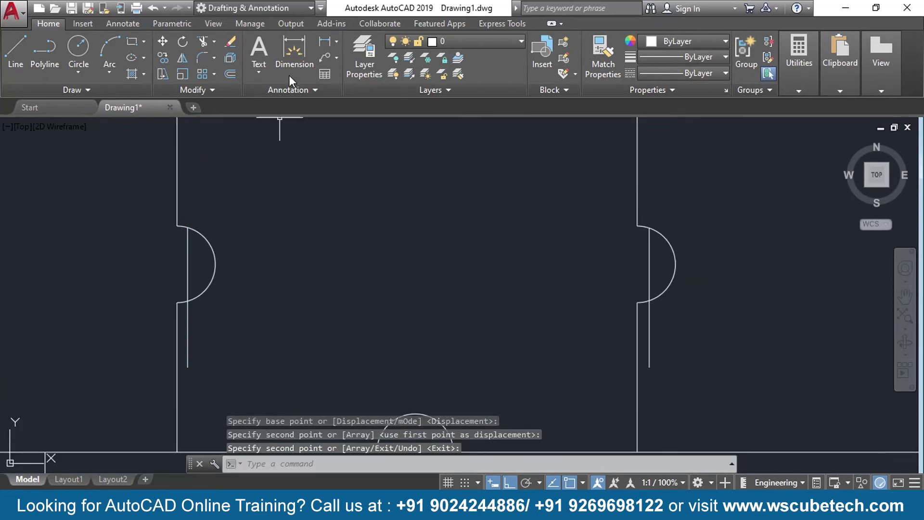
Trim the ends of both vertical-branch breaker arcs back to the helper lines, and remove the helper-line portions inside the arcs
click(204, 42)
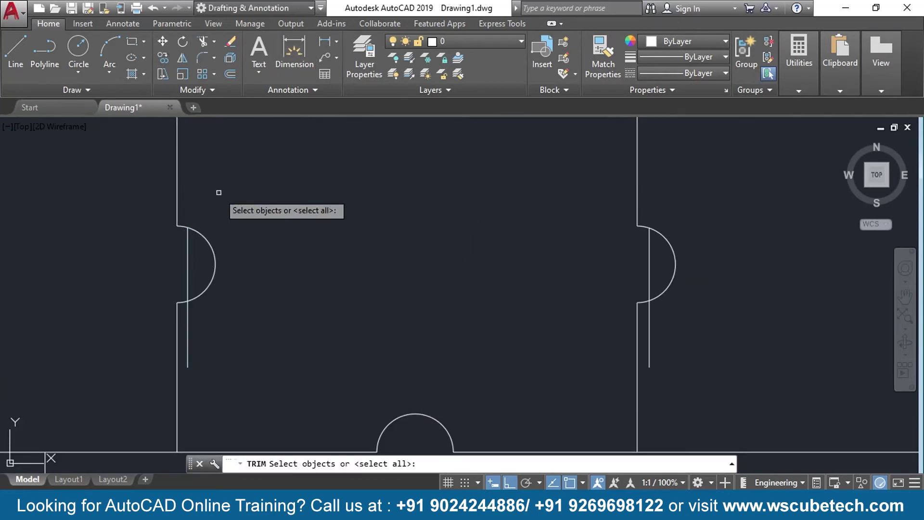
key(Return)
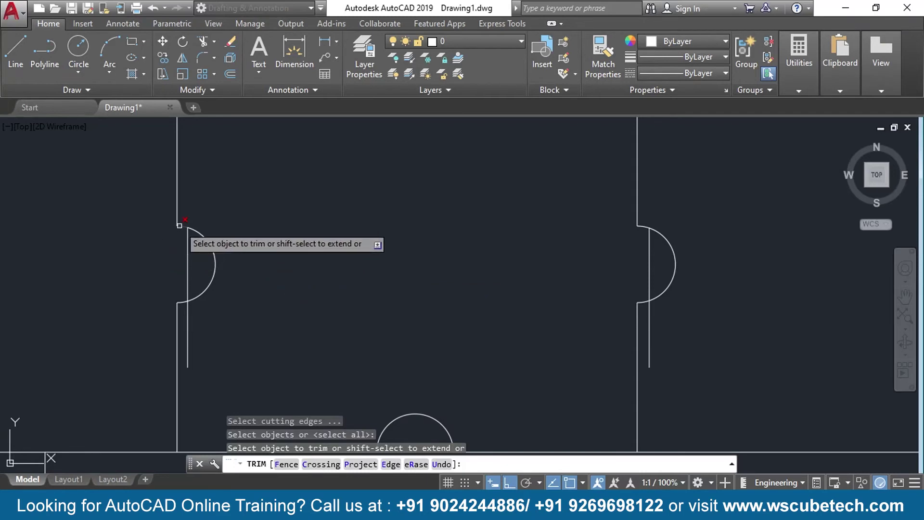
click(179, 227)
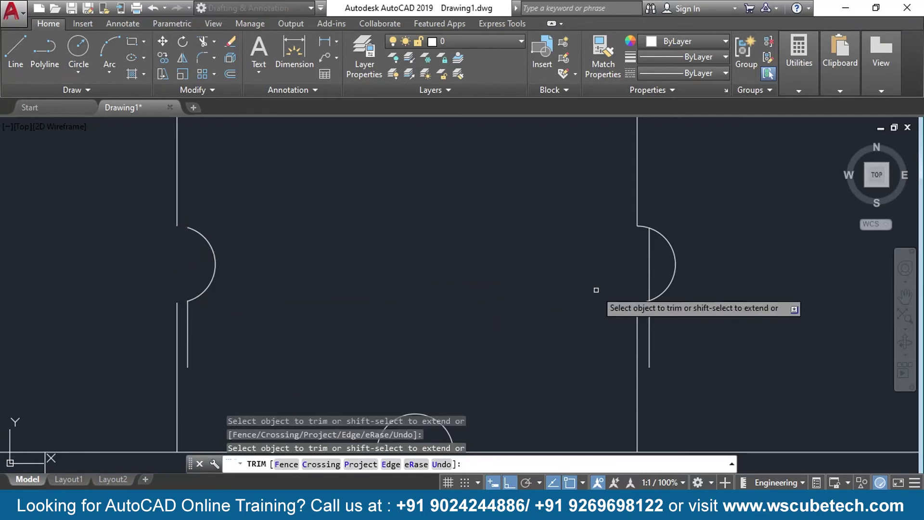
click(643, 226)
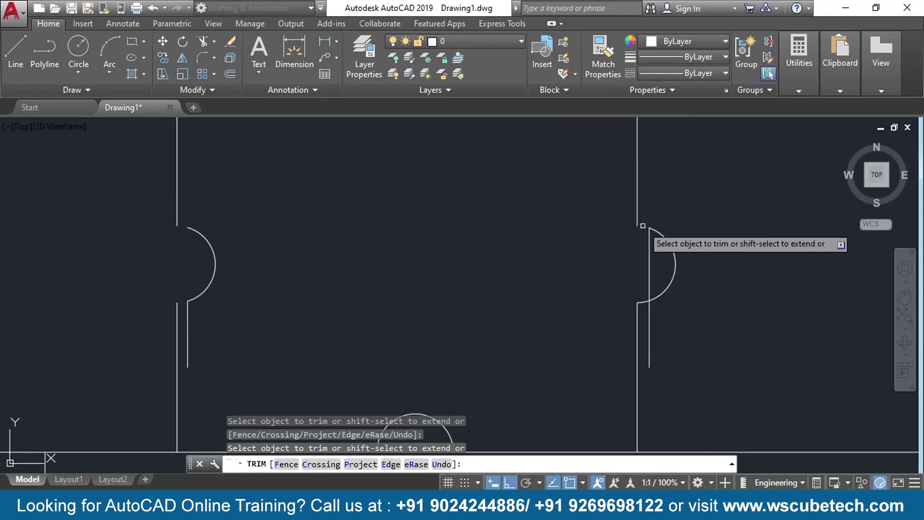
click(646, 304)
click(648, 270)
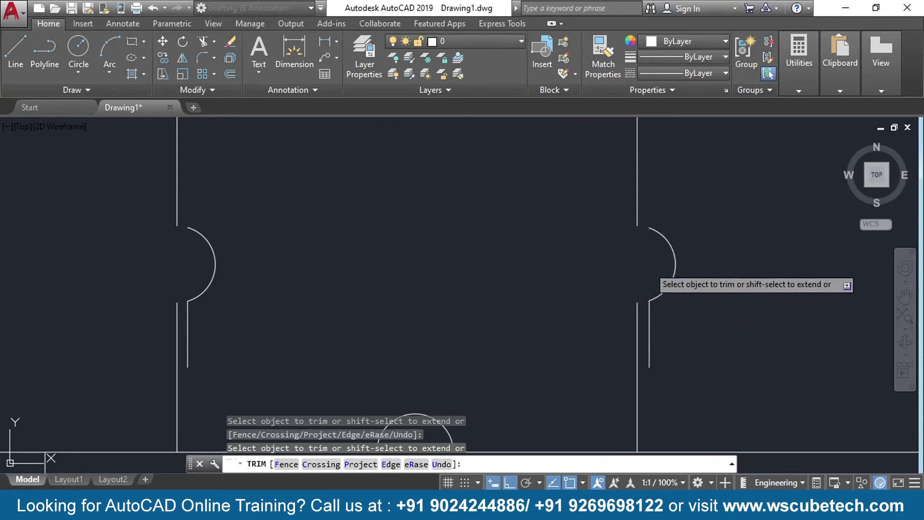
click(649, 332)
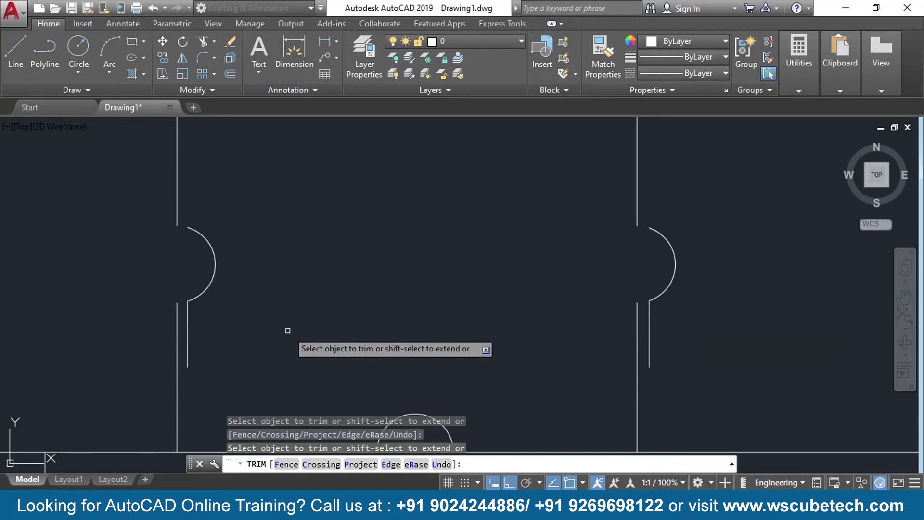
key(Return)
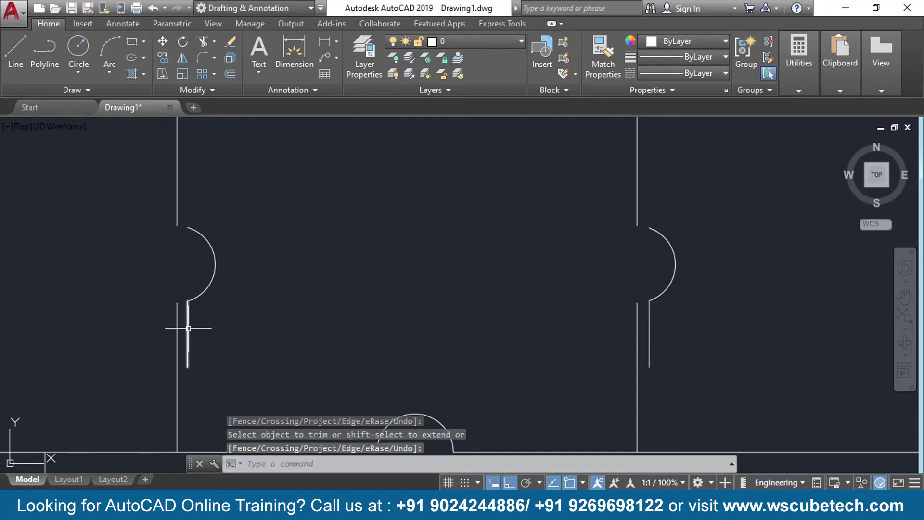
Erase the leftover vertical helper line segments below both breaker arcs
click(189, 329)
key(Delete)
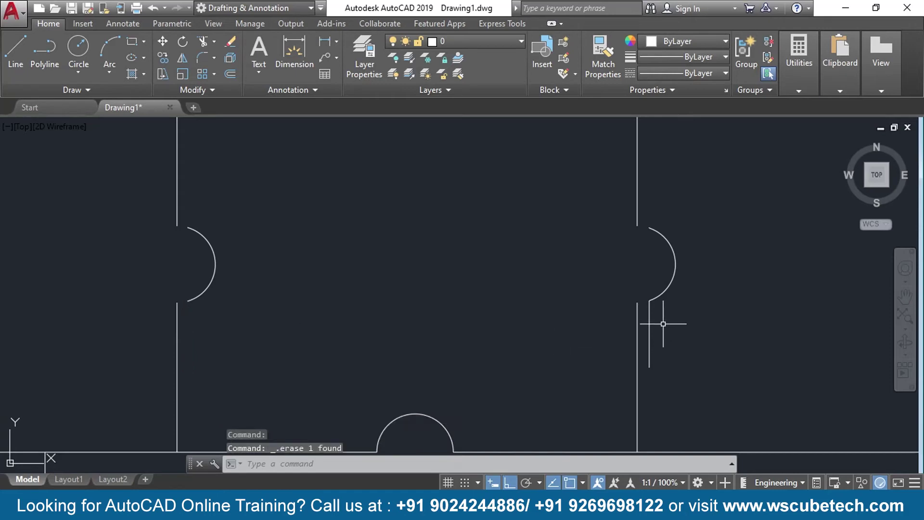
click(649, 331)
key(Delete)
Draw a horizontal helper line across the lower bus breaker arc, slightly above the bus and extending past both sides
mouse_move(434, 331)
middle_down()
mouse_move(537, 335)
mouse_move(518, 258)
middle_up()
scroll(527, 326, down, 2)
scroll(480, 258, up, 4)
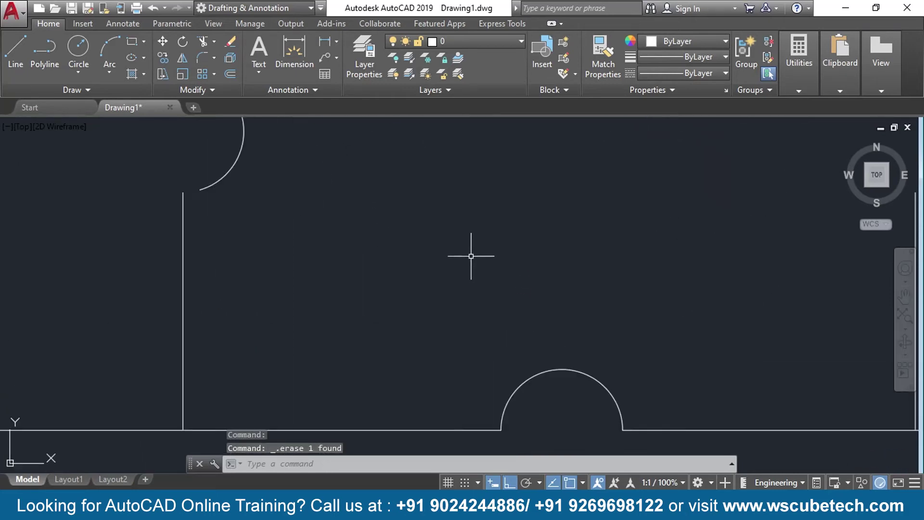
mouse_move(525, 311)
middle_down()
mouse_move(517, 289)
mouse_move(395, 216)
middle_up()
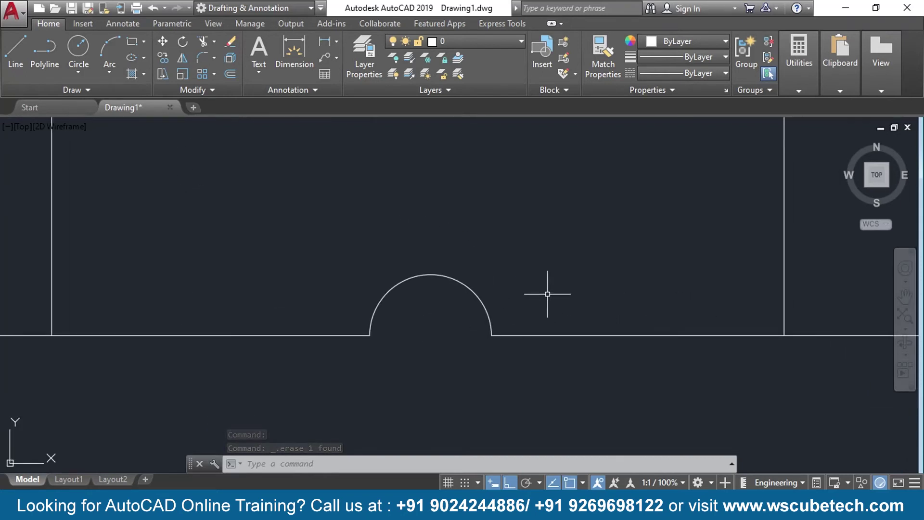
text(l)
key(Return)
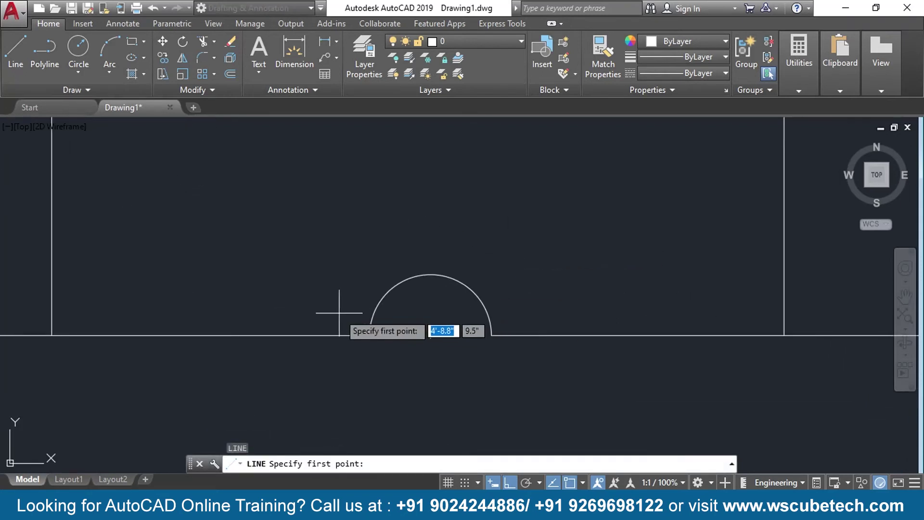
click(334, 321)
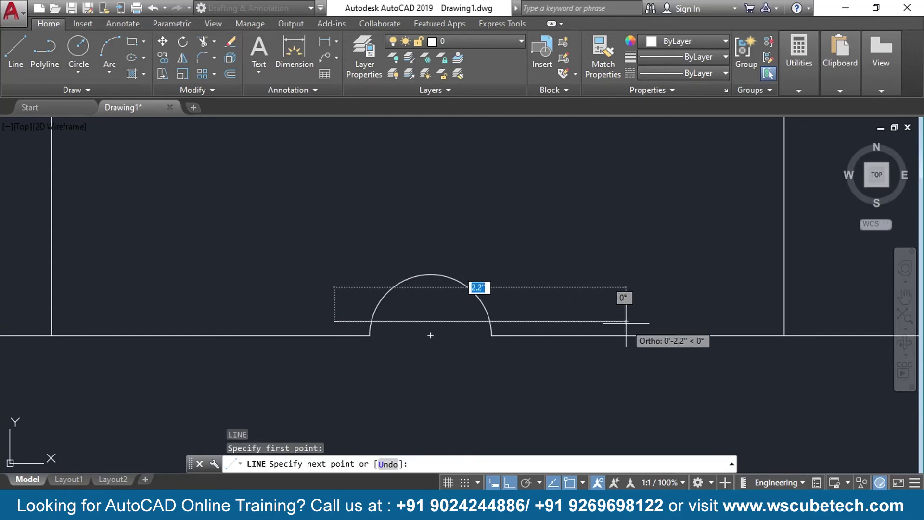
click(590, 321)
key(Return)
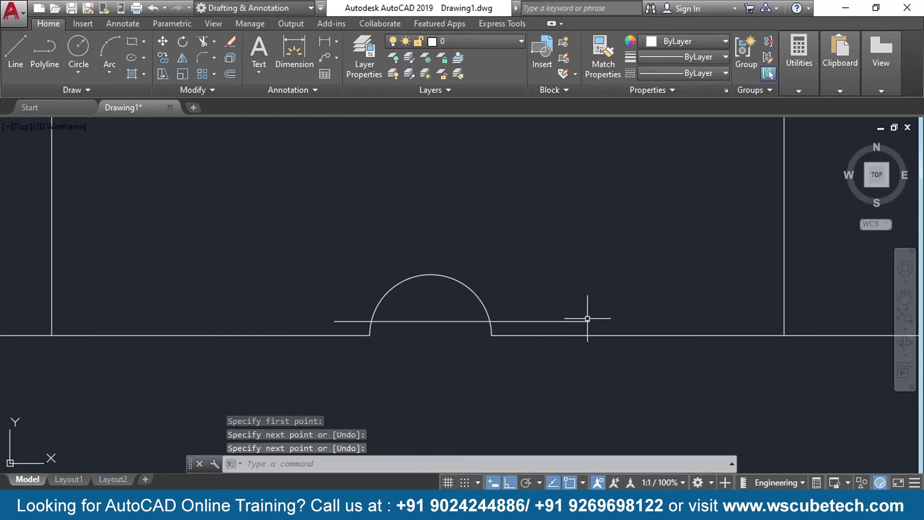
Trim both ends of the lower bus breaker arc below the helper line, and erase the helper line
text(tr)
key(Return)
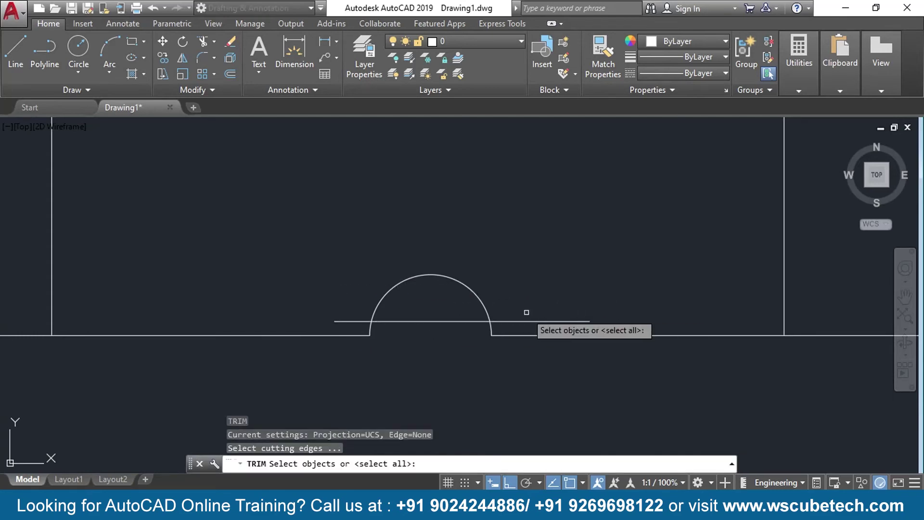
key(Return)
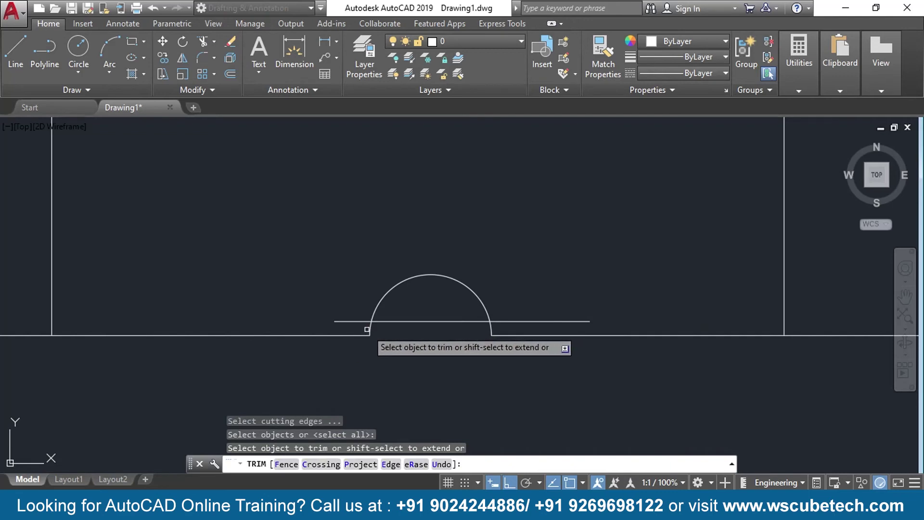
click(367, 330)
click(492, 327)
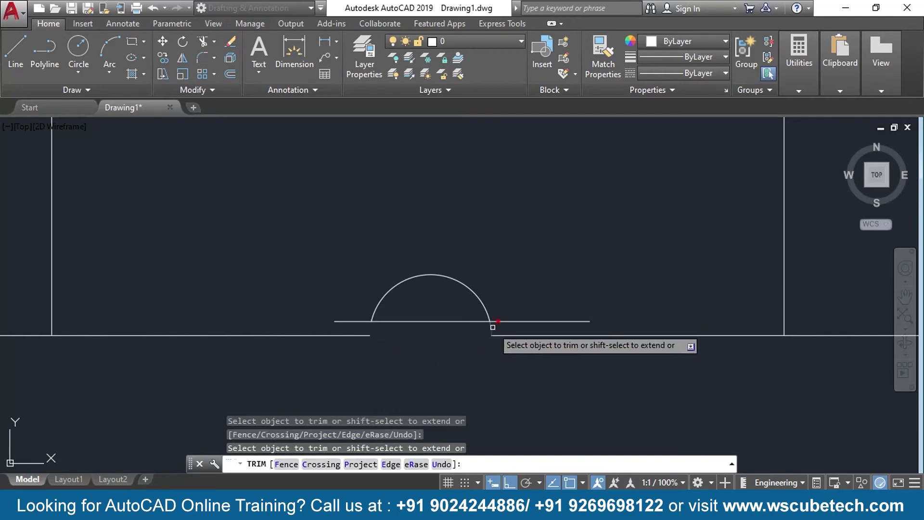
key(Return)
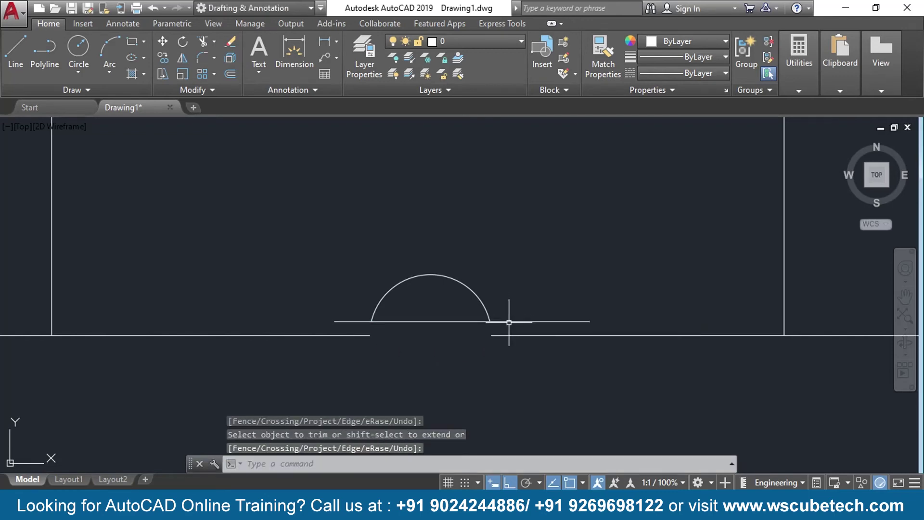
click(509, 321)
key(Delete)
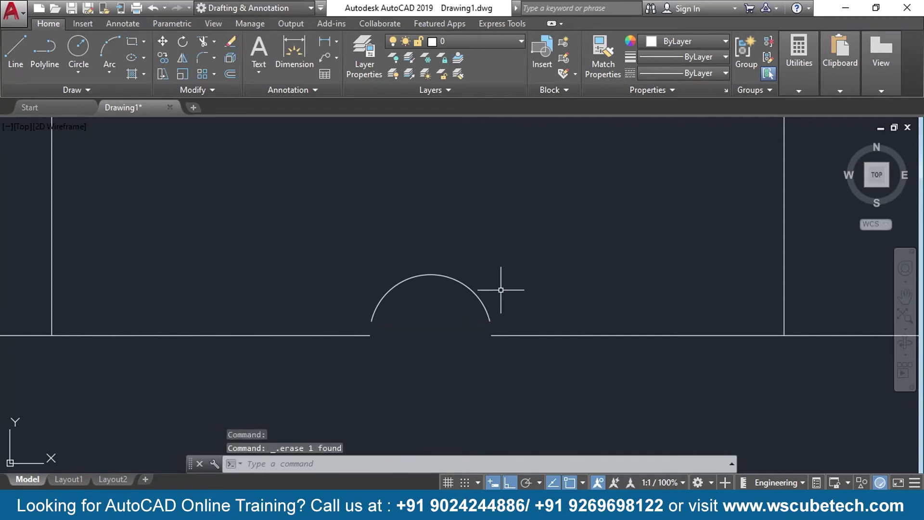
Compare the drawn circuit with the reference diagram, examining the symbols around the transformers, breakers and 480 V buses
scroll(365, 206, down, 4)
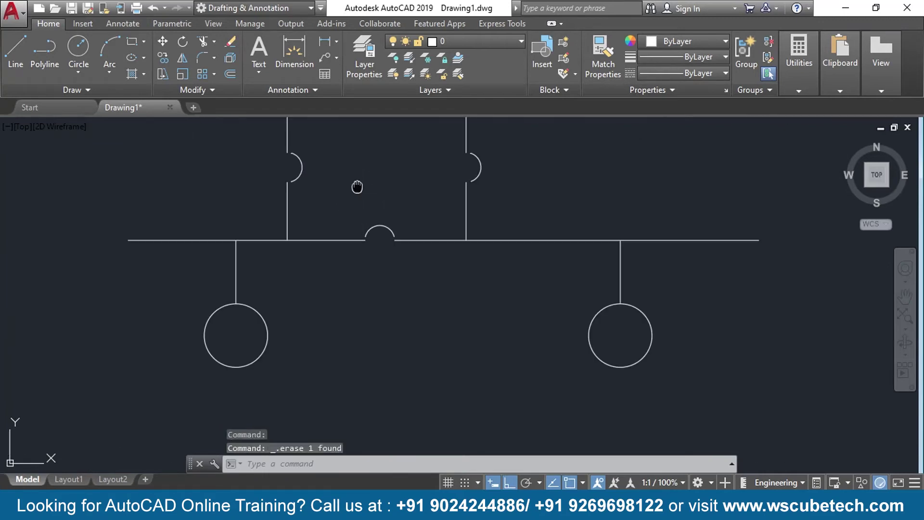
middle_drag(357, 186, 429, 314)
scroll(399, 258, down, 2)
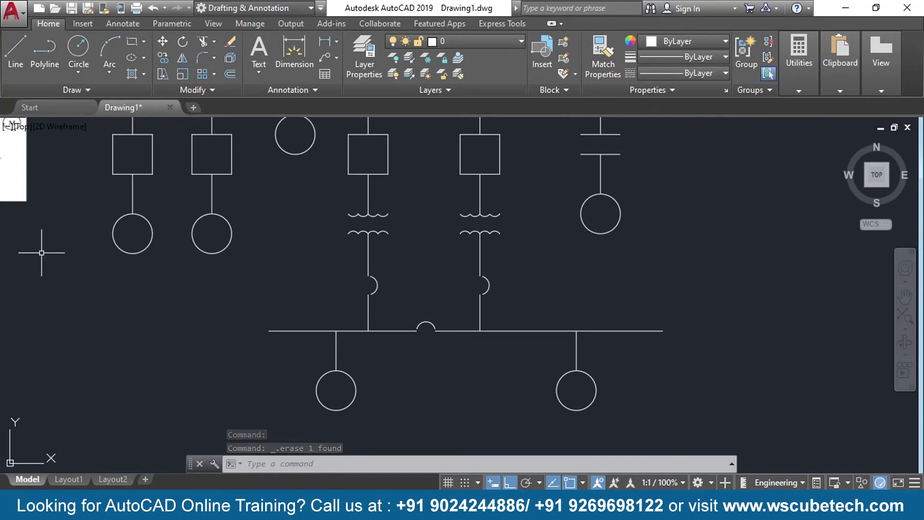
mouse_move(42, 240)
middle_down()
mouse_move(340, 340)
mouse_move(428, 344)
middle_up()
scroll(285, 260, up, 2)
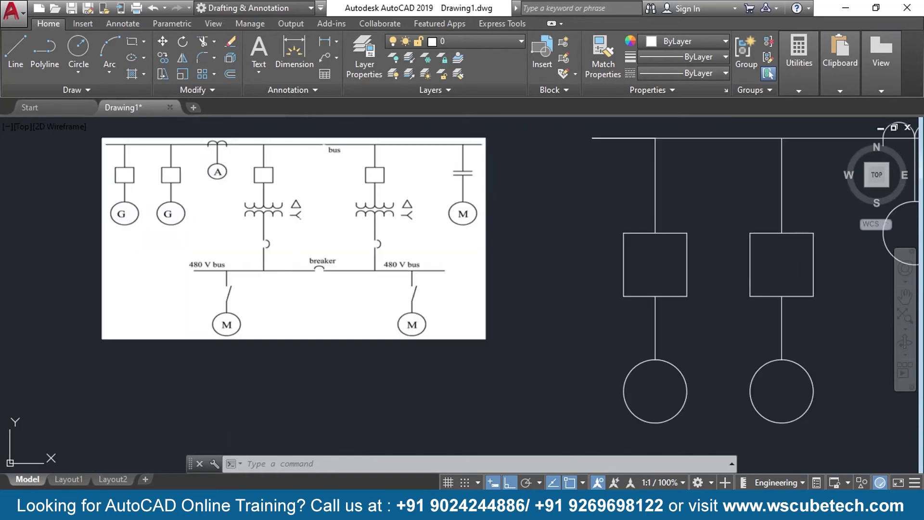
scroll(313, 218, up, 2)
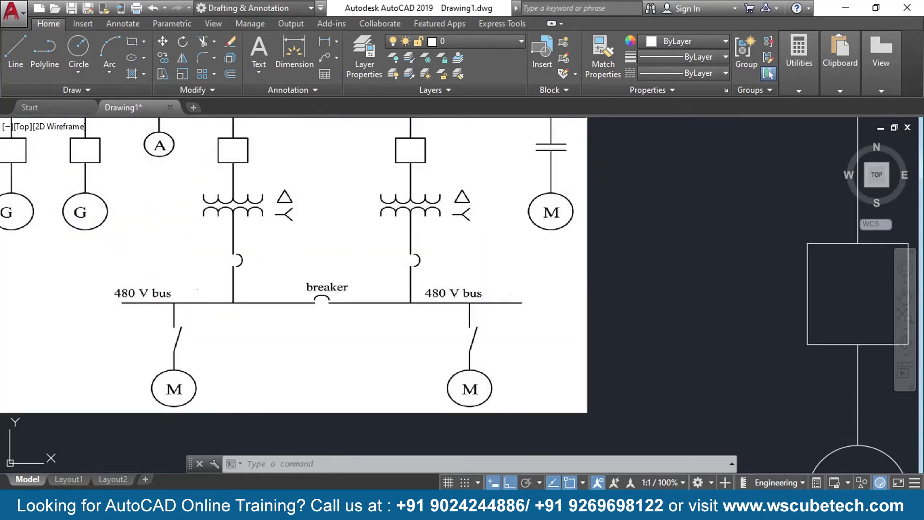
middle_drag(723, 270, 438, 256)
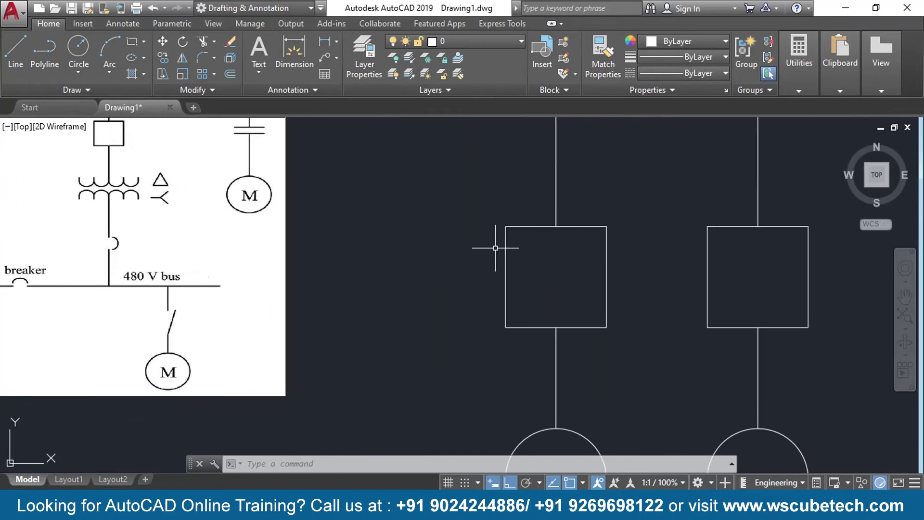
scroll(532, 258, down, 3)
middle_drag(431, 262, 116, 255)
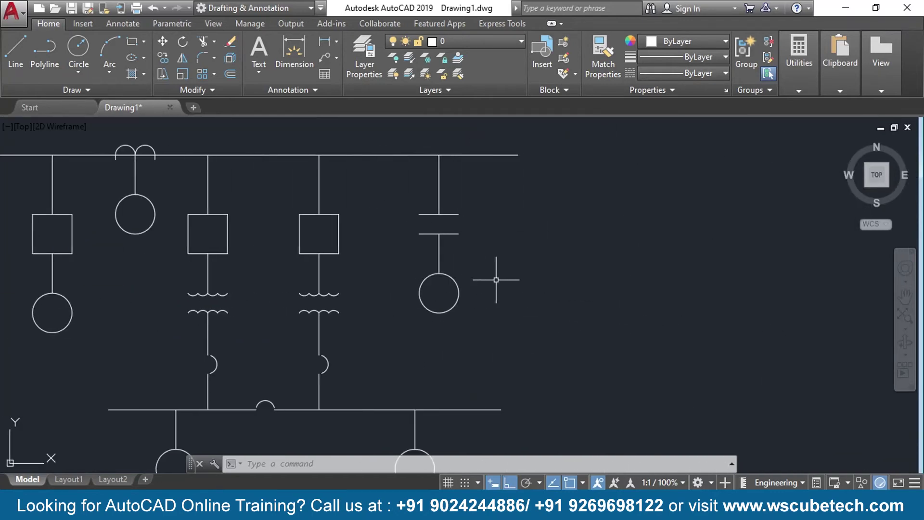
scroll(518, 268, up, 2)
middle_drag(149, 329, 457, 334)
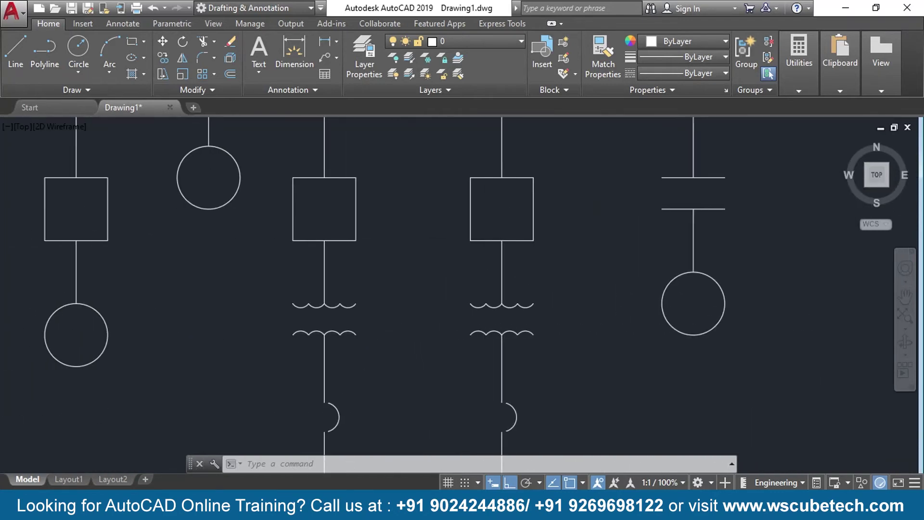
Draw an upright three-sided polygon inscribed in a circle of about 0.4" radius, beside the first transformer and level with its upper winding
scroll(351, 305, up, 2)
middle_drag(351, 305, 437, 313)
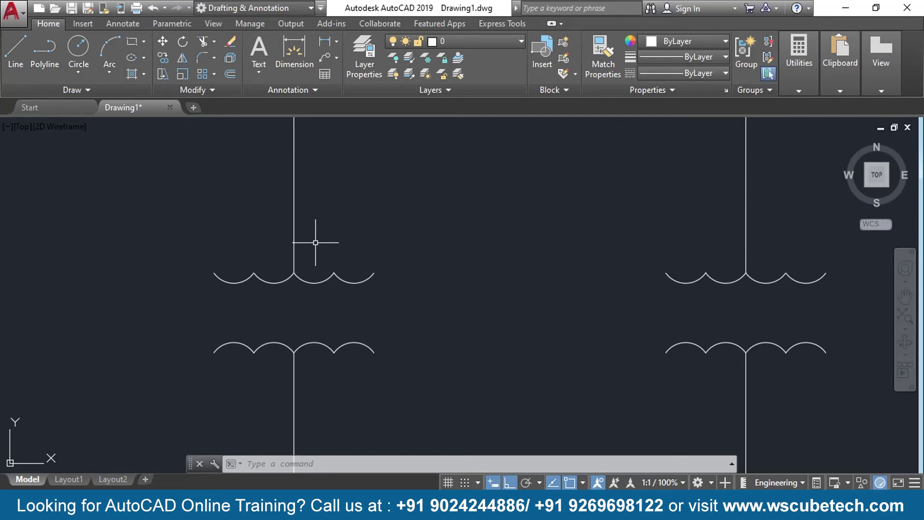
click(143, 42)
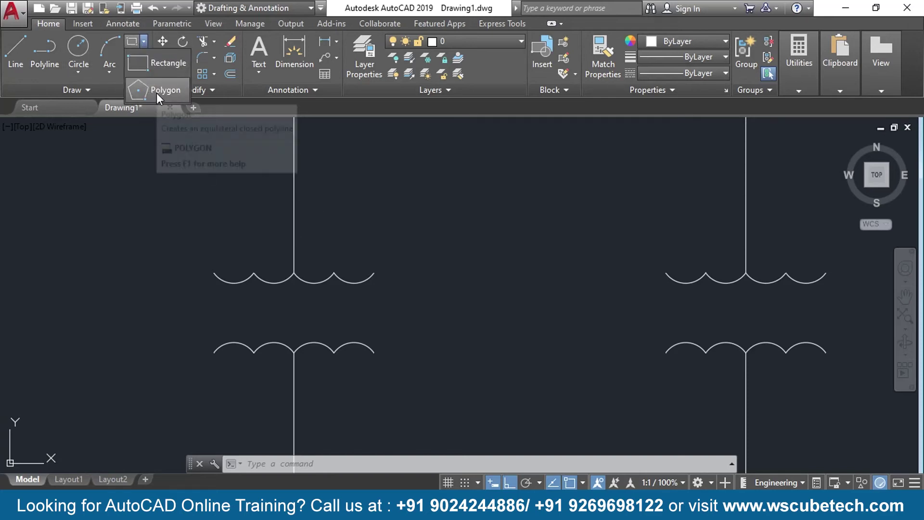
click(531, 221)
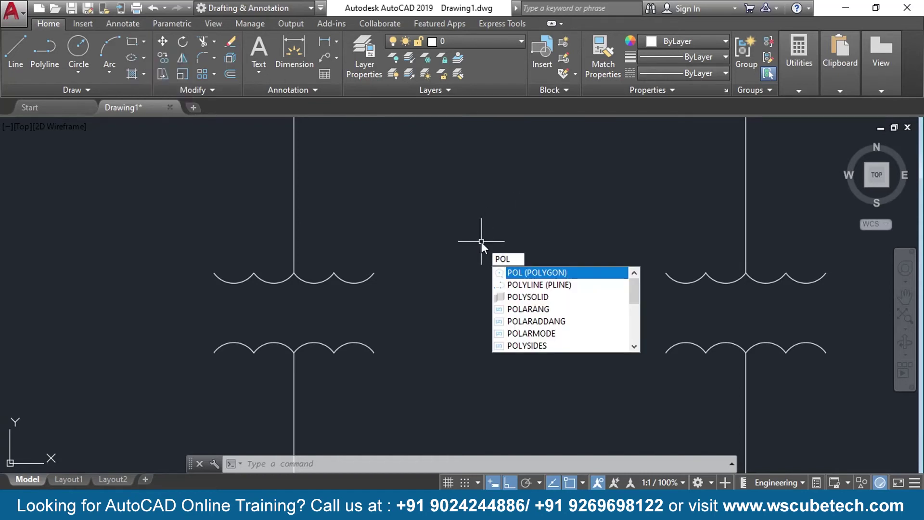
click(529, 275)
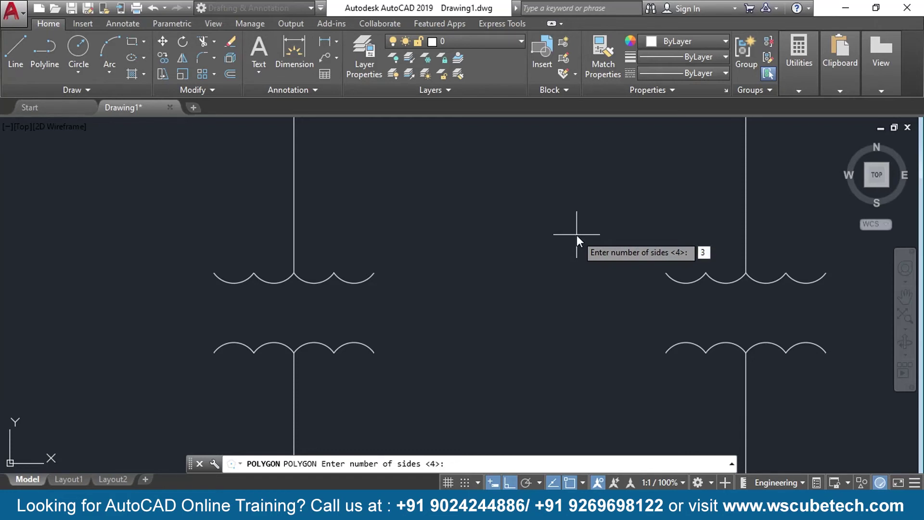
key(Return)
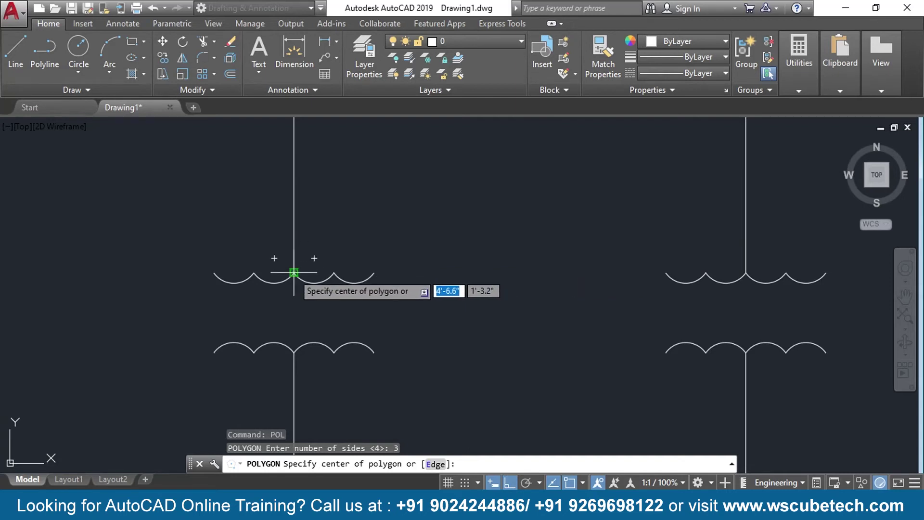
click(461, 272)
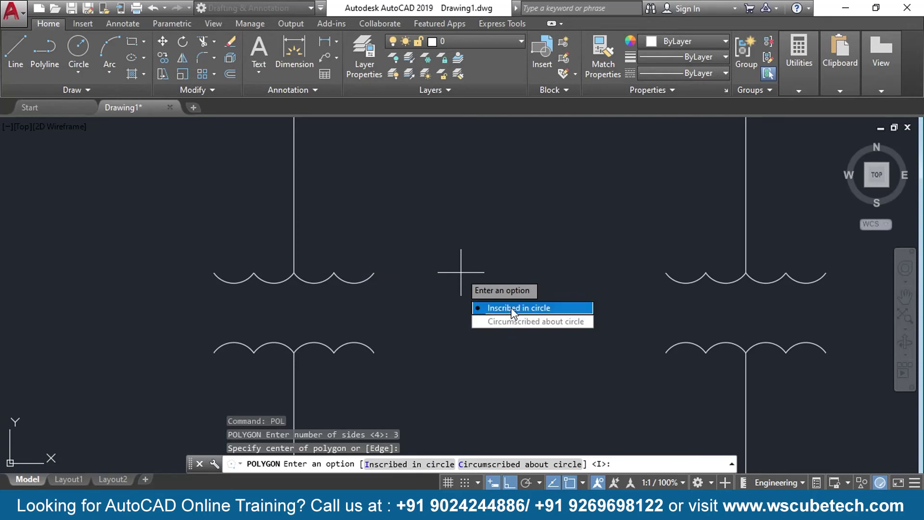
click(508, 308)
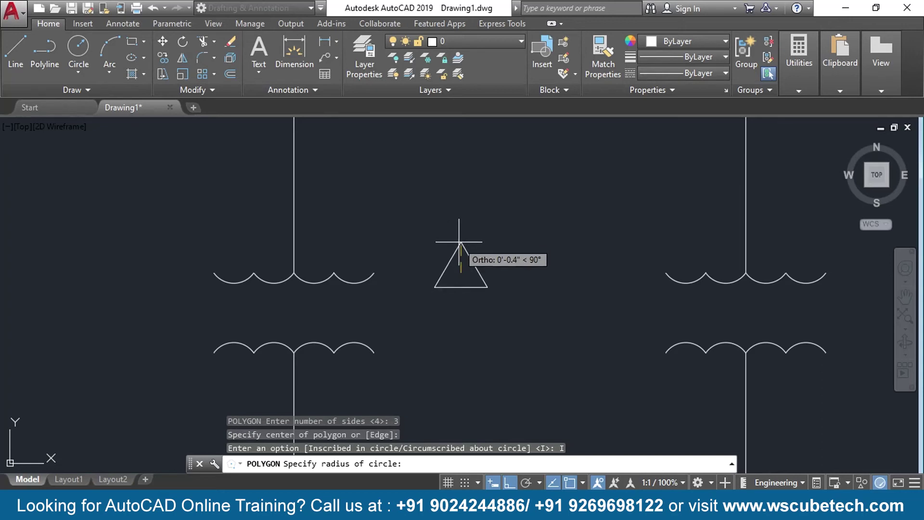
click(465, 239)
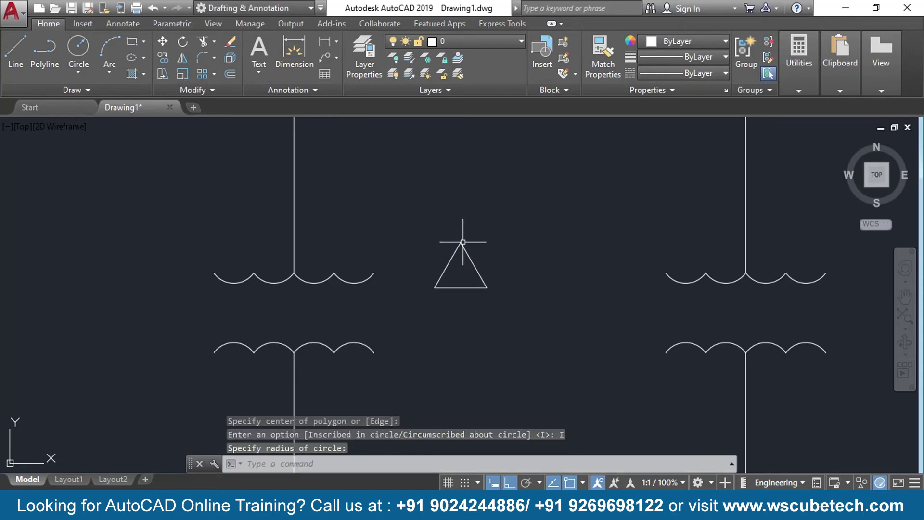
Copy the triangle horizontally from its centre to the far side of the second transformer, about 5.9" away
mouse_move(548, 254)
middle_down()
mouse_move(431, 251)
mouse_move(323, 223)
middle_up()
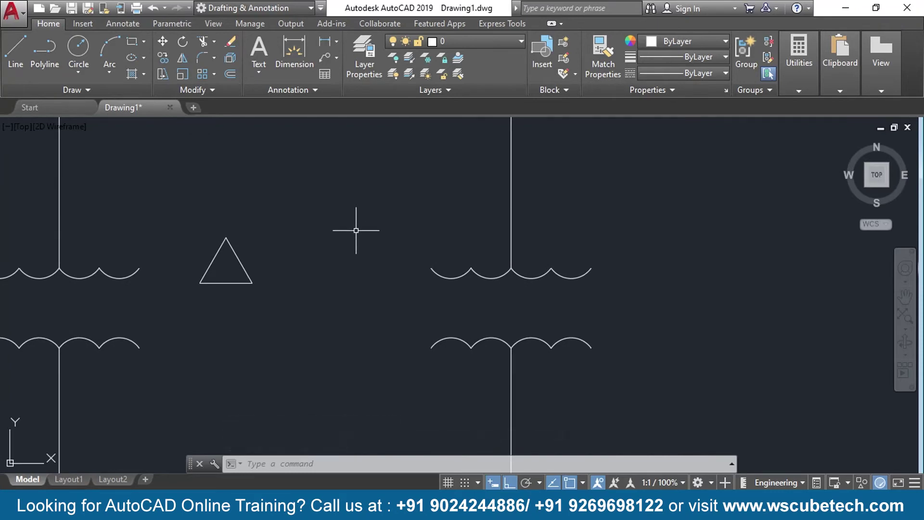
text(ct o)
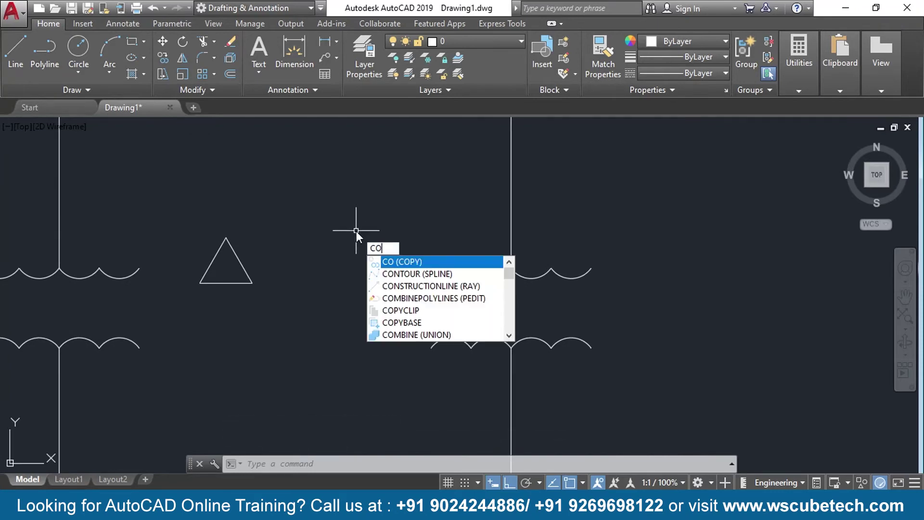
key(Return)
click(255, 235)
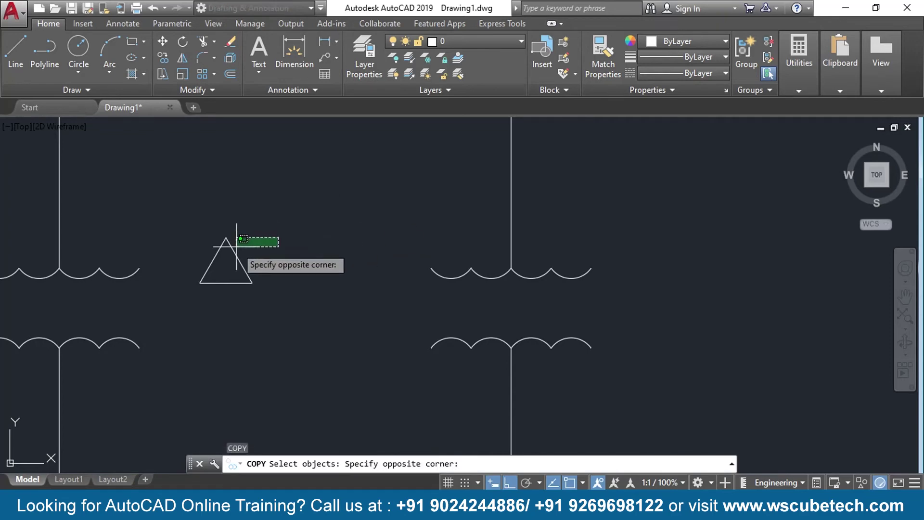
click(195, 299)
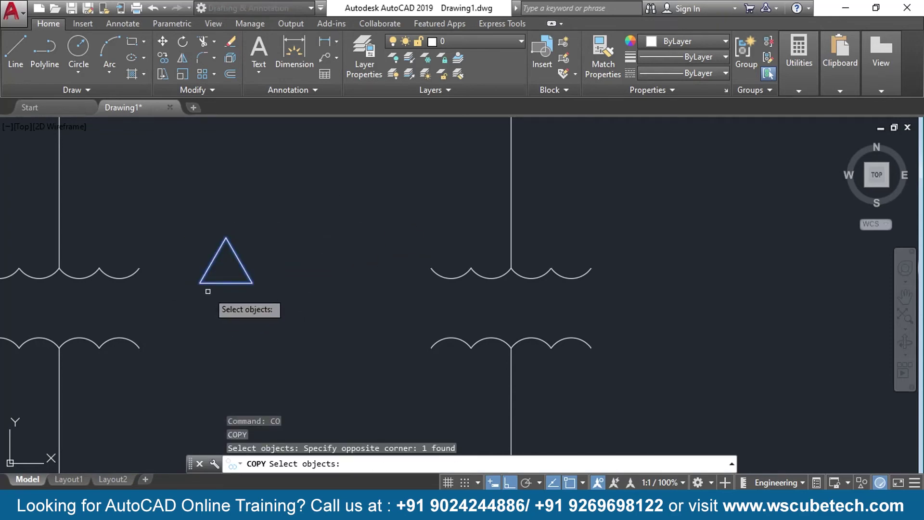
key(Return)
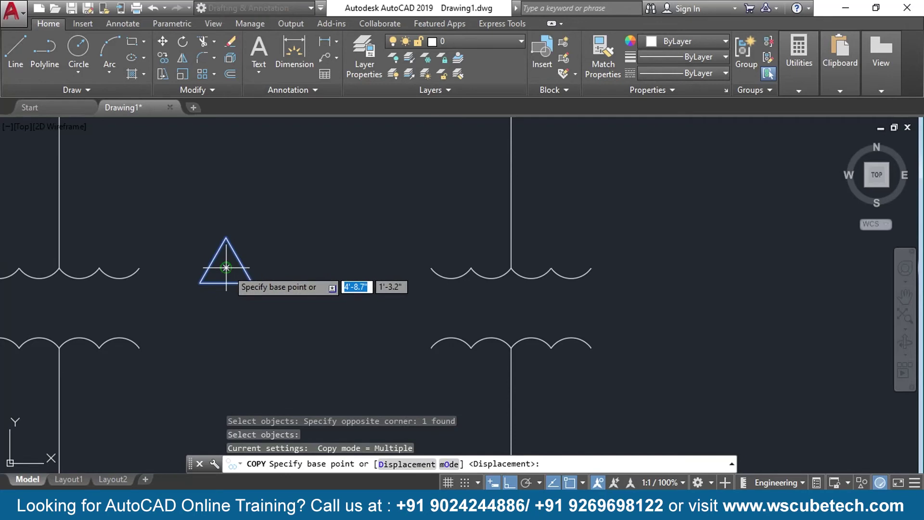
click(226, 267)
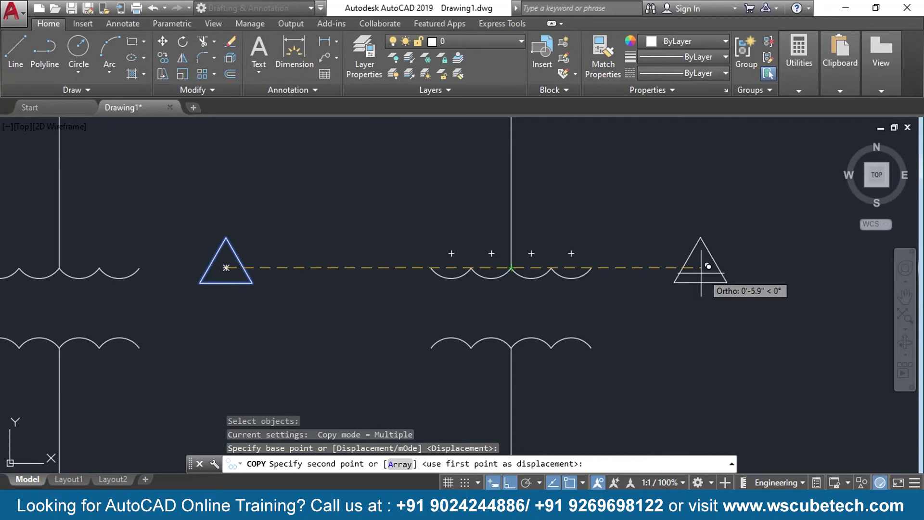
click(707, 266)
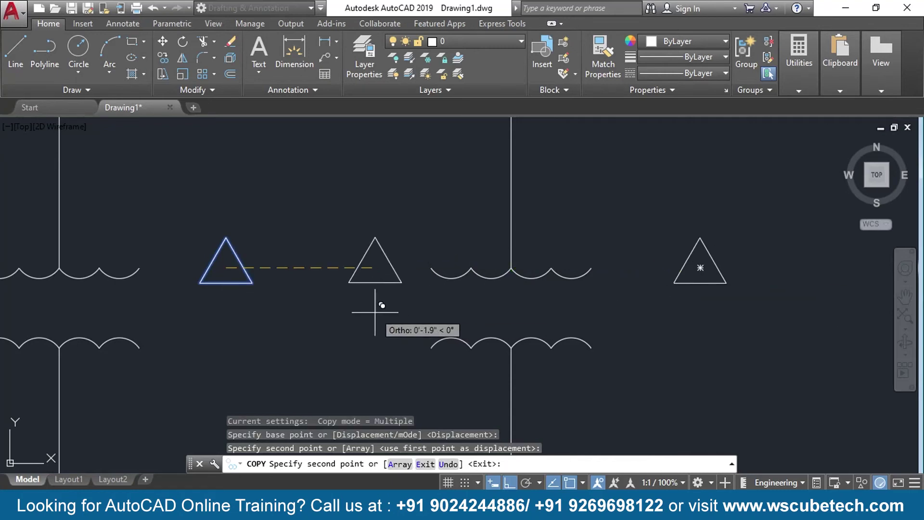
key(Return)
Compare the drawing with the reference diagram, examining the symbols beneath the triangles beside both transformers
middle_drag(282, 320, 472, 326)
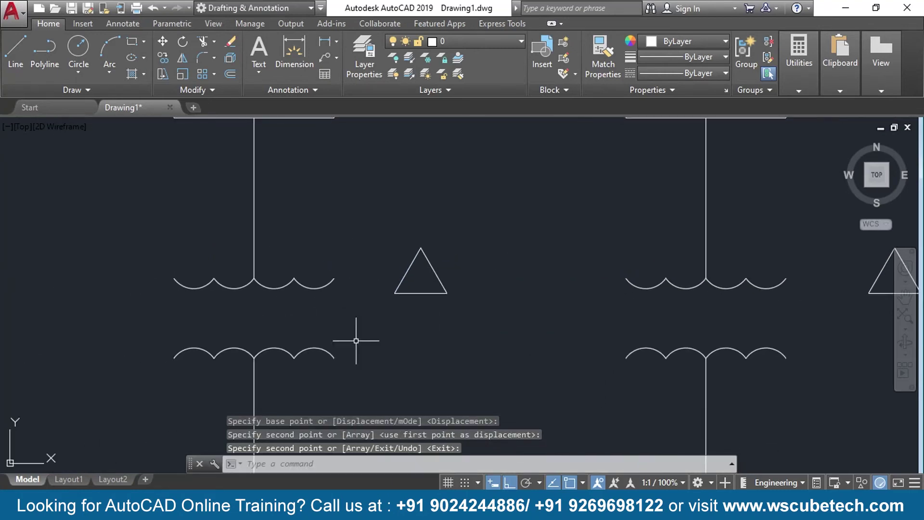
middle_drag(429, 373, 435, 345)
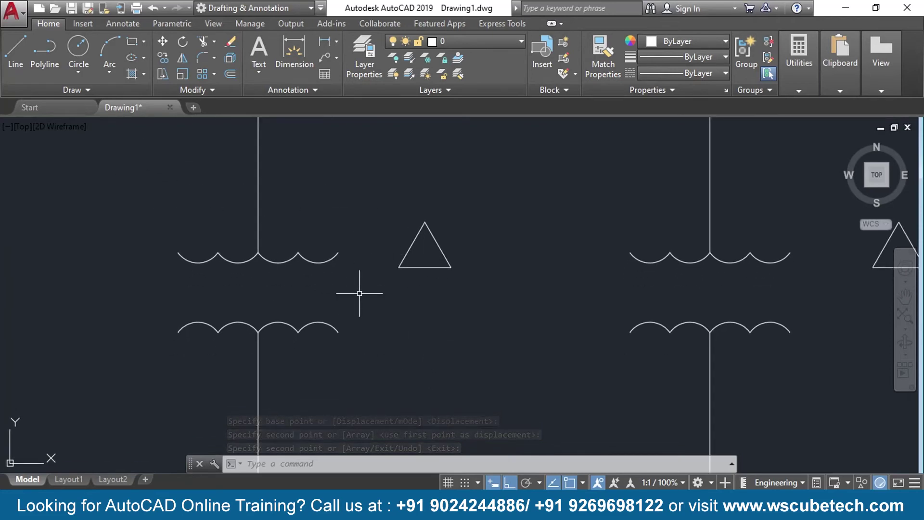
middle_drag(168, 299, 530, 342)
middle_drag(138, 241, 476, 330)
scroll(288, 283, down, 6)
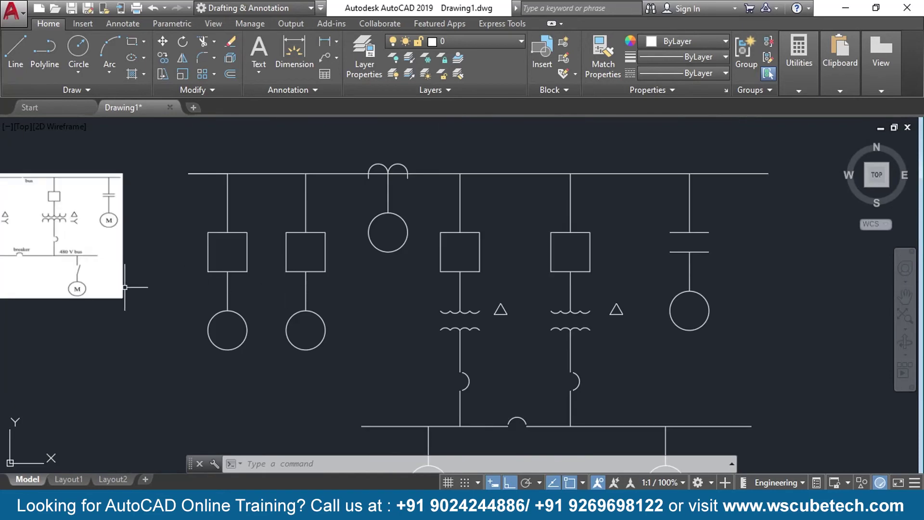
middle_drag(127, 287, 423, 347)
scroll(223, 292, up, 4)
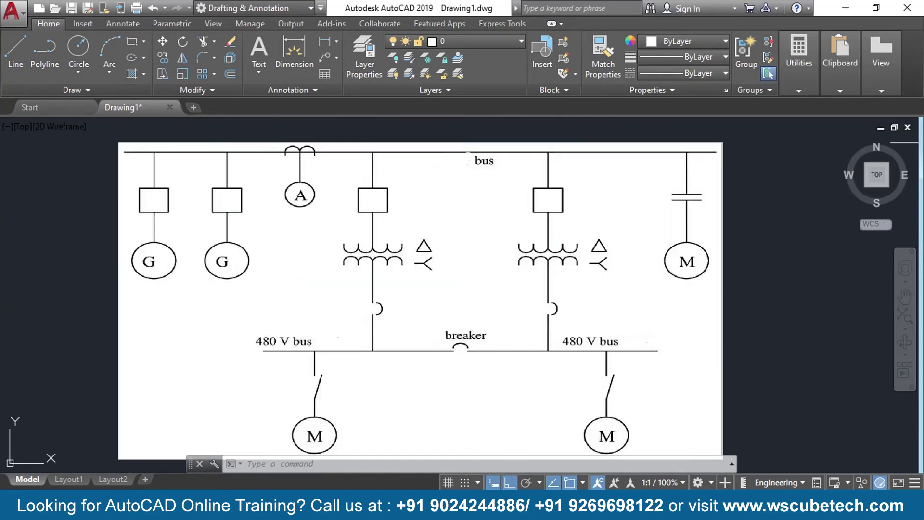
mouse_move(775, 326)
middle_down()
mouse_move(212, 258)
mouse_move(69, 258)
middle_up()
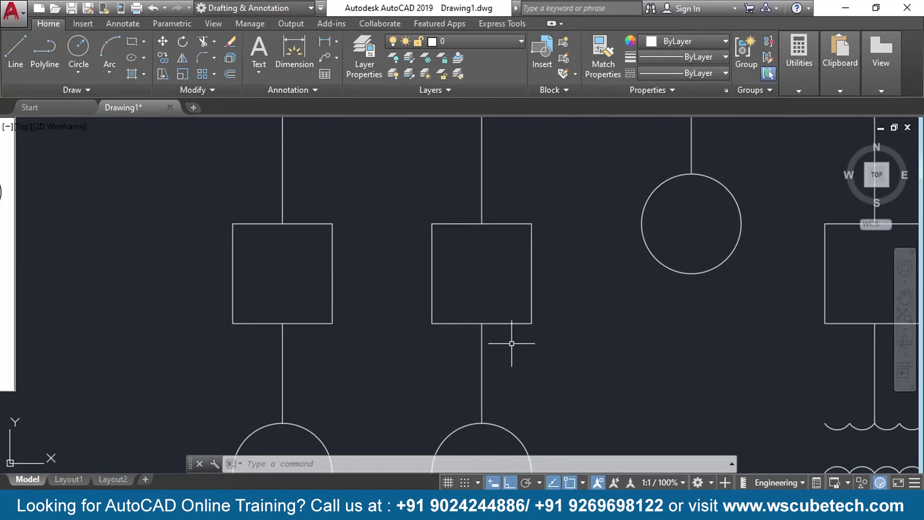
scroll(512, 343, down, 4)
middle_drag(563, 334, 358, 273)
scroll(513, 335, up, 3)
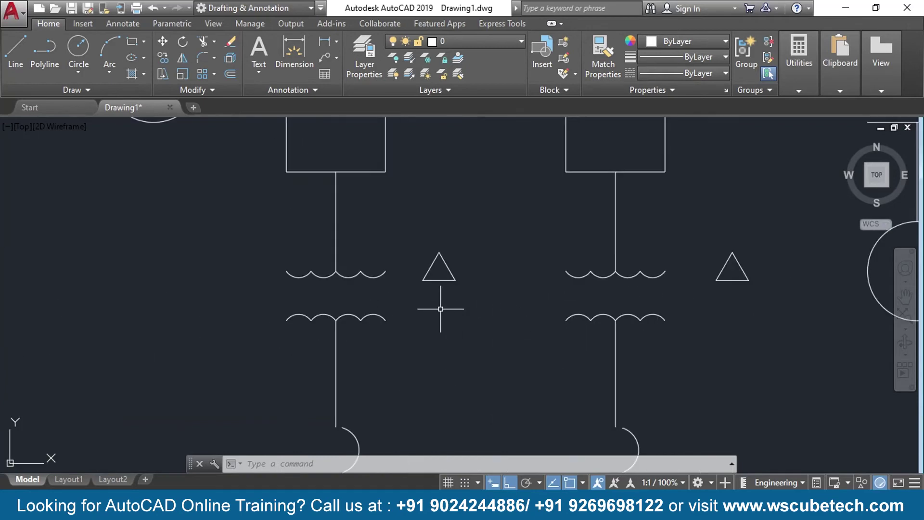
Try a short horizontal line beneath the first triangle, level with the ends of the lower winding, and undo it
scroll(440, 308, up, 4)
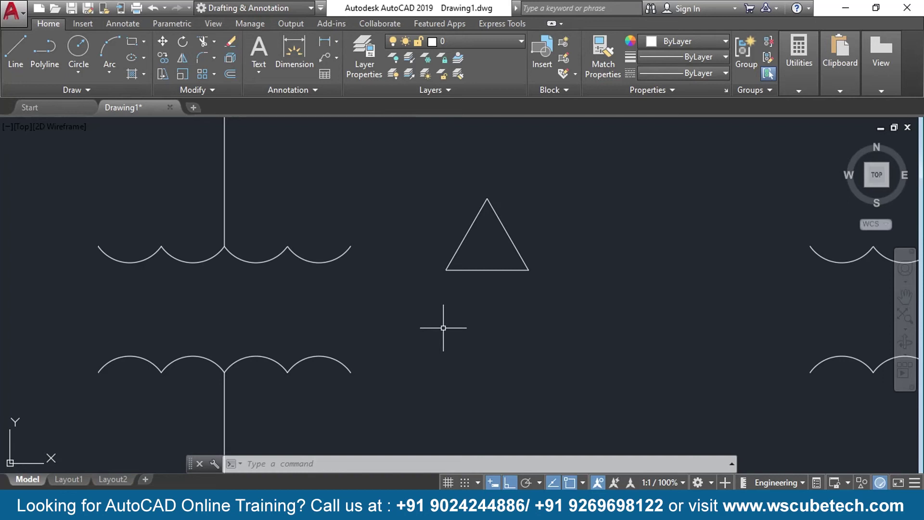
text(l)
key(Return)
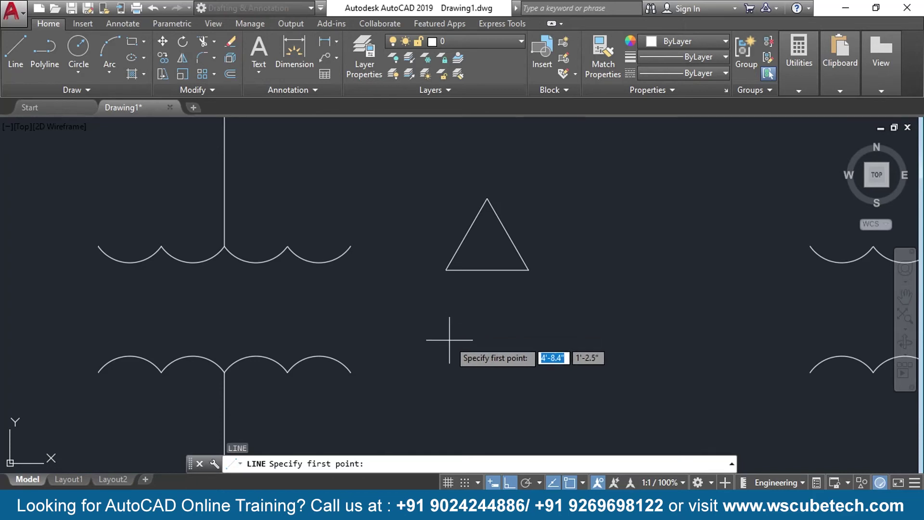
middle_drag(449, 387, 422, 329)
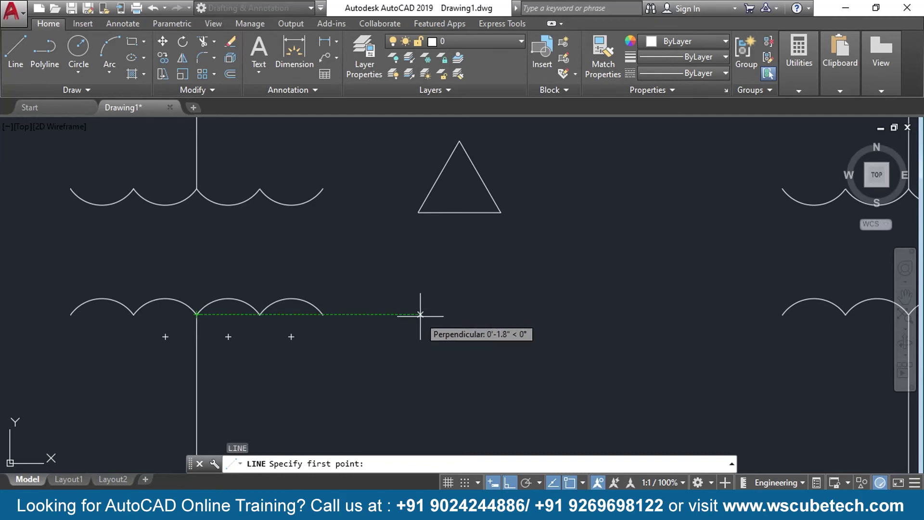
click(421, 314)
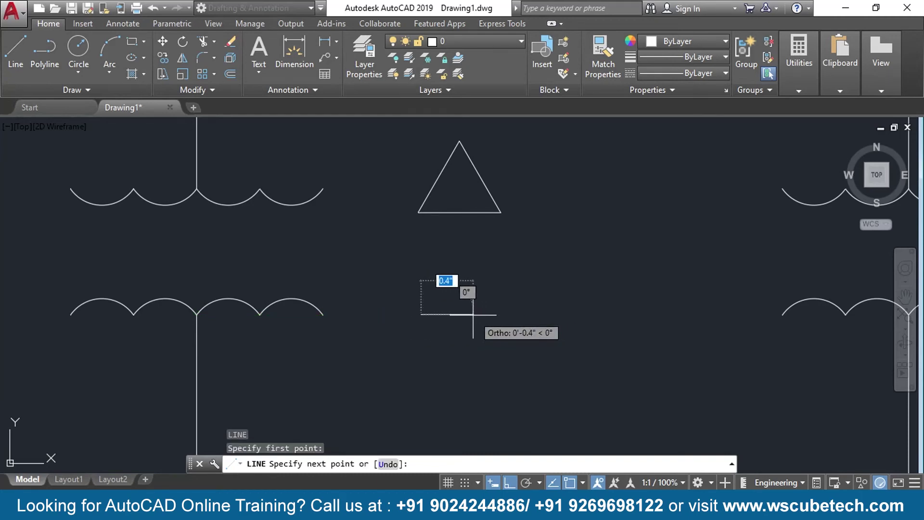
click(465, 314)
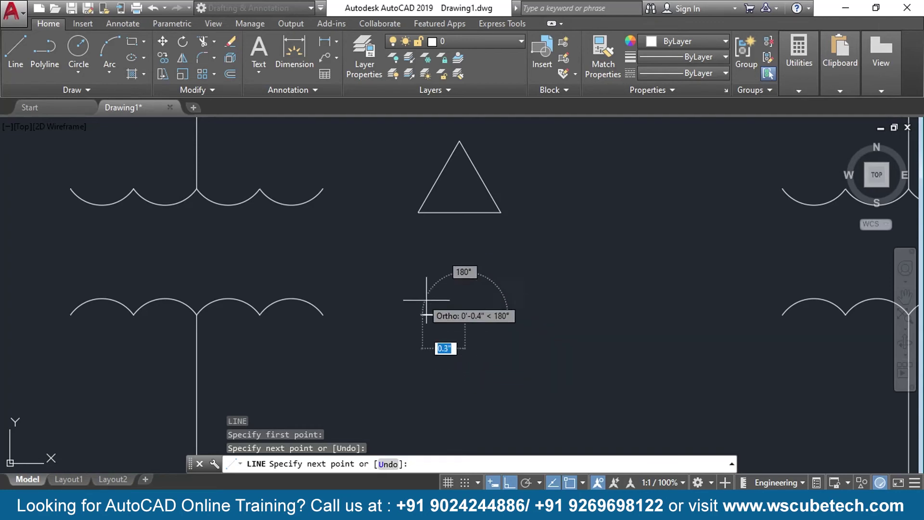
key(Escape)
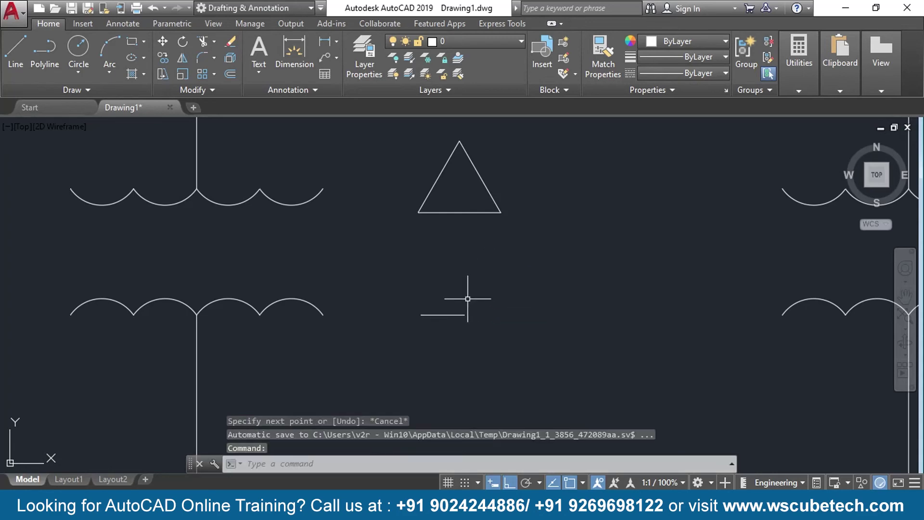
key(ctrl+z)
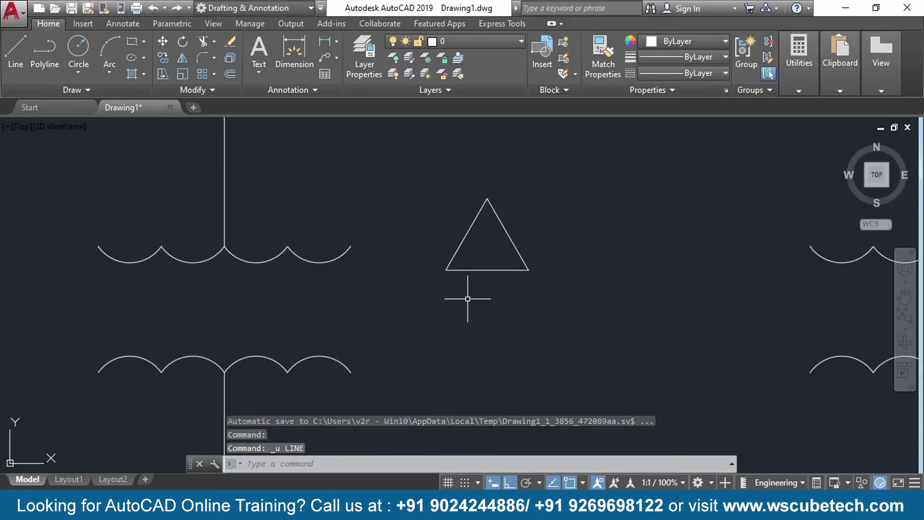
Copy the first transformer's triangle from its centre to directly below, level with the lower winding, with ortho mode off
middle_drag(546, 264, 541, 227)
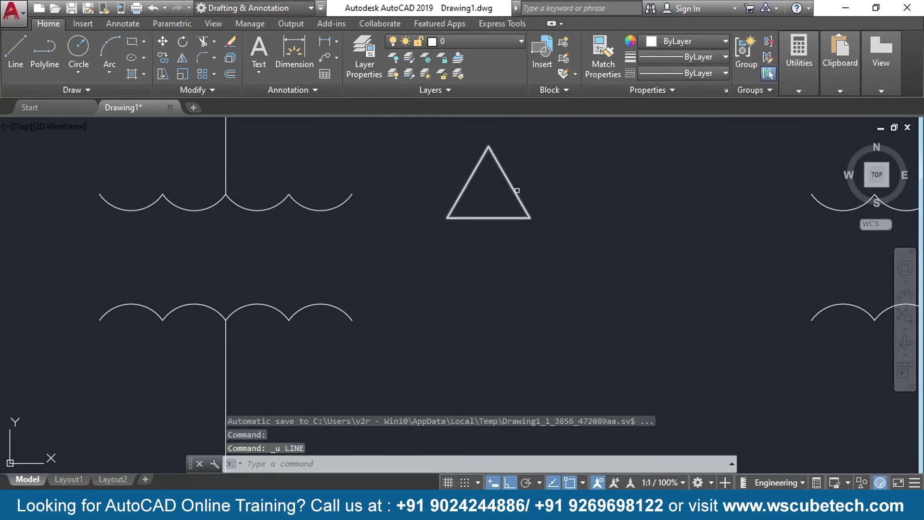
text(co)
key(Return)
click(526, 157)
click(449, 227)
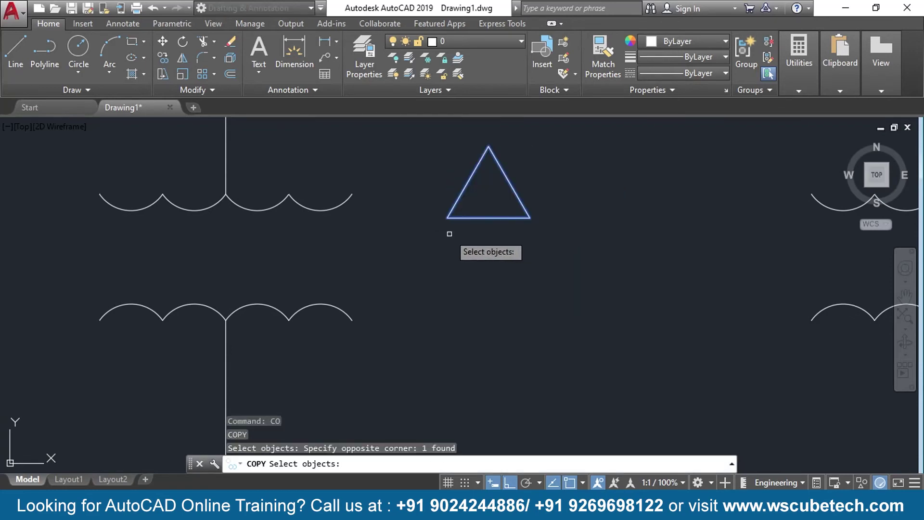
key(Return)
click(489, 193)
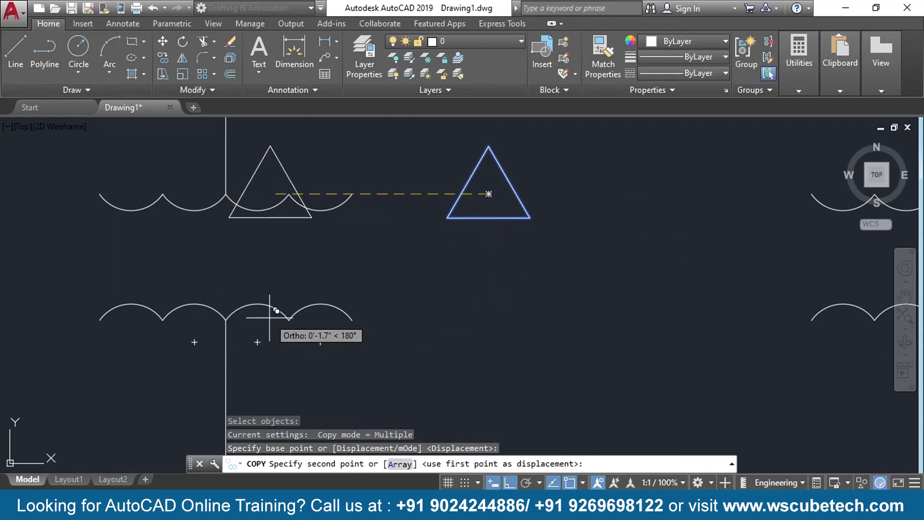
key(F8)
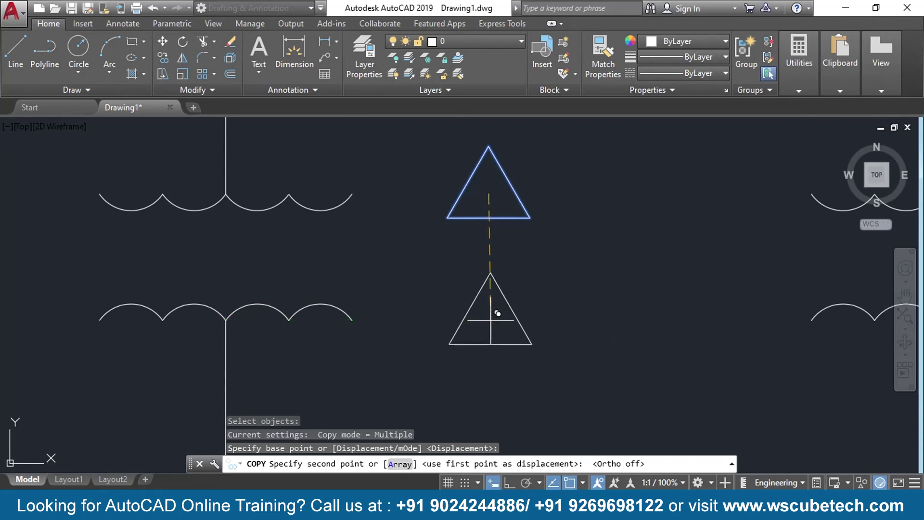
click(490, 319)
key(Return)
Draw two connected lines in the lower triangle beside the first transformer, from its lower-left corner to its centre and up to its apex
scroll(392, 325, up, 3)
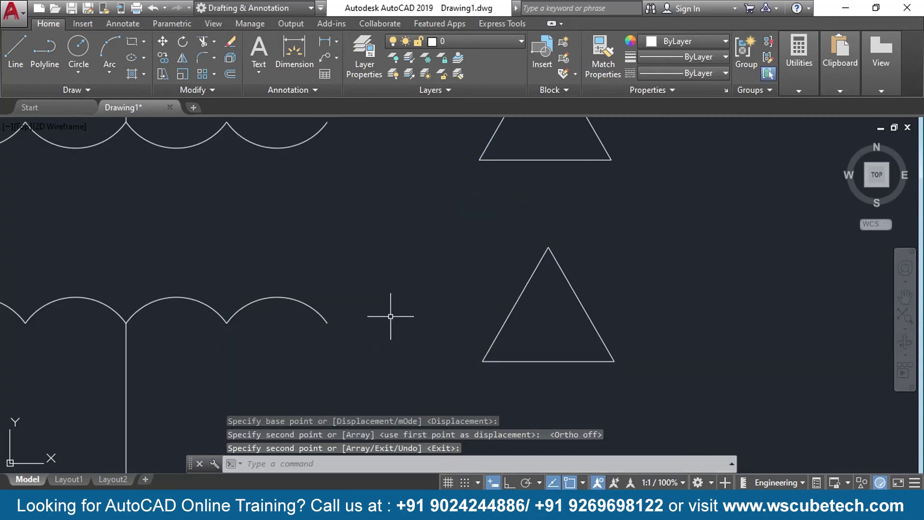
middle_drag(392, 318, 330, 295)
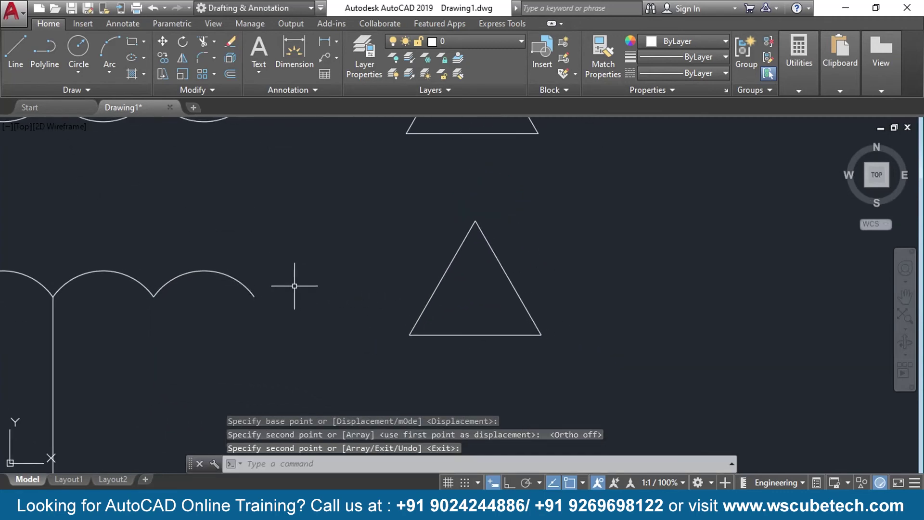
text(l)
key(Return)
click(409, 334)
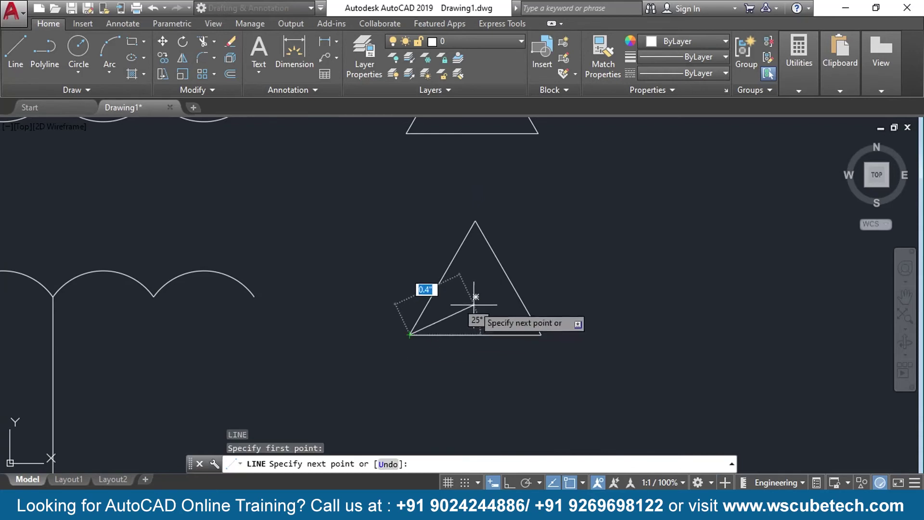
click(475, 297)
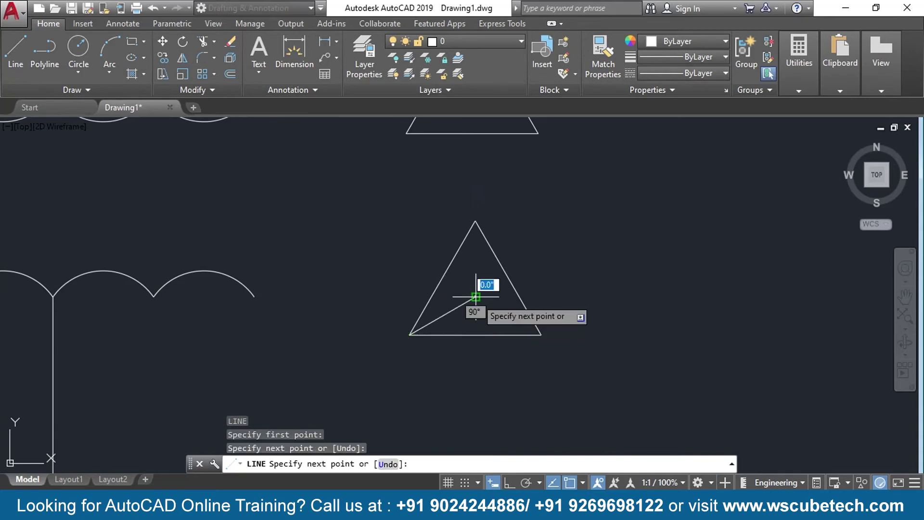
click(476, 221)
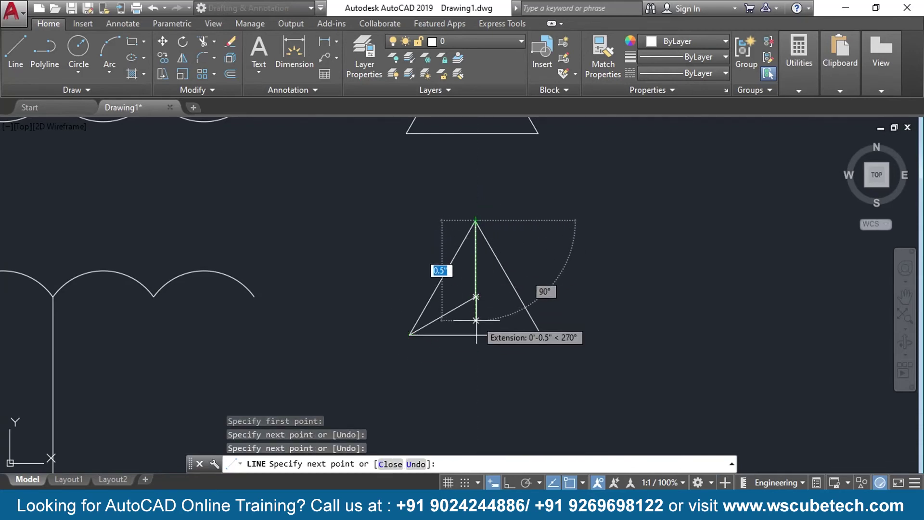
key(Return)
key(Return)
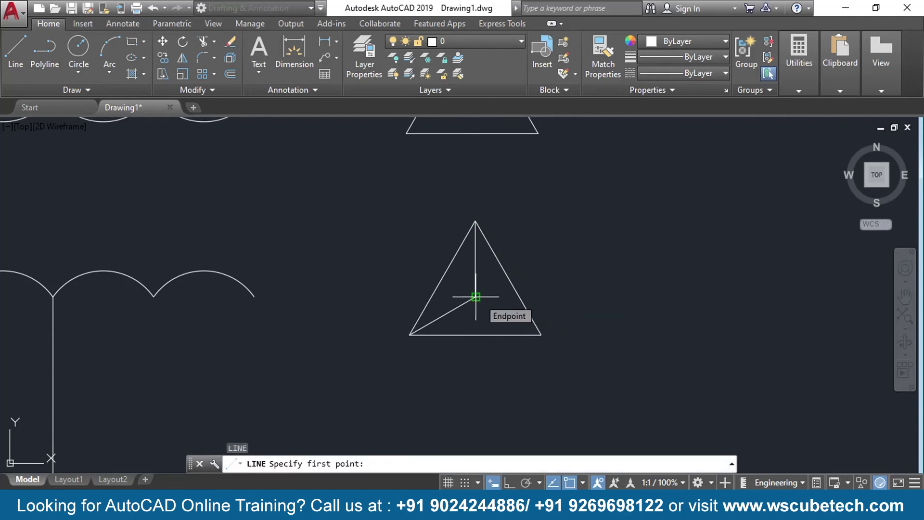
Draw a line from the same triangle's centre to its lower-right corner and delete the surrounding triangle, leaving only the wye lines
click(476, 297)
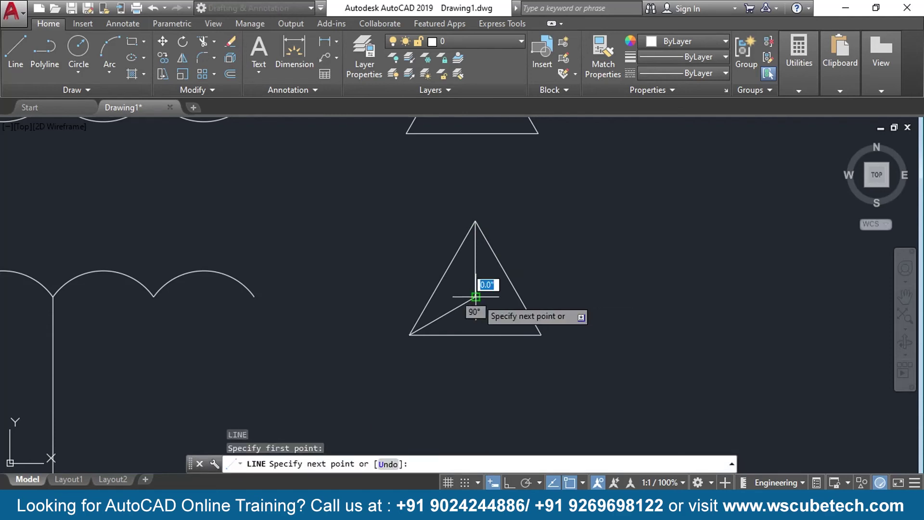
click(539, 336)
key(Return)
click(520, 294)
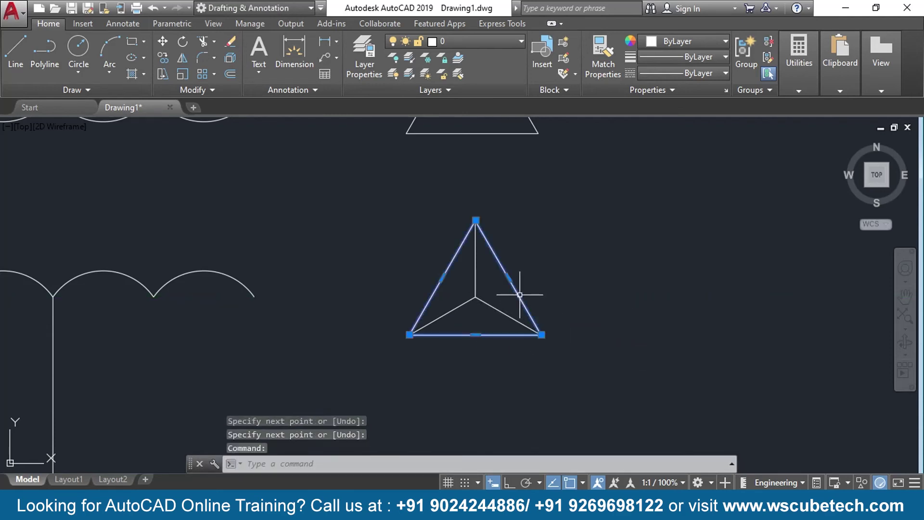
key(Delete)
Compare the wye symbol beside the first transformer with the reference diagram, examining its orientation
scroll(337, 291, down, 2)
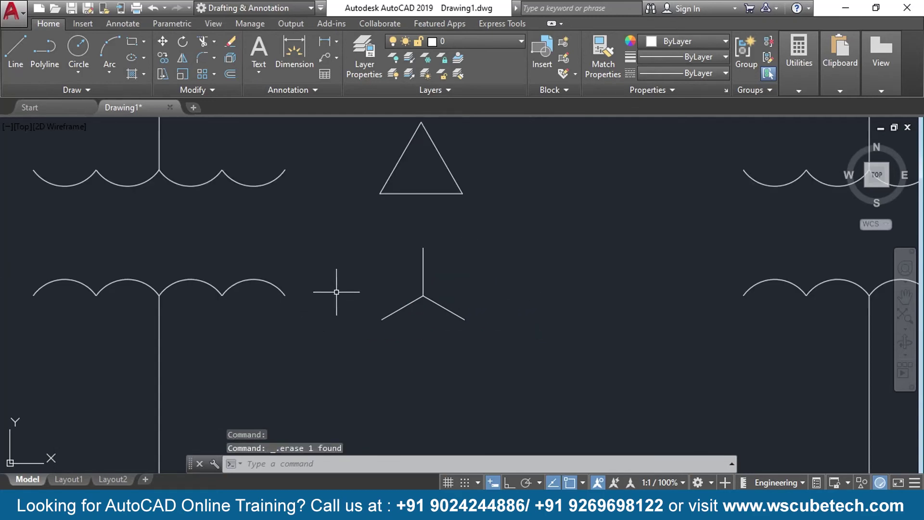
middle_drag(338, 292, 358, 312)
scroll(369, 320, down, 4)
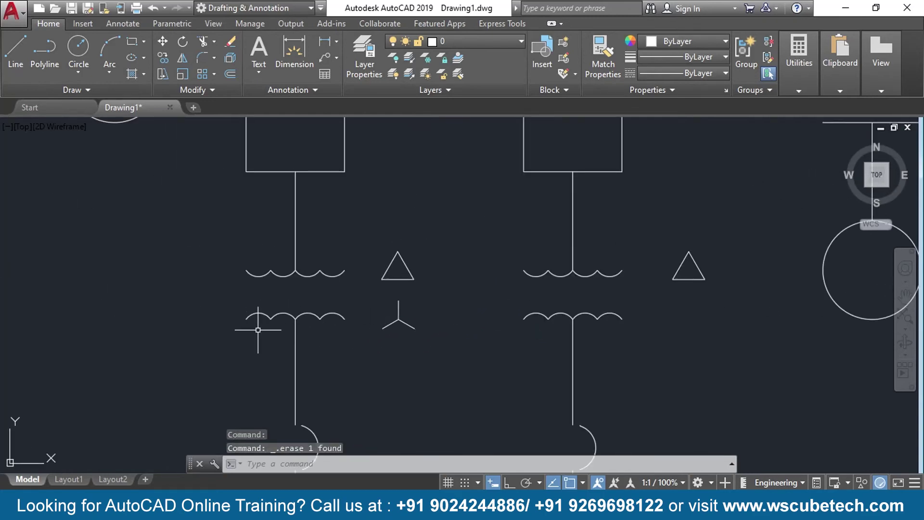
middle_drag(217, 331, 519, 385)
middle_drag(298, 290, 358, 333)
middle_drag(45, 324, 134, 324)
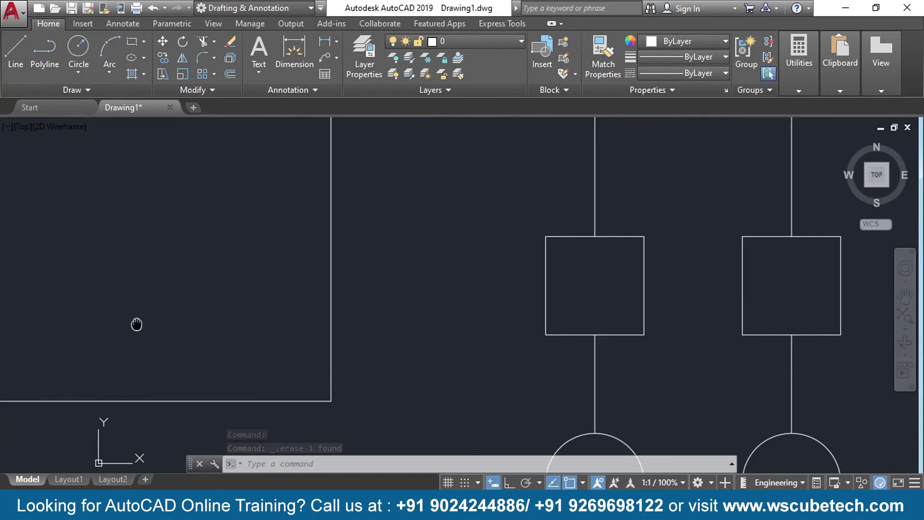
middle_drag(526, 353, 252, 292)
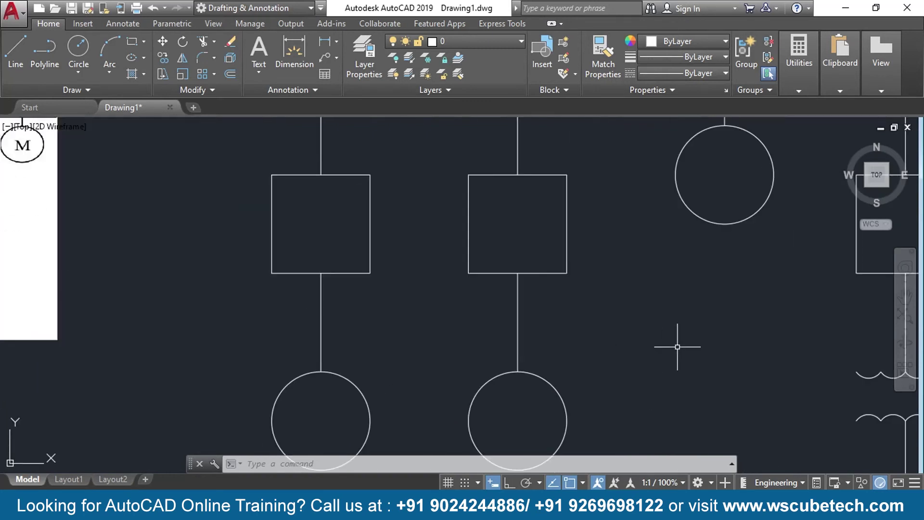
middle_drag(678, 347, 275, 305)
middle_drag(562, 341, 488, 327)
scroll(488, 342, up, 2)
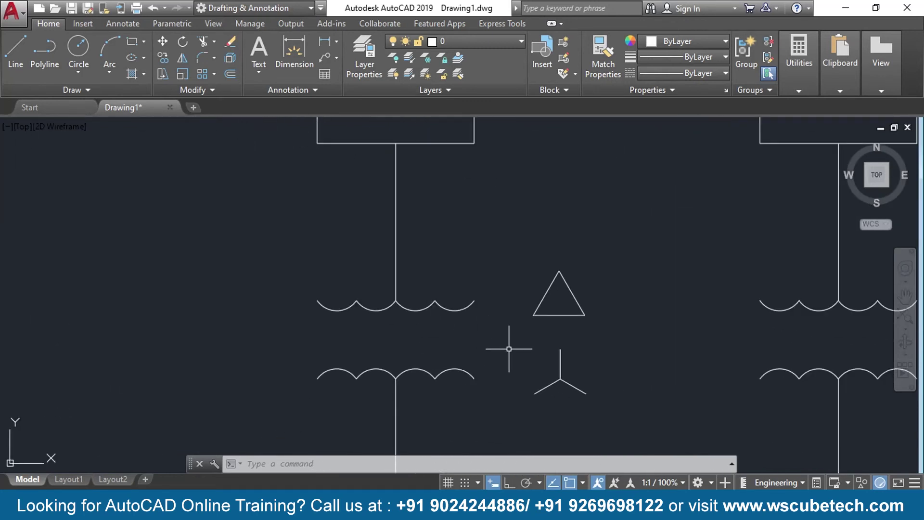
scroll(508, 349, up, 2)
middle_drag(532, 384, 445, 328)
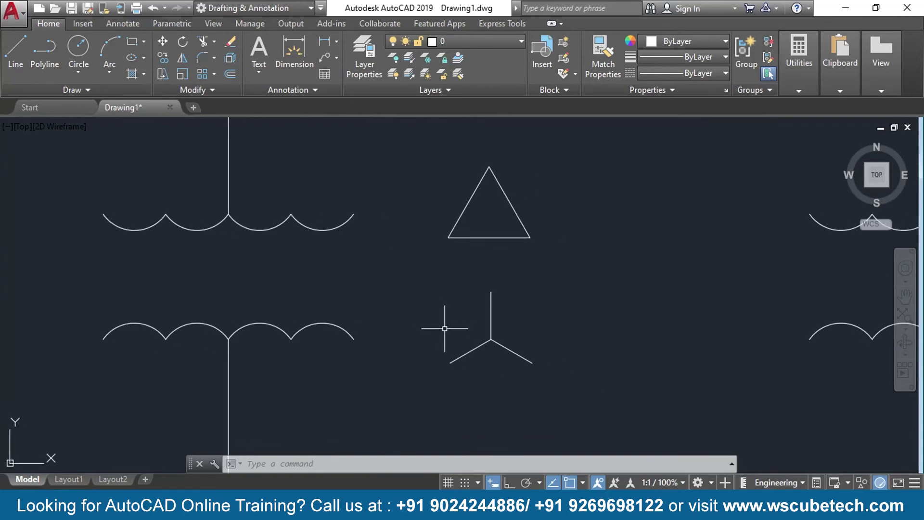
text(RO)
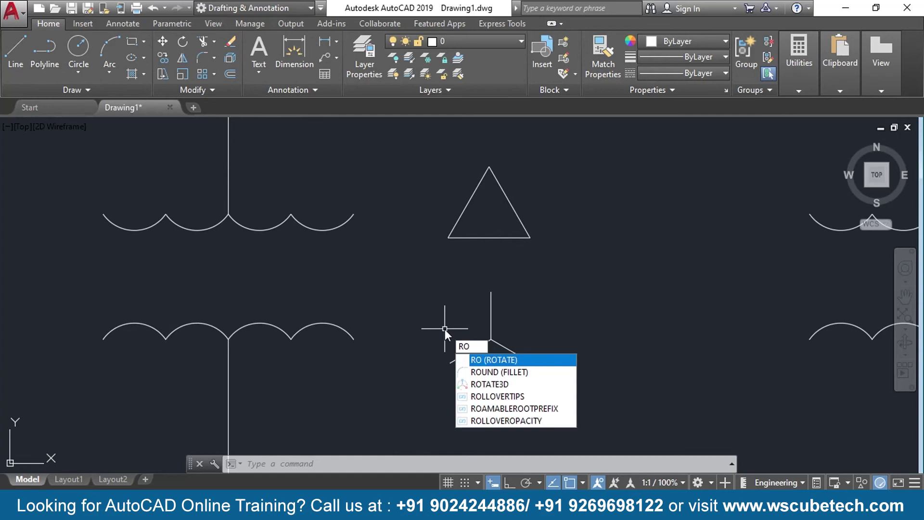
key(Return)
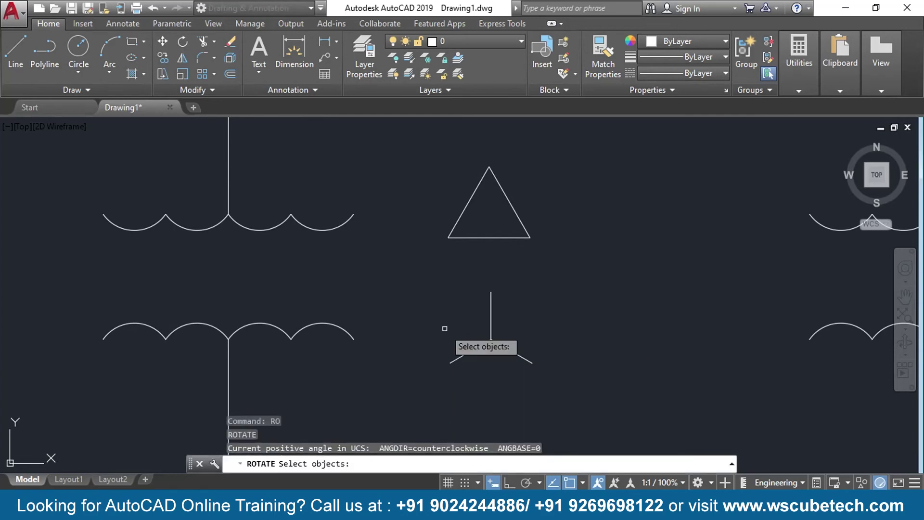
click(537, 273)
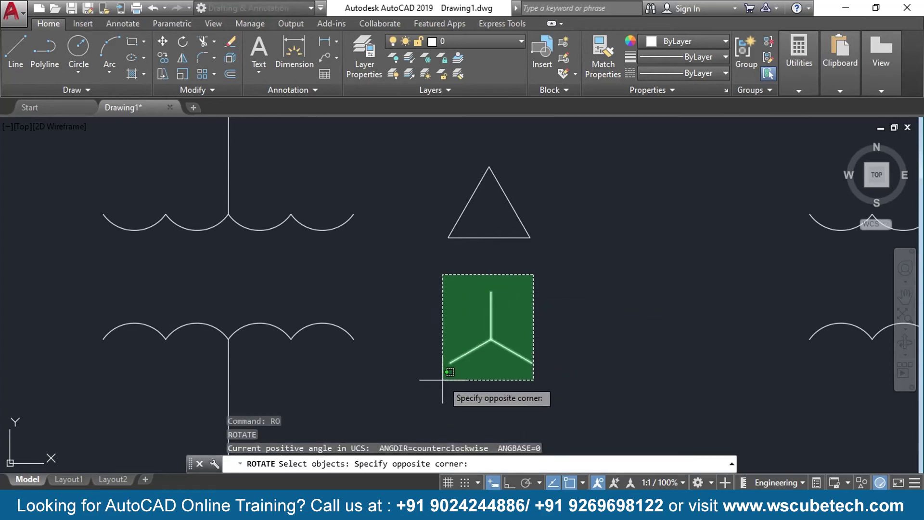
click(443, 382)
key(Return)
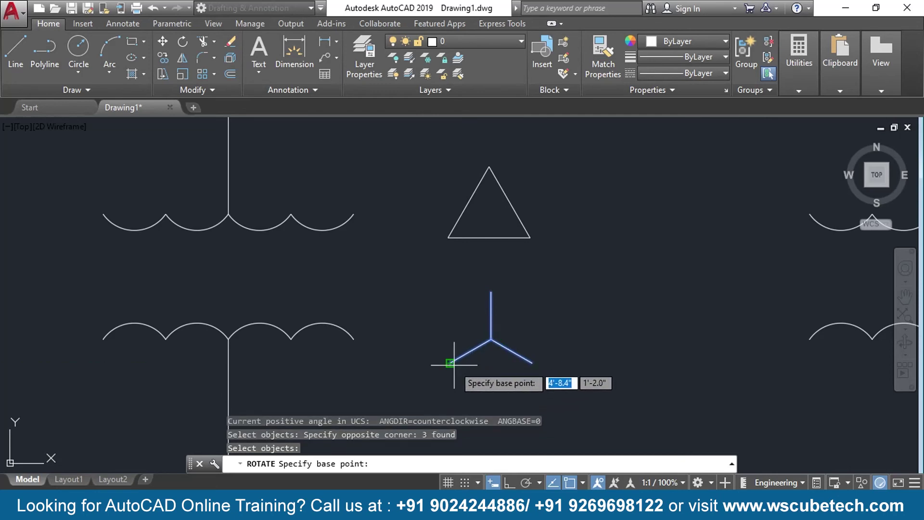
click(450, 362)
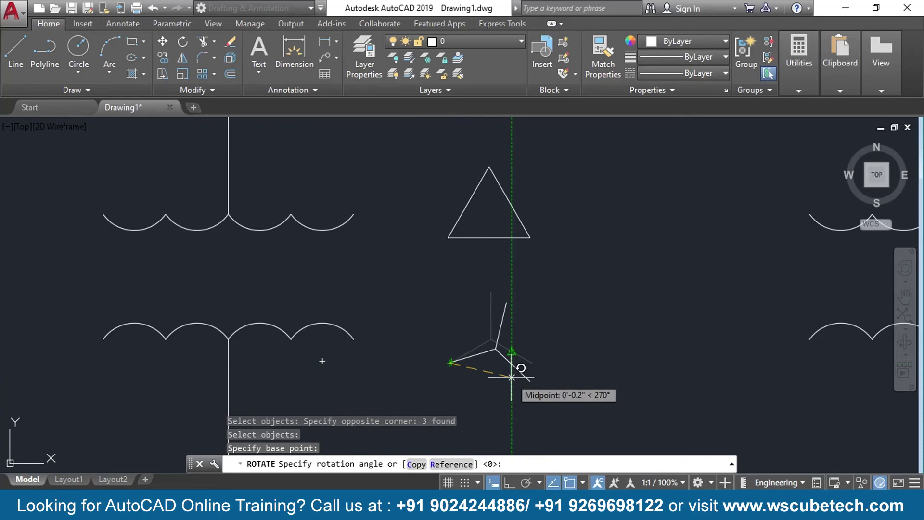
key(ctrl+z)
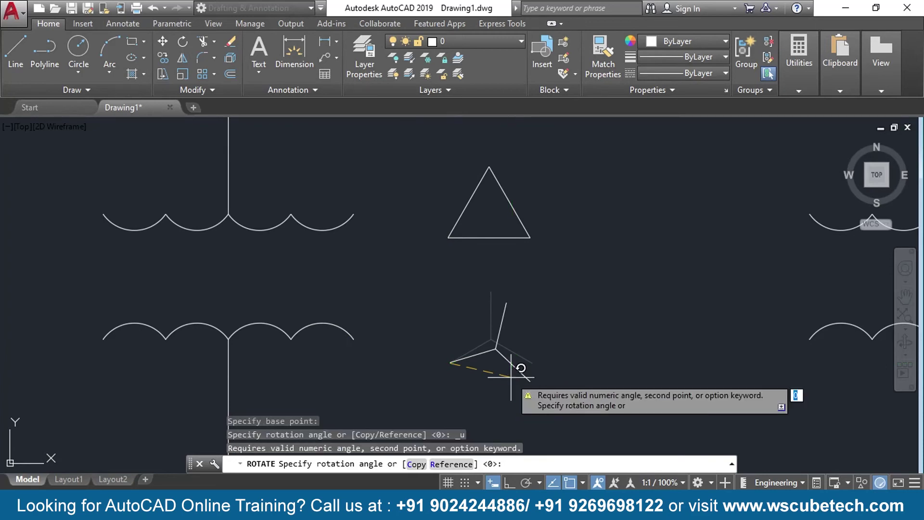
key(Escape)
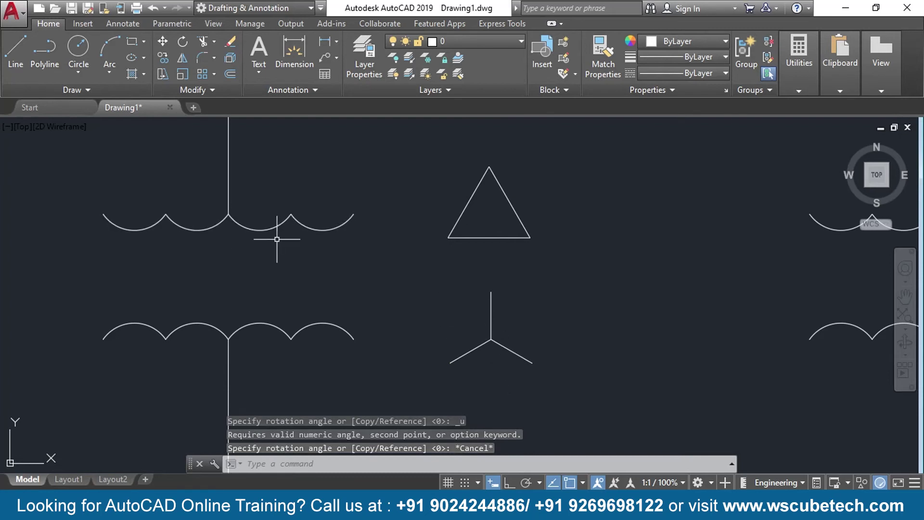
Rotate the three wye lines 210° about their common centre so one arm points horizontally toward the first transformer
text(ro)
key(Return)
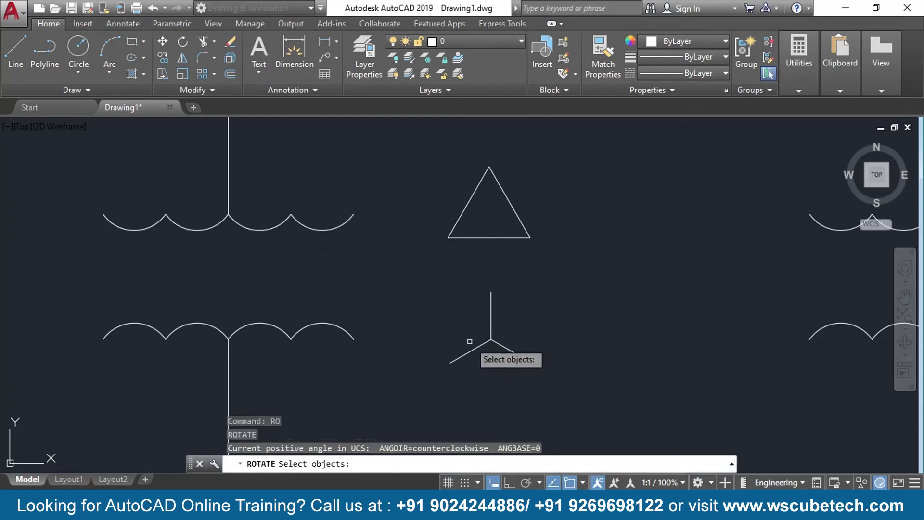
click(534, 284)
click(423, 390)
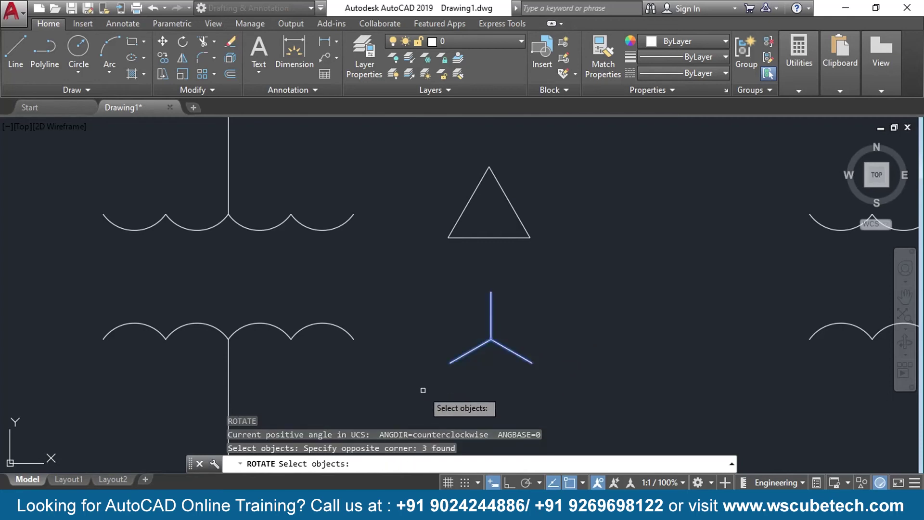
key(Return)
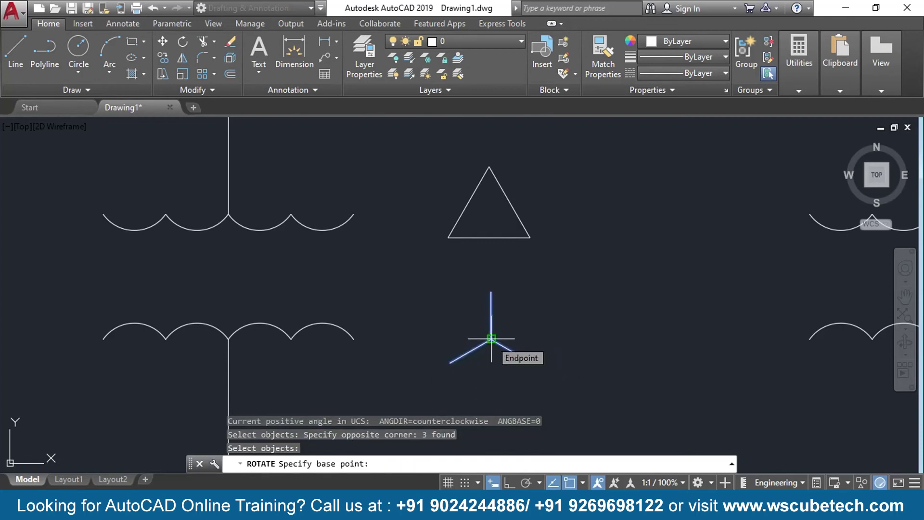
click(491, 338)
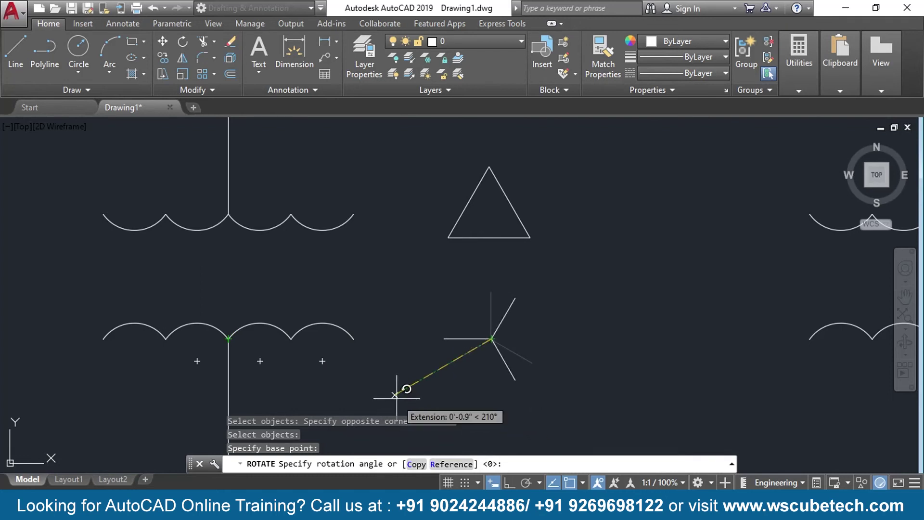
click(396, 398)
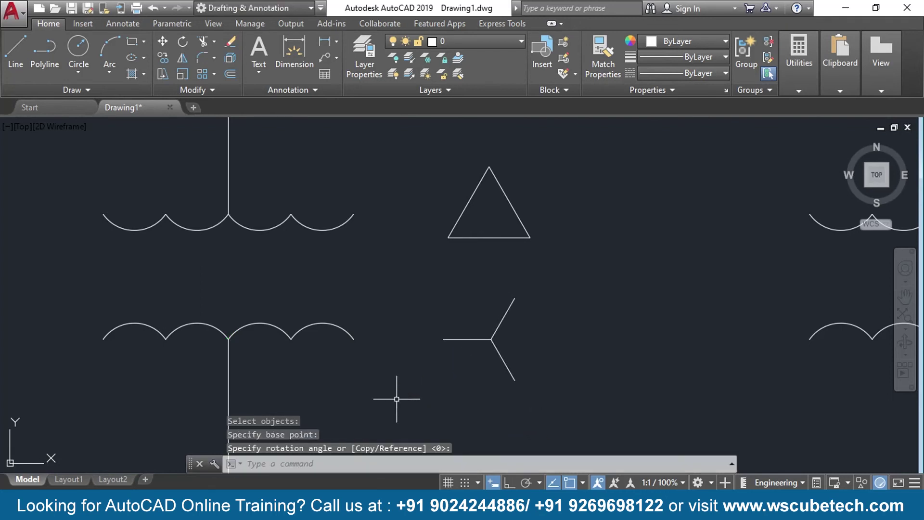
Join the three lines of the rotated wye symbol
middle_drag(458, 387, 365, 395)
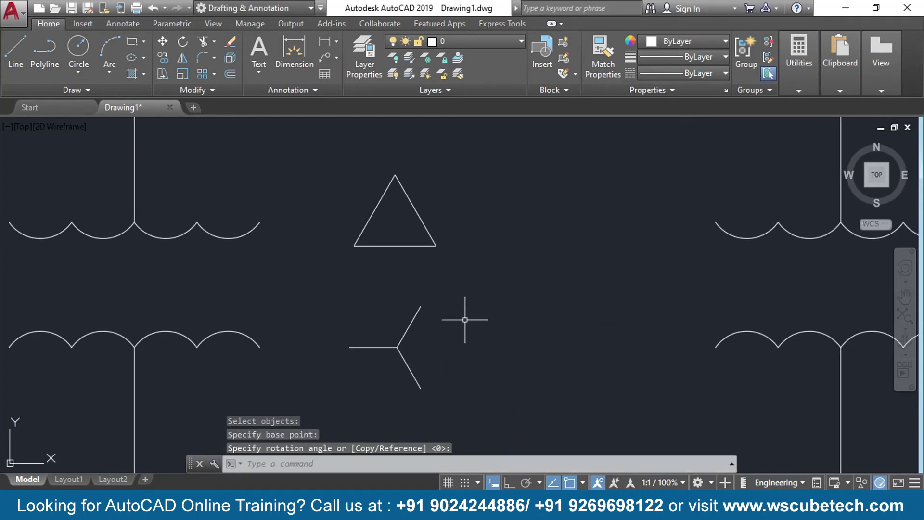
click(469, 278)
click(339, 395)
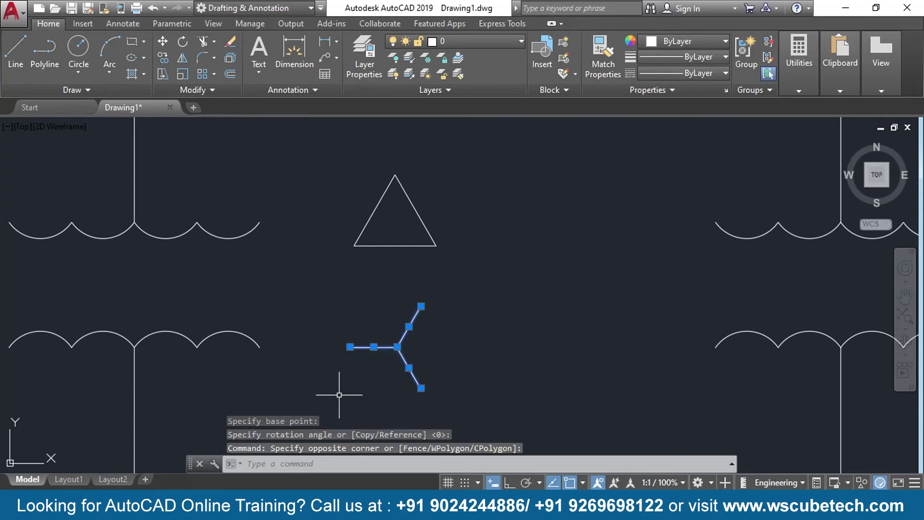
text(J)
key(Return)
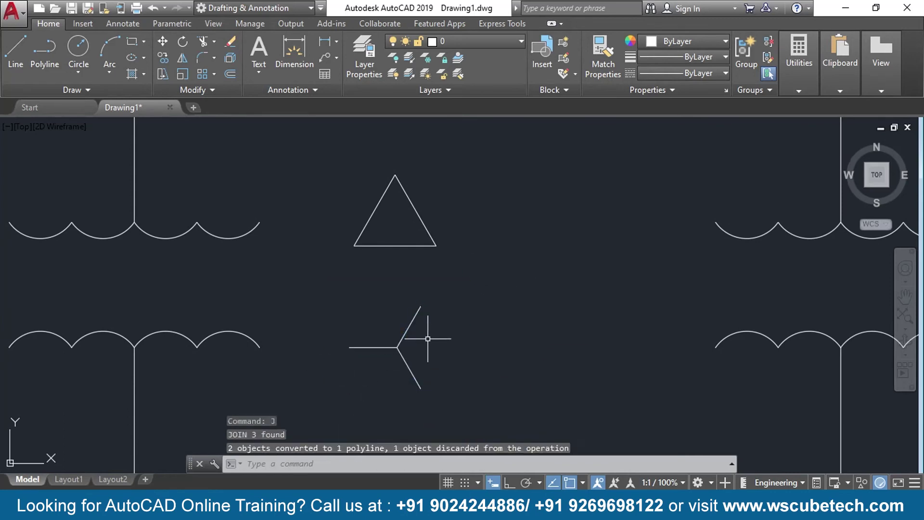
Copy the wye symbol from its centre point to below the delta triangle beside the second transformer
mouse_move(444, 319)
middle_down()
mouse_move(206, 305)
mouse_move(340, 305)
middle_up()
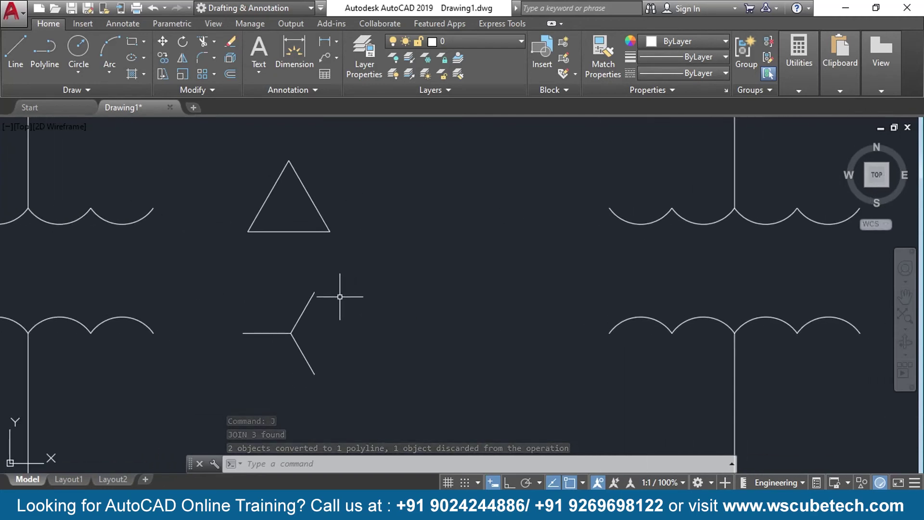
text(CO)
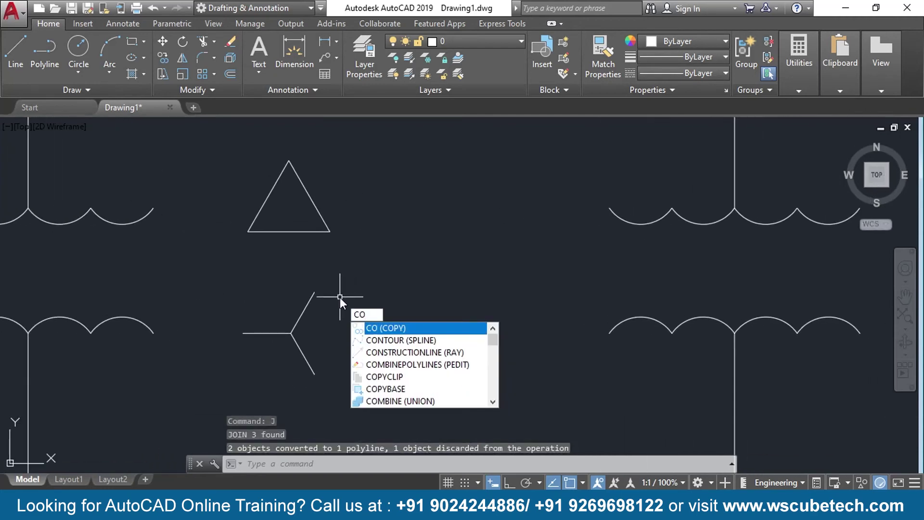
key(Return)
click(351, 270)
click(237, 394)
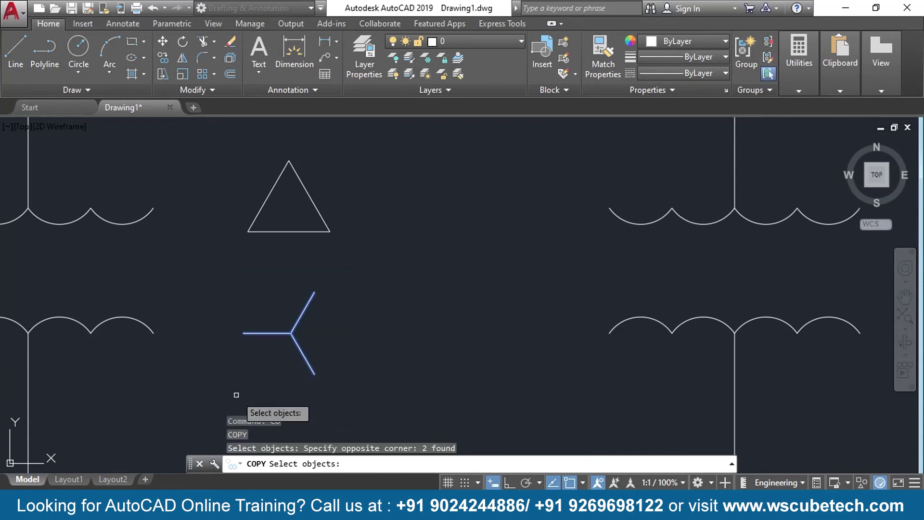
key(Return)
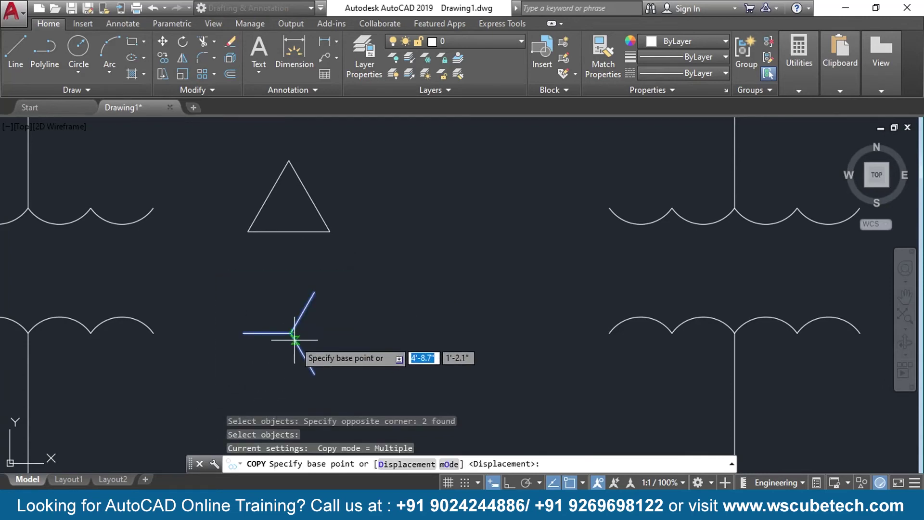
click(291, 333)
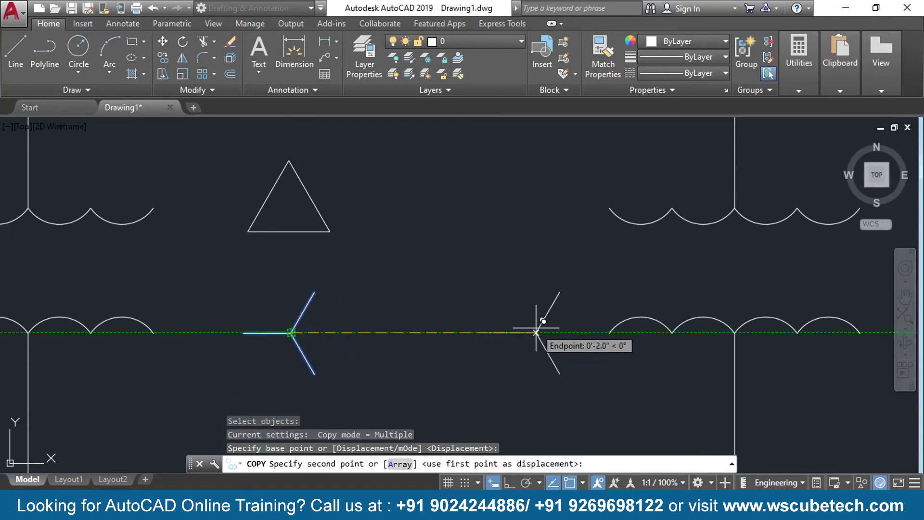
middle_drag(794, 323, 339, 341)
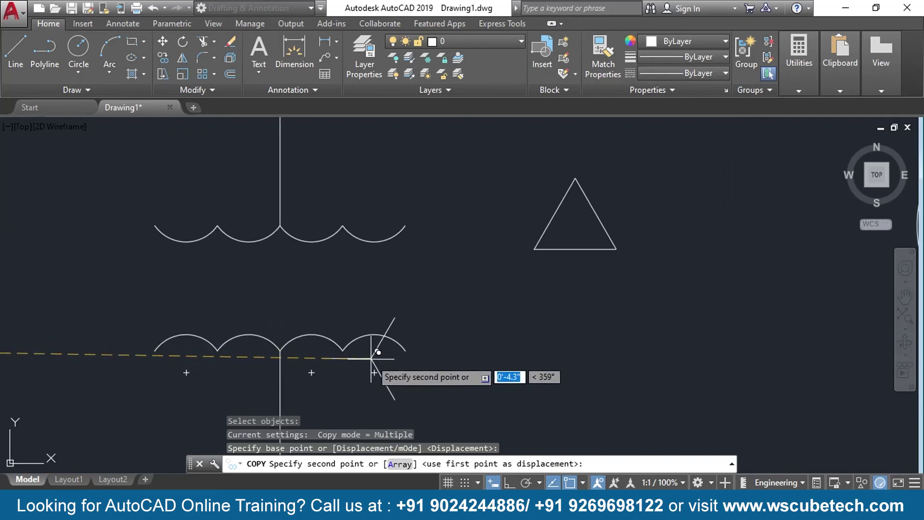
click(342, 350)
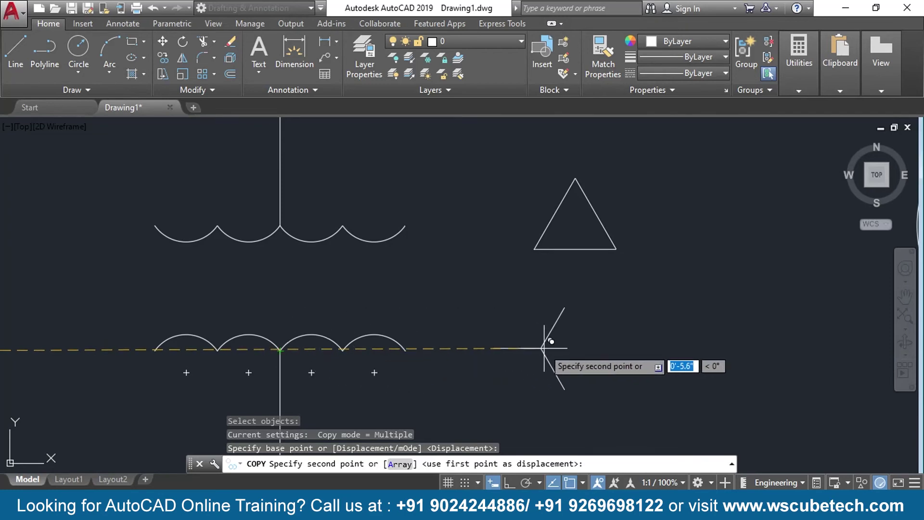
click(585, 342)
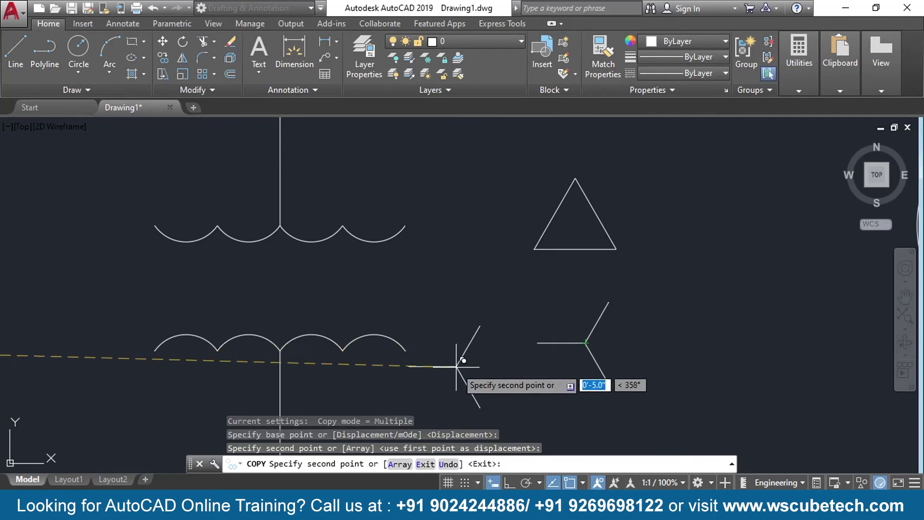
key(Return)
Compare the drawing with the reference diagram, examining the motor branches below the 480 V bus
scroll(348, 369, down, 6)
middle_drag(261, 368, 425, 360)
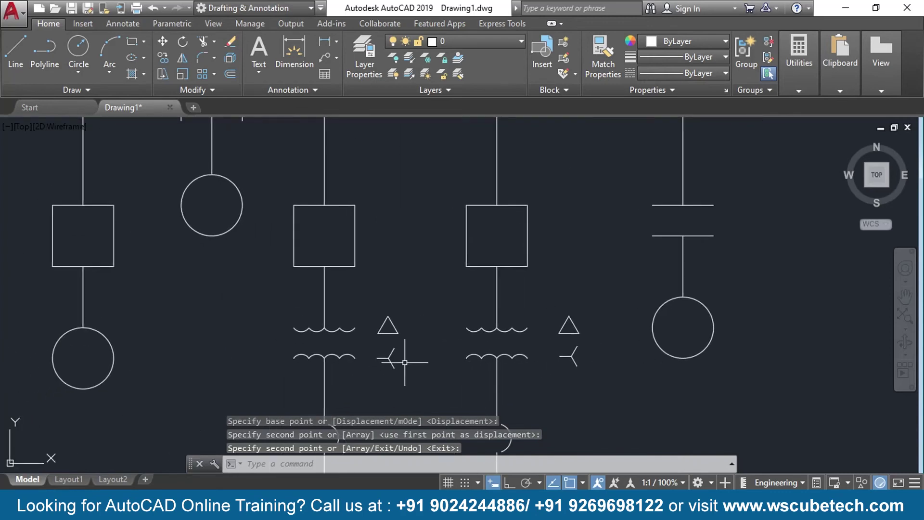
scroll(384, 363, down, 4)
middle_drag(254, 355, 354, 327)
scroll(150, 302, up, 4)
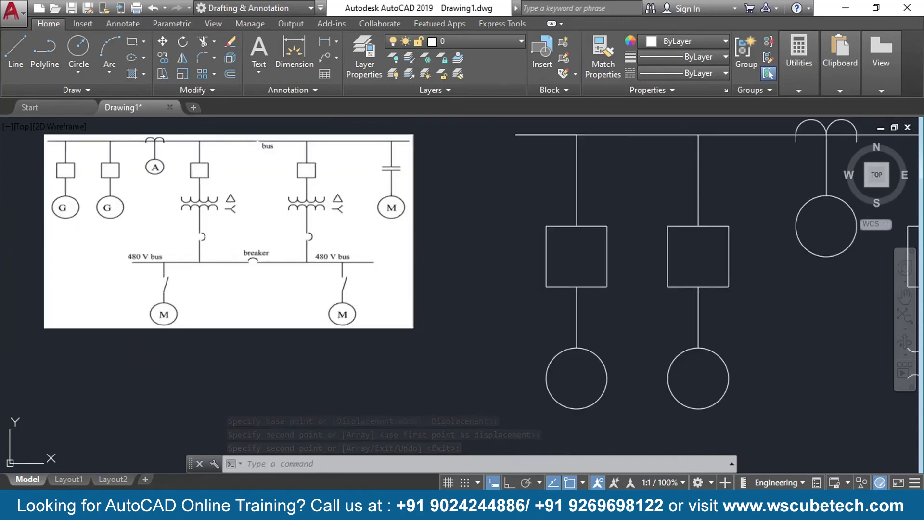
mouse_move(427, 386)
middle_down()
mouse_move(388, 330)
mouse_move(435, 443)
mouse_move(444, 367)
mouse_move(483, 291)
middle_up()
scroll(458, 364, up, 2)
scroll(486, 290, up, 2)
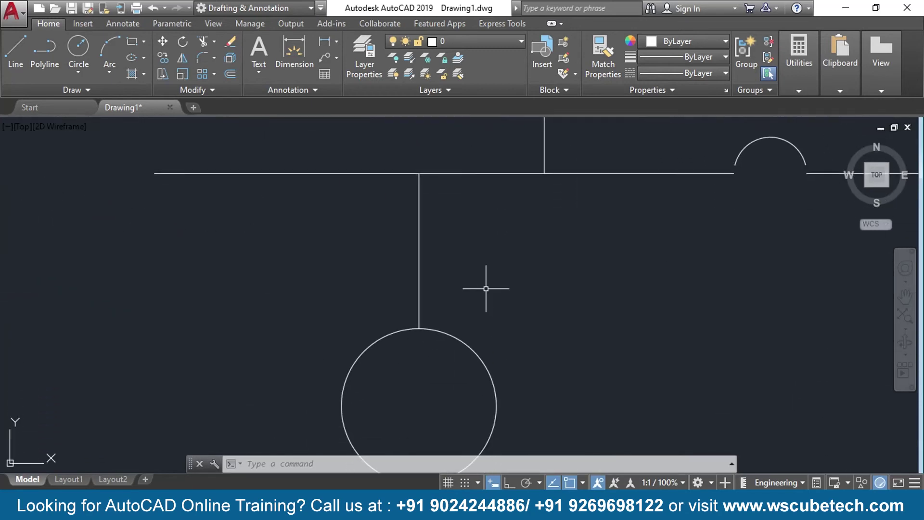
scroll(486, 294, down, 2)
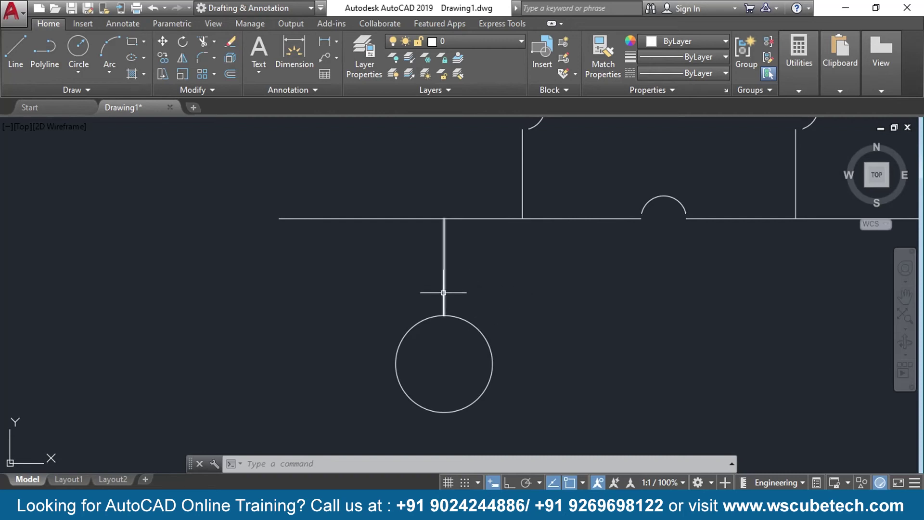
Stretch the upper end of the first lower motor's vertical line straight up past the 480 V bus
click(490, 254)
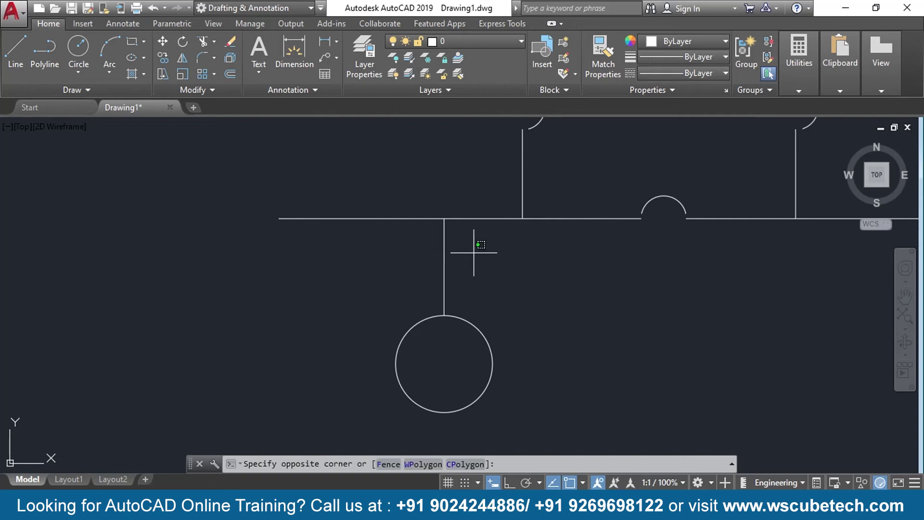
click(393, 403)
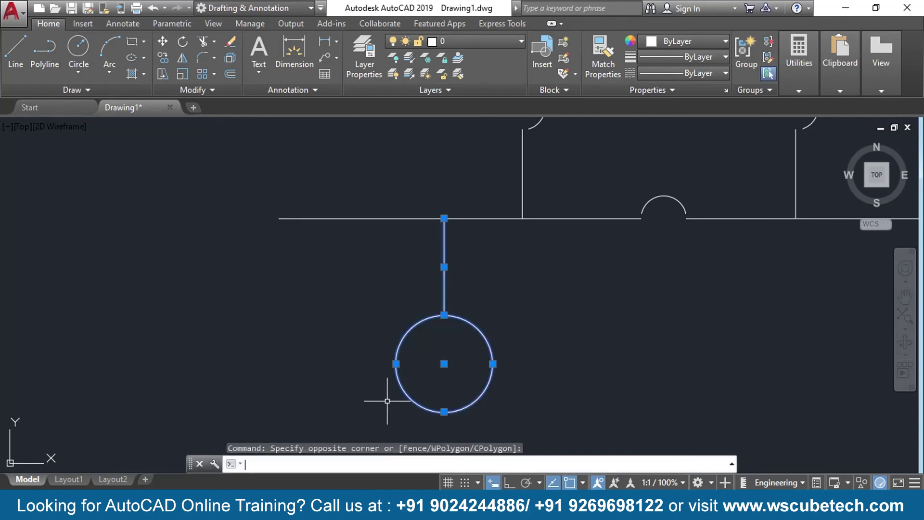
click(444, 315)
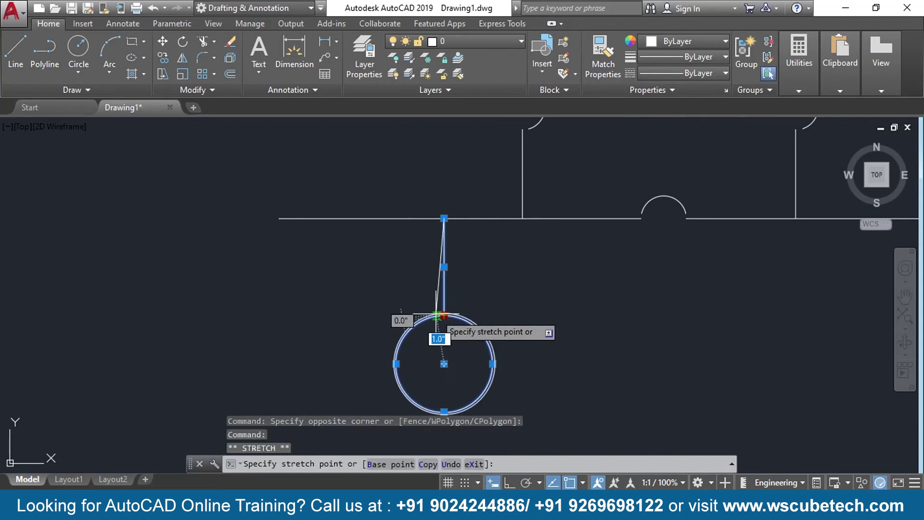
key(Escape)
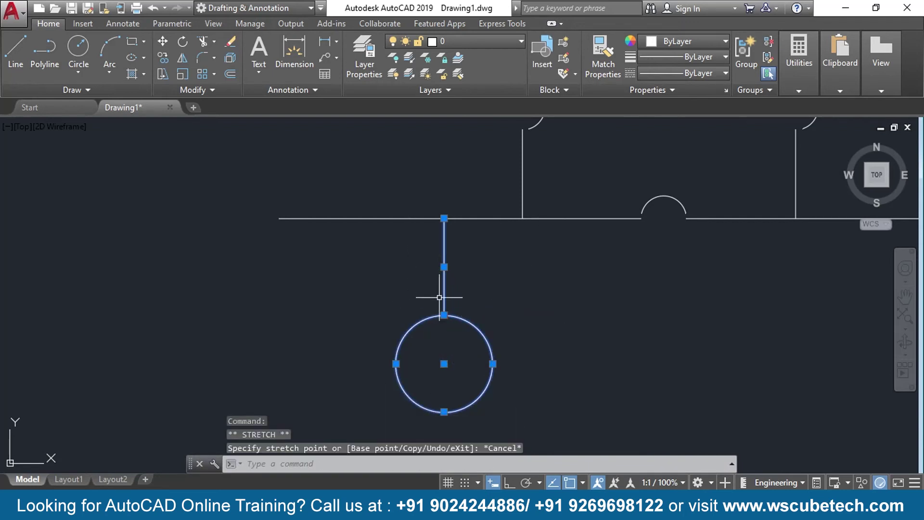
click(444, 218)
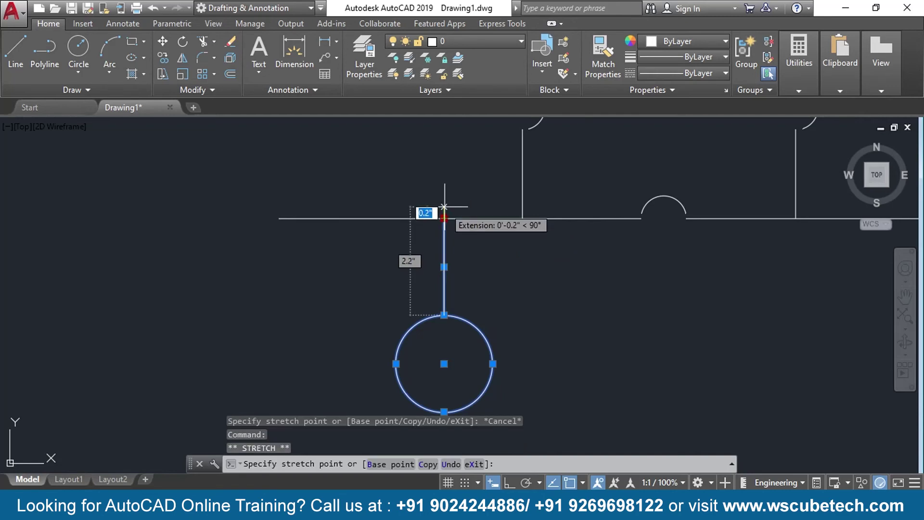
click(443, 138)
middle_drag(637, 305, 520, 348)
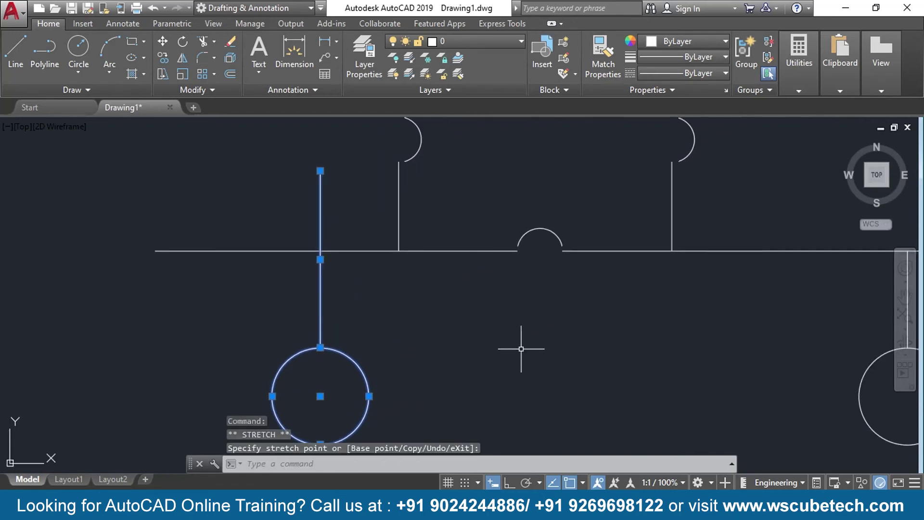
mouse_move(775, 361)
middle_down()
mouse_move(689, 361)
mouse_move(538, 329)
middle_up()
click(672, 304)
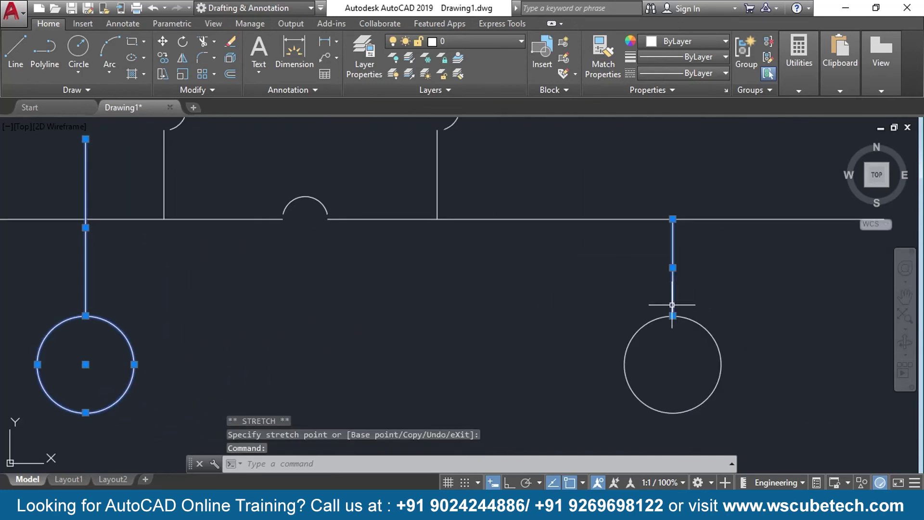
key(Delete)
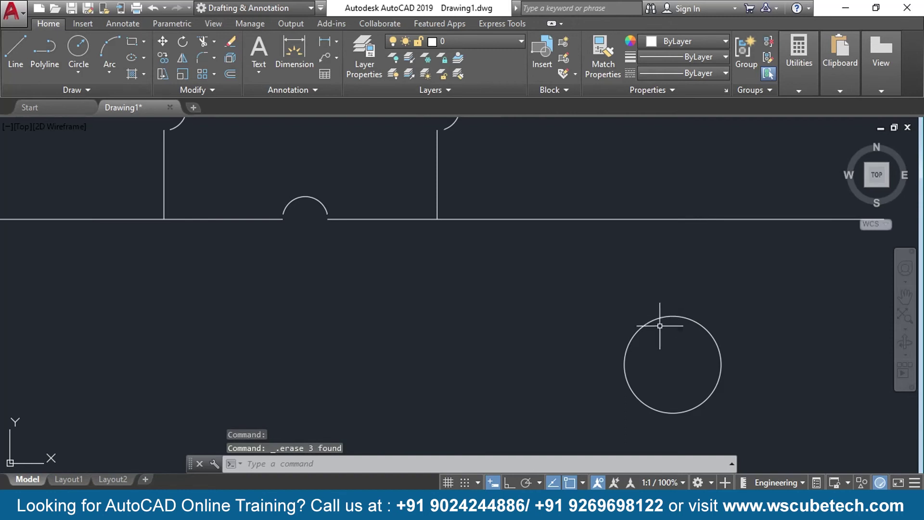
key(ctrl+z)
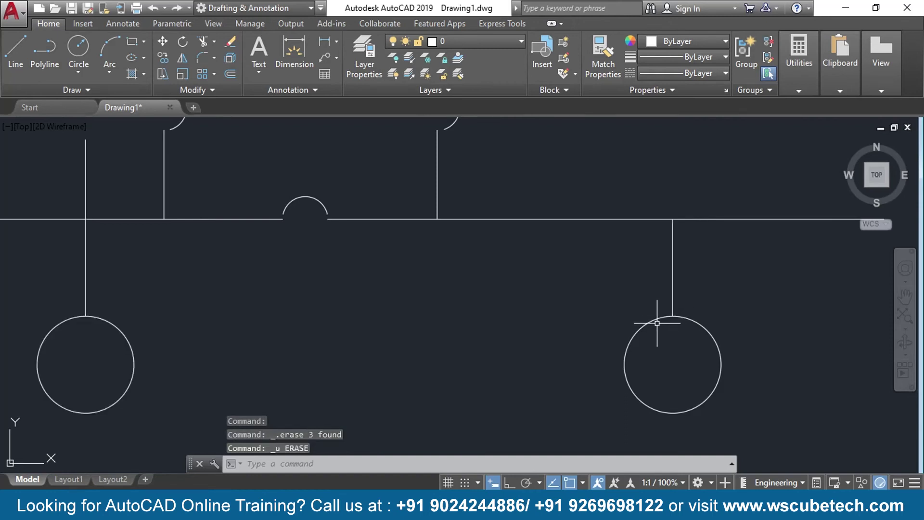
Delete the vertical line and circle of the second motor branch below the 480 V bus
click(672, 301)
key(Delete)
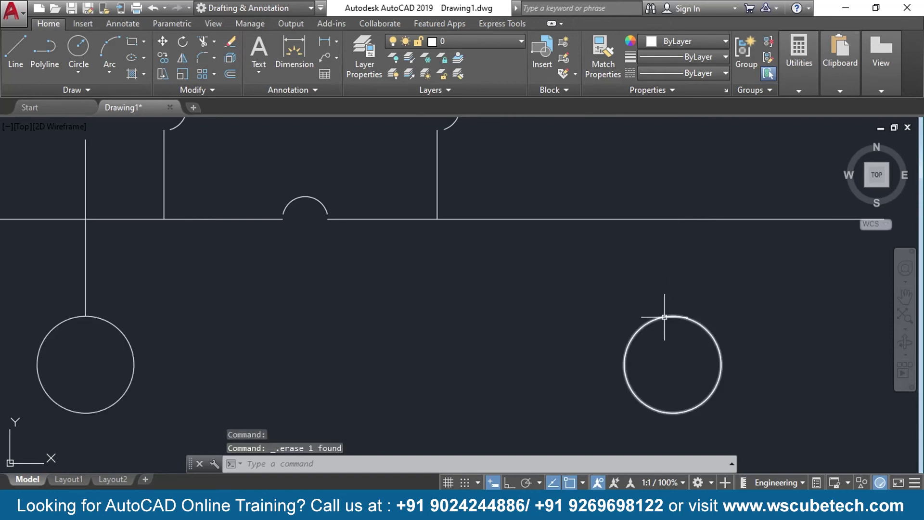
click(664, 316)
key(Delete)
mouse_move(304, 329)
middle_down()
mouse_move(733, 364)
mouse_move(730, 328)
middle_up()
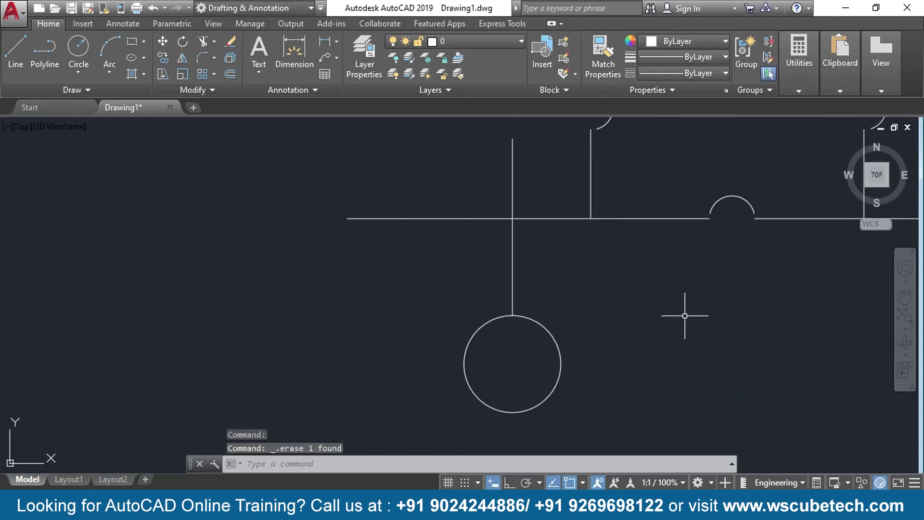
text(o)
key(Return)
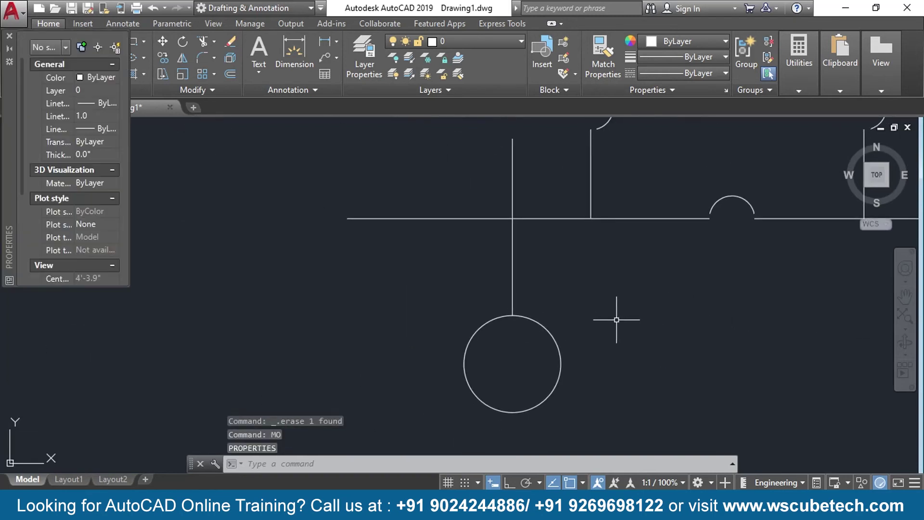
key(Escape)
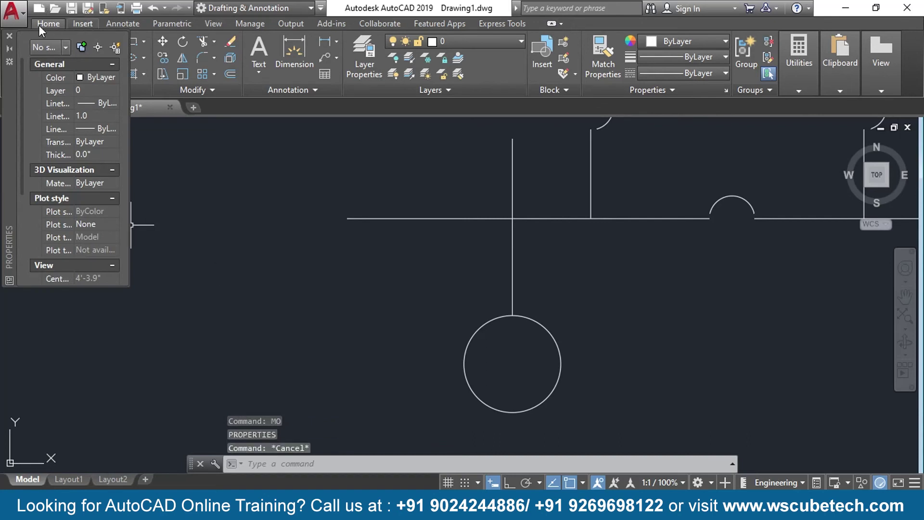
click(8, 36)
Move the remaining lower motor's line and circle straight down so the line's upper end meets the bus
text(m)
key(Return)
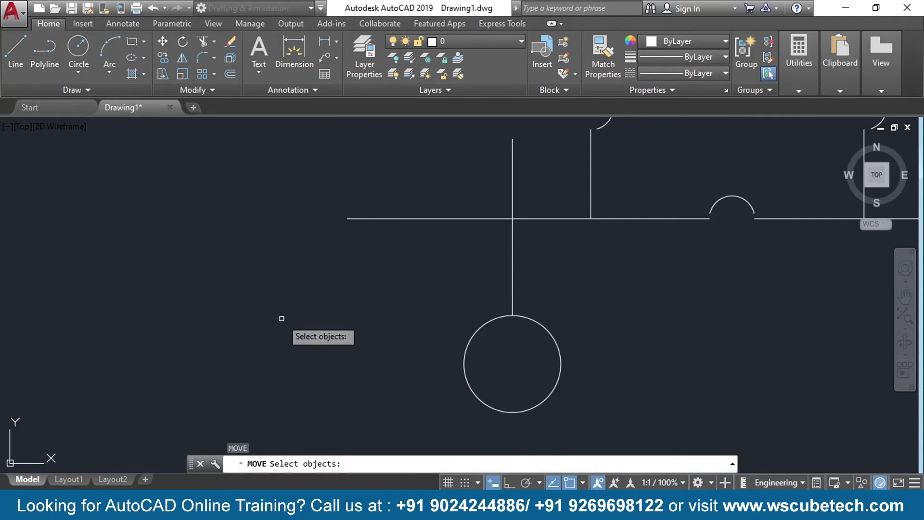
click(537, 137)
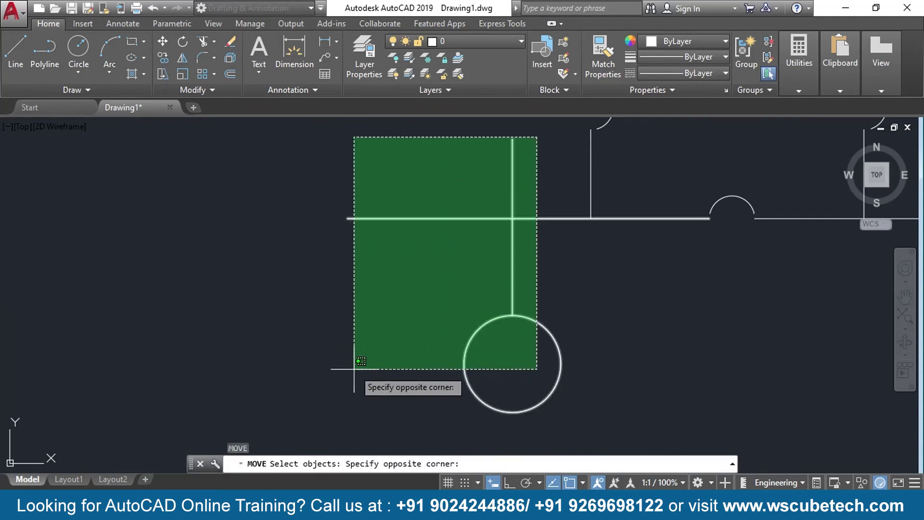
key(Escape)
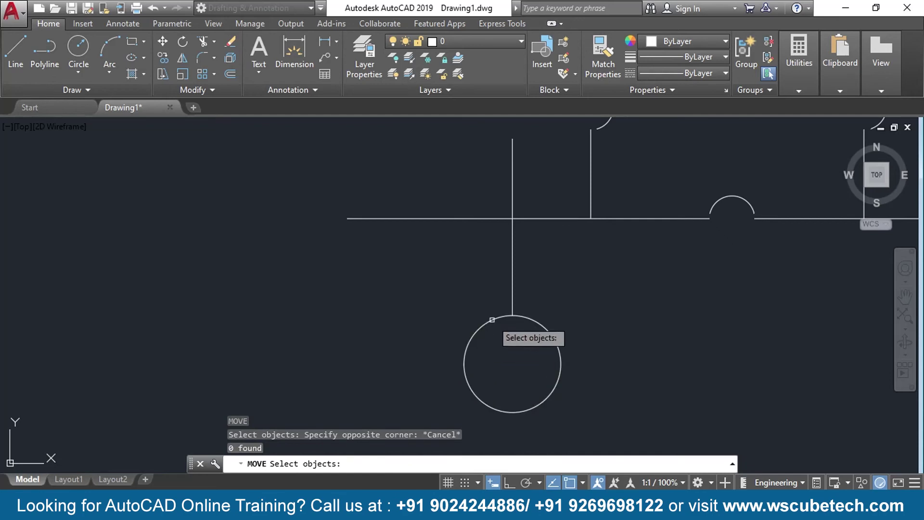
click(511, 297)
click(487, 324)
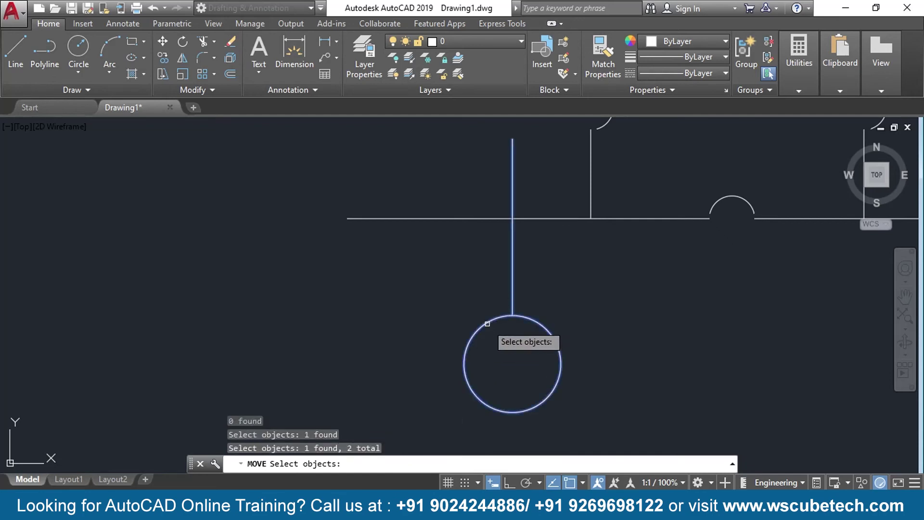
key(Return)
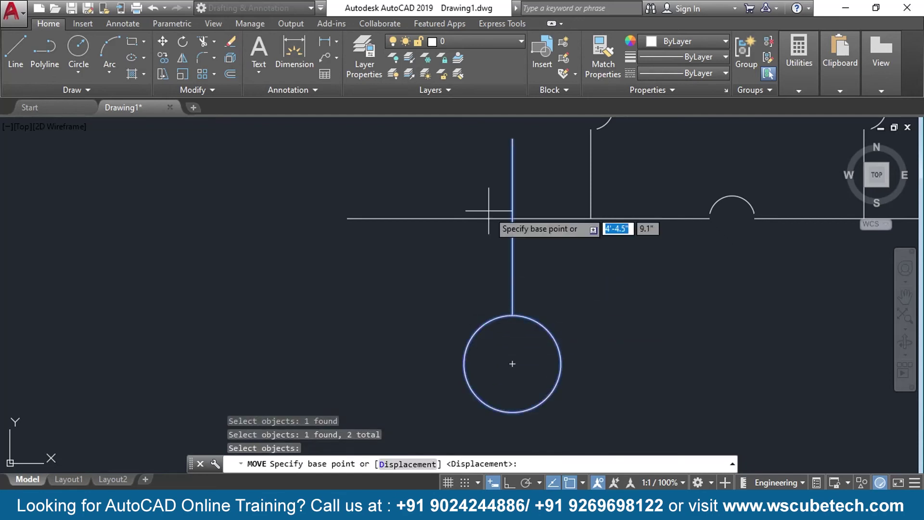
click(512, 140)
click(513, 218)
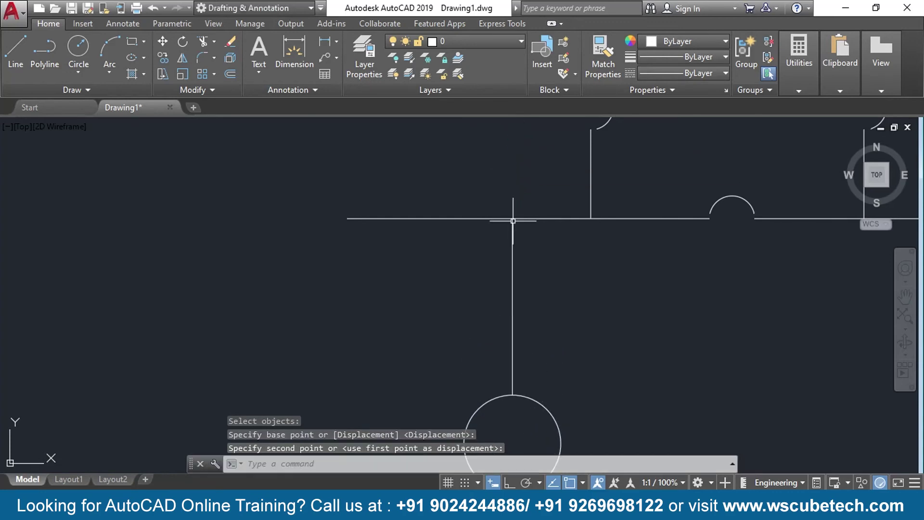
Examine the switch symbol above the lower motors in the reference diagram and compare it with the drawn motor branch
middle_drag(600, 335, 569, 251)
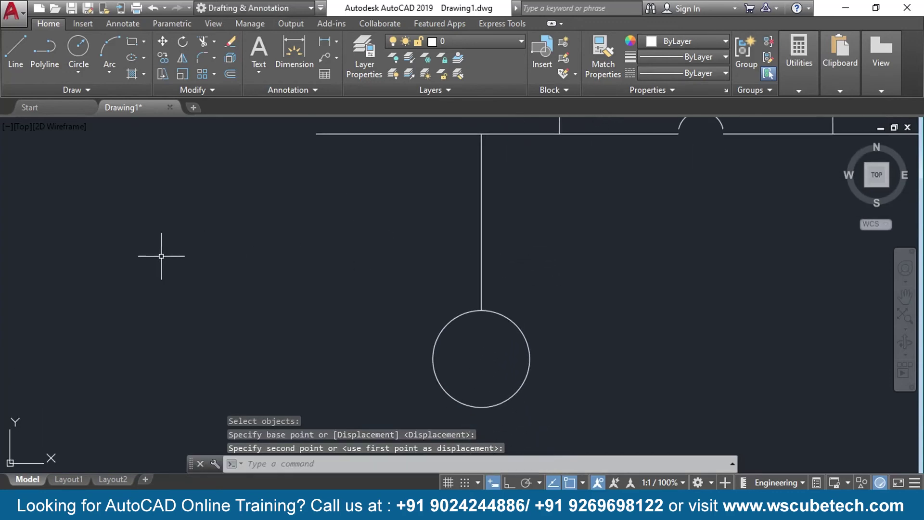
middle_drag(161, 256, 352, 371)
middle_drag(68, 336, 328, 322)
scroll(245, 296, down, 5)
middle_drag(108, 278, 170, 336)
scroll(176, 305, up, 5)
middle_drag(196, 275, 163, 328)
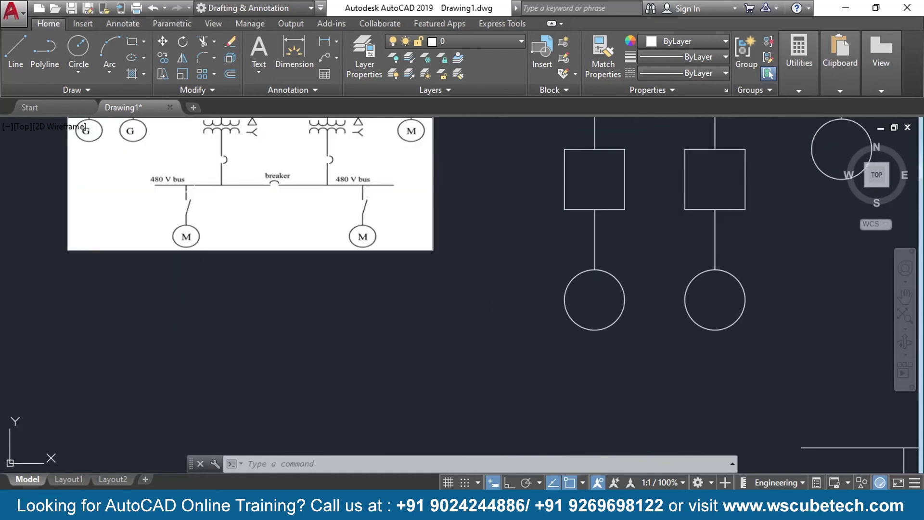
middle_drag(478, 372, 9, 314)
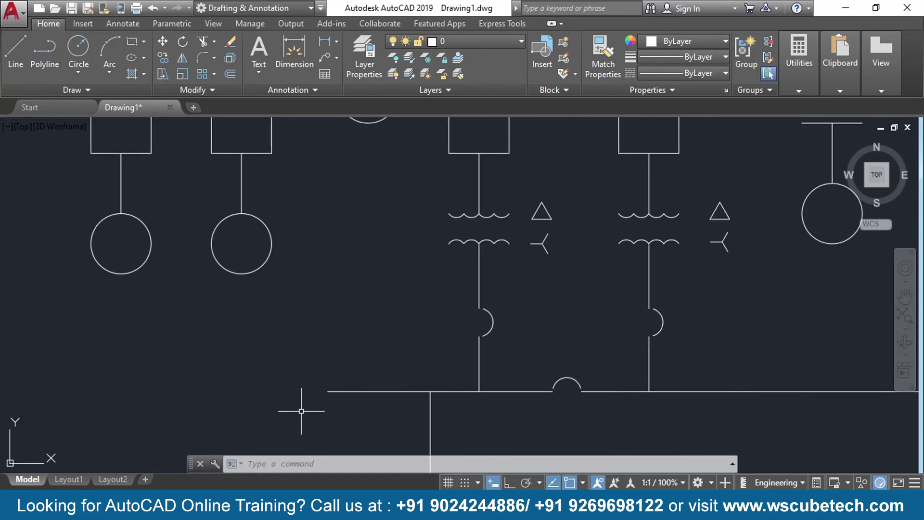
middle_drag(301, 411, 254, 287)
middle_drag(289, 347, 306, 329)
scroll(298, 329, up, 2)
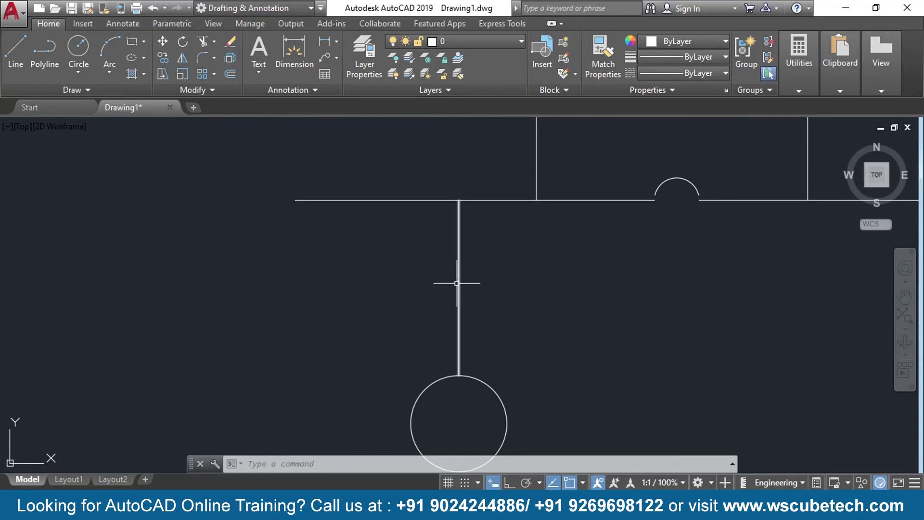
Break the vertical line between the 480 V bus and the lower motor circle, leaving a gap about 1.4" long midway
click(190, 89)
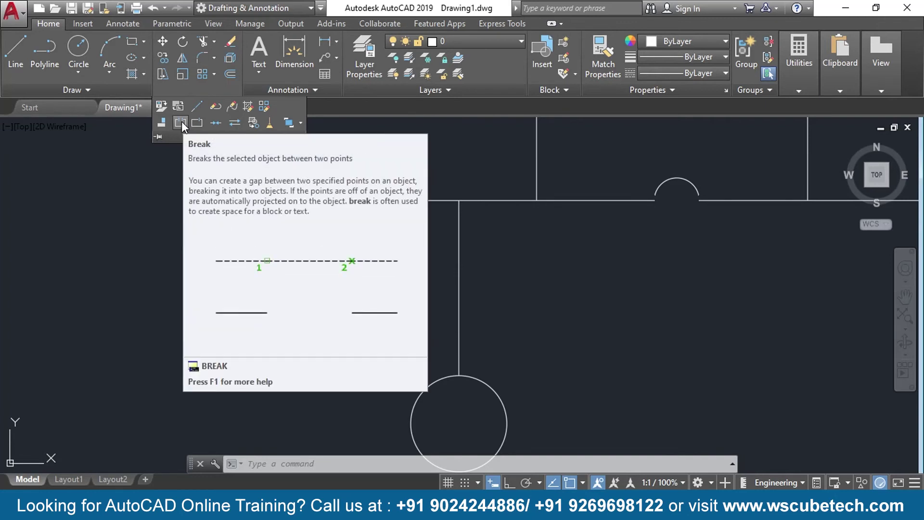
click(181, 121)
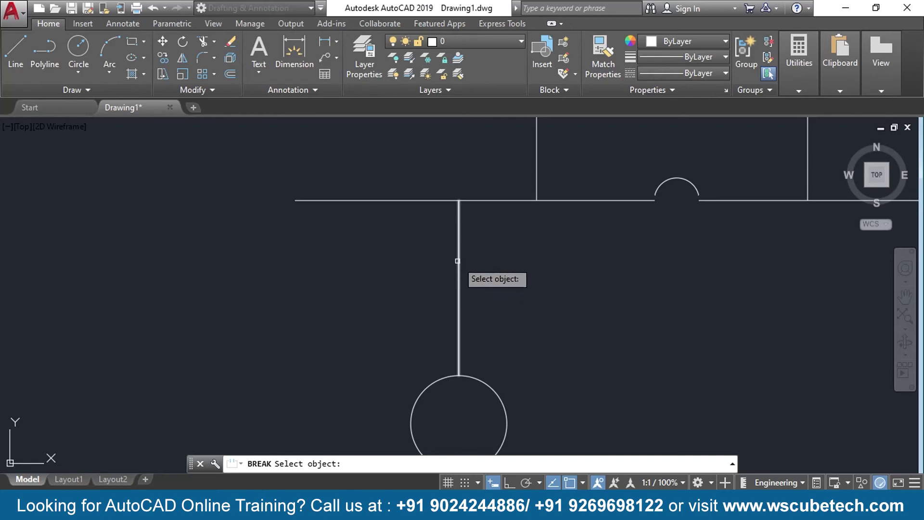
click(458, 260)
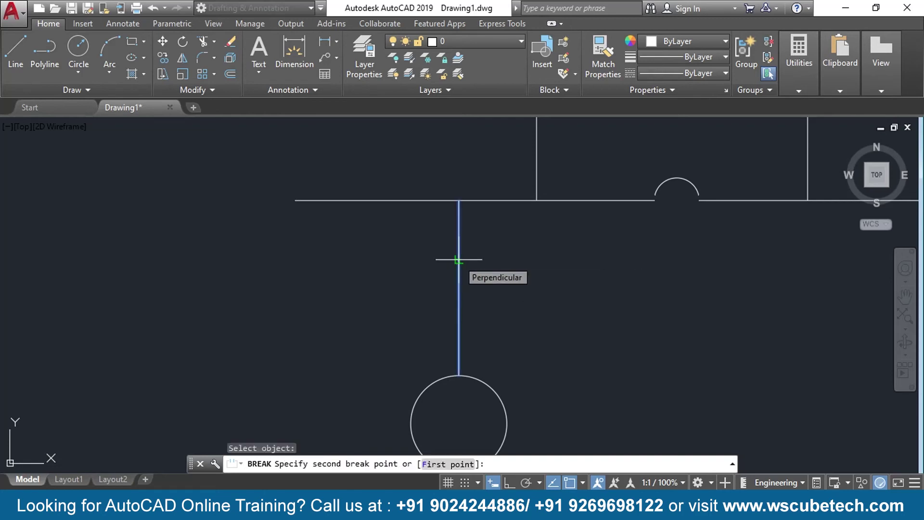
click(466, 328)
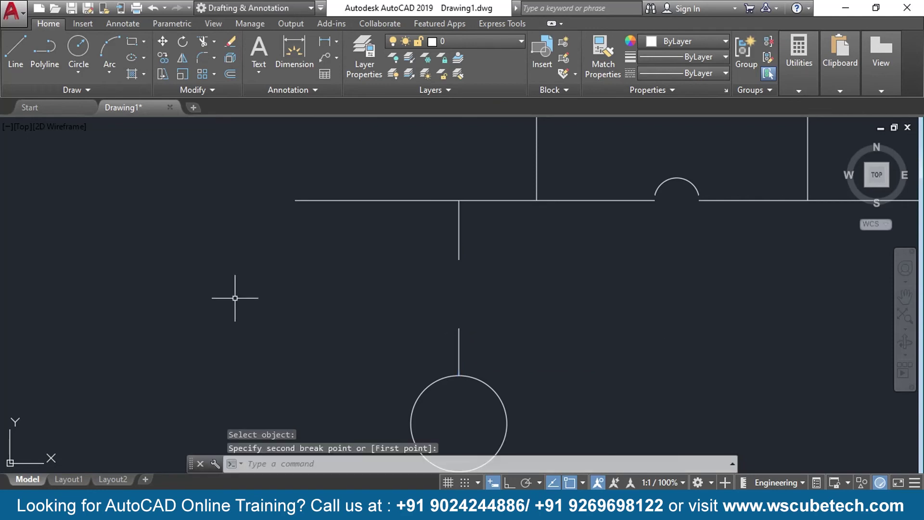
Draw the open switch blade at 60° from the top of the motor's lower line segment up to the height of the upper segment's end
scroll(146, 268, down, 3)
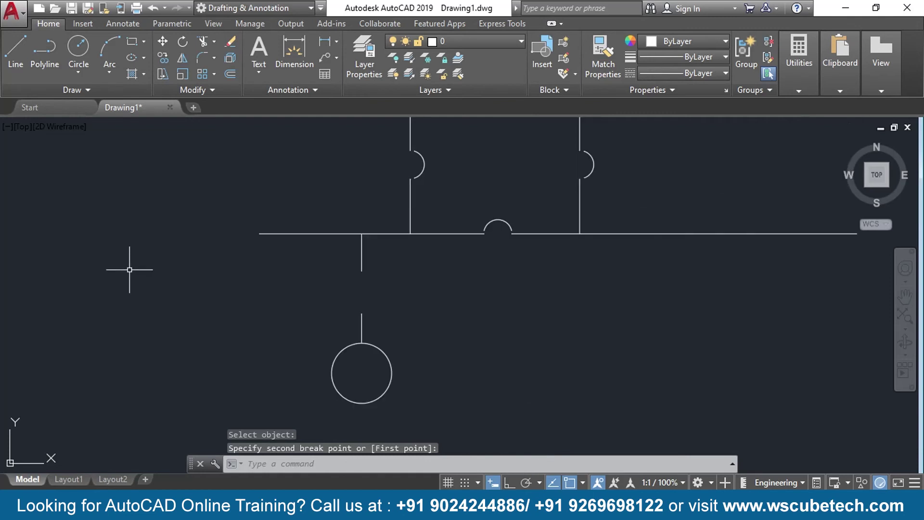
middle_drag(131, 270, 380, 300)
scroll(132, 244, down, 4)
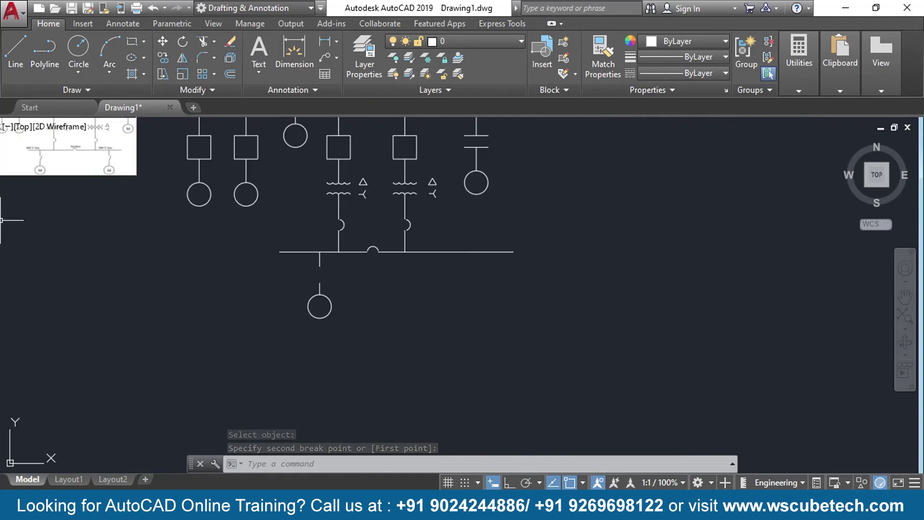
middle_drag(1, 221, 103, 258)
scroll(107, 238, up, 4)
middle_drag(212, 226, 181, 274)
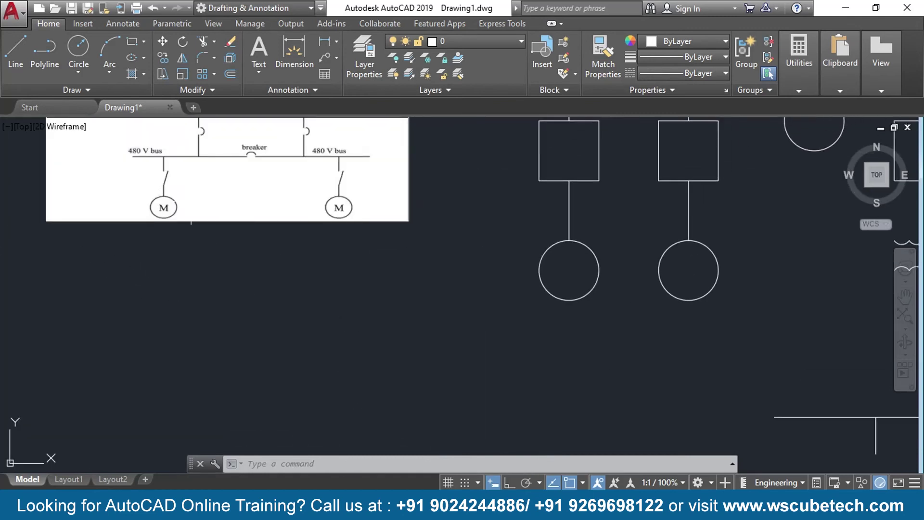
middle_drag(627, 373, 61, 221)
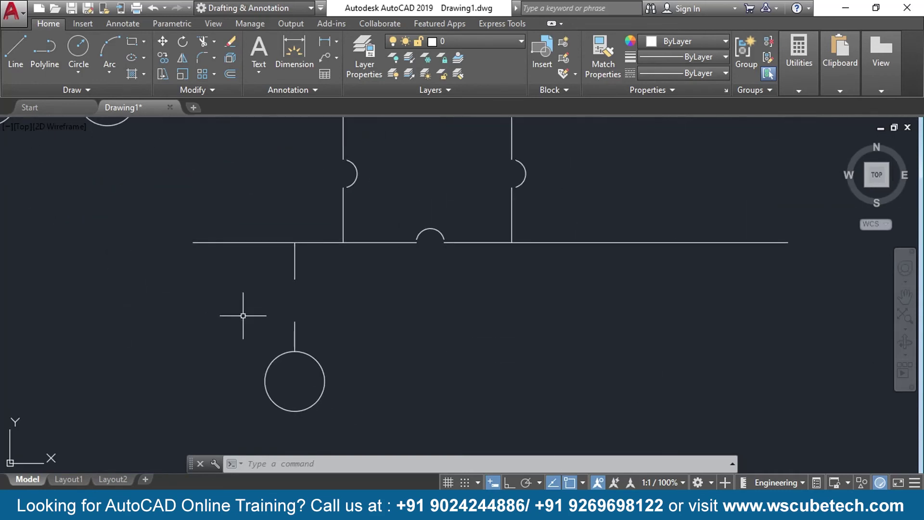
text(l)
key(Return)
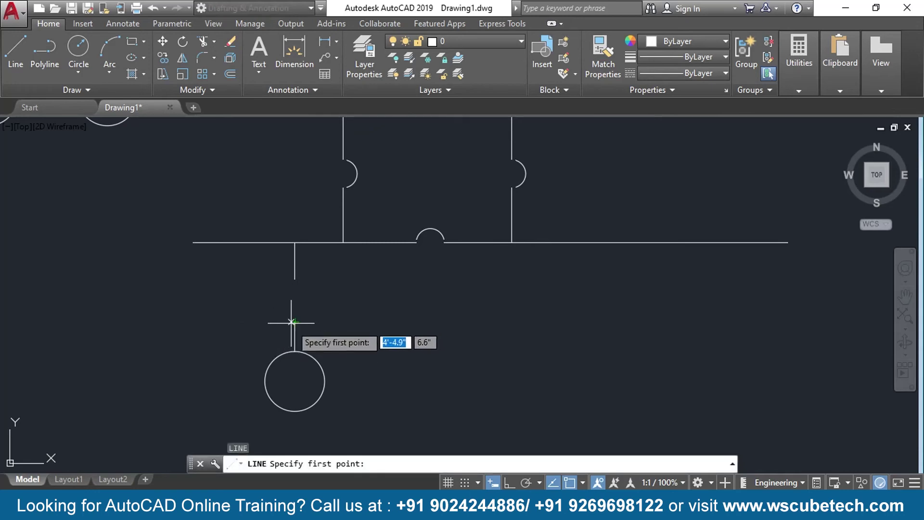
click(295, 321)
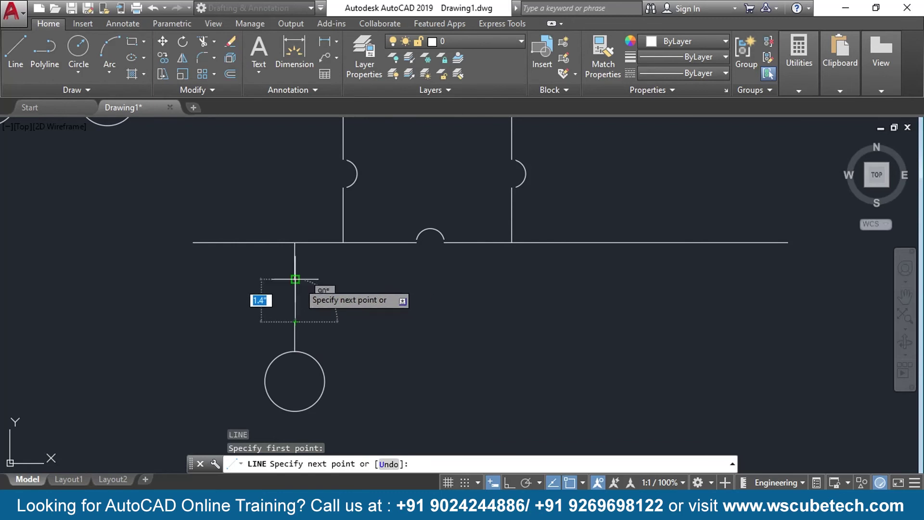
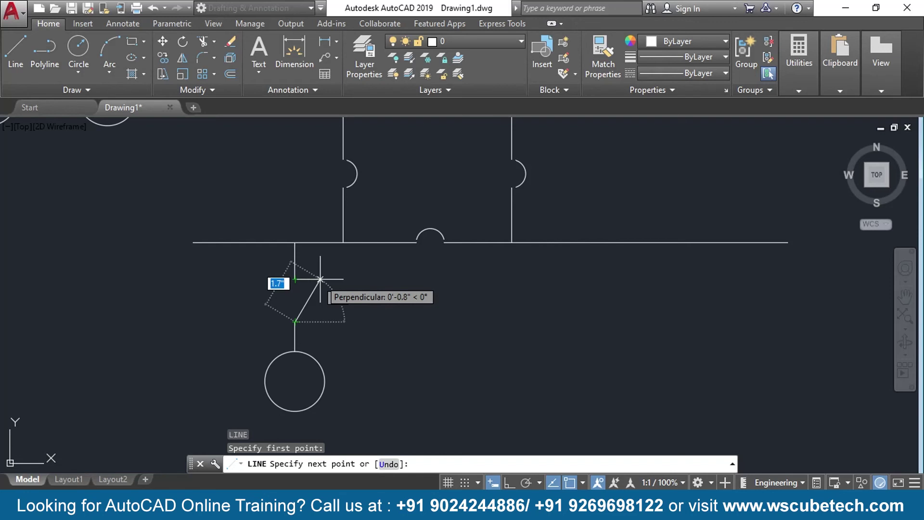
text(6)
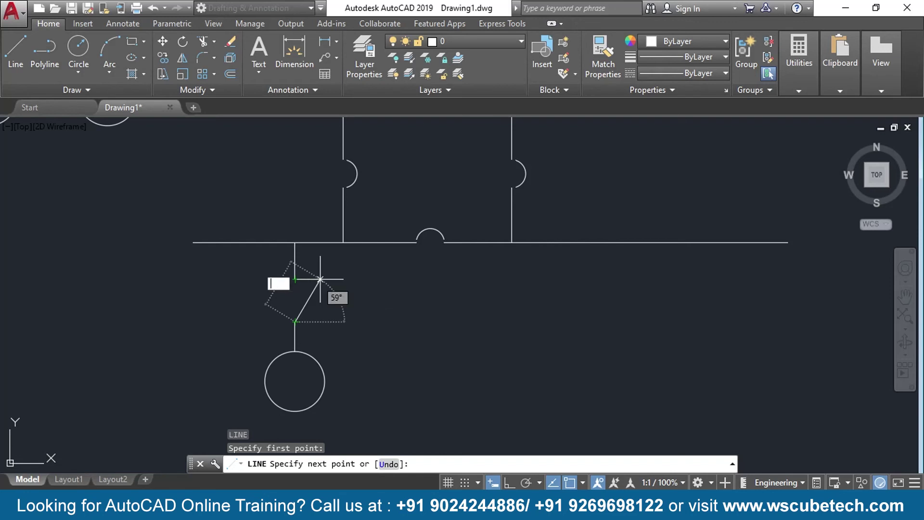
text(<60)
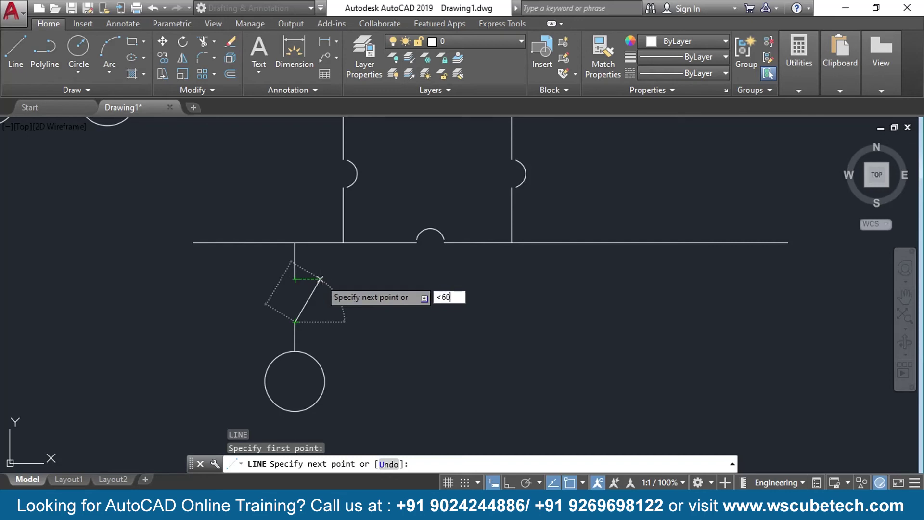
key(Return)
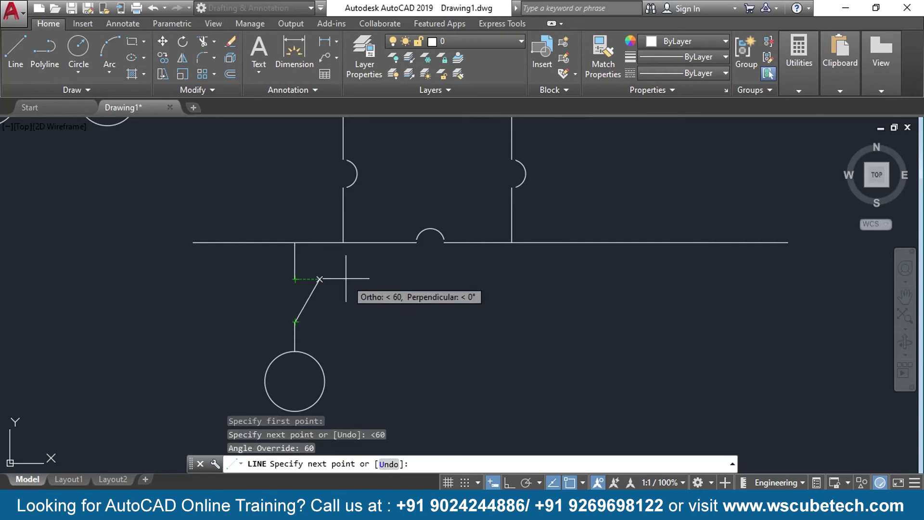
click(319, 279)
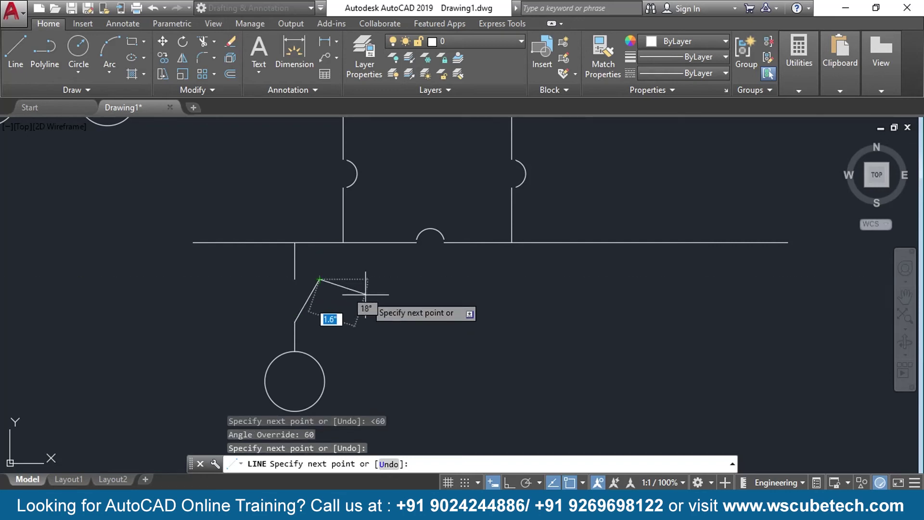
key(Return)
Copy the whole motor branch, lines, switch blade and circle, straight across to the bus section on the other side of the breaker, using ortho
scroll(402, 332, down, 2)
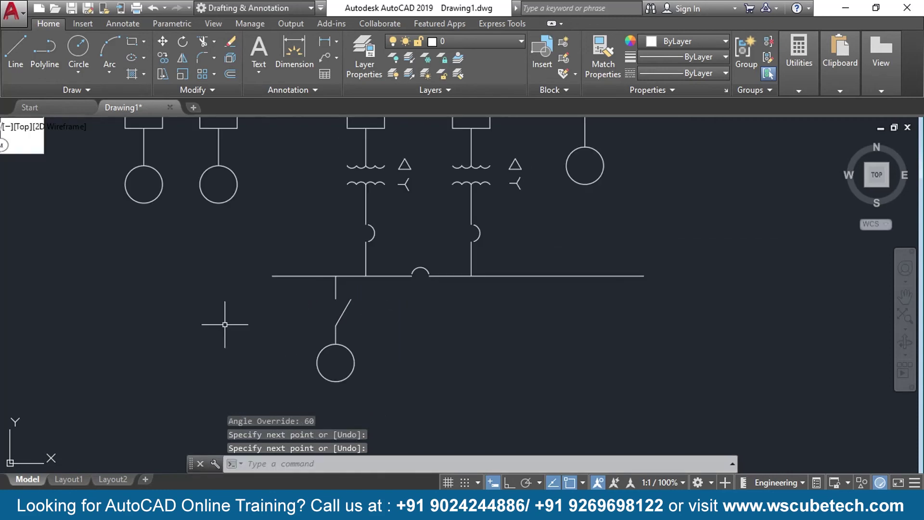
mouse_move(221, 315)
middle_down()
mouse_move(443, 371)
mouse_move(346, 317)
mouse_move(138, 256)
mouse_move(157, 290)
mouse_move(140, 331)
middle_up()
scroll(122, 307, up, 2)
text(co)
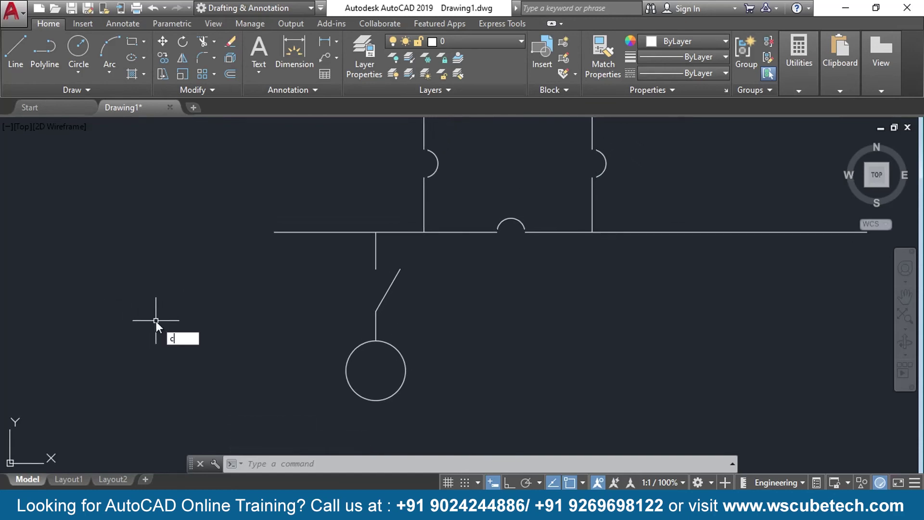
key(Return)
click(374, 253)
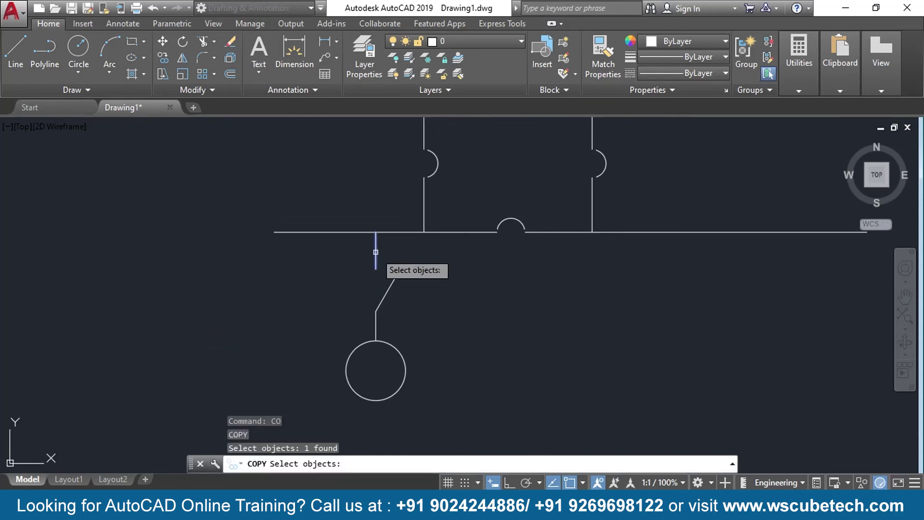
click(380, 301)
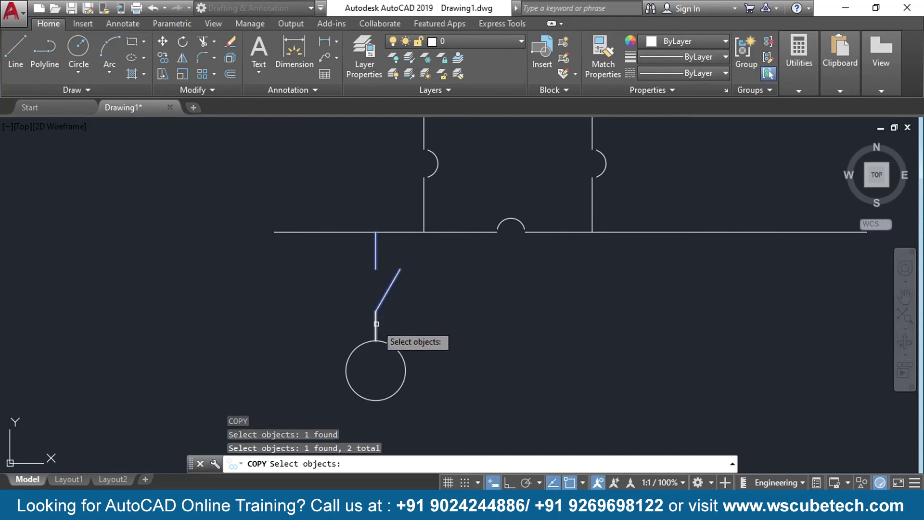
click(376, 328)
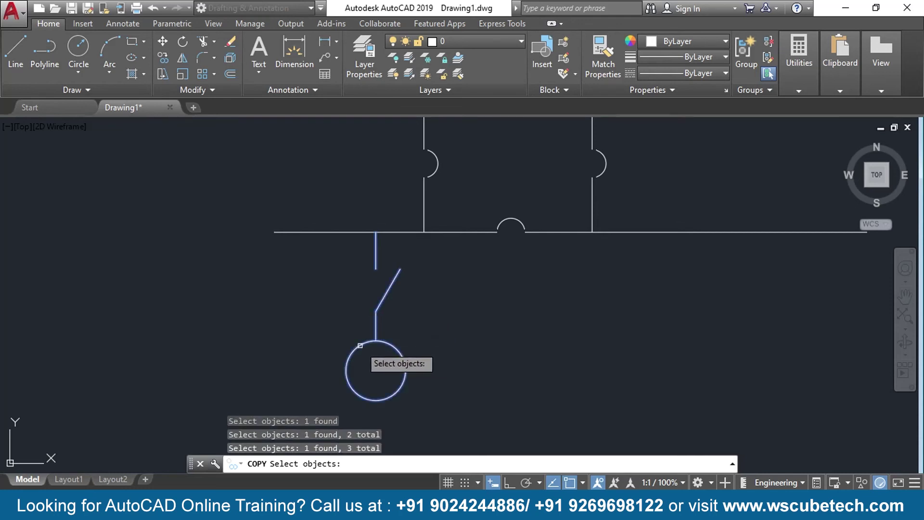
key(Return)
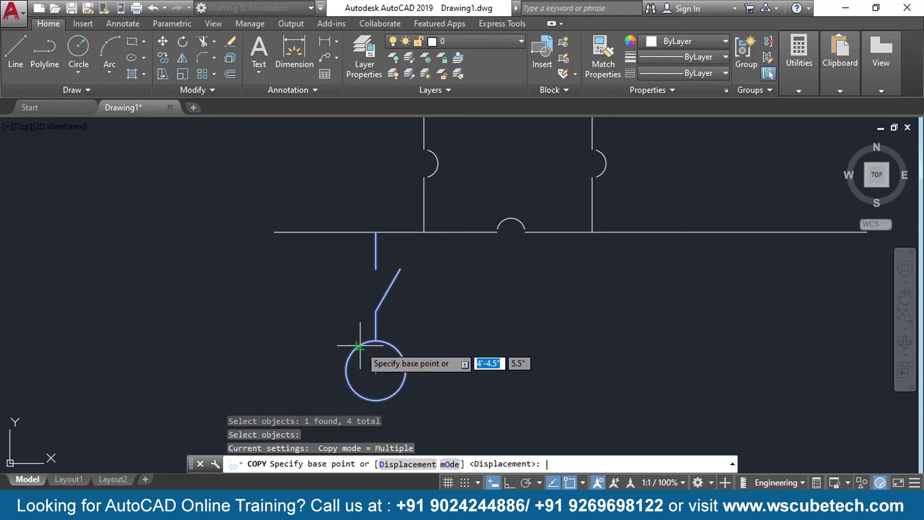
click(376, 232)
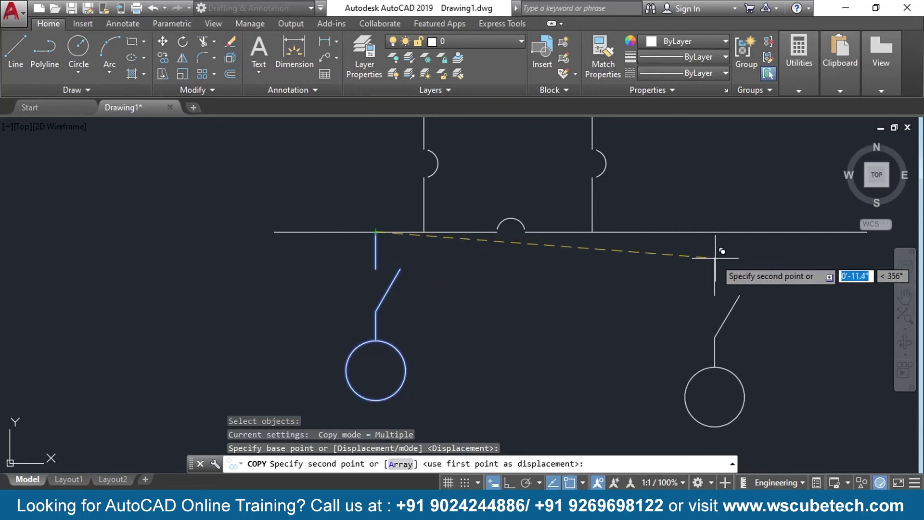
middle_drag(710, 258, 629, 254)
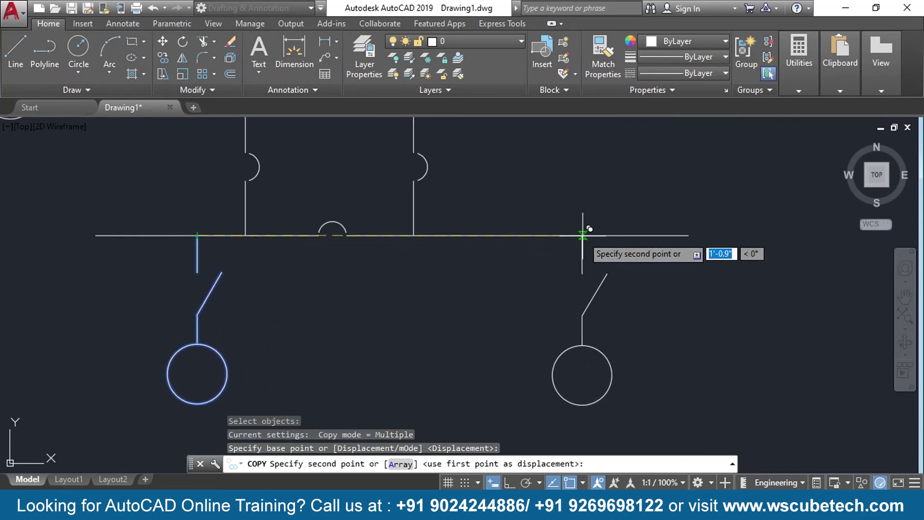
key(F8)
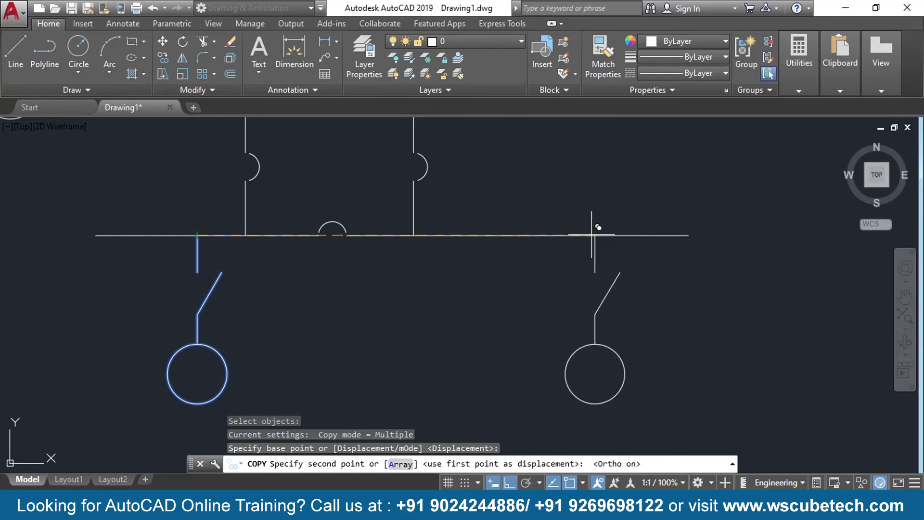
click(559, 235)
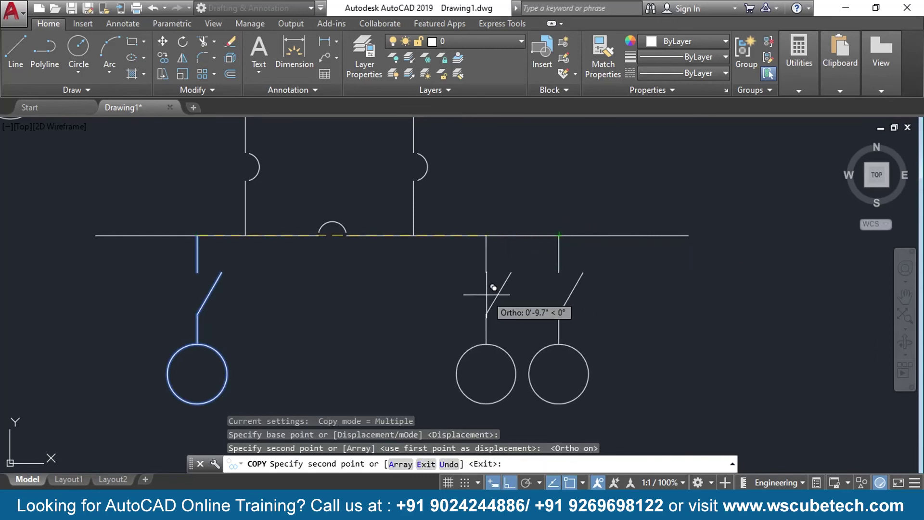
key(Return)
Compare the drawn single-line diagram with the reference image and examine its text labels
scroll(375, 313, down, 6)
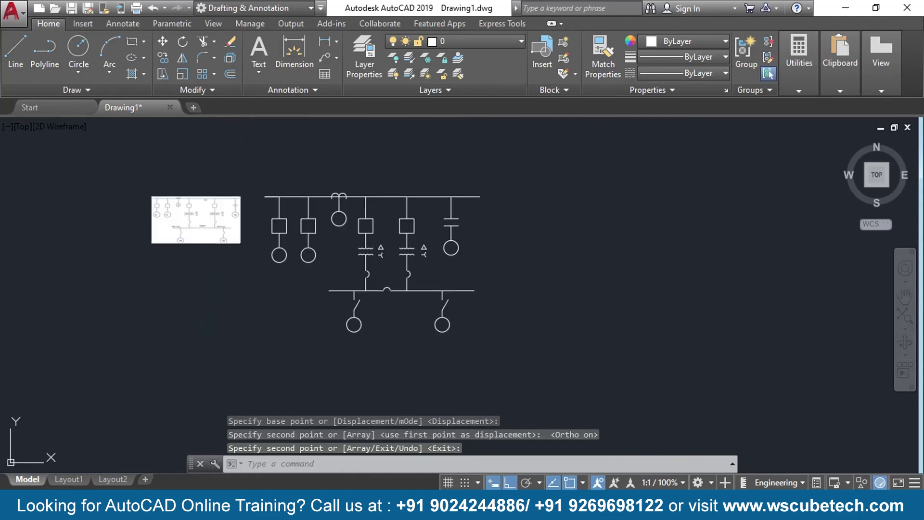
scroll(278, 308, up, 3)
mouse_move(220, 275)
middle_down()
mouse_move(231, 312)
mouse_move(354, 373)
middle_up()
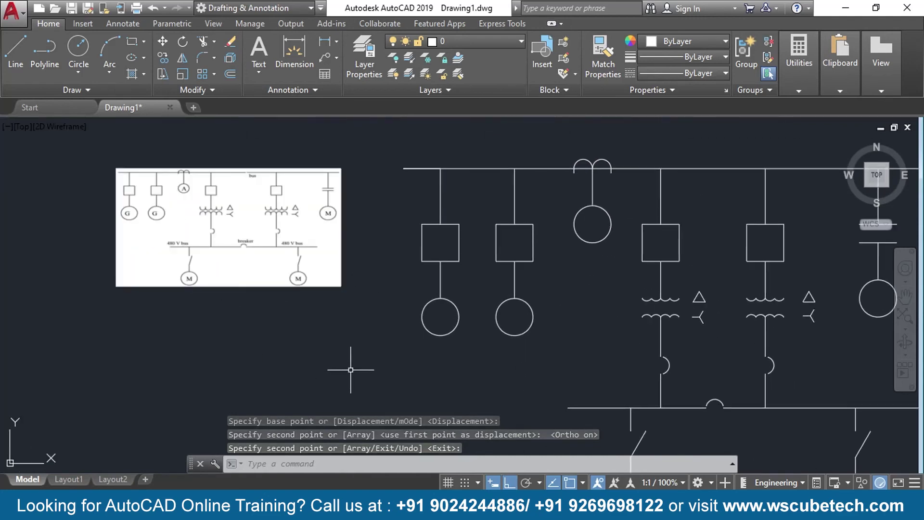
scroll(341, 357, down, 2)
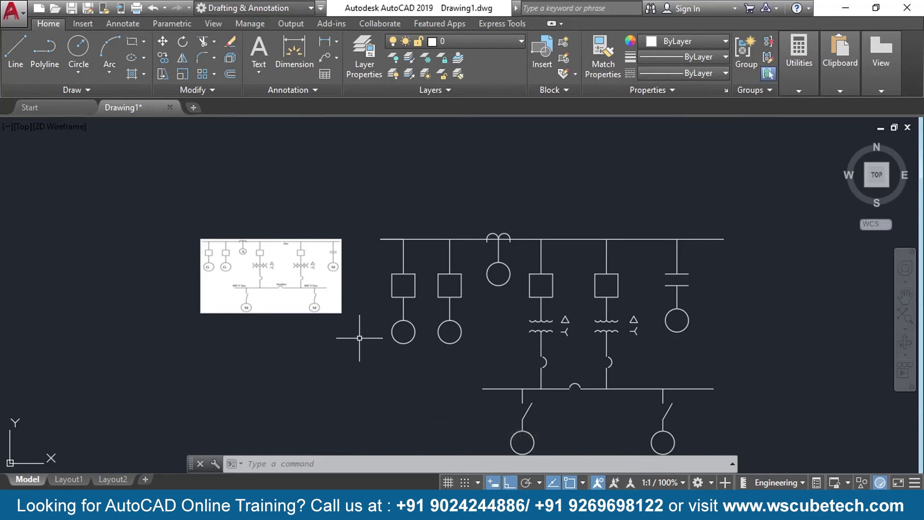
scroll(360, 337, up, 2)
scroll(319, 333, up, 2)
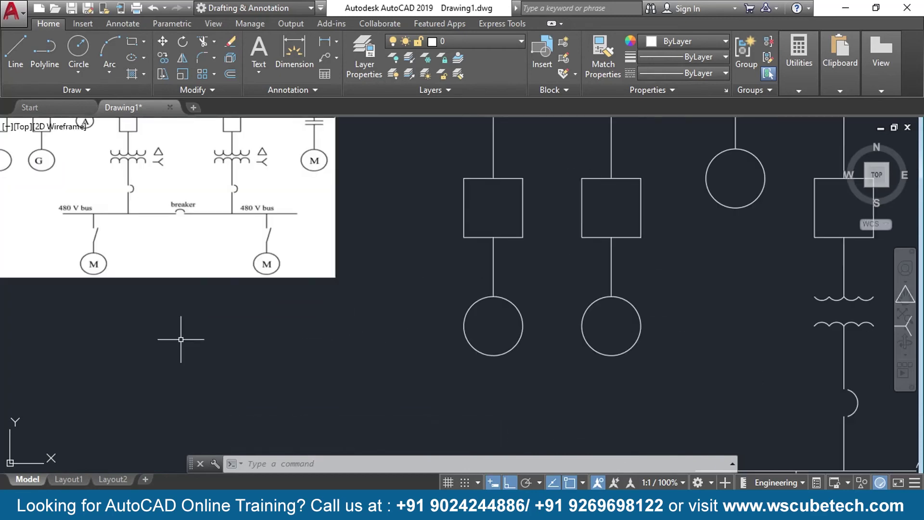
middle_drag(178, 338, 445, 419)
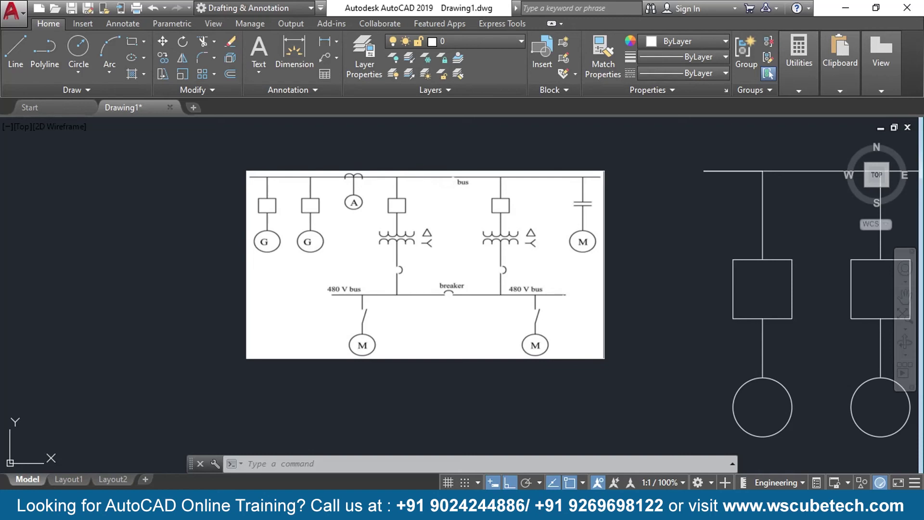
middle_drag(595, 308, 201, 254)
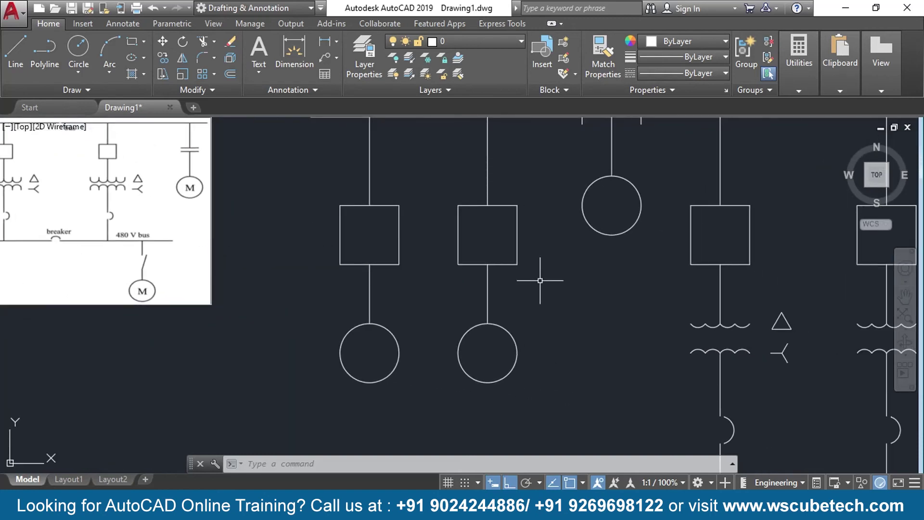
middle_drag(601, 282, 398, 260)
scroll(361, 256, down, 3)
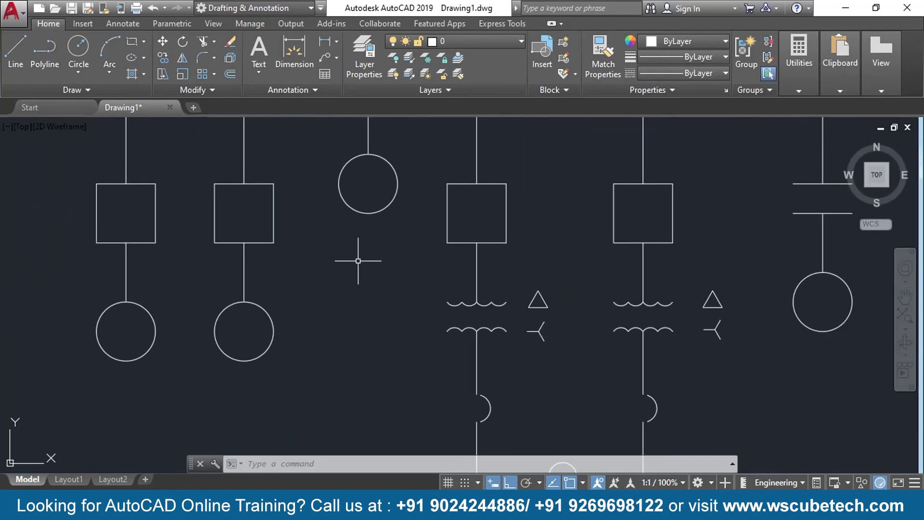
scroll(354, 288, down, 2)
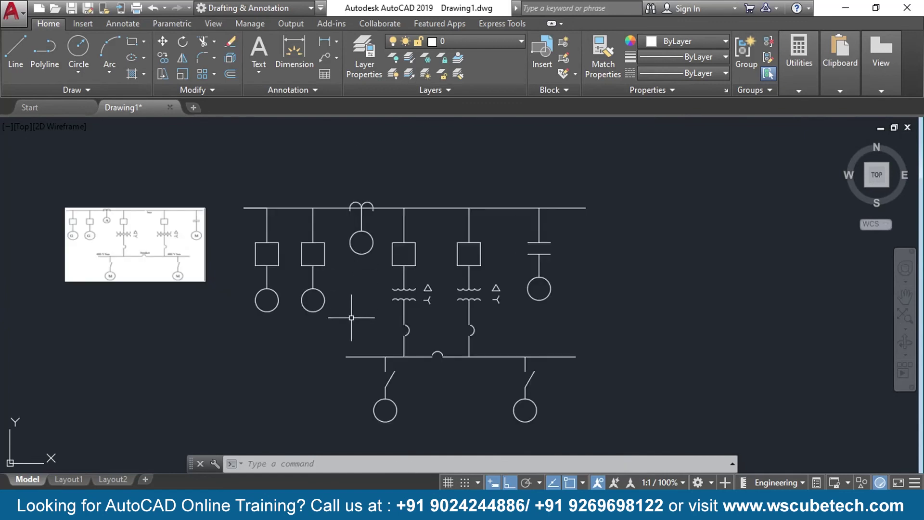
Place a multiline text box inside the leftmost circle below the main bus
scroll(351, 313, up, 2)
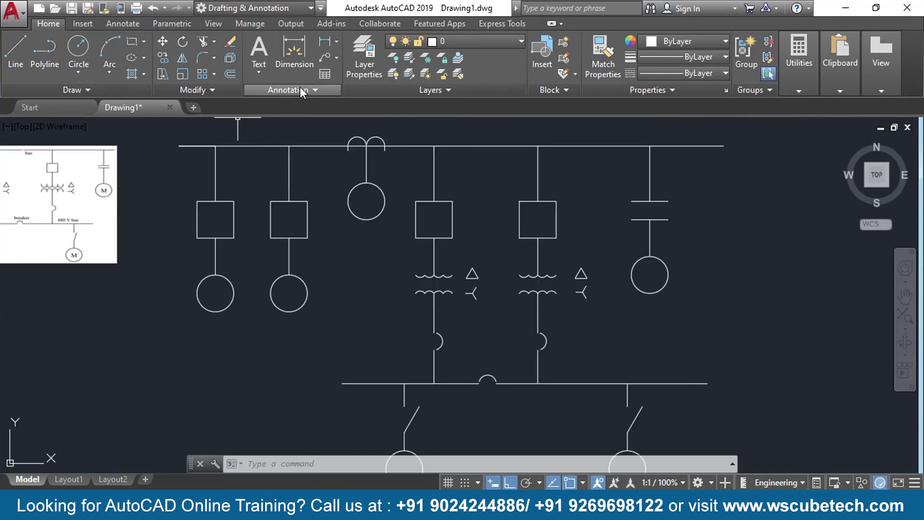
click(263, 71)
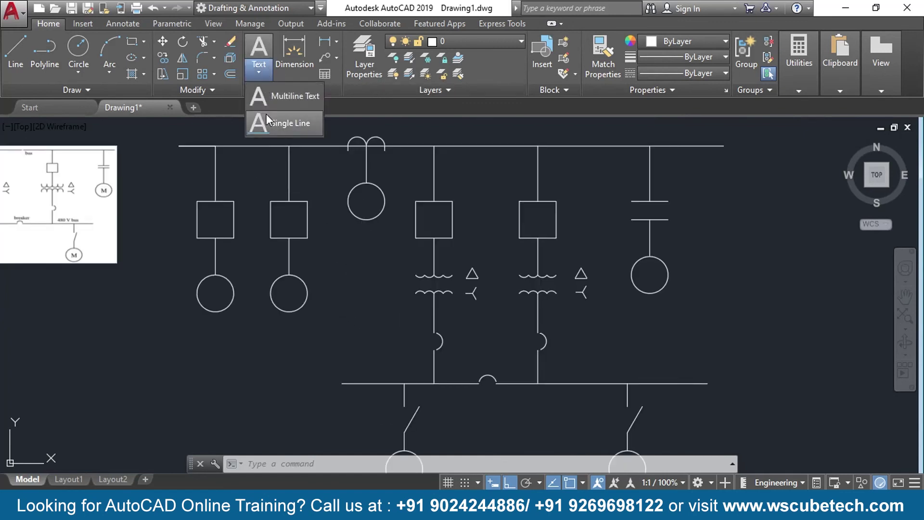
click(296, 96)
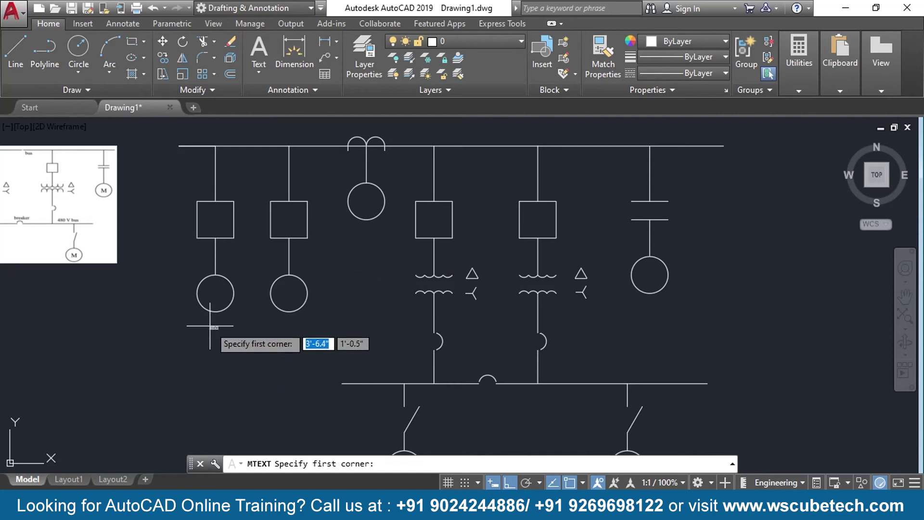
middle_drag(200, 319, 351, 334)
scroll(350, 351, up, 4)
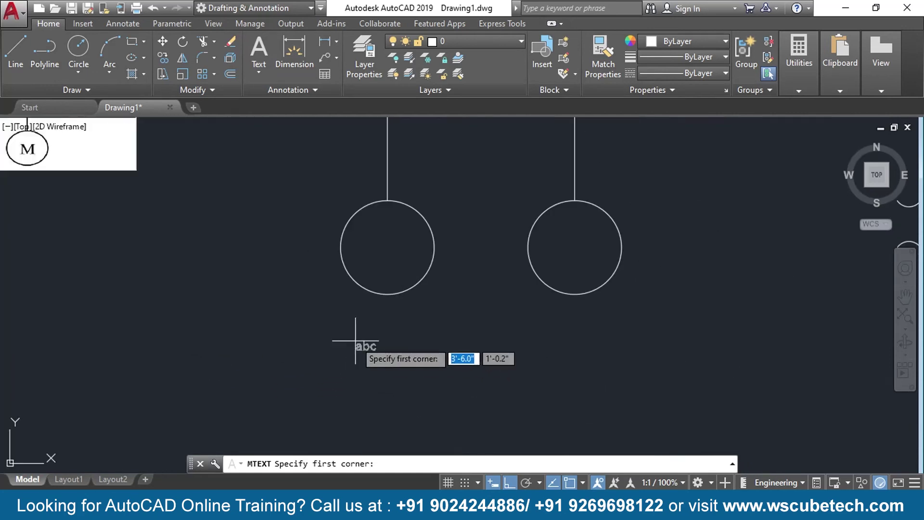
click(368, 230)
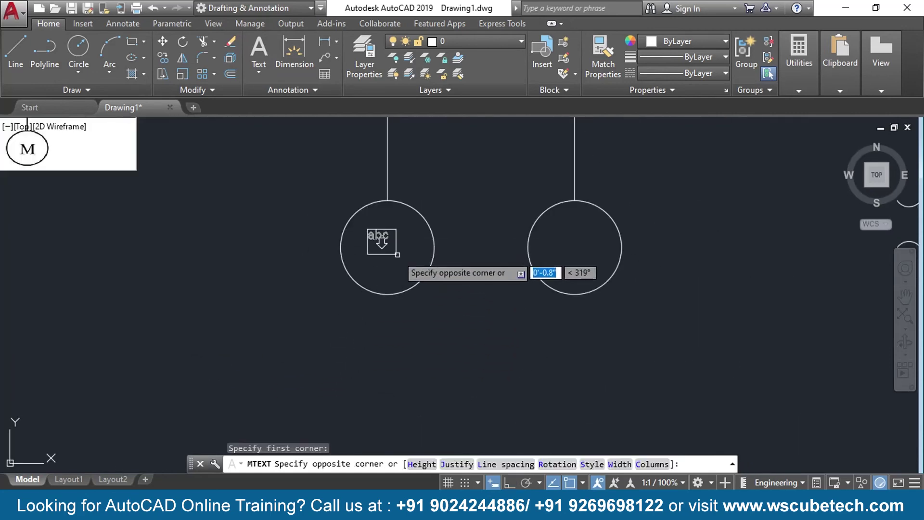
click(421, 267)
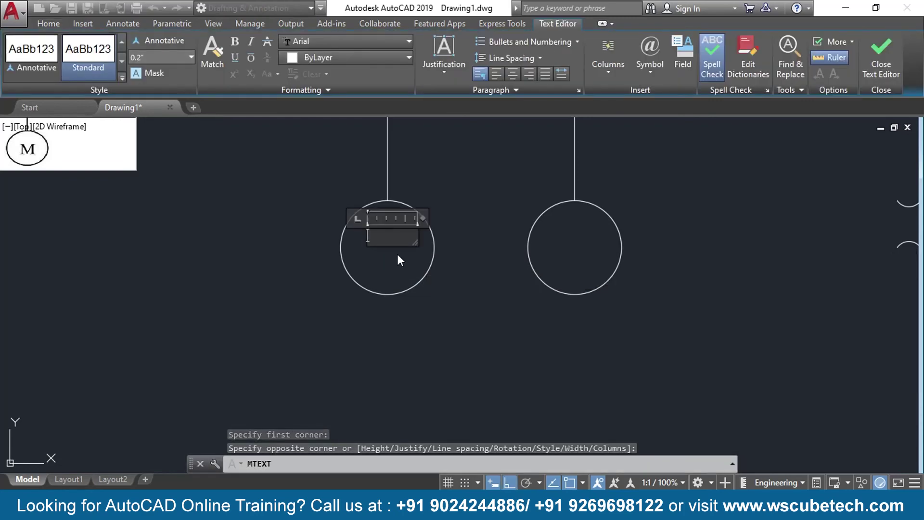
Set the text height to 0.5" and enter the letter G as the circle's label
click(190, 56)
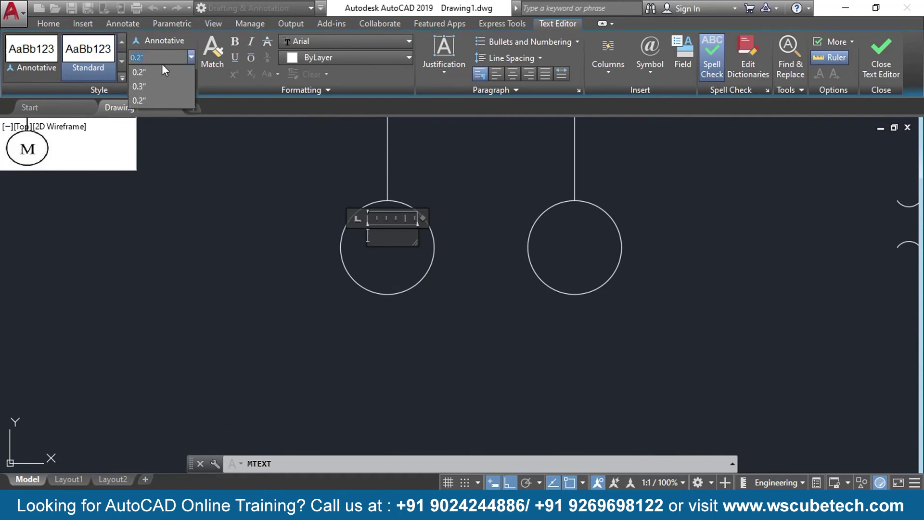
click(141, 86)
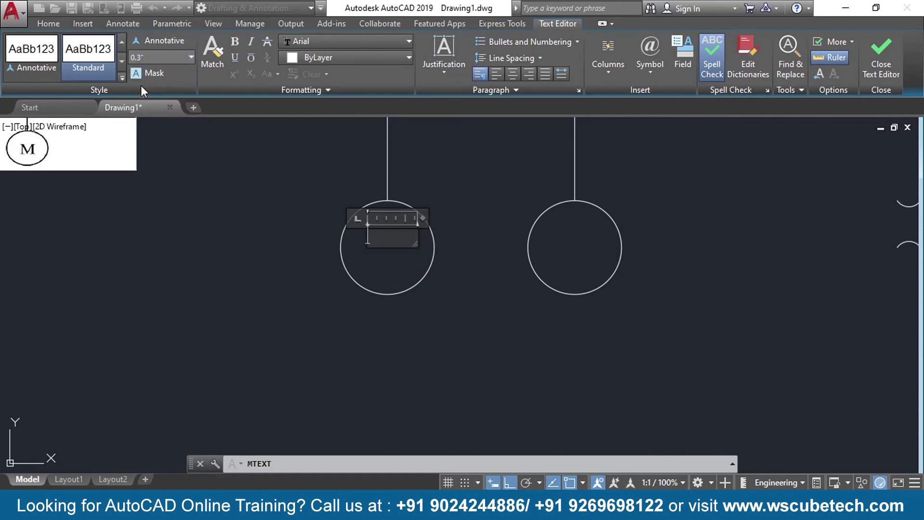
click(190, 56)
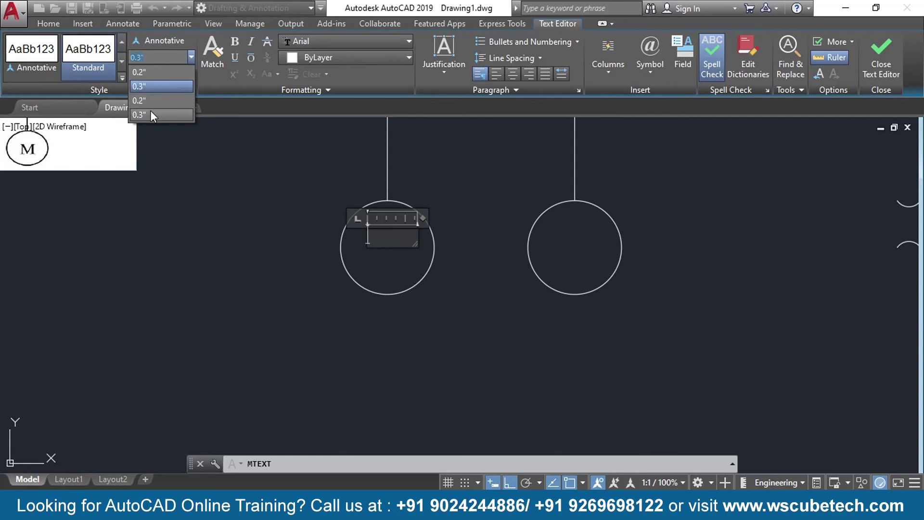
click(142, 59)
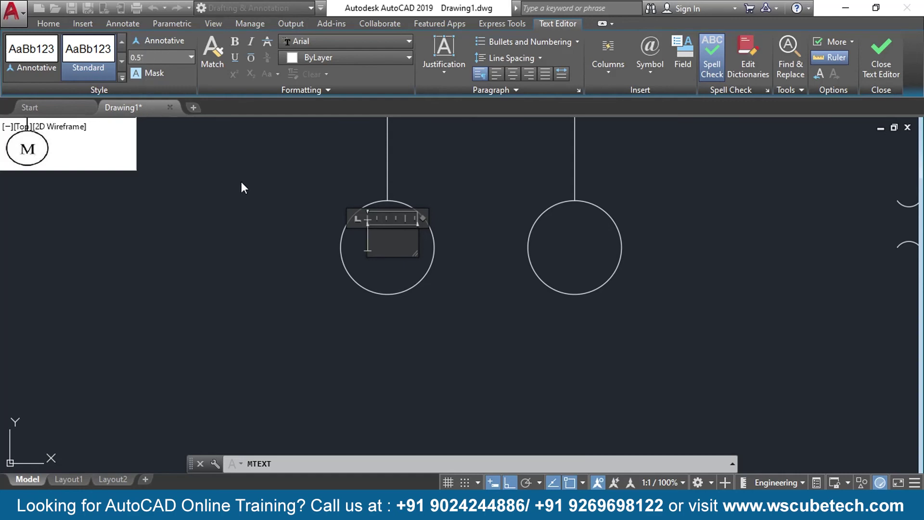
text(G)
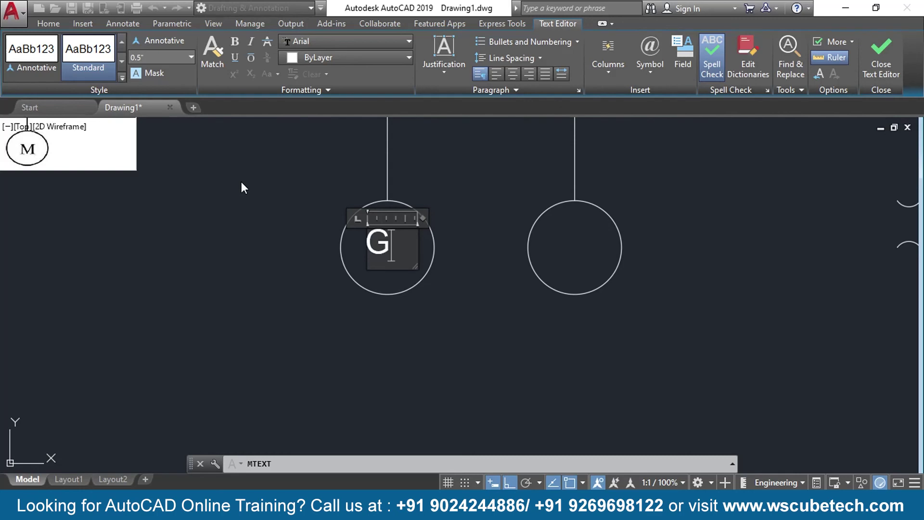
click(474, 221)
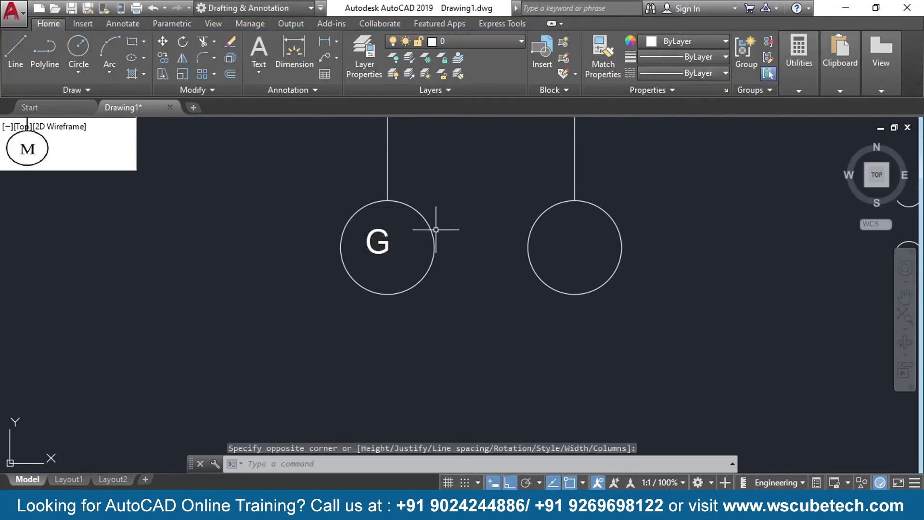
Move the G label to the centre of its circle with ortho turned off
click(372, 242)
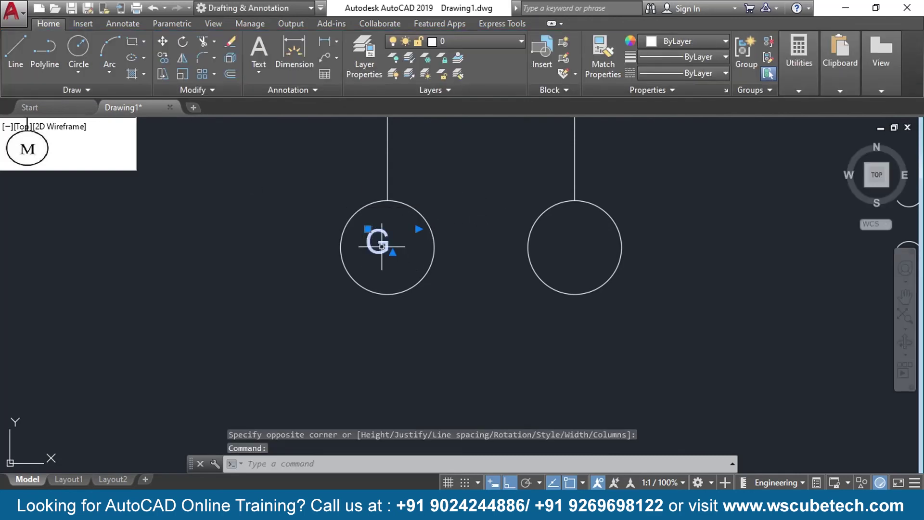
click(368, 229)
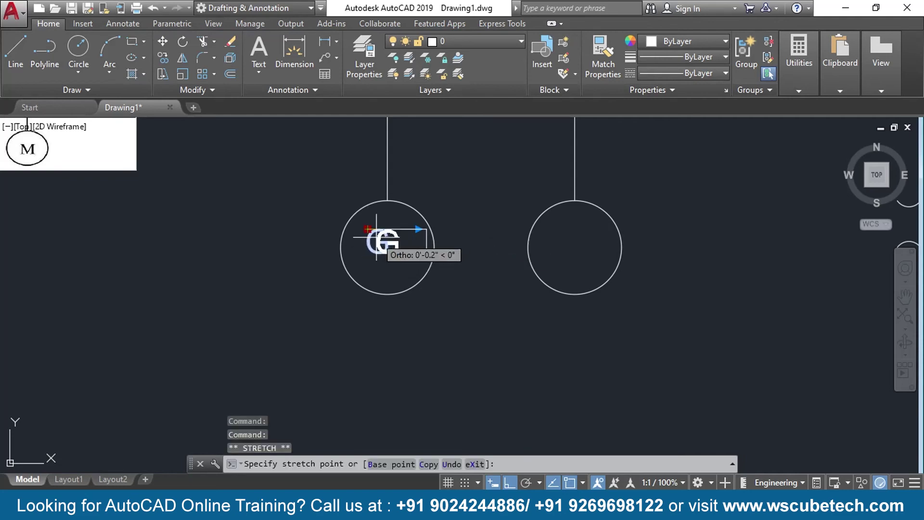
key(F8)
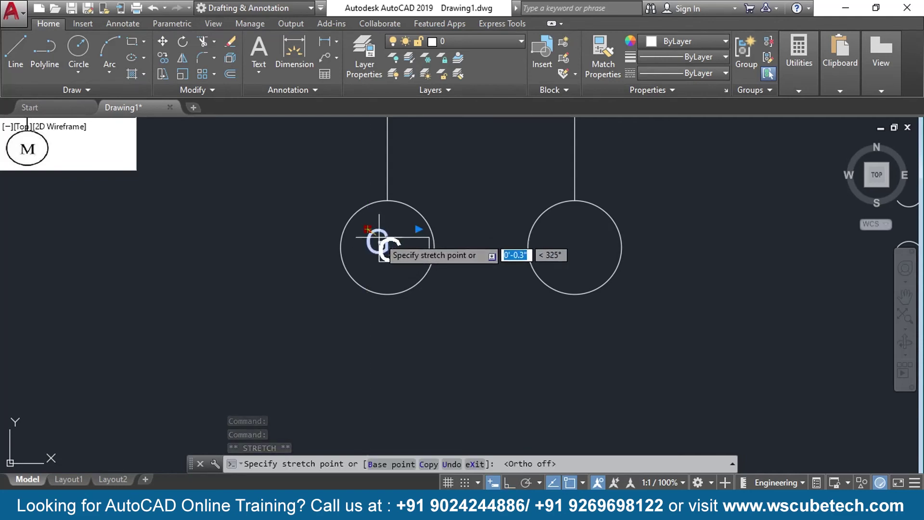
click(374, 238)
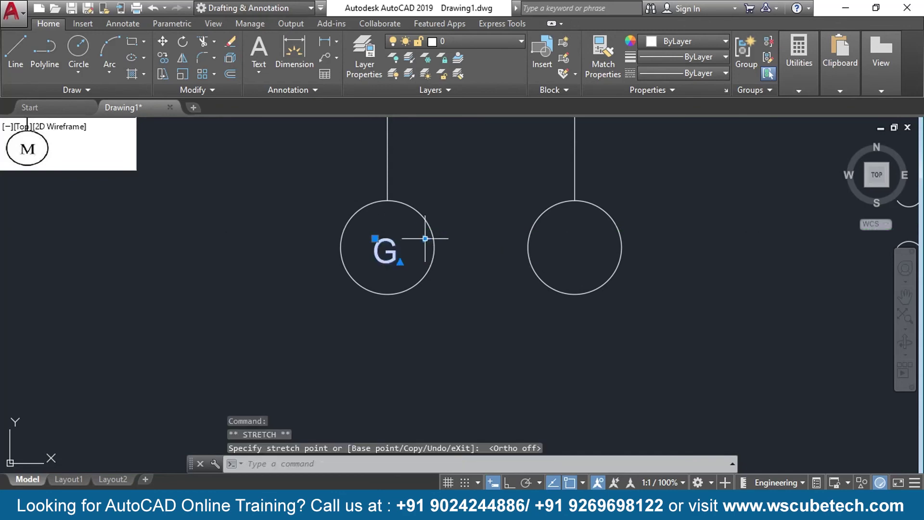
click(480, 225)
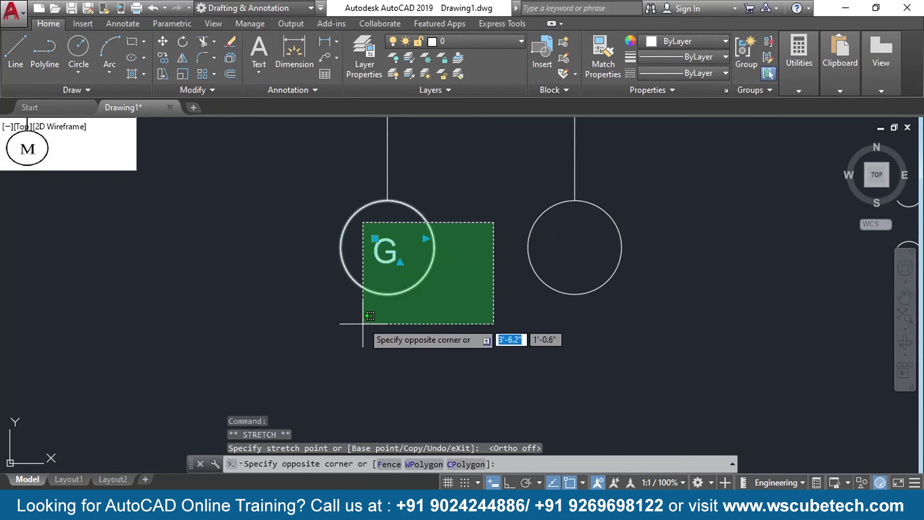
key(Escape)
key(Escape)
Copy the G label into the centre of the neighbouring second generator circle
scroll(210, 279, down, 4)
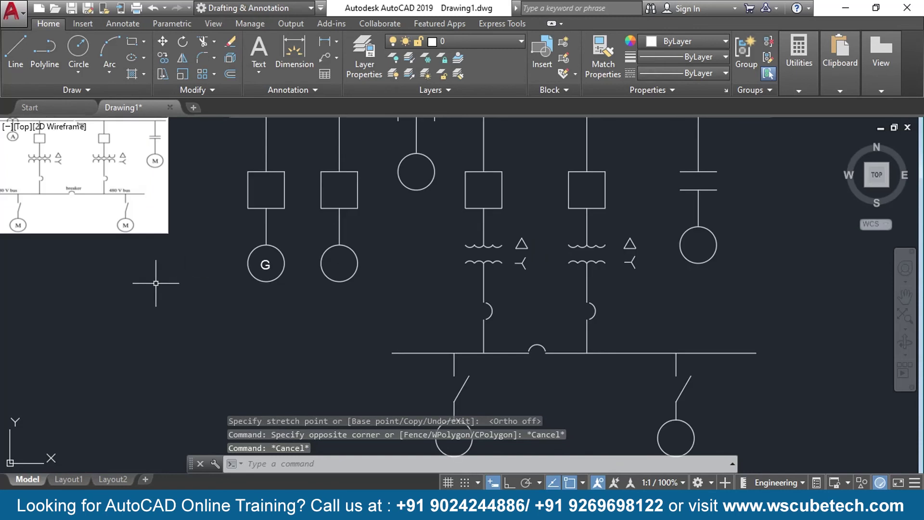
middle_drag(126, 286, 268, 324)
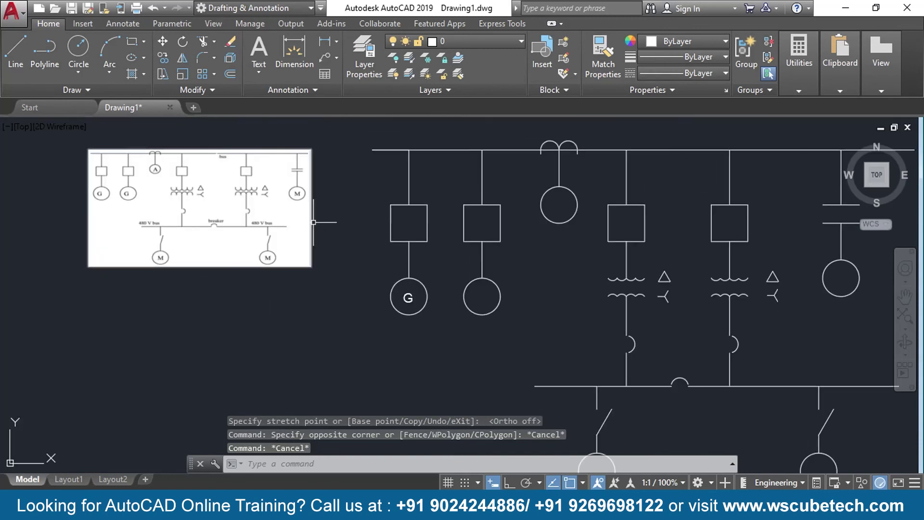
middle_drag(337, 345, 279, 331)
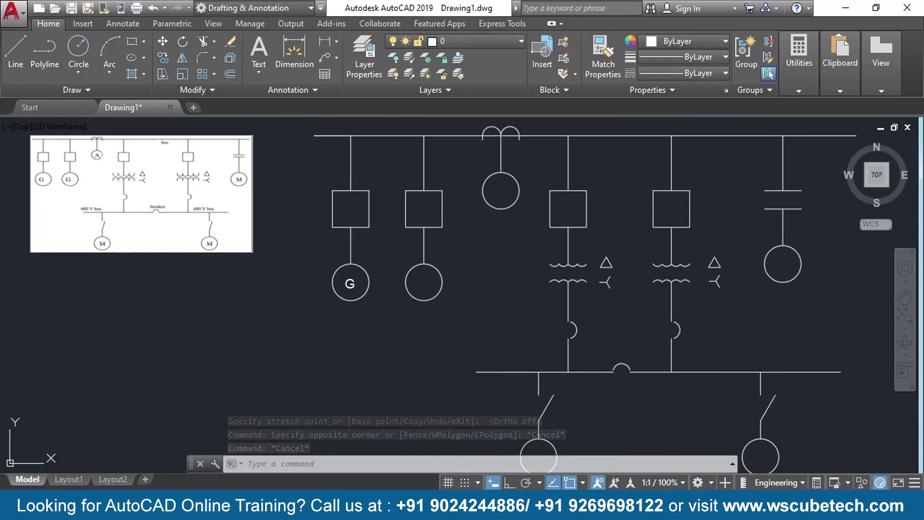
scroll(249, 337, up, 2)
scroll(288, 322, up, 4)
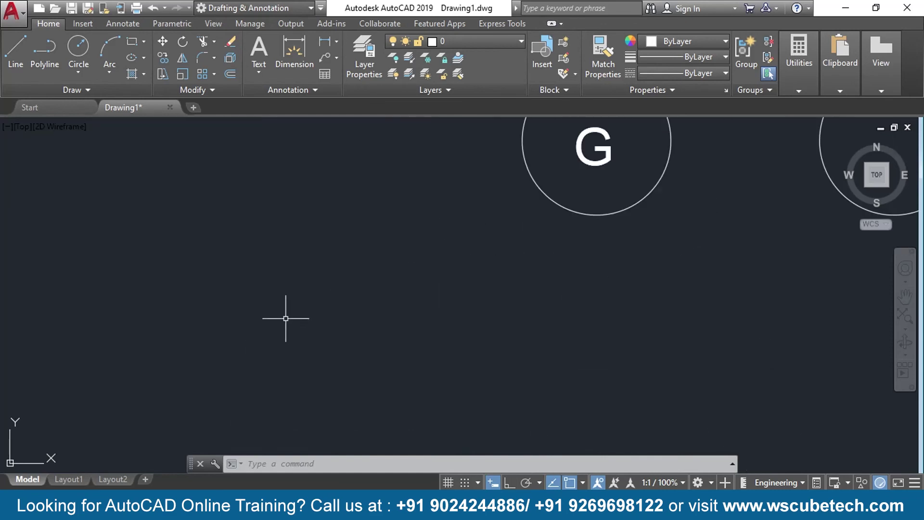
middle_drag(354, 311, 103, 356)
scroll(273, 330, down, 2)
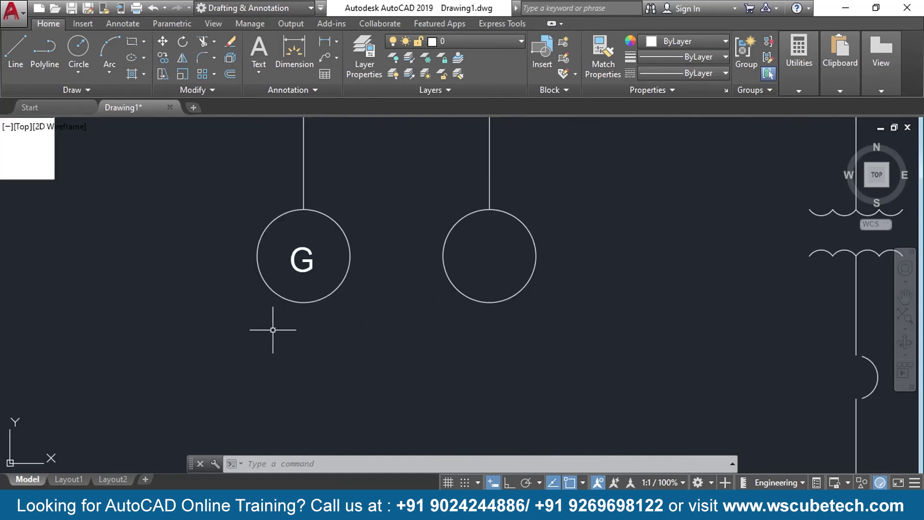
click(295, 248)
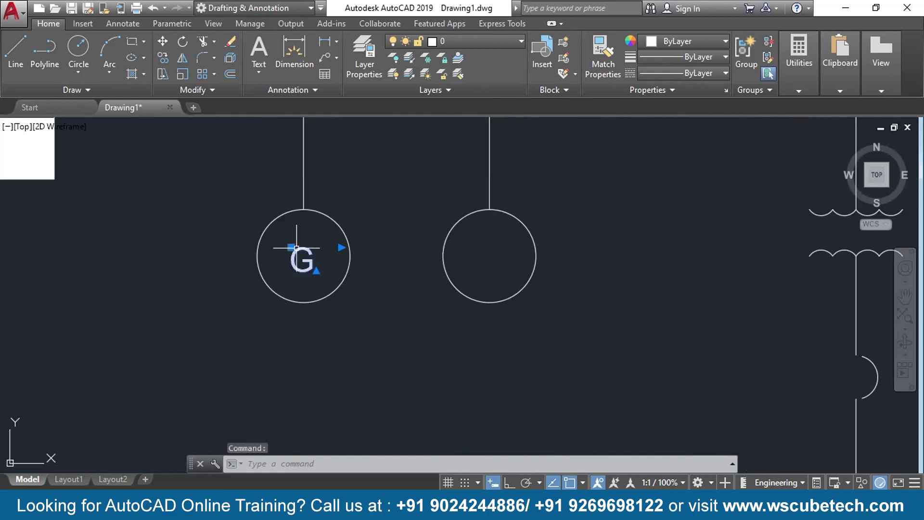
text(CO)
key(Return)
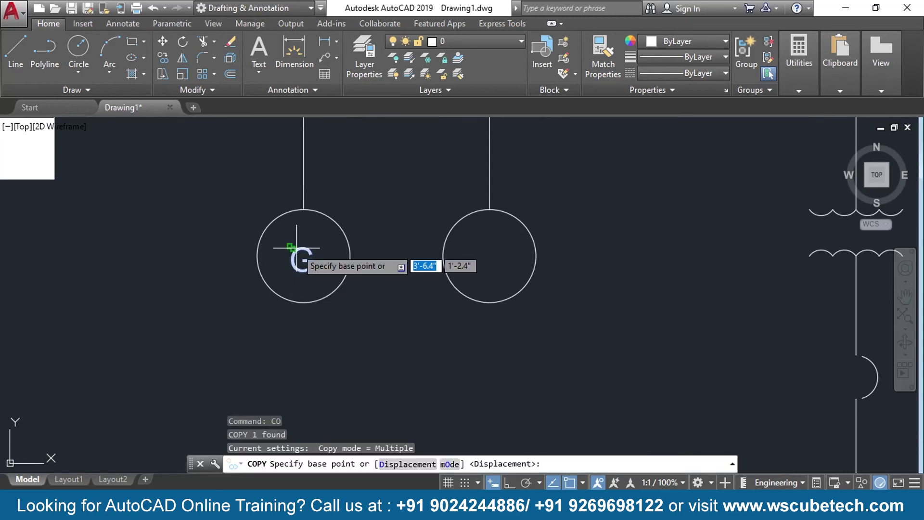
click(476, 248)
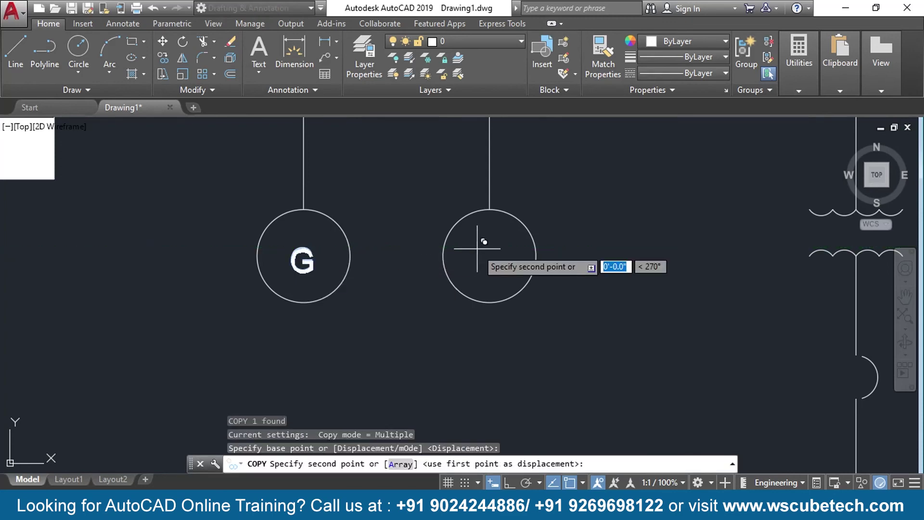
click(663, 238)
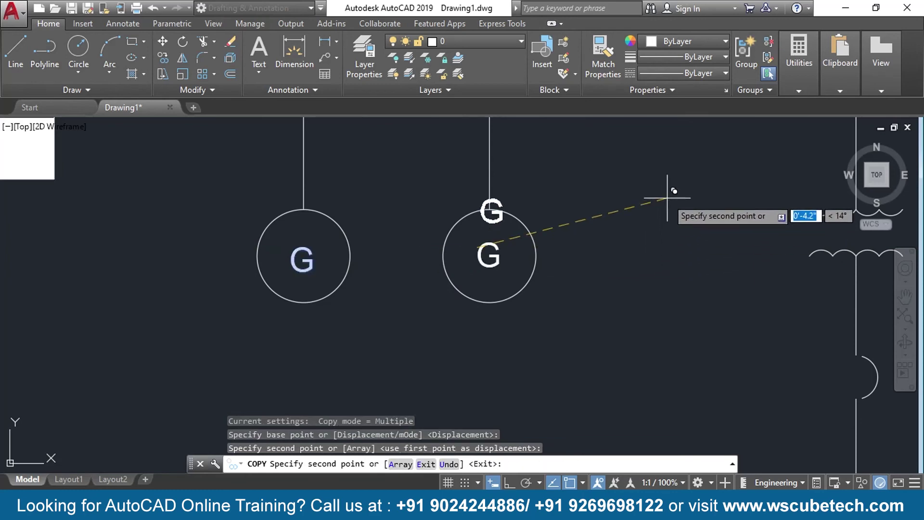
Place further copies of the G label in the circle below the double arc and the circle below the capacitor
scroll(667, 197, down, 2)
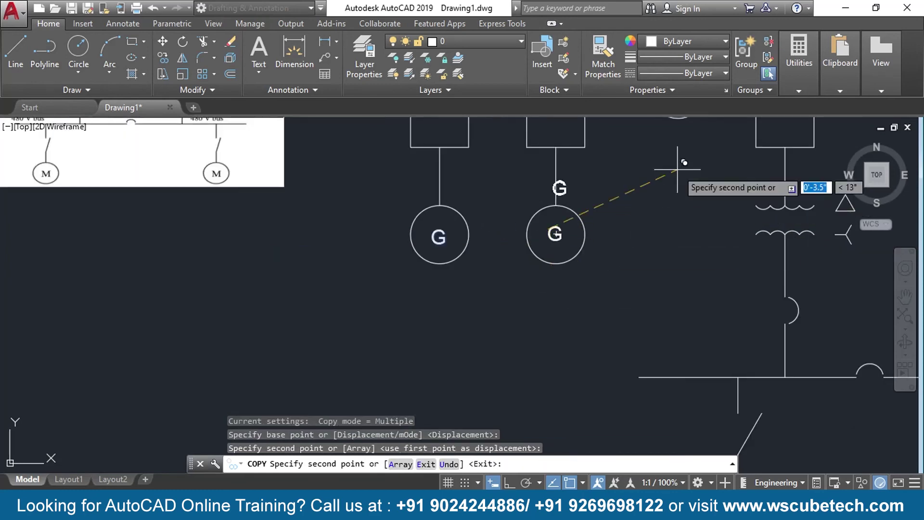
mouse_move(669, 164)
middle_down()
mouse_move(674, 178)
mouse_move(546, 267)
middle_up()
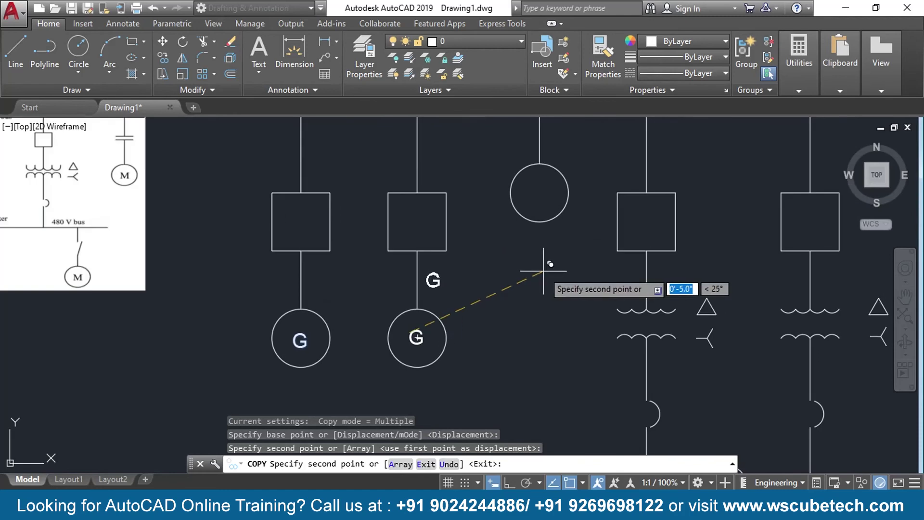
click(647, 180)
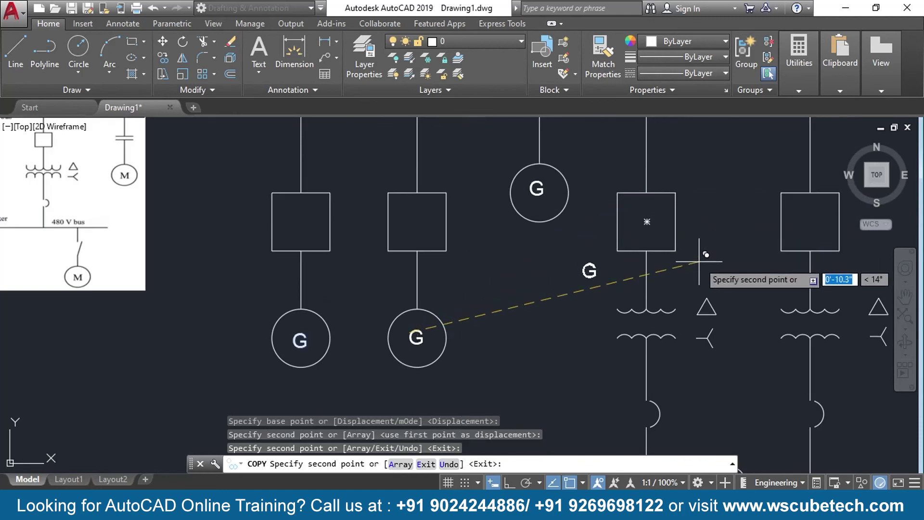
middle_drag(645, 262, 176, 264)
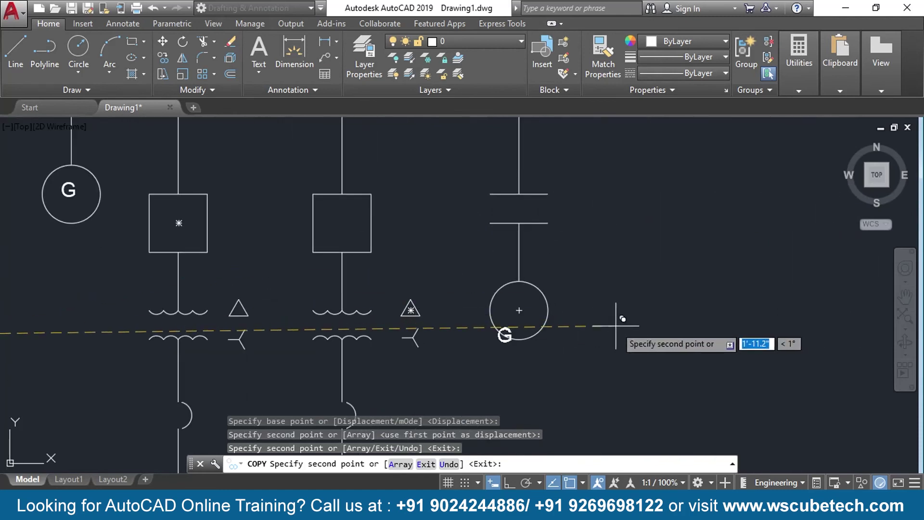
click(631, 304)
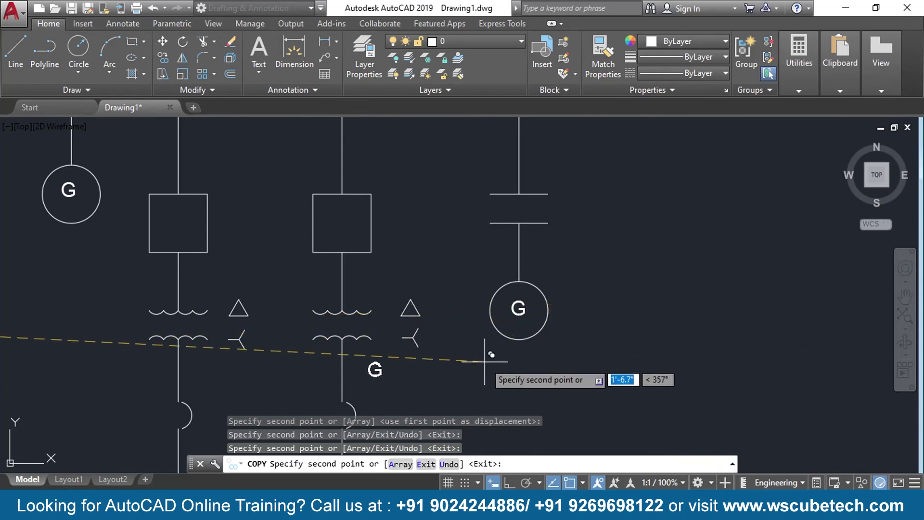
Place copies of the G label in both motor circles below the lower 480 V bus
middle_drag(485, 361, 698, 168)
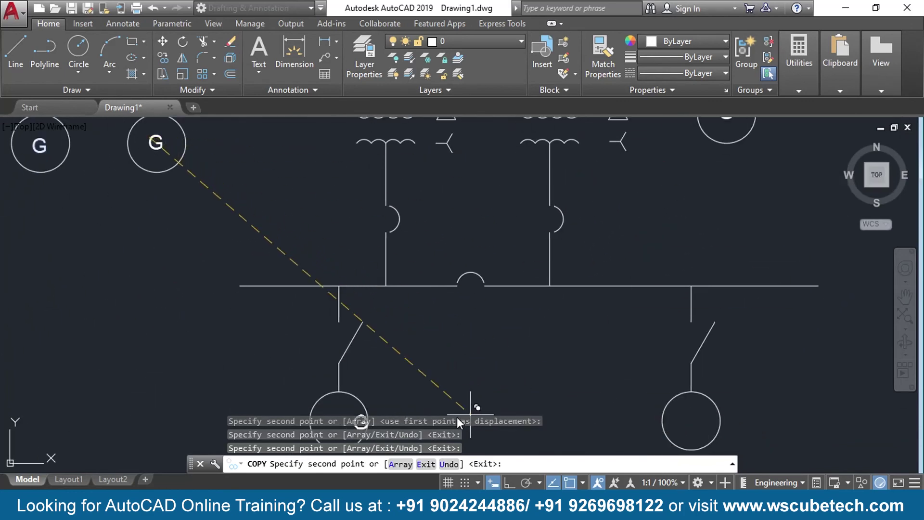
middle_drag(469, 384, 493, 289)
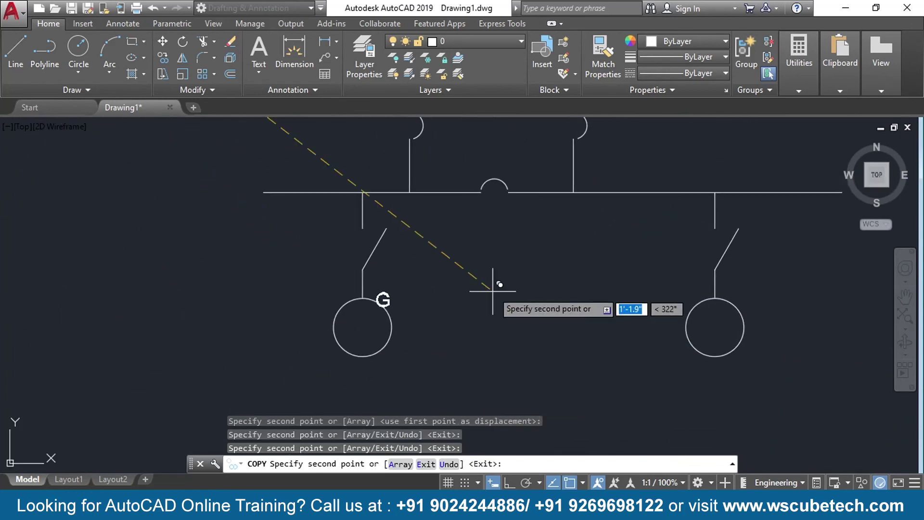
click(486, 322)
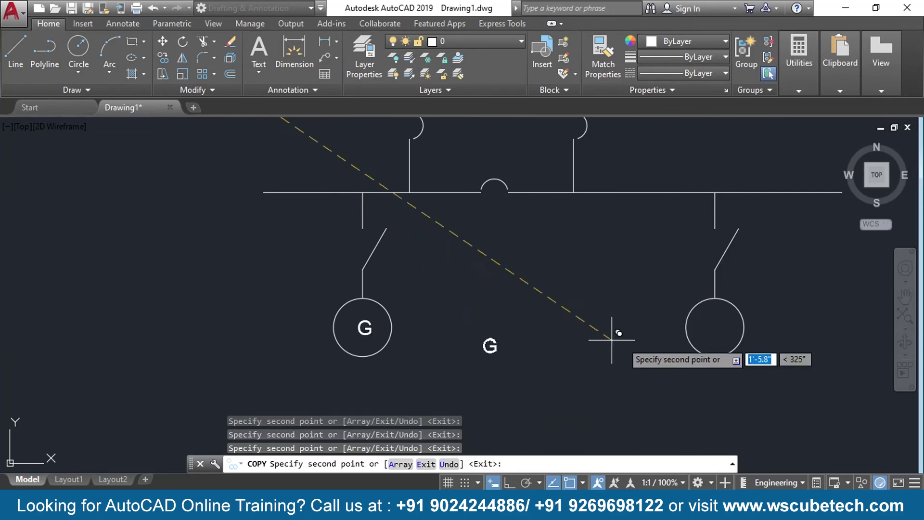
click(824, 318)
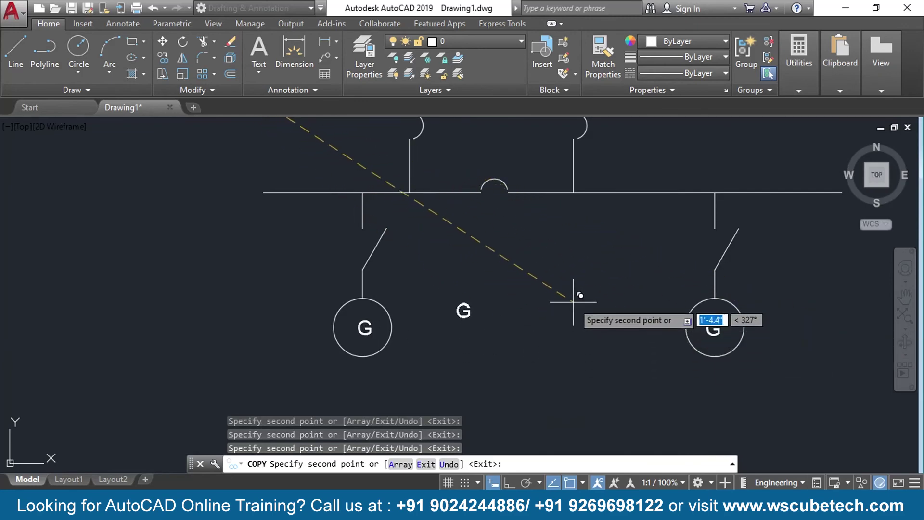
Finish copying the labels and change the G in the circle below the double arc to A
key(Escape)
scroll(385, 253, down, 5)
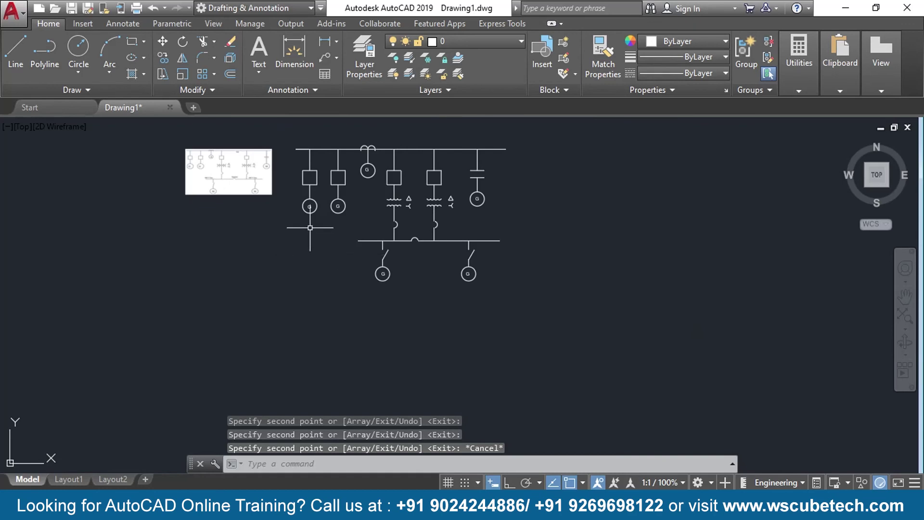
scroll(310, 227, up, 8)
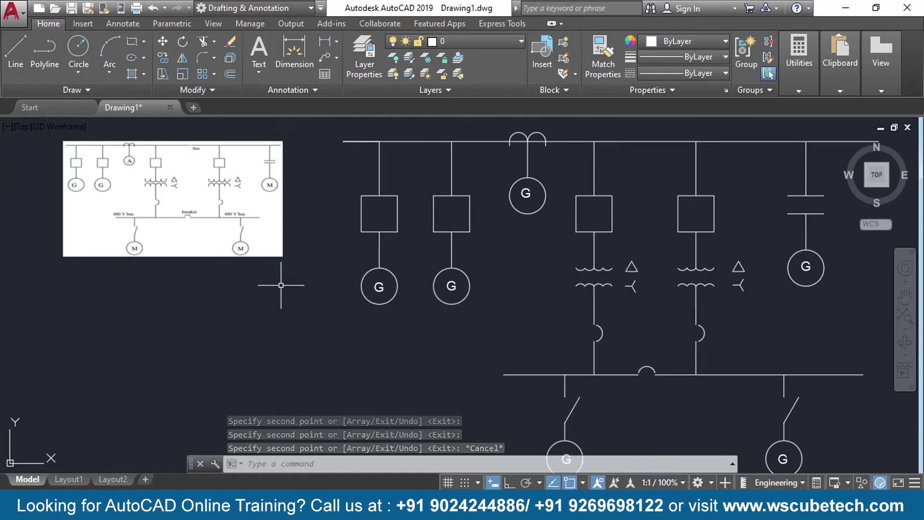
middle_drag(189, 199, 191, 293)
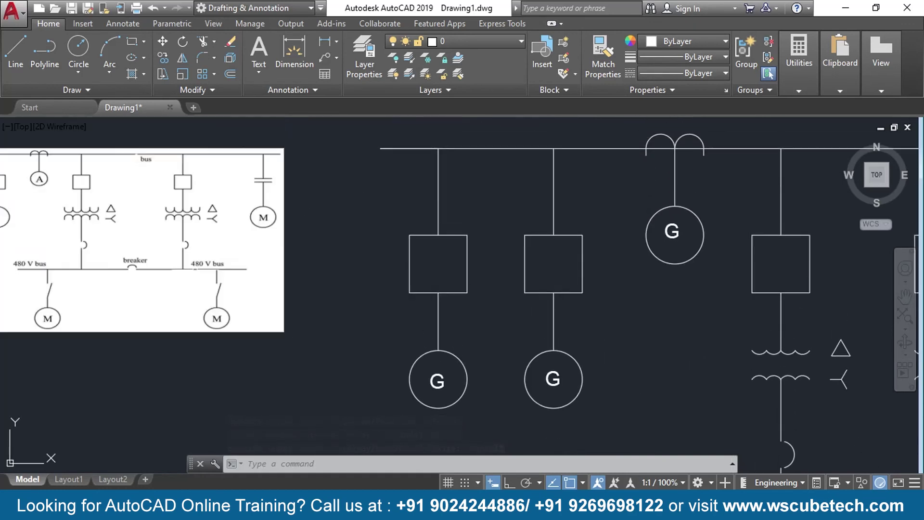
scroll(666, 297, up, 2)
middle_drag(666, 296, 552, 322)
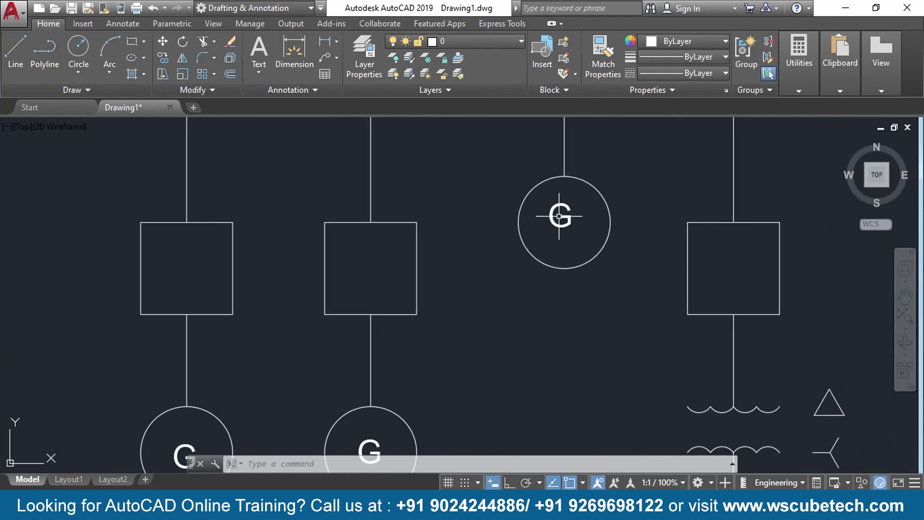
double_click(555, 218)
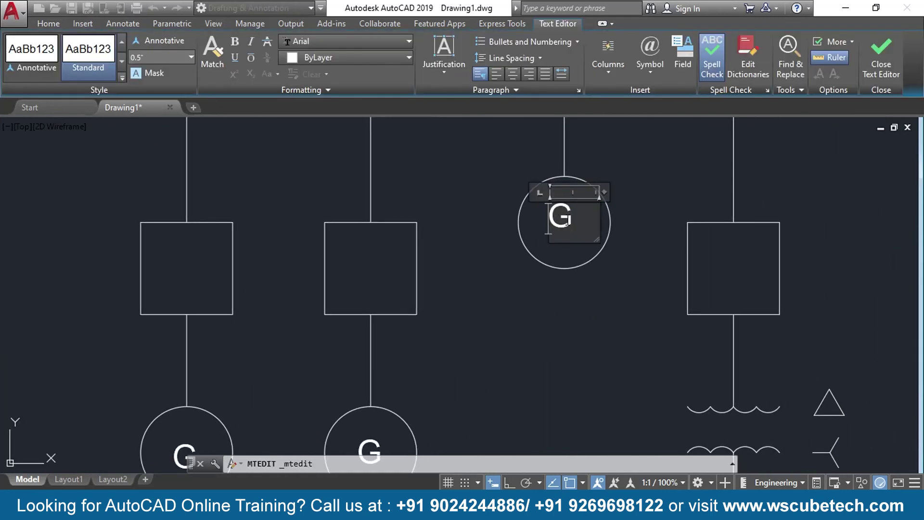
key(BackSpace)
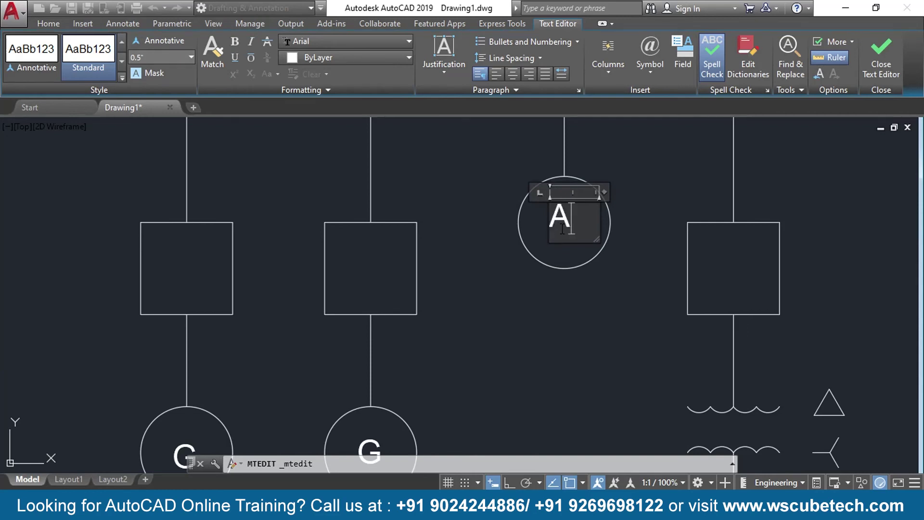
scroll(588, 319, down, 5)
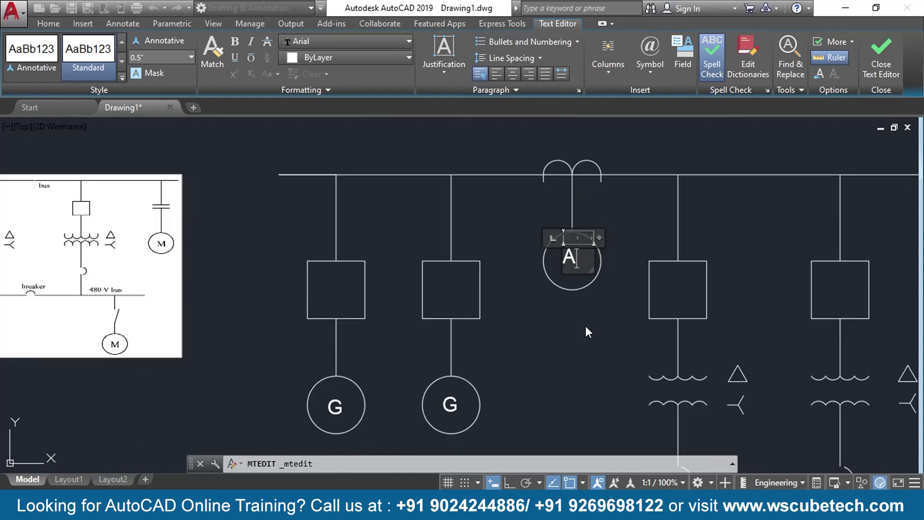
mouse_move(551, 302)
middle_down()
mouse_move(526, 275)
mouse_move(449, 228)
middle_up()
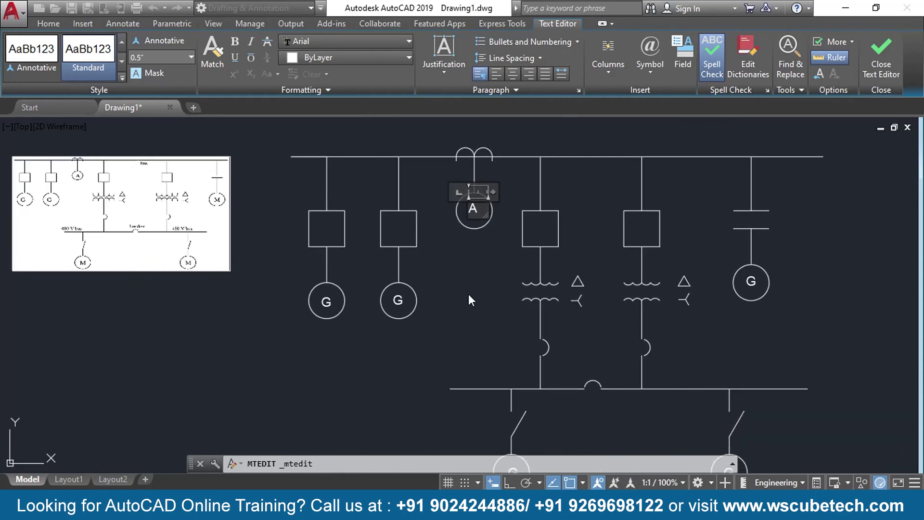
middle_drag(468, 294, 413, 271)
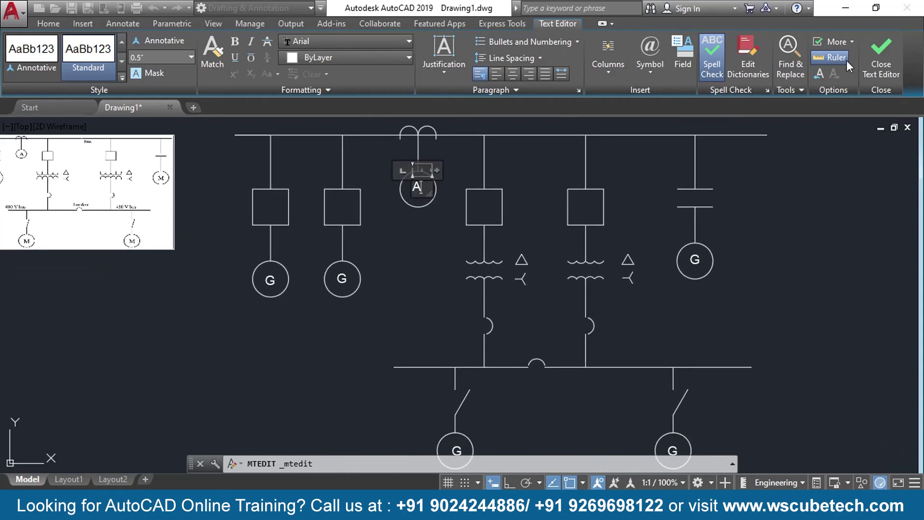
click(881, 56)
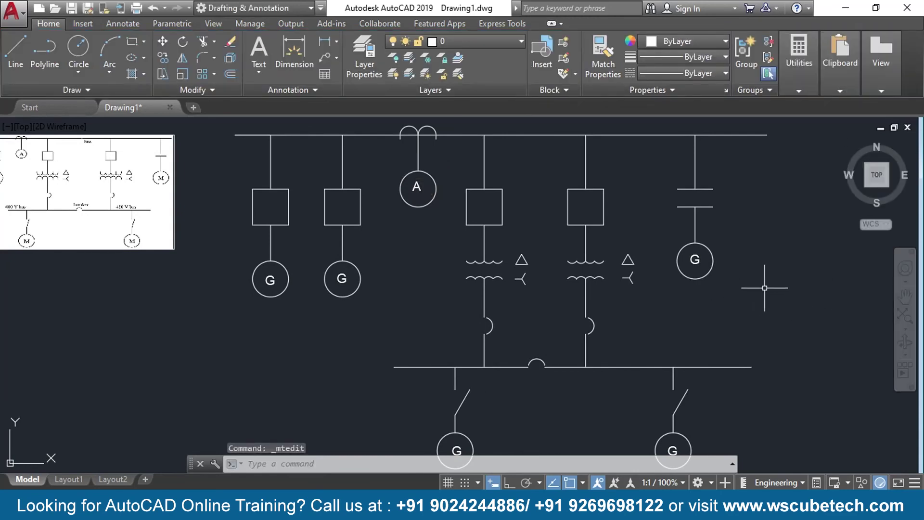
Change the G label in the circle below the capacitor to M
middle_drag(764, 287, 654, 294)
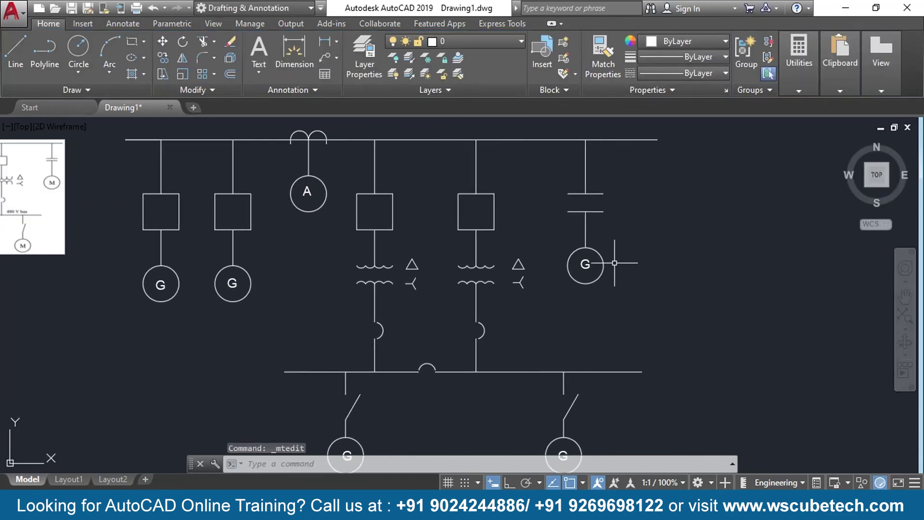
double_click(585, 263)
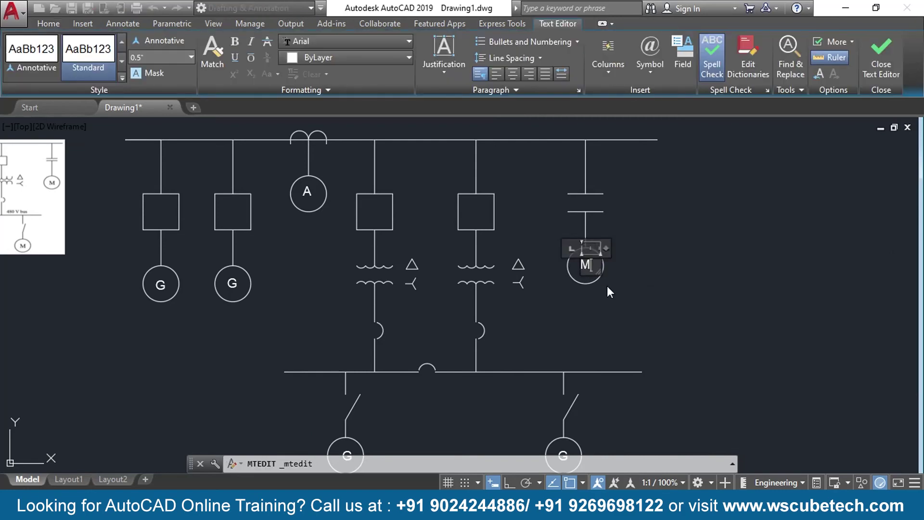
click(880, 55)
Change the G label in the left motor circle below the lower bus to M
middle_drag(687, 289, 739, 173)
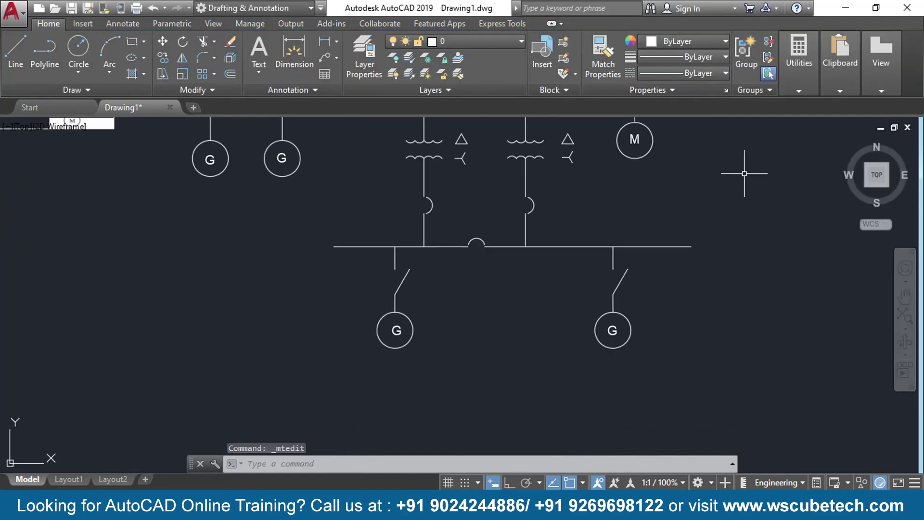
scroll(375, 332, up, 2)
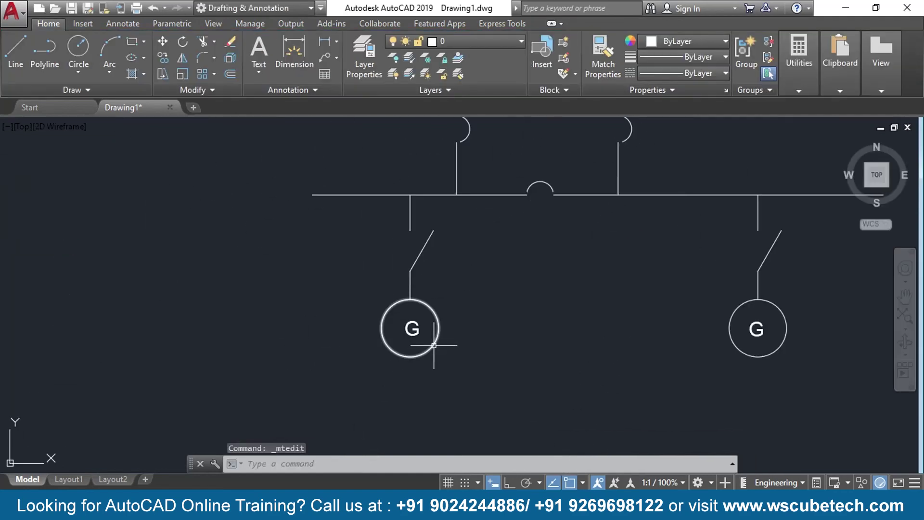
click(410, 331)
double_click(410, 330)
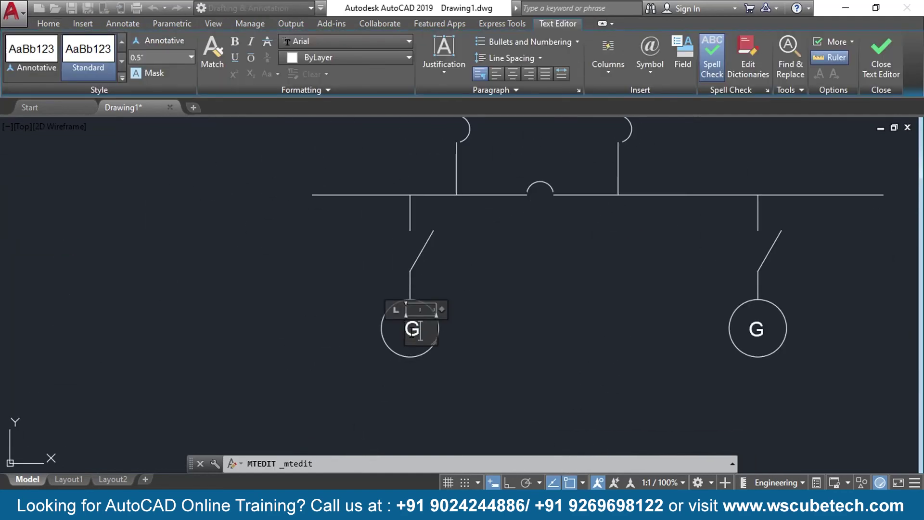
key(BackSpace)
text(M)
key(Return)
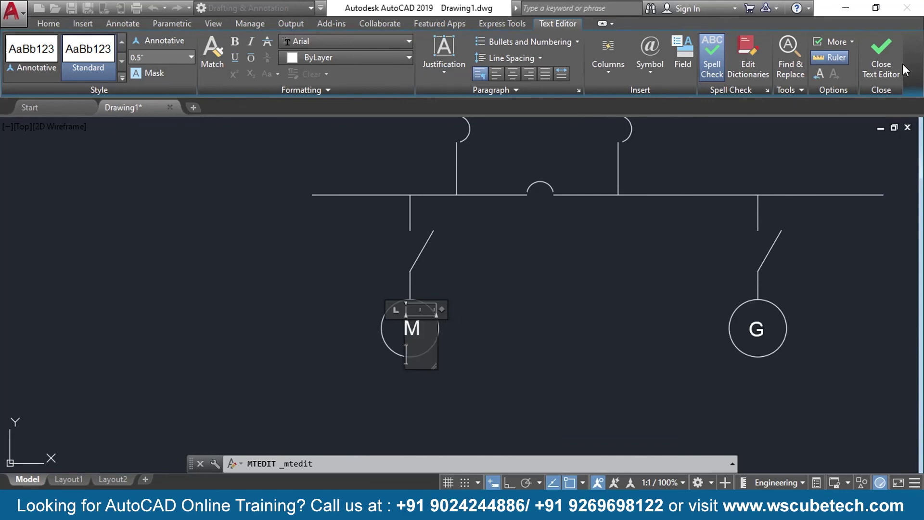
click(880, 67)
Change the G label in the right motor circle below the lower bus to M
middle_drag(701, 261, 295, 214)
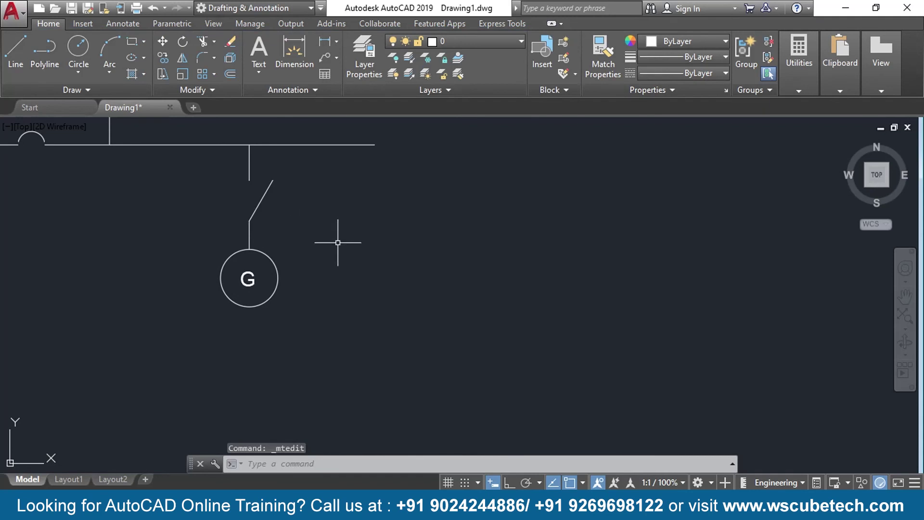
middle_drag(336, 241, 476, 241)
click(386, 278)
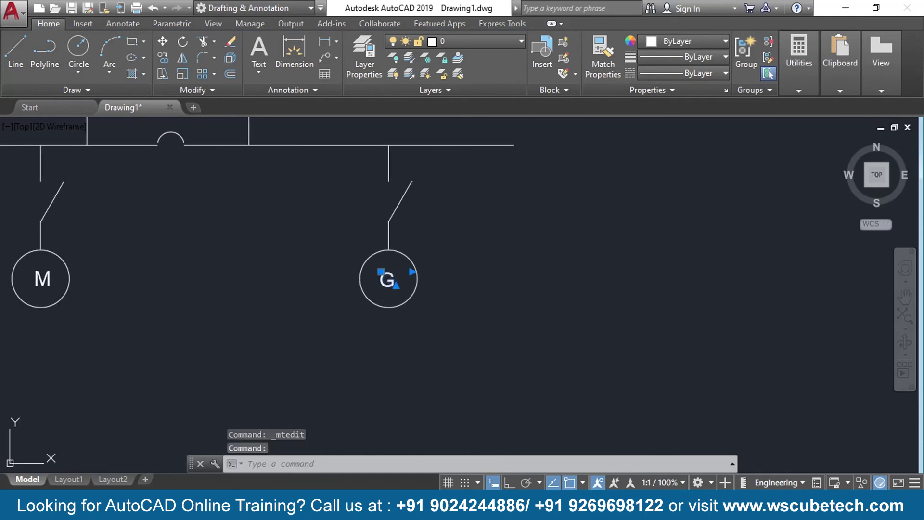
double_click(385, 279)
key(BackSpace)
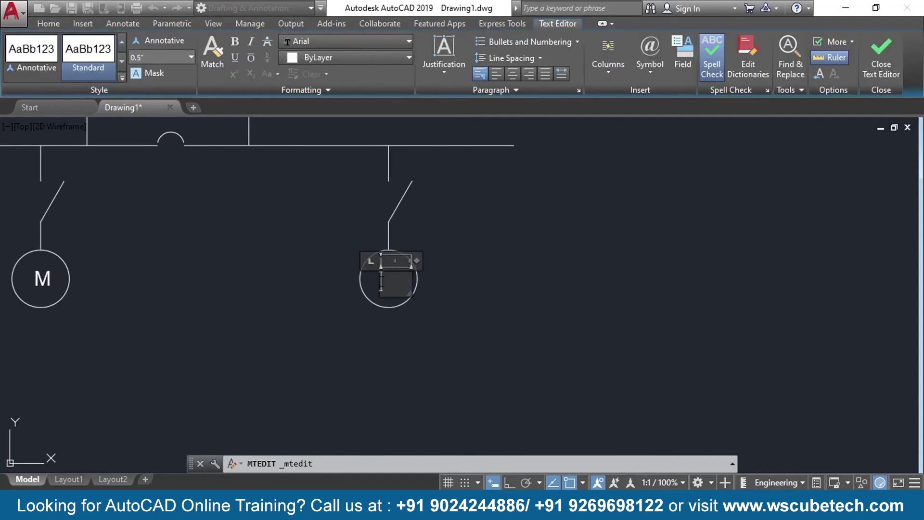
text(M)
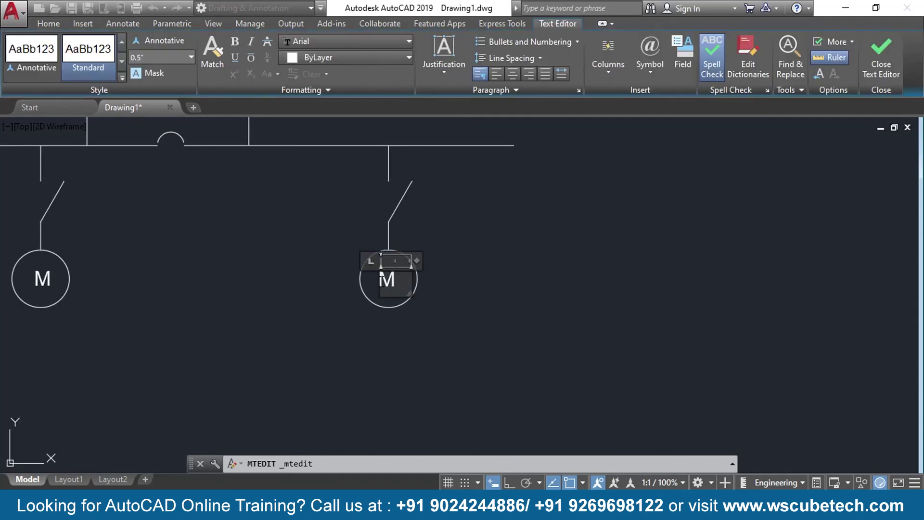
click(880, 58)
scroll(134, 243, down, 5)
middle_drag(170, 250, 583, 426)
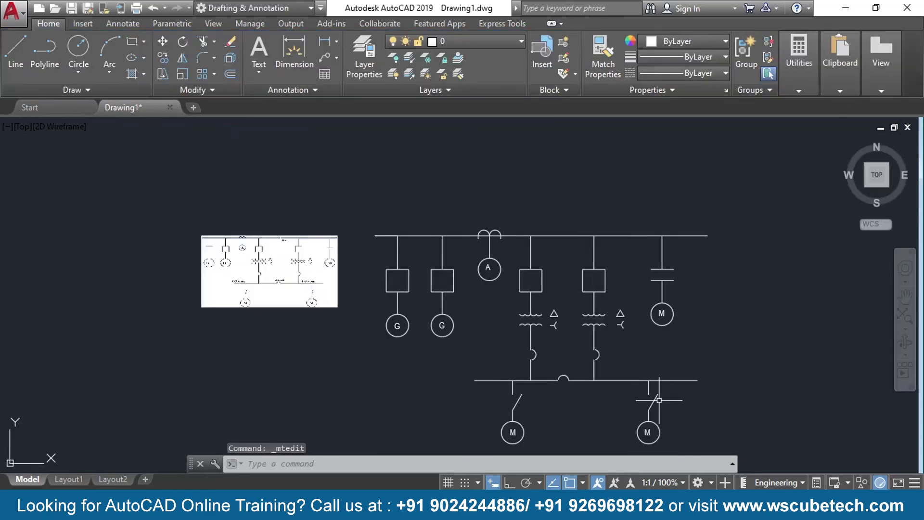
Place a multiline text box just above the upper bus line, starting over the second transformer branch
scroll(380, 299, up, 4)
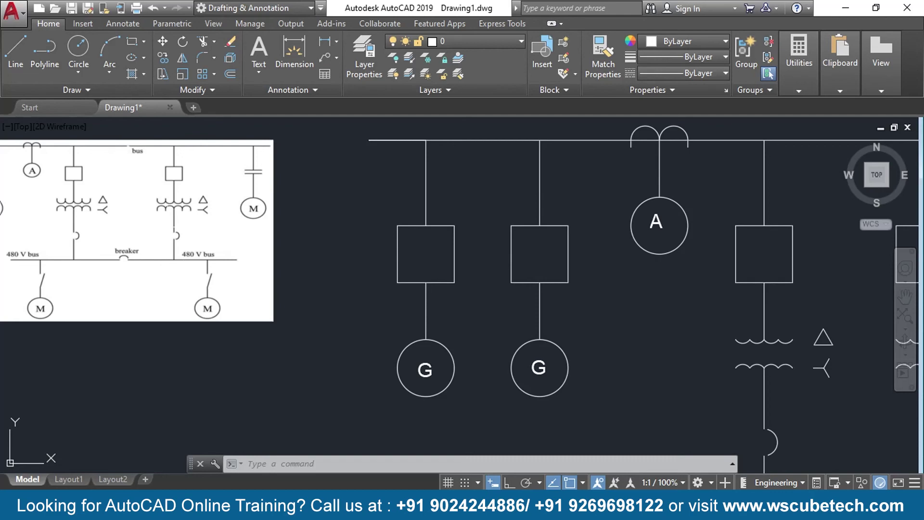
mouse_move(712, 200)
middle_down()
mouse_move(362, 209)
mouse_move(635, 268)
mouse_move(505, 262)
mouse_move(430, 244)
middle_up()
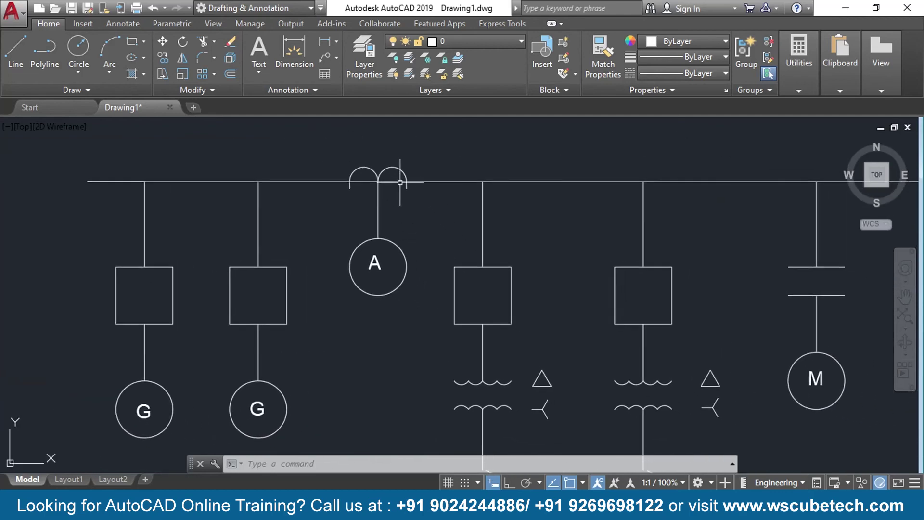
click(251, 70)
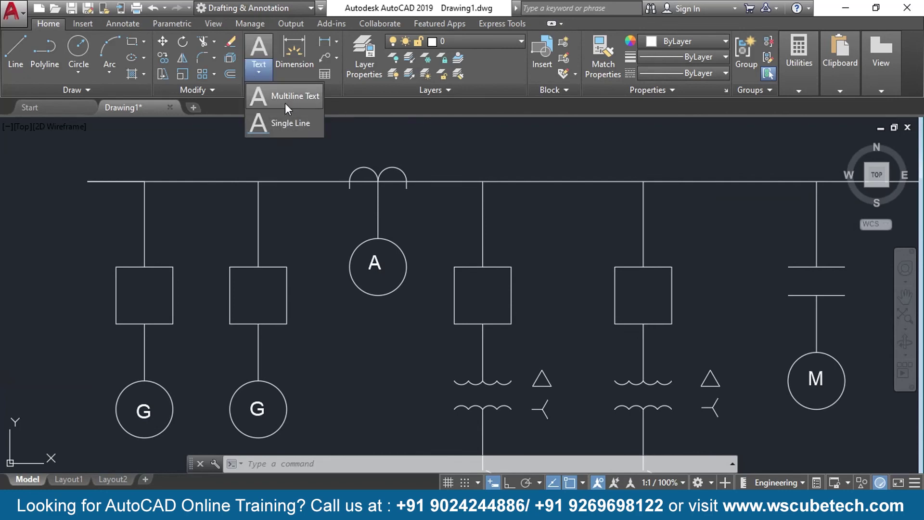
click(284, 103)
middle_drag(664, 152, 547, 149)
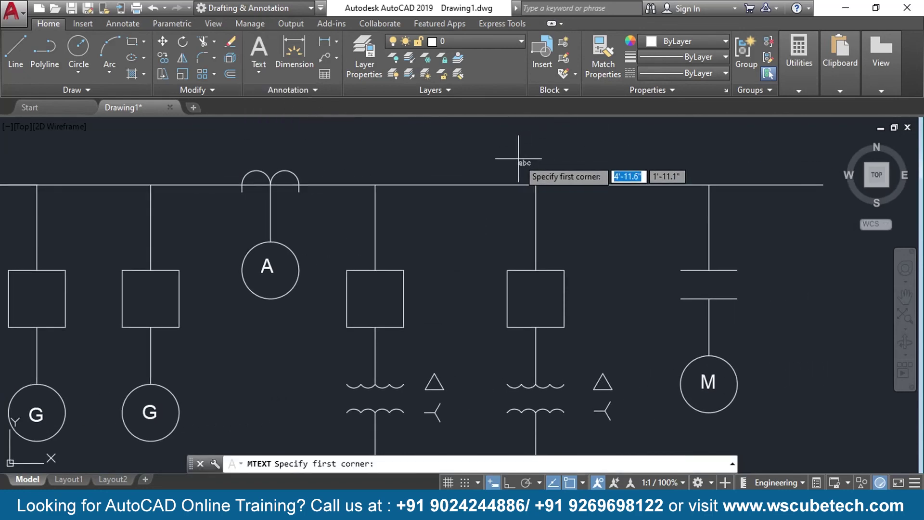
click(529, 152)
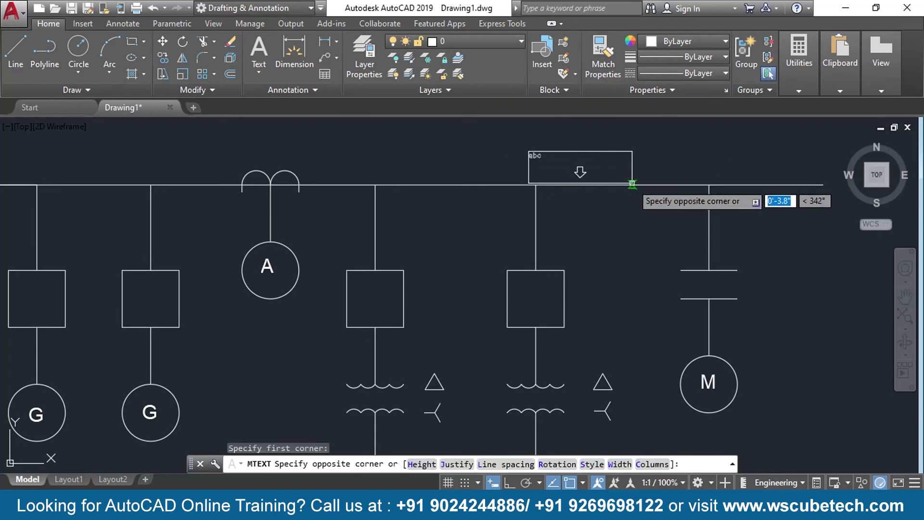
click(638, 183)
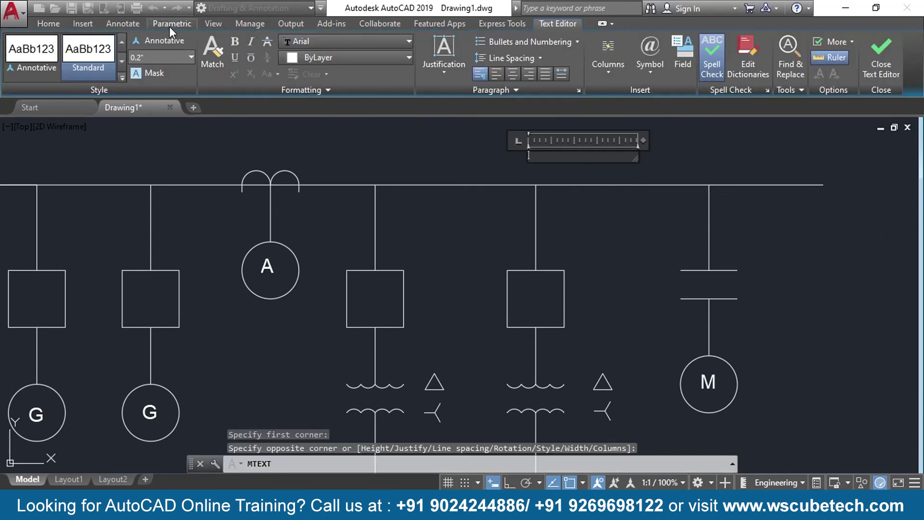
Set the text height to 0.5 inch and enter BUS as the upper bus label
click(189, 57)
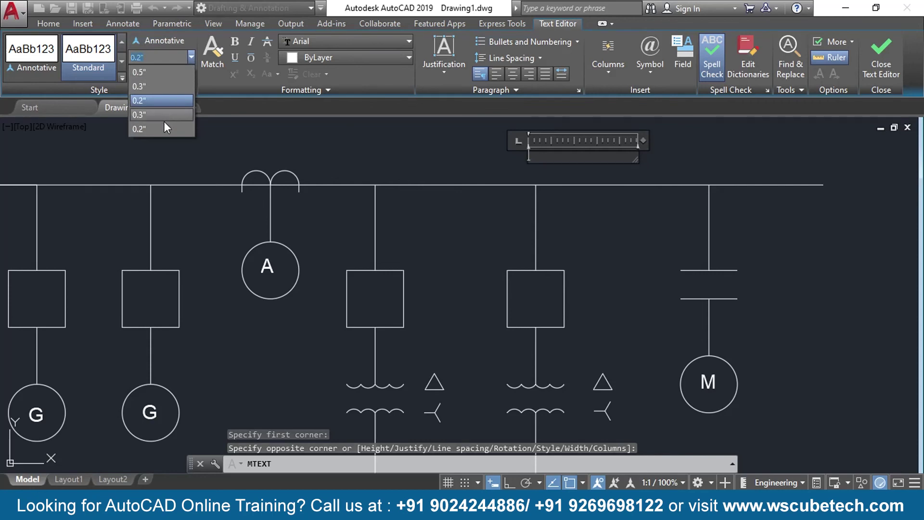
click(167, 65)
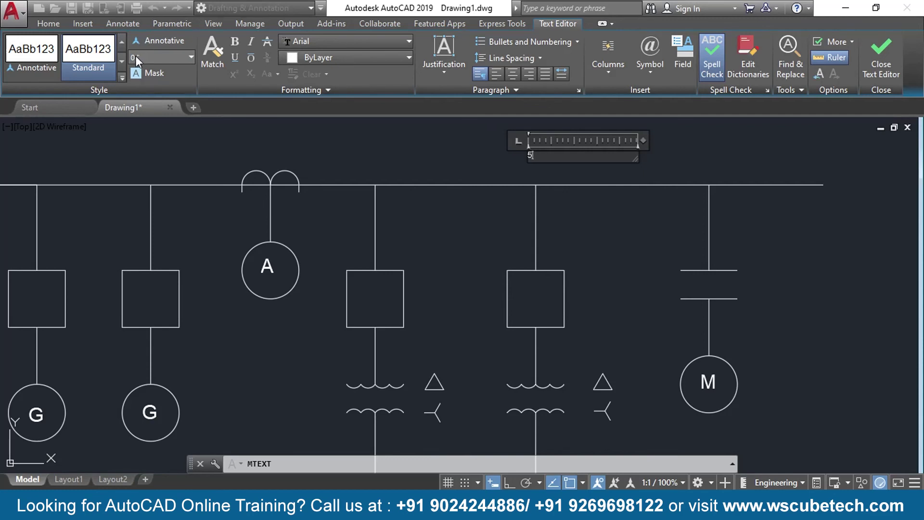
click(141, 58)
key(Return)
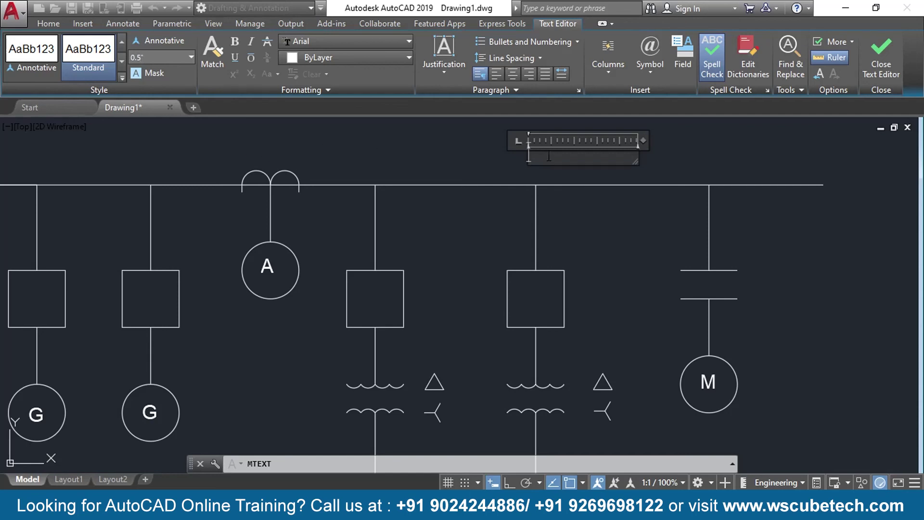
text(BUS)
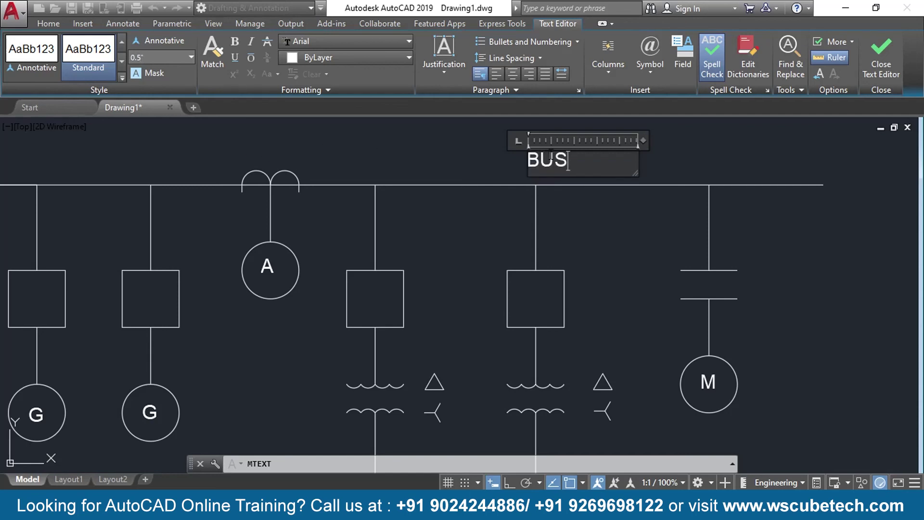
click(701, 148)
Examine the reference image for the labels along the lower bus and its breaker
scroll(294, 212, down, 5)
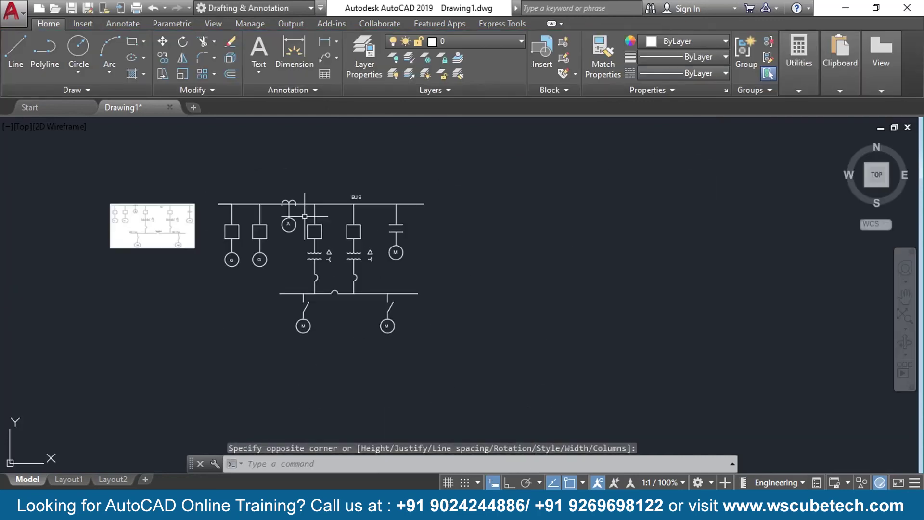
middle_drag(234, 264, 382, 290)
scroll(369, 294, up, 4)
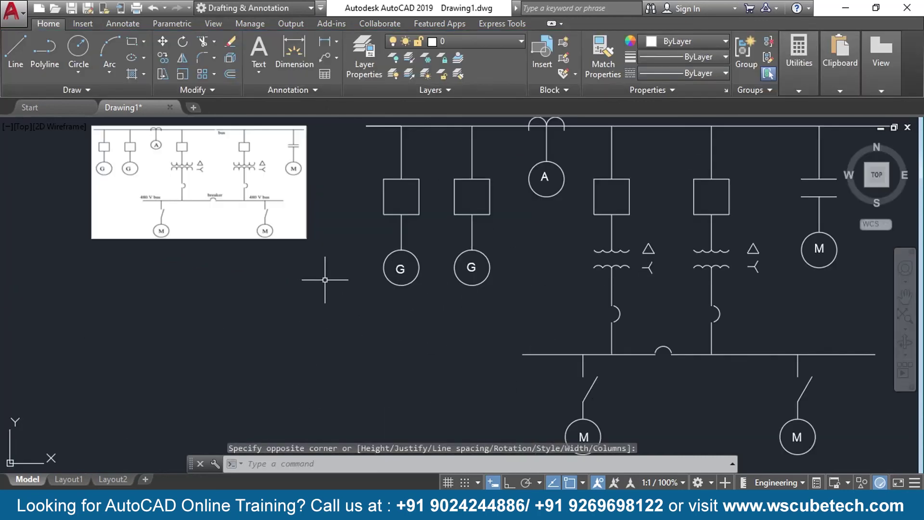
scroll(324, 277, up, 4)
scroll(321, 279, down, 5)
scroll(320, 280, up, 4)
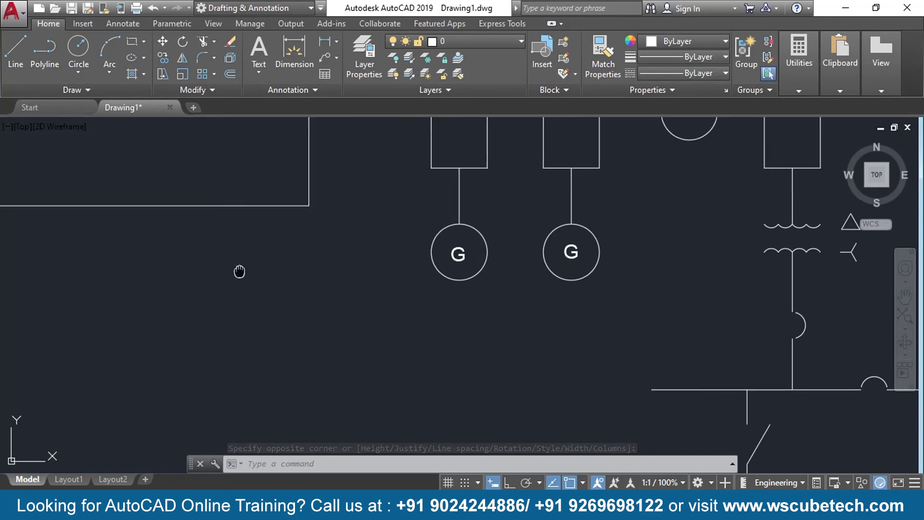
scroll(270, 282, up, 1)
mouse_move(288, 288)
mouse_down()
mouse_move(278, 189)
mouse_move(342, 371)
mouse_move(241, 311)
mouse_move(238, 318)
mouse_up()
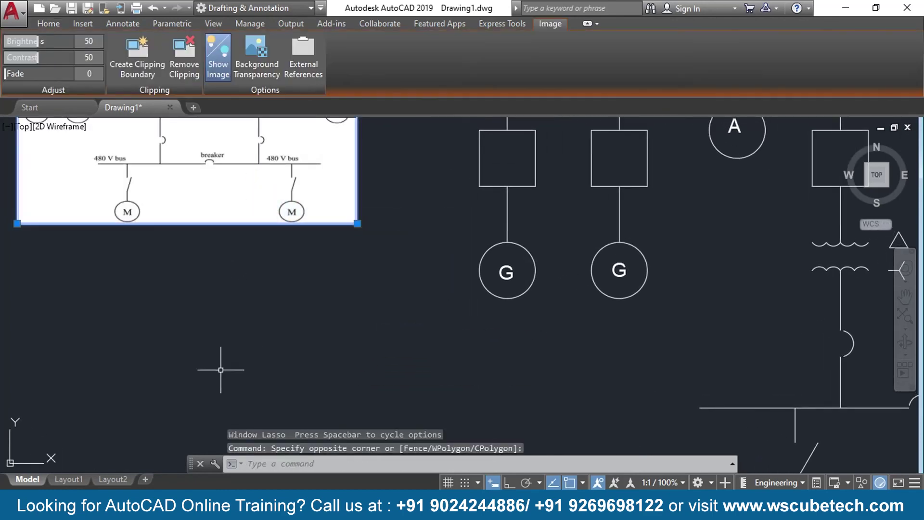
Deselect the reference image and place a multiline text box in the empty area just below it
middle_drag(212, 370, 348, 374)
key(Escape)
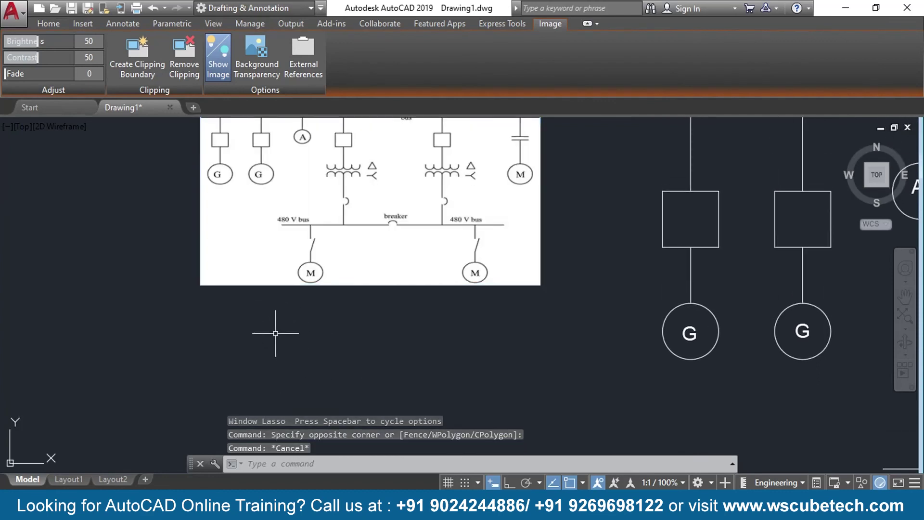
mouse_move(334, 351)
middle_down()
mouse_move(351, 326)
mouse_move(346, 307)
middle_up()
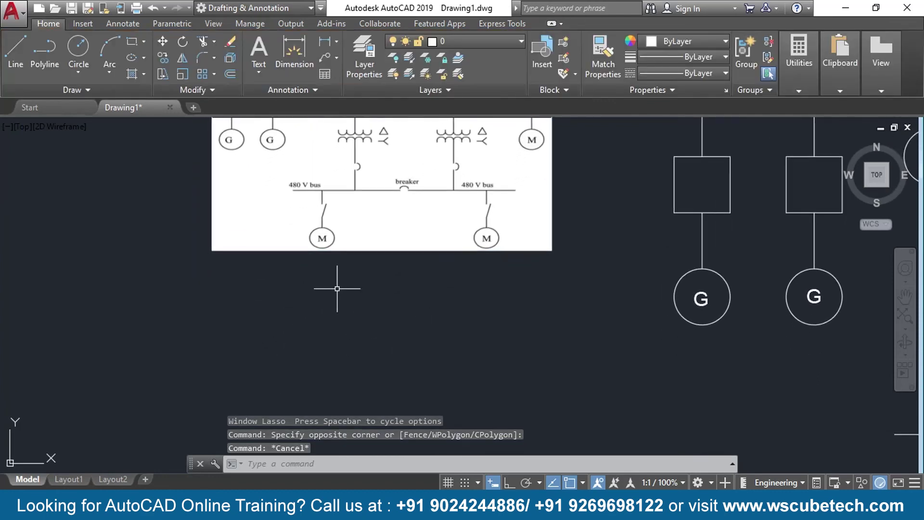
click(259, 70)
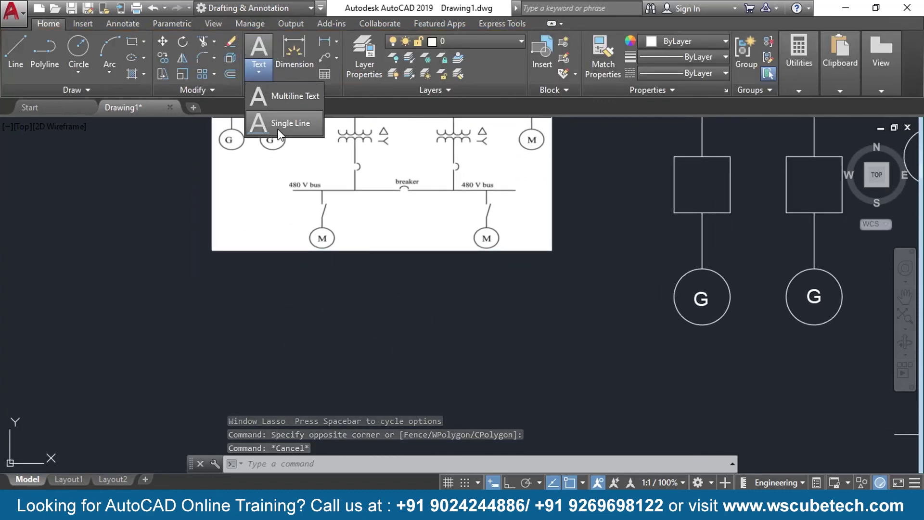
click(284, 100)
middle_drag(313, 310, 325, 247)
click(278, 270)
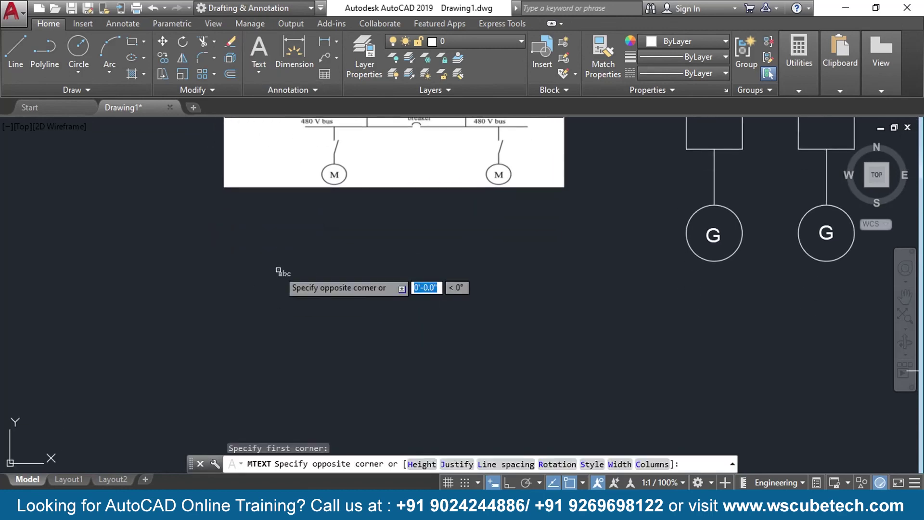
click(349, 309)
middle_drag(388, 312, 392, 352)
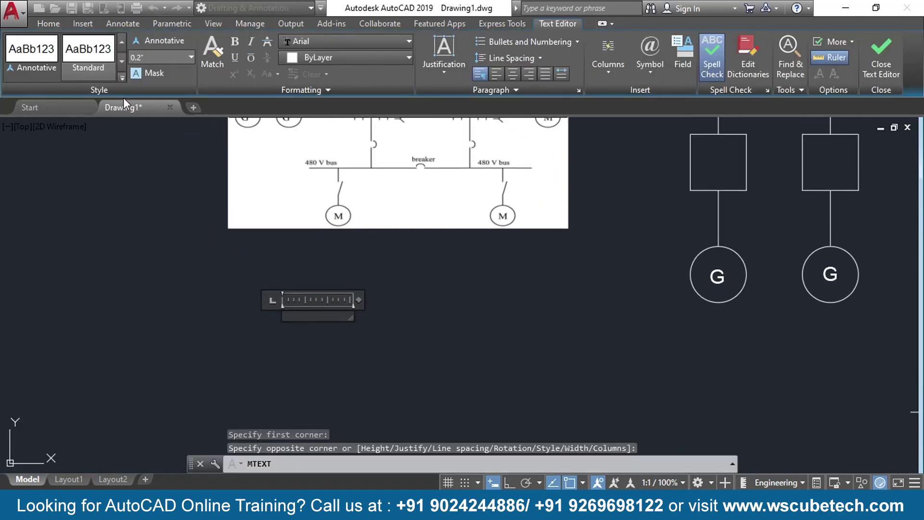
Set the text height to 0.5 inch, enter 480 V BUS and widen the text box so the label fits on one line
click(191, 57)
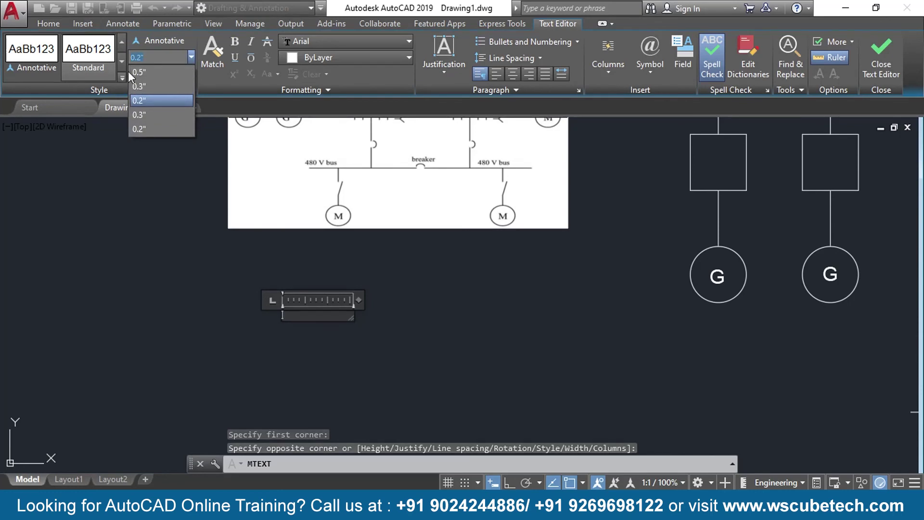
click(137, 72)
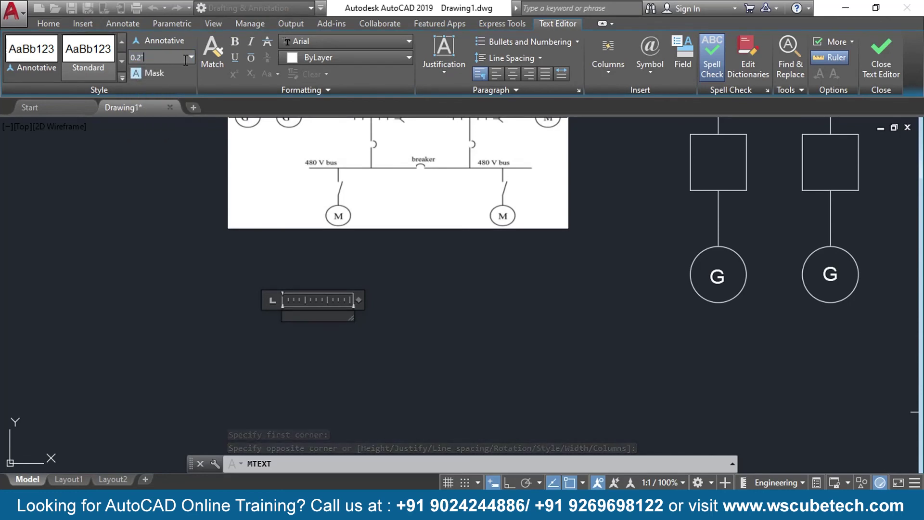
click(191, 57)
click(143, 74)
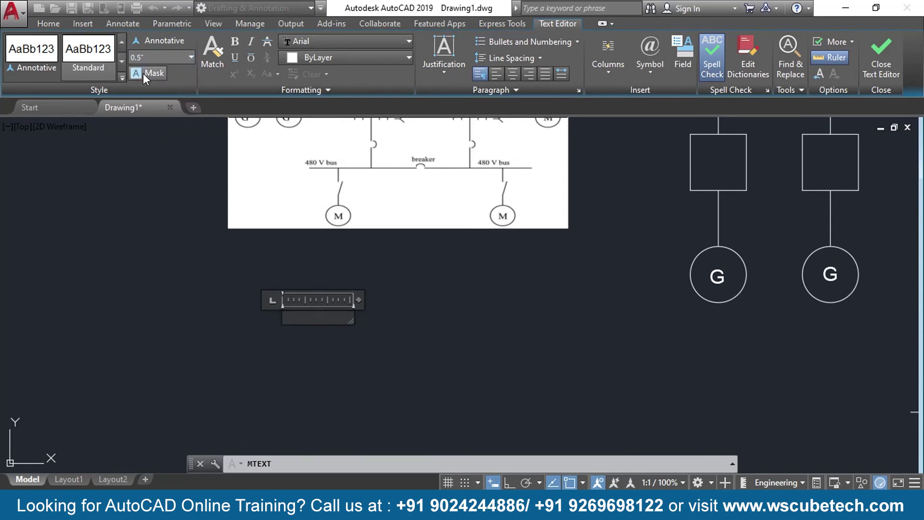
middle_drag(237, 233, 239, 248)
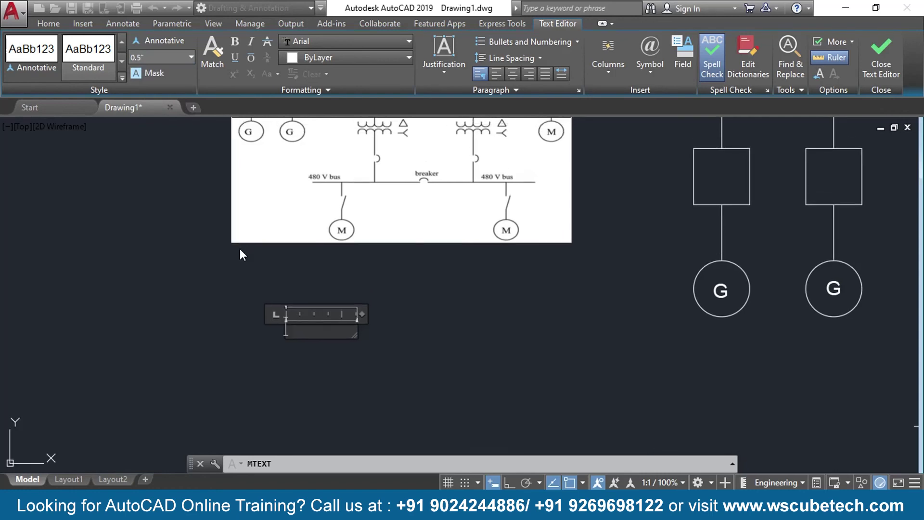
text(480 )
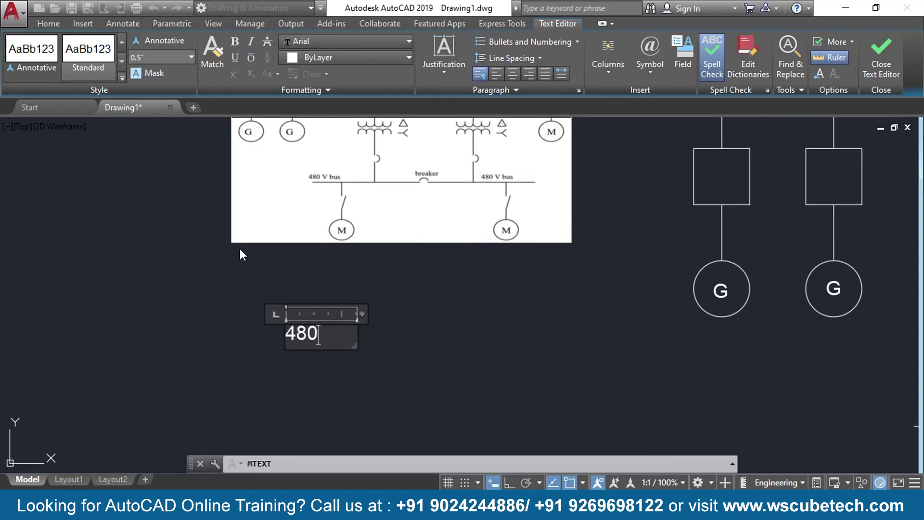
text(V BUS)
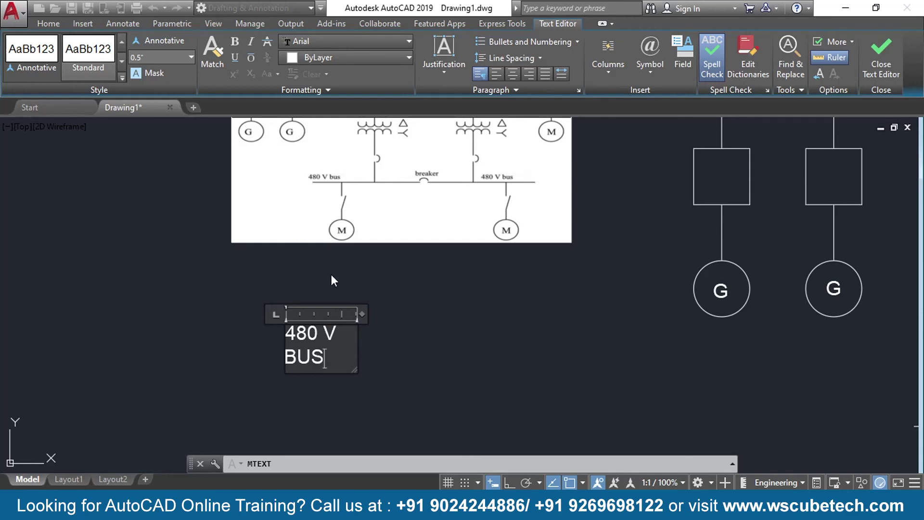
drag(356, 313, 403, 313)
click(471, 346)
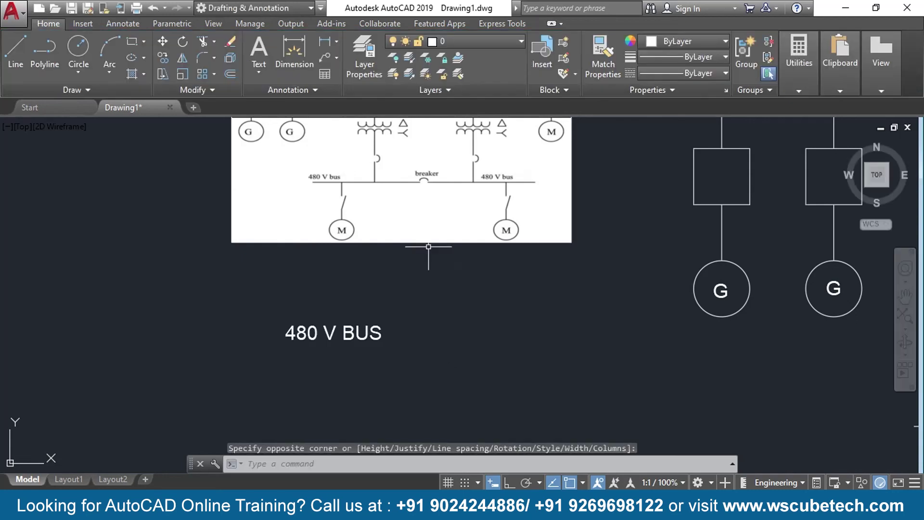
Place a second multiline text box just below the 480 V BUS label with a text height of 0.5 inch
click(258, 72)
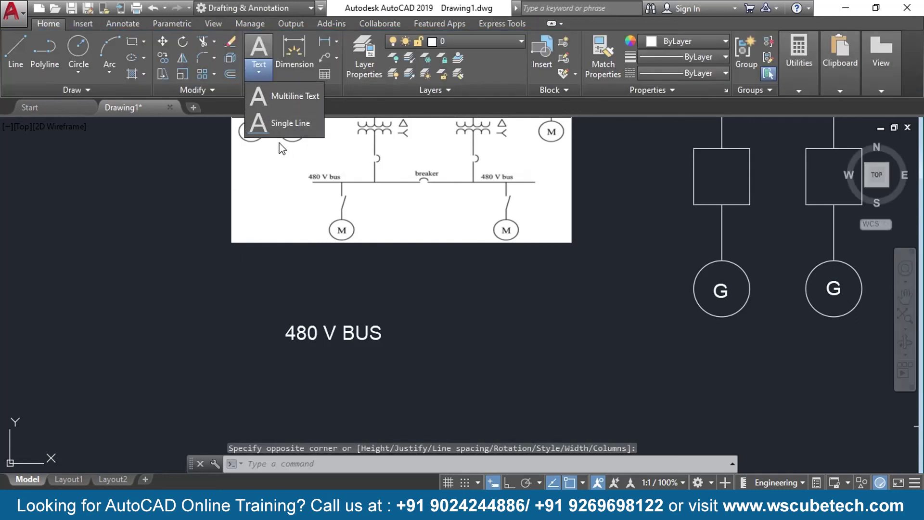
click(292, 99)
click(291, 365)
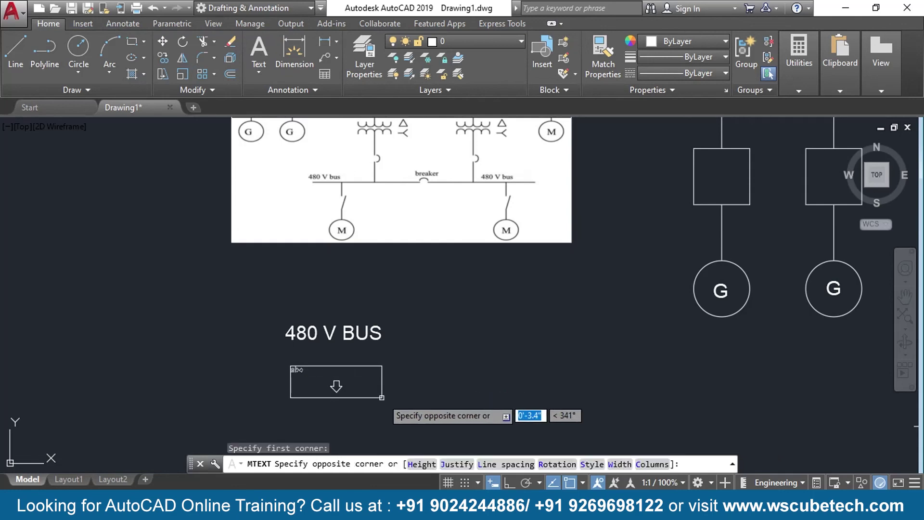
click(409, 399)
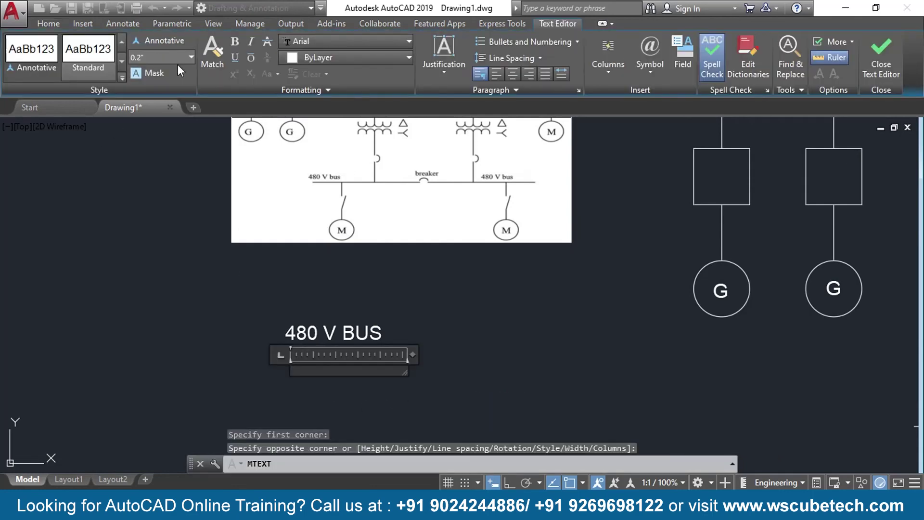
click(193, 56)
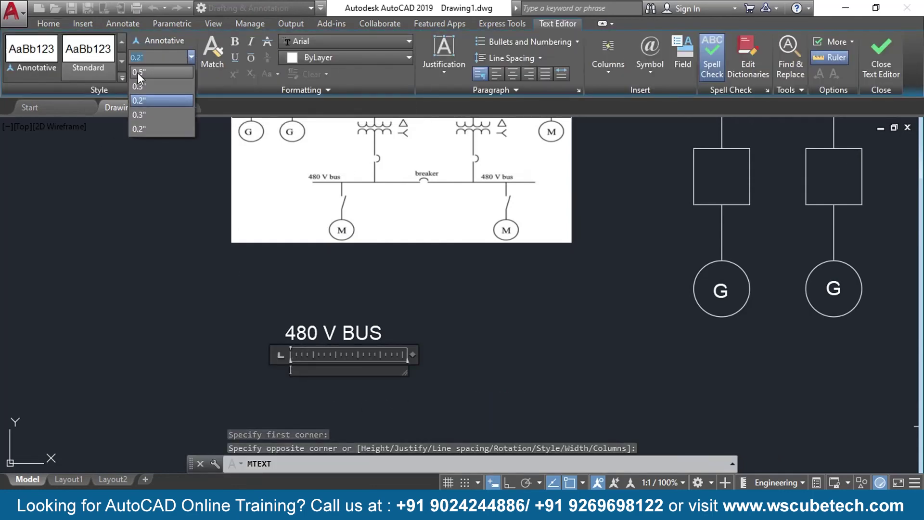
click(137, 73)
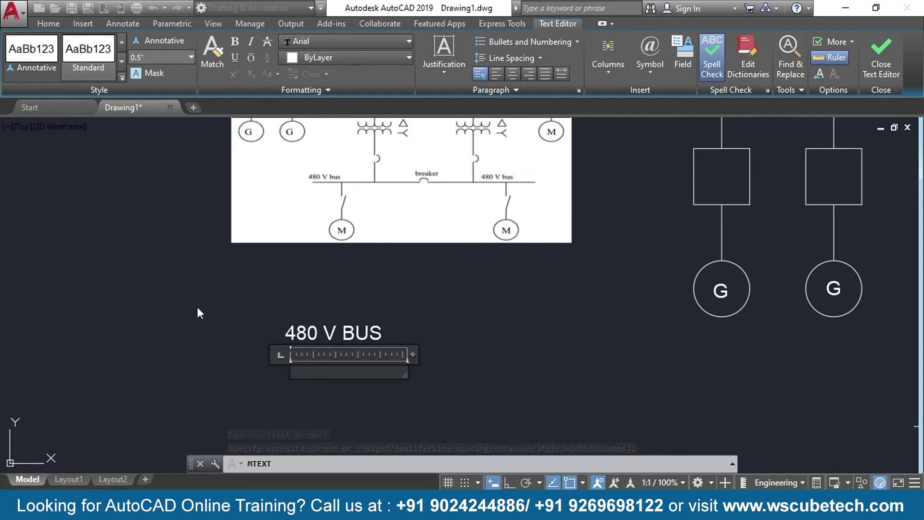
Enter BREAKER as the text of the new label and finish editing it
text(B)
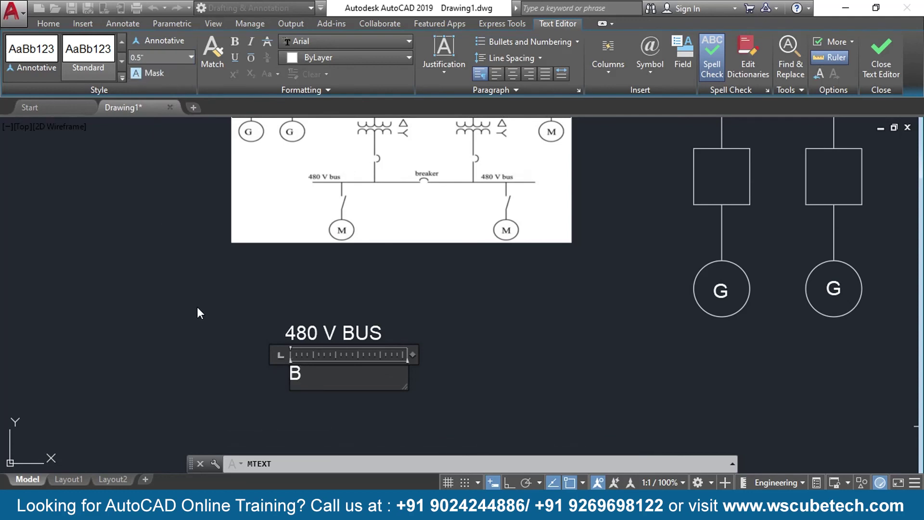
text(RWEA)
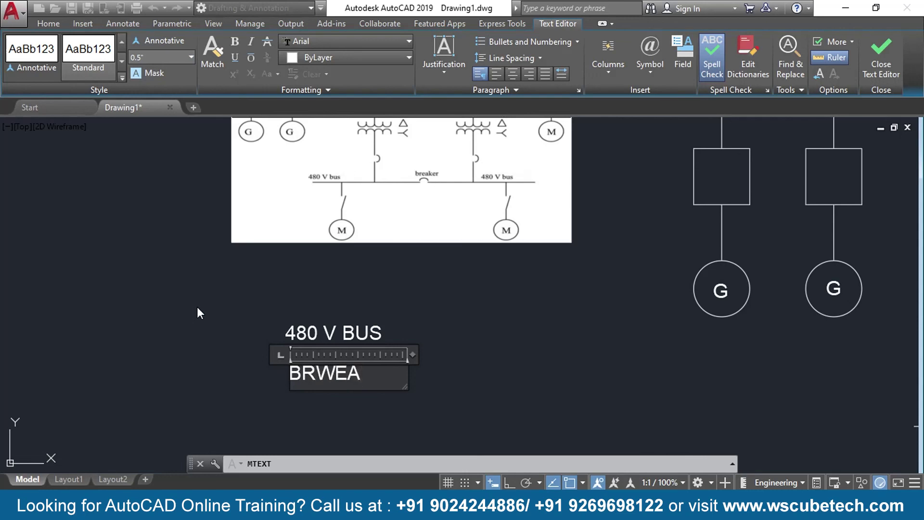
key(BackSpace)
key(BackSpace)
key(BackSpace)
key(BackSpace)
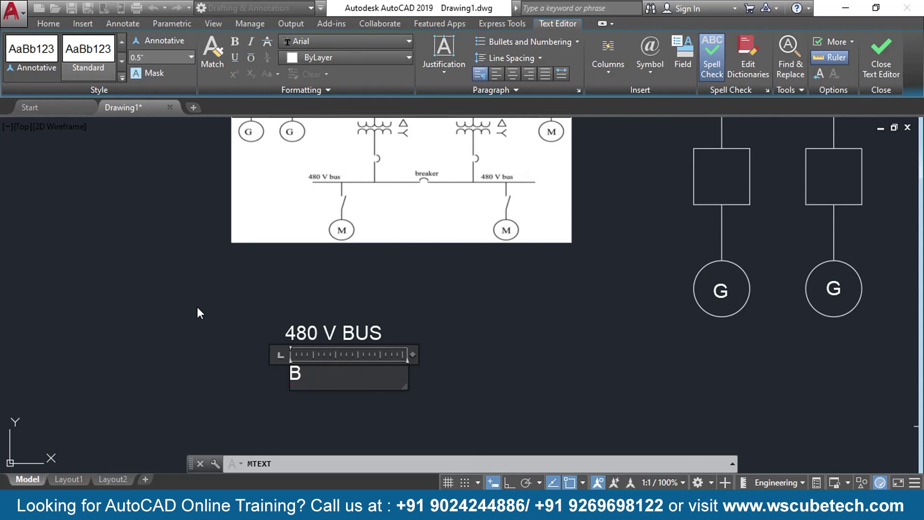
text(RA)
key(BackSpace)
key(BackSpace)
key(BackSpace)
text(BREAK)
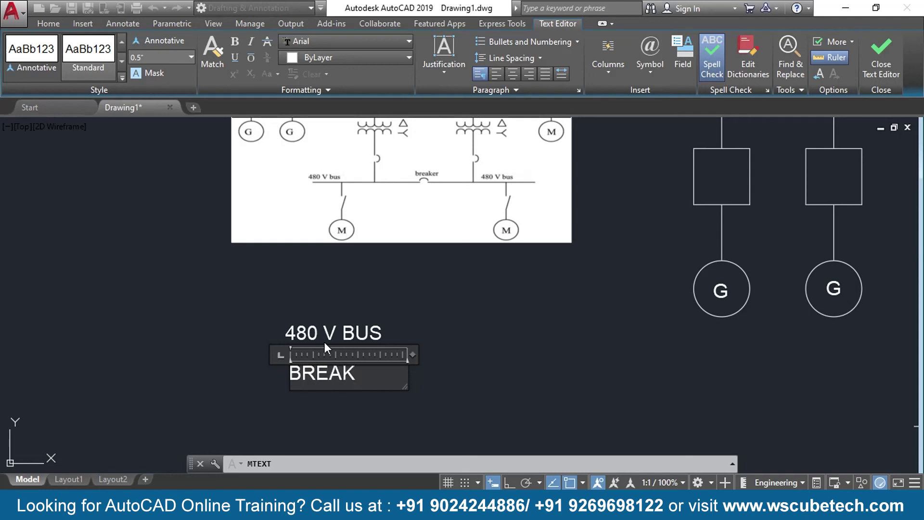
text(ER)
click(494, 338)
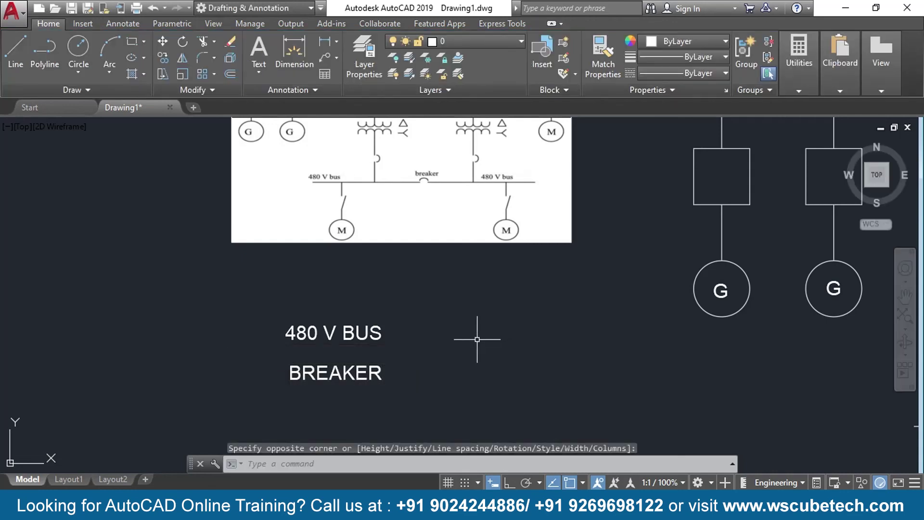
Move the 480 V BUS label to just above the left end of the lower bus line
middle_drag(484, 322, 361, 324)
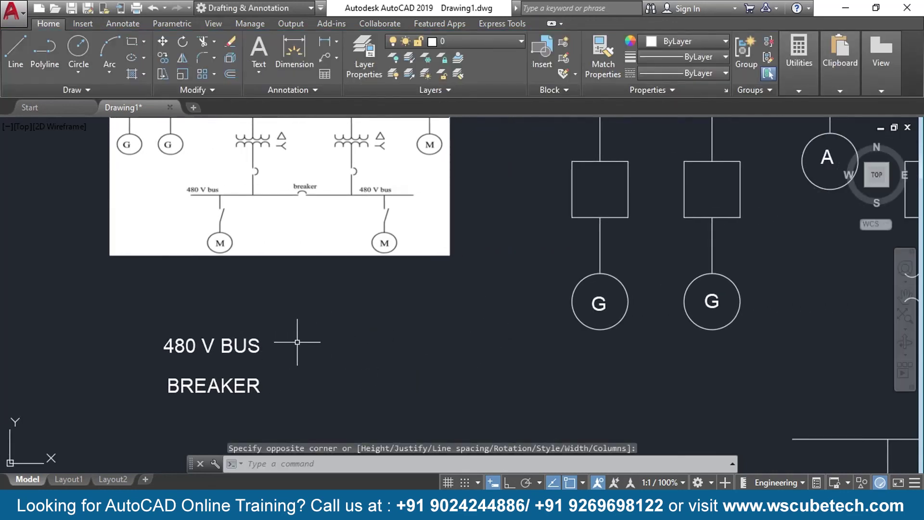
click(280, 325)
click(153, 367)
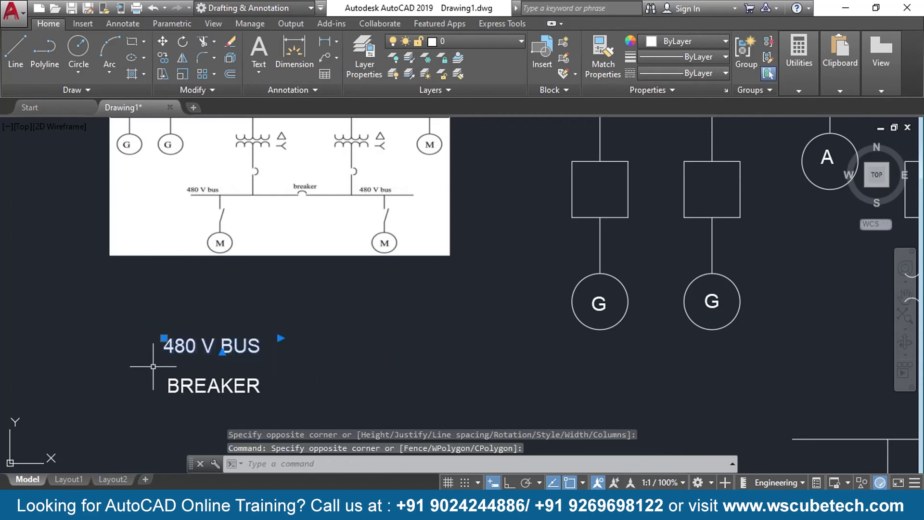
click(164, 339)
middle_drag(792, 410, 389, 361)
scroll(390, 360, up, 2)
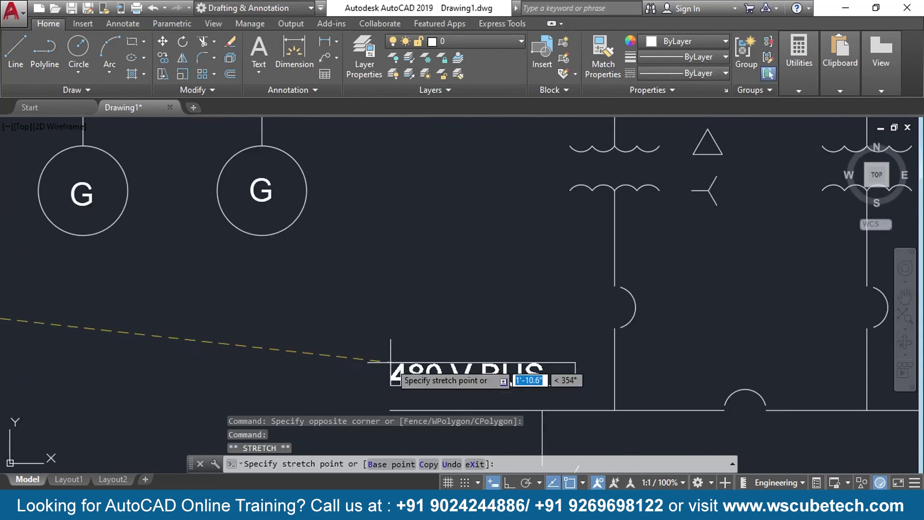
click(402, 376)
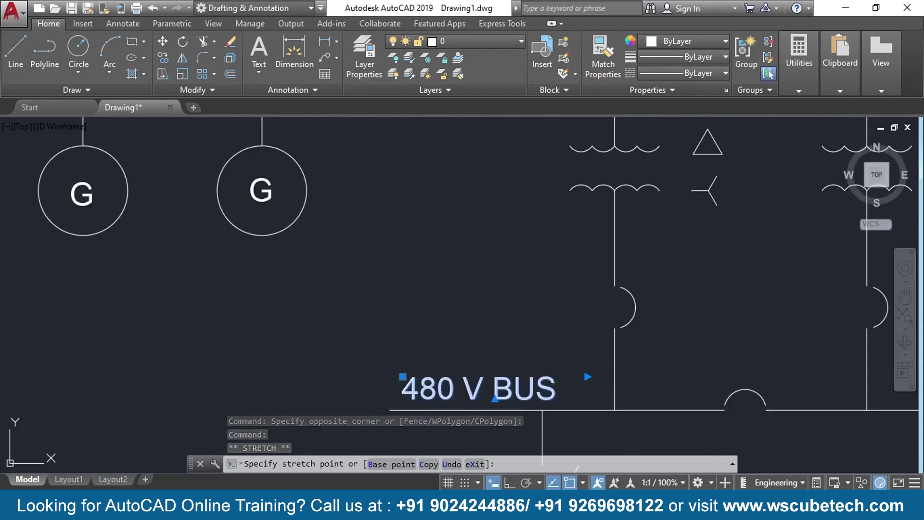
Copy the 480 V BUS label to above the right part of the lower bus, over the right motor branch
mouse_move(484, 345)
middle_down()
mouse_move(292, 260)
mouse_move(252, 226)
middle_up()
scroll(252, 229, down, 3)
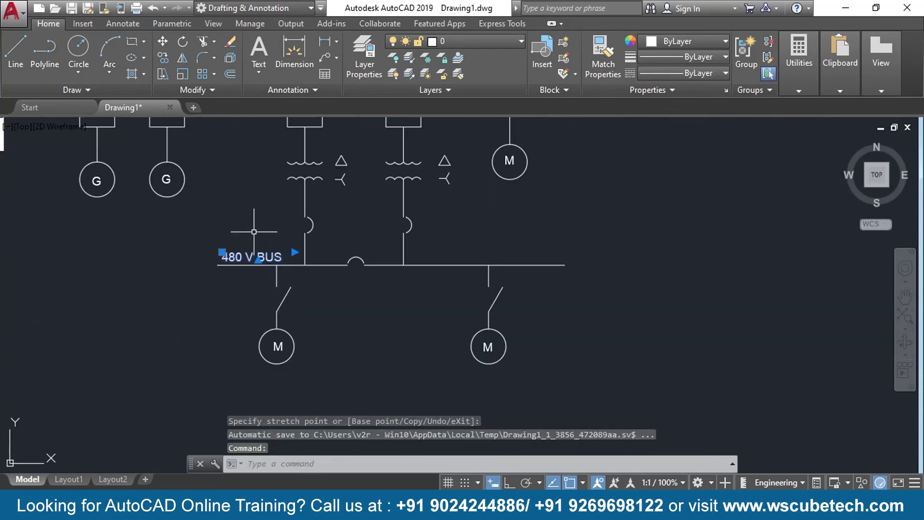
text(Co)
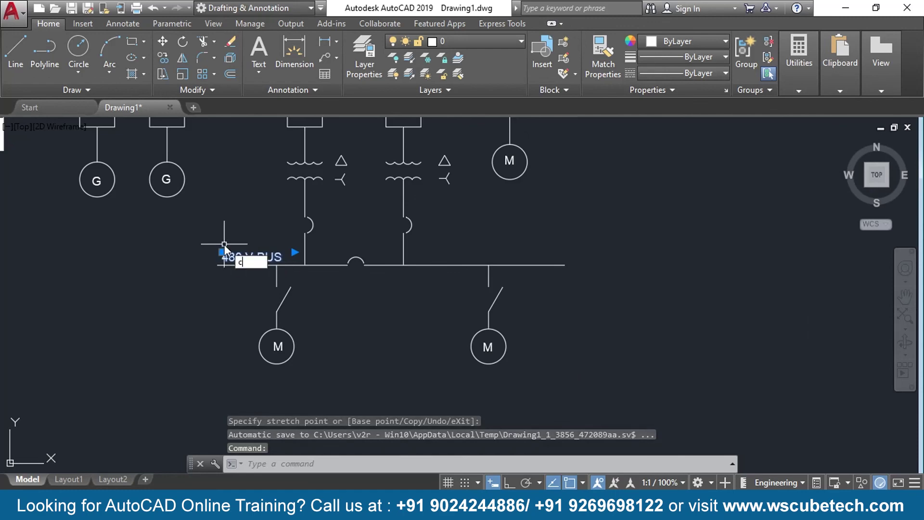
key(Return)
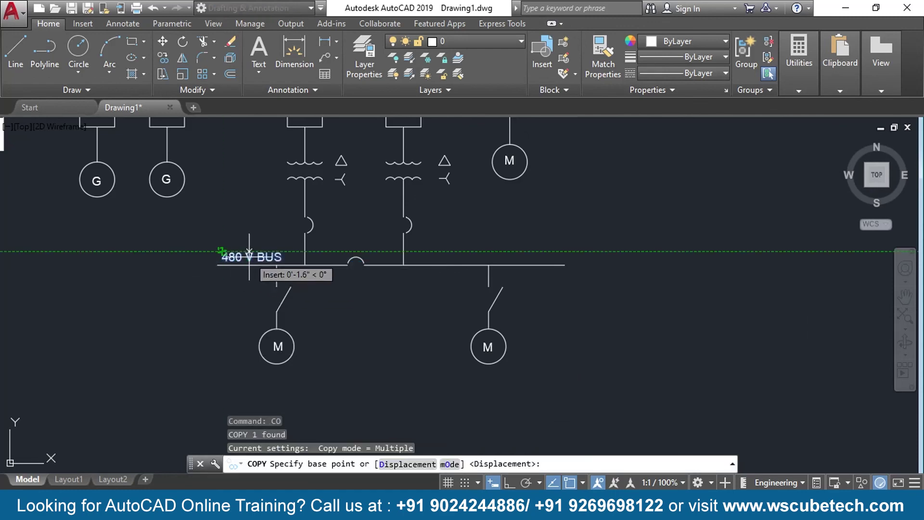
click(222, 253)
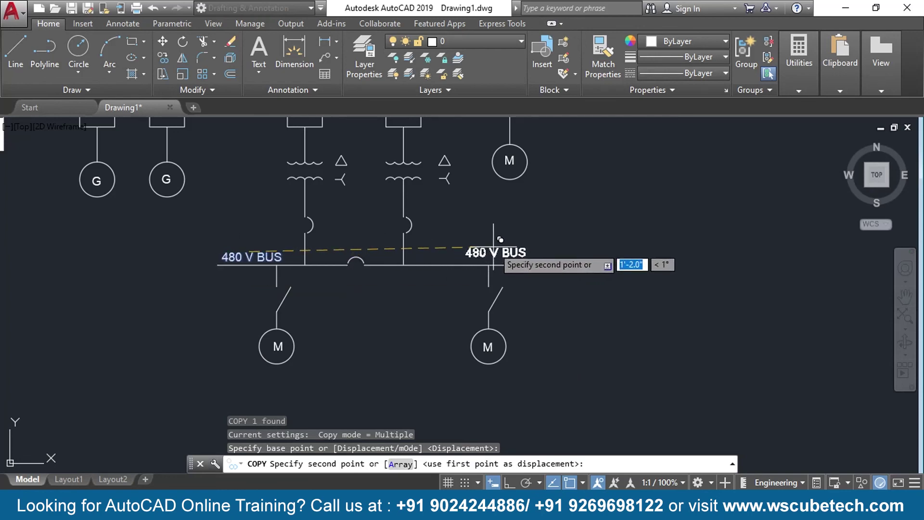
click(505, 255)
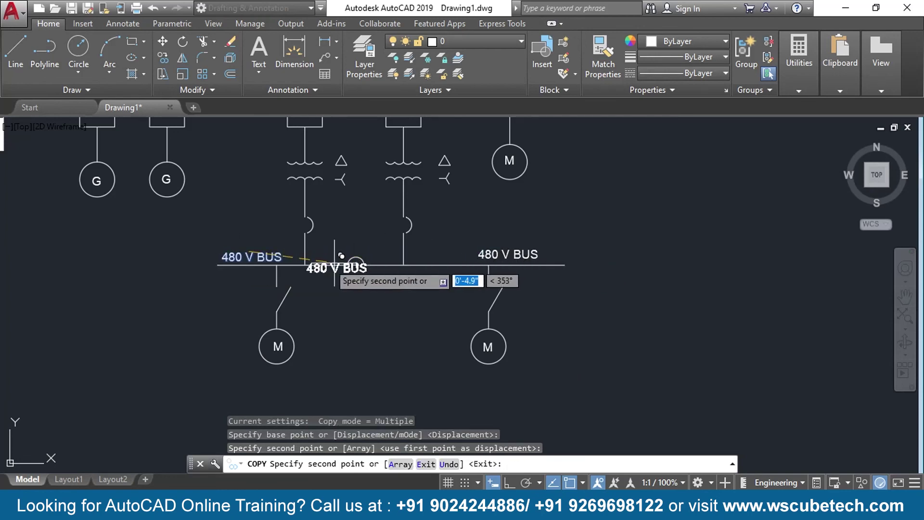
key(Return)
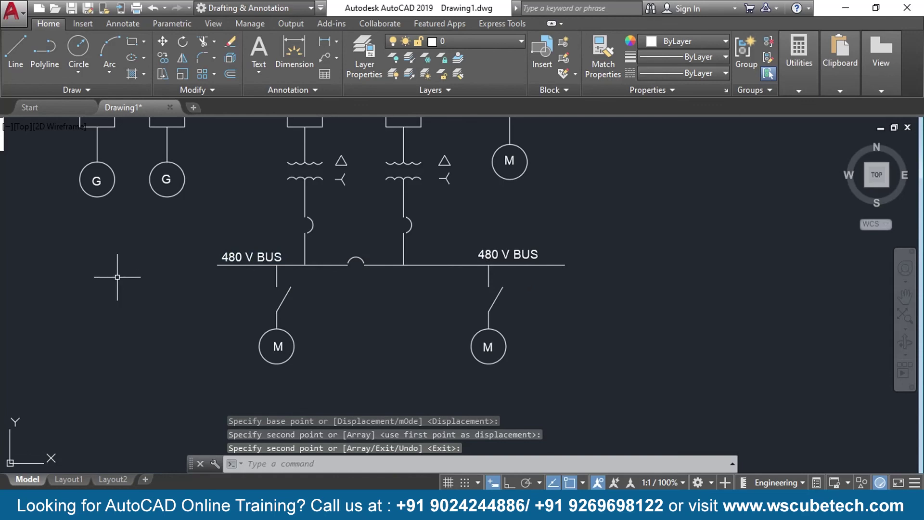
Move the BREAKER label to just above the breaker arc in the middle of the lower bus
middle_drag(124, 269, 310, 339)
click(155, 306)
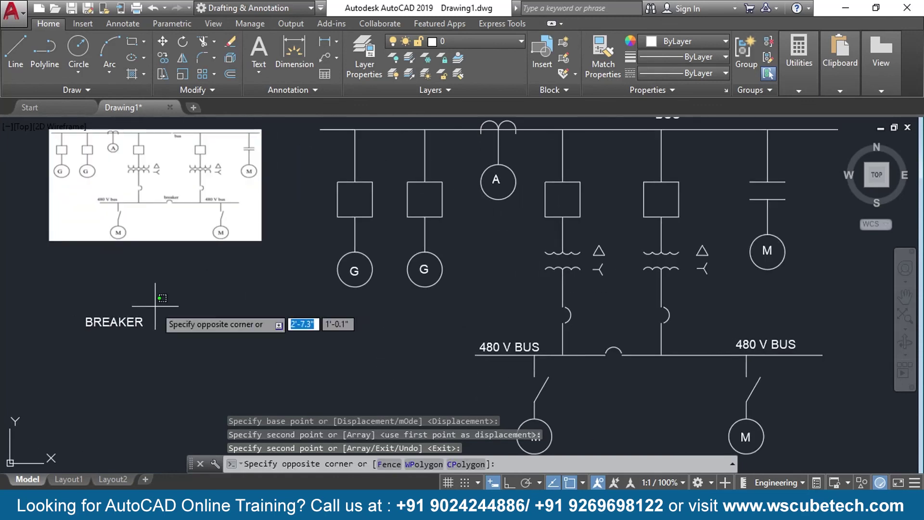
click(110, 318)
click(84, 316)
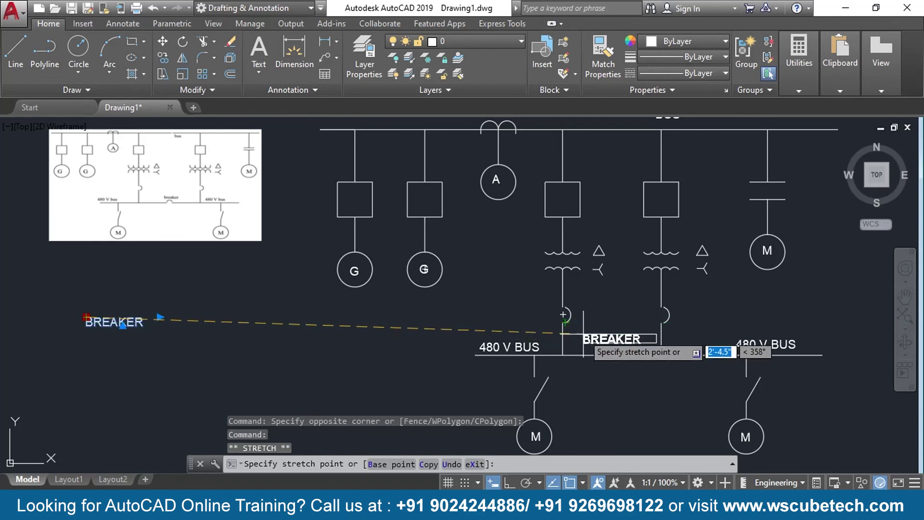
click(584, 334)
scroll(165, 305, up, 4)
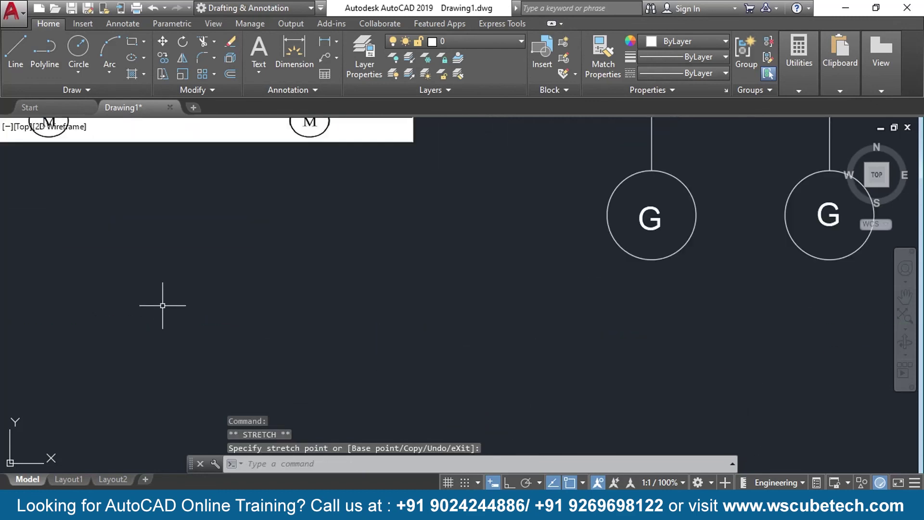
Clear the selection of the BREAKER label above the lower bus
middle_drag(166, 305, 200, 426)
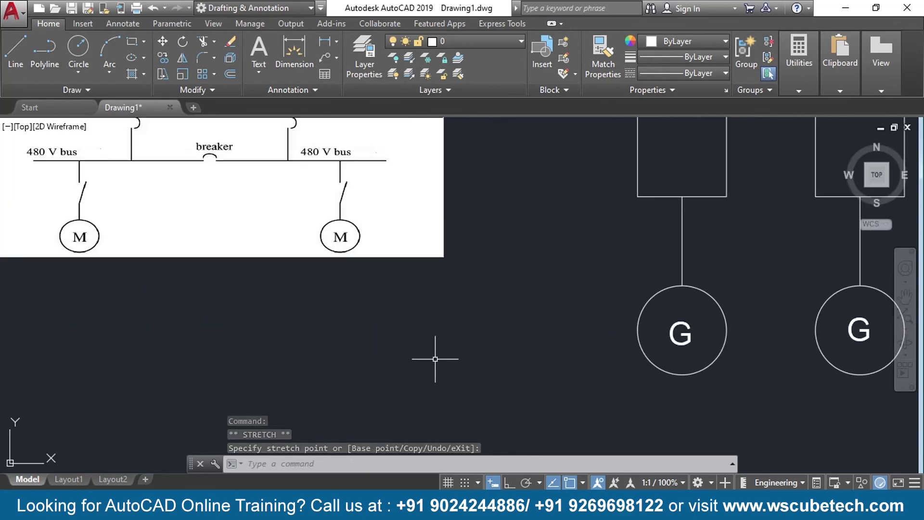
mouse_move(501, 371)
middle_down()
mouse_move(48, 272)
mouse_move(3, 252)
middle_up()
scroll(2, 253, down, 8)
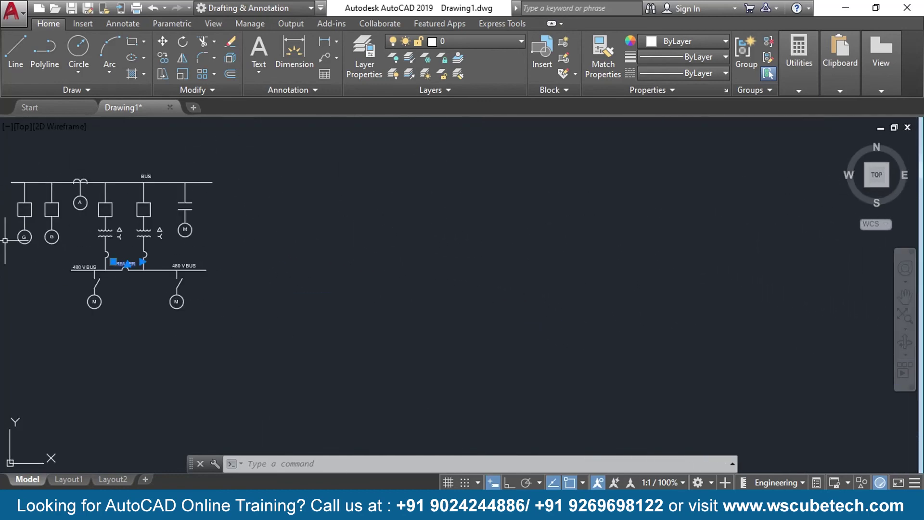
scroll(5, 260, up, 3)
middle_drag(88, 305, 201, 324)
click(190, 314)
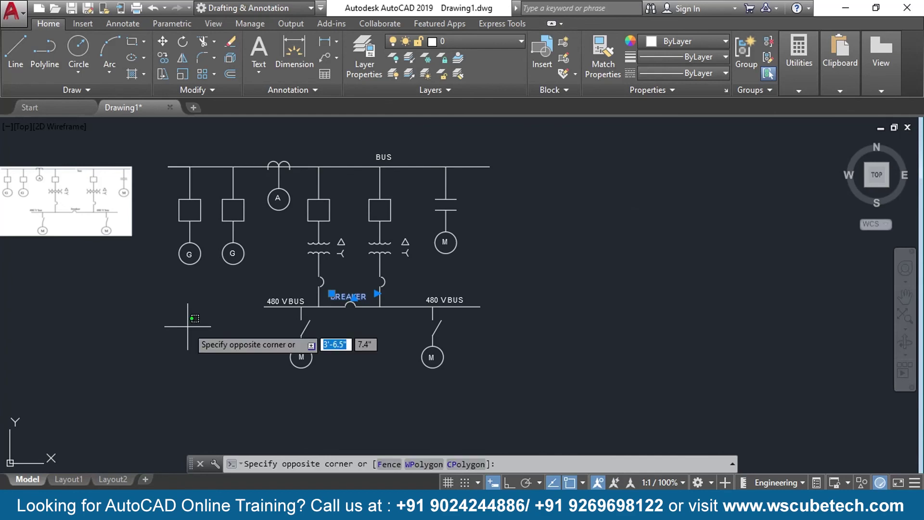
key(Escape)
key(Escape)
Check the finished single-line diagram against the reference image, including both buses, the generator, transformer and motor branches and their labels
scroll(184, 321, up, 3)
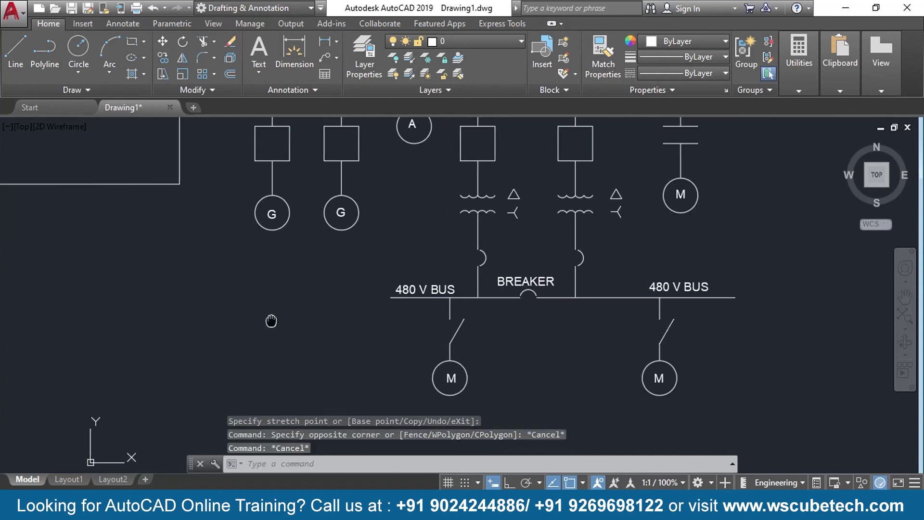
middle_drag(128, 229, 151, 331)
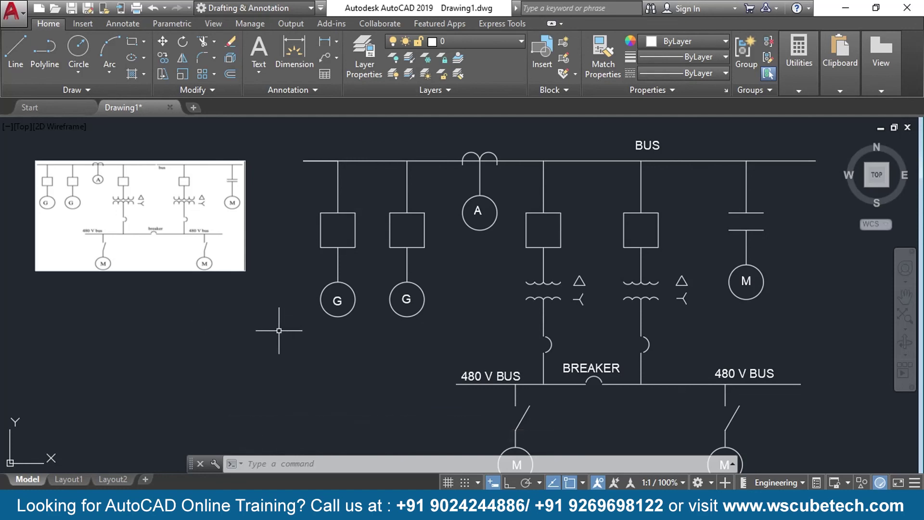
scroll(277, 331, down, 6)
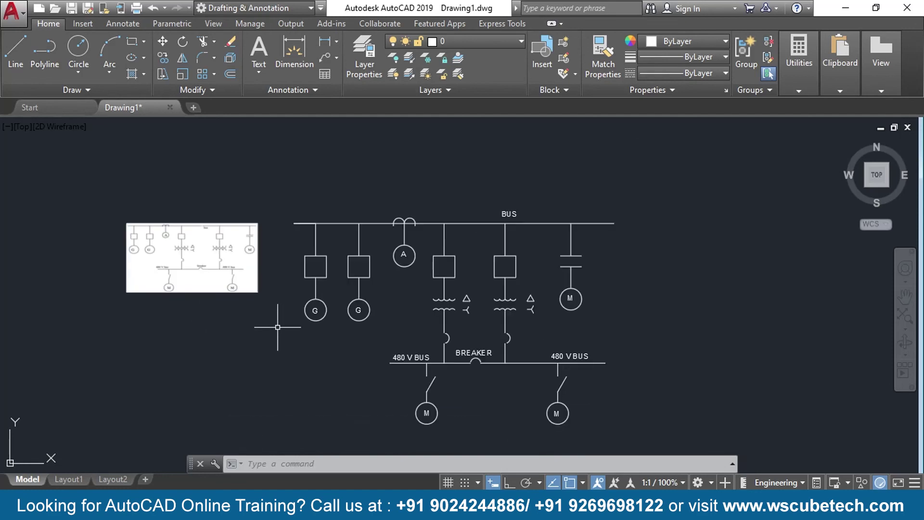
scroll(277, 337, up, 6)
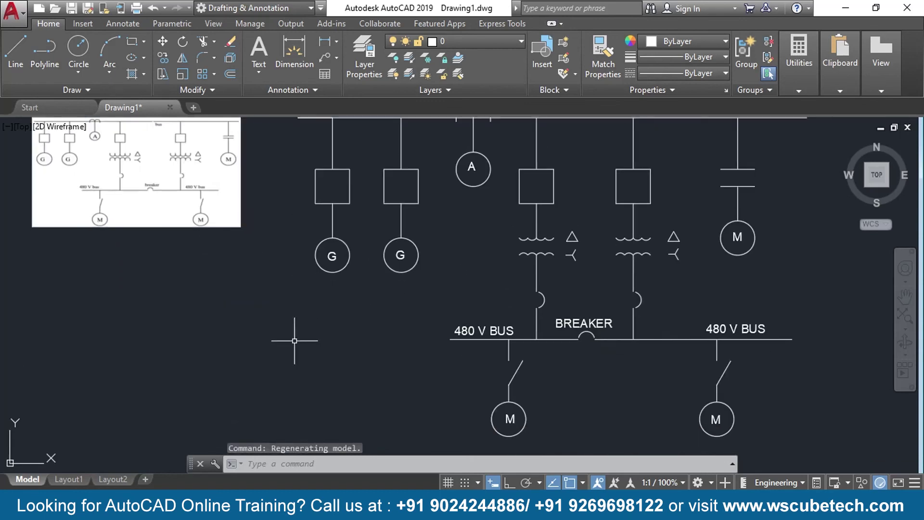
scroll(305, 353, down, 1)
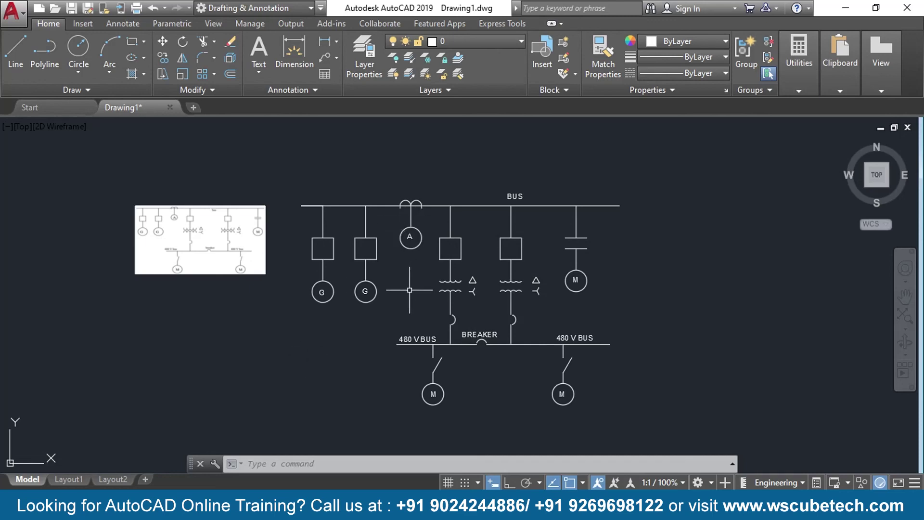
scroll(412, 305, up, 4)
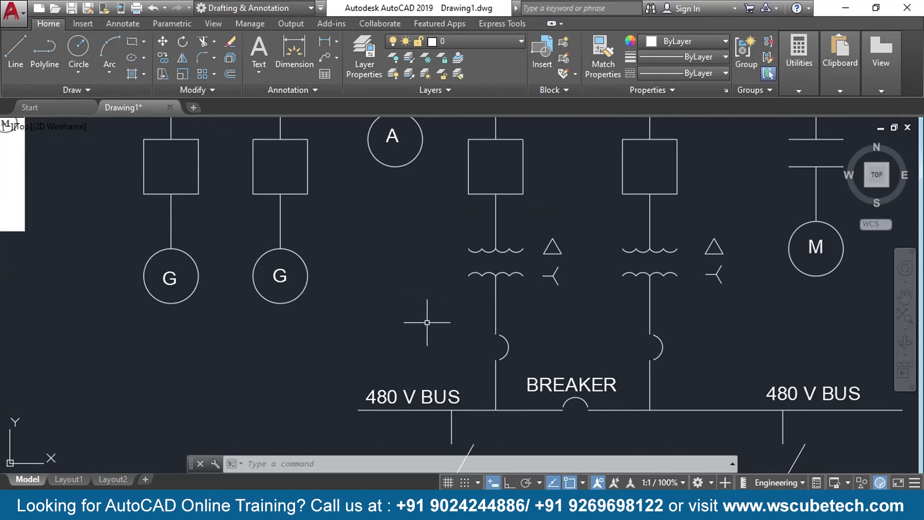
middle_drag(427, 323, 369, 216)
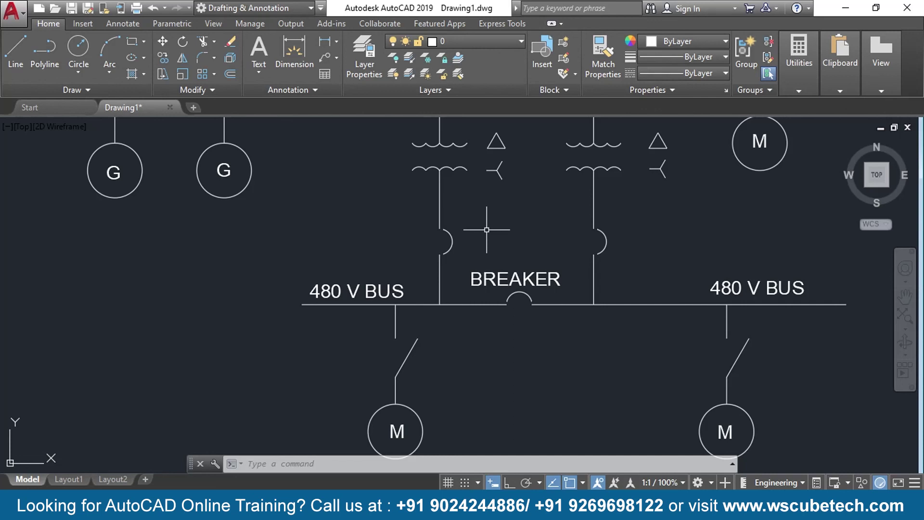
scroll(330, 278, down, 4)
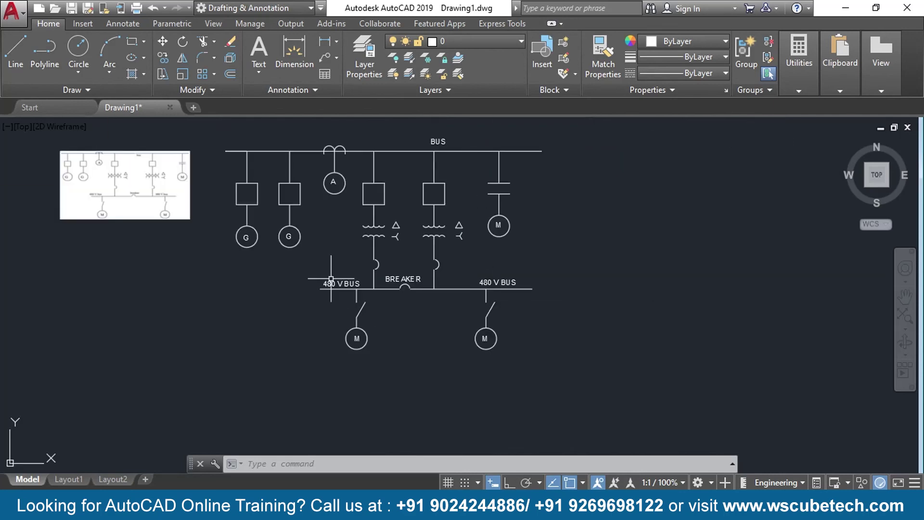
mouse_move(316, 266)
middle_down()
mouse_move(411, 333)
mouse_move(364, 213)
mouse_move(388, 289)
middle_up()
scroll(410, 333, up, 2)
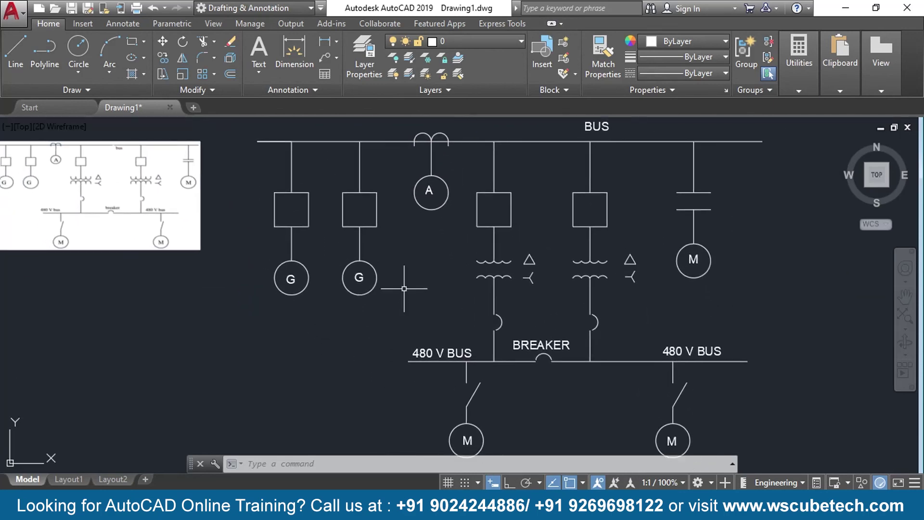
middle_drag(305, 327, 365, 323)
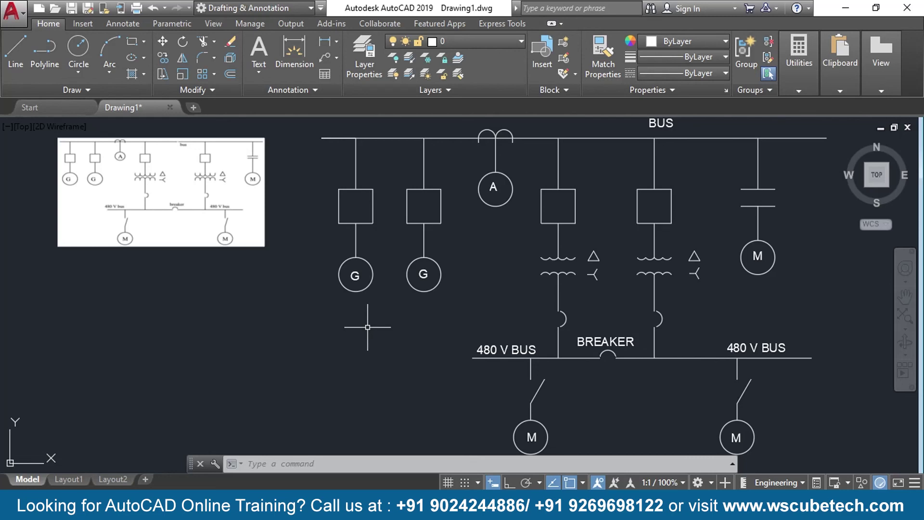
key(alt+Tab)
key(alt+Tab)
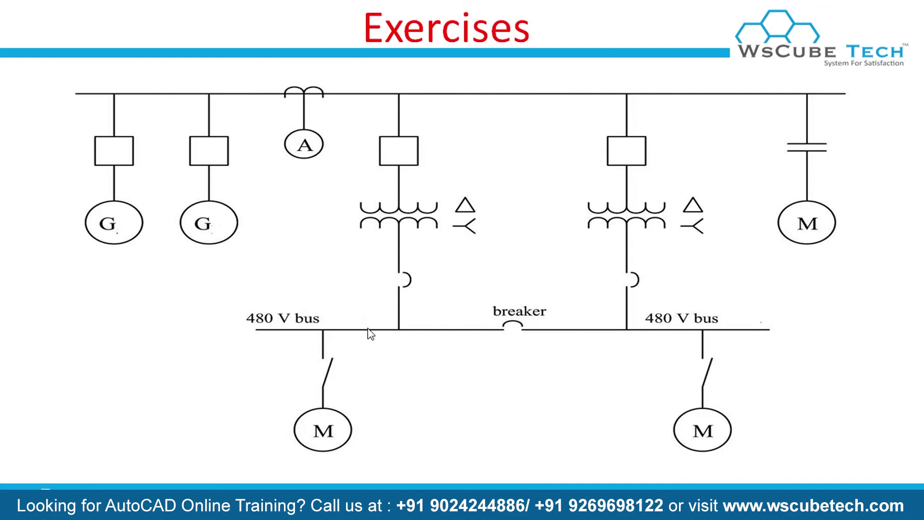
click(367, 327)
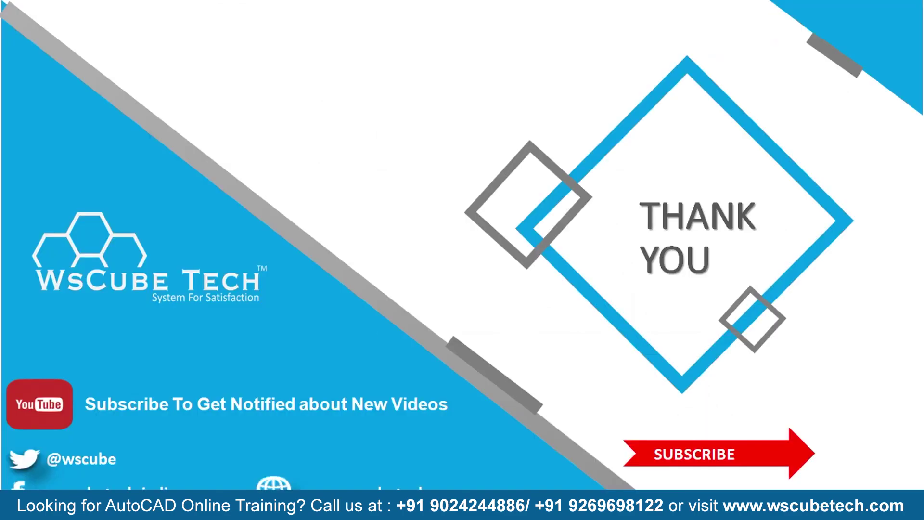